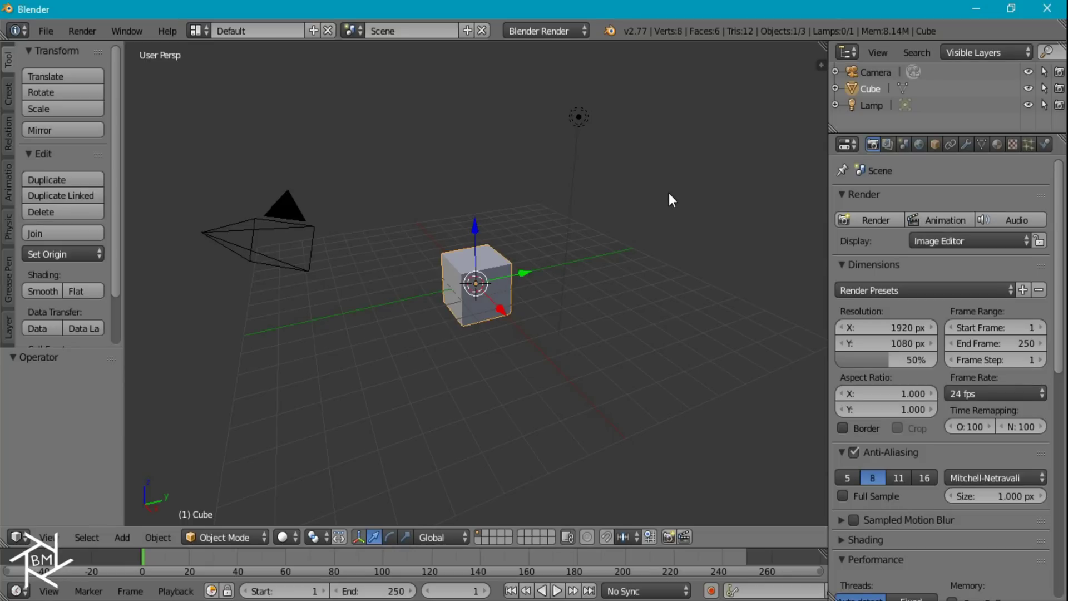
Step: Switch to Photos and look at the finished space sky image SpaceSky10.png
key(alt+Tab)
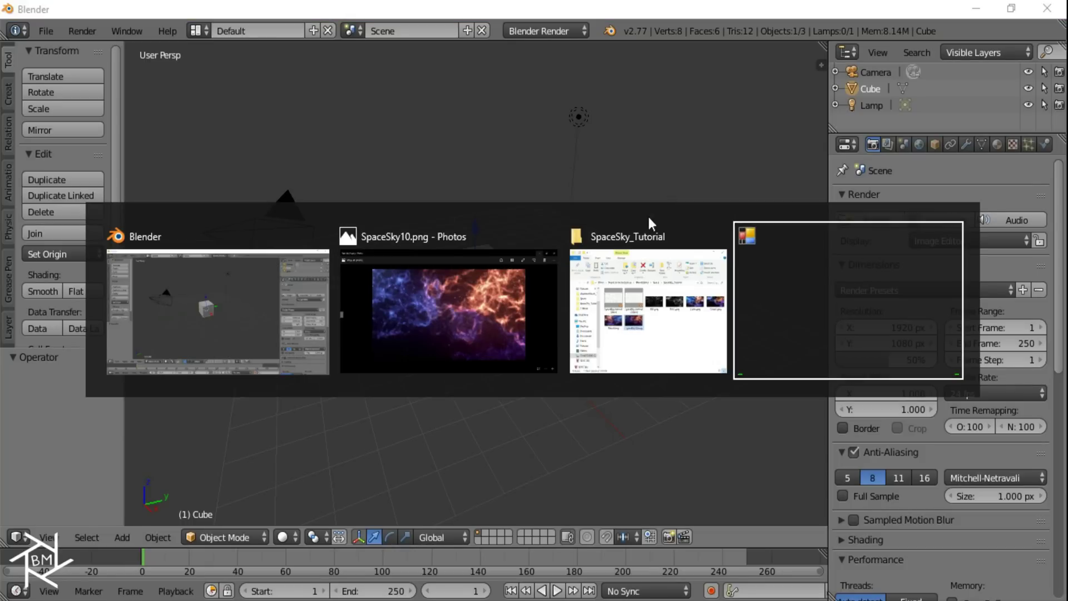
click(443, 305)
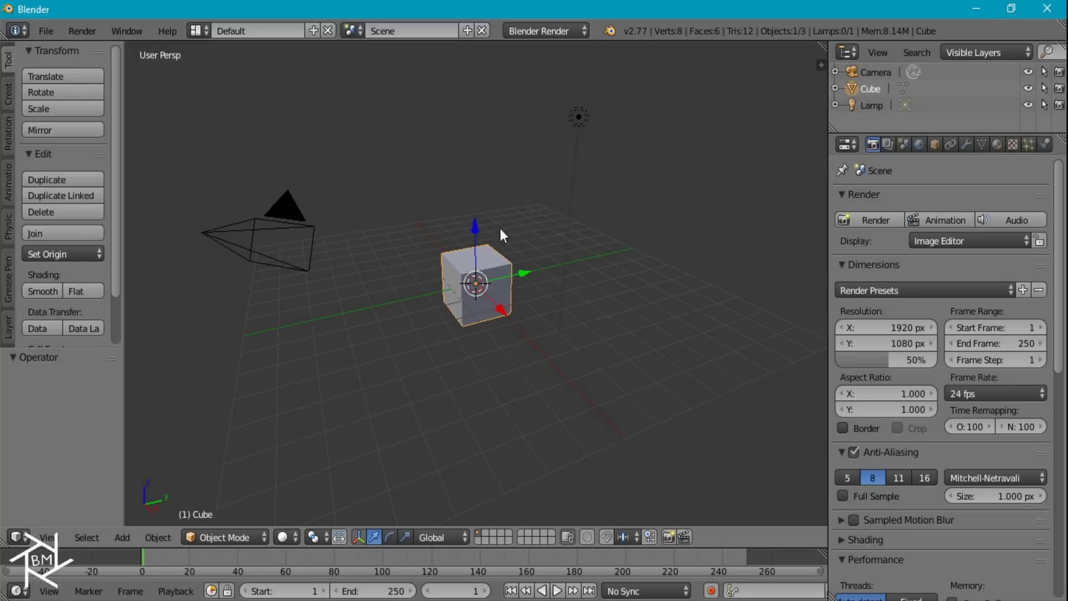
Step: Rename the current scene as Stars
click(422, 24)
text(Stars)
key(Return)
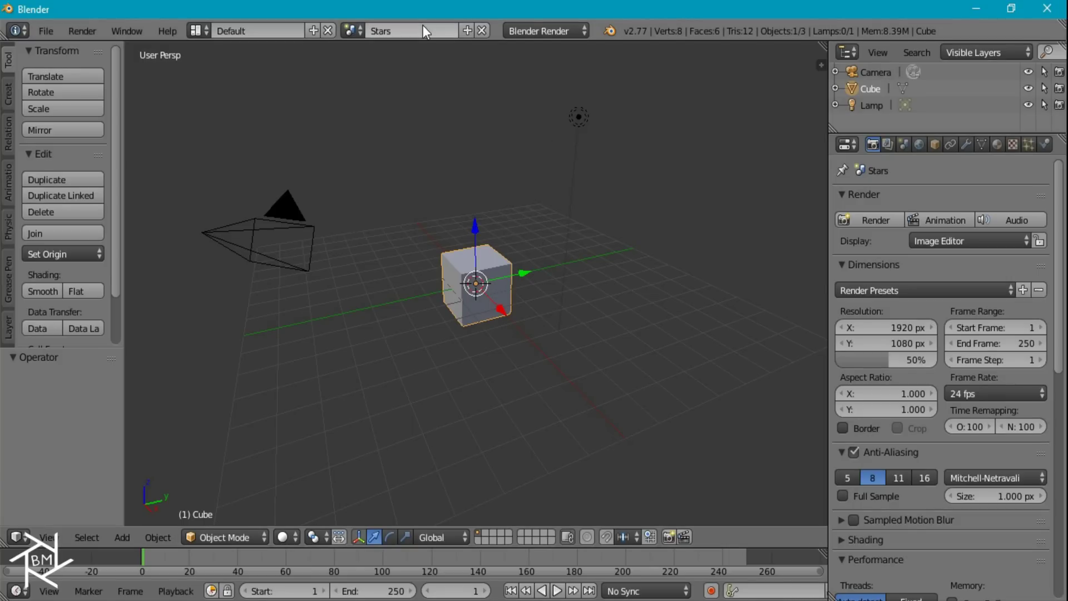
Step: Delete the lamp and set the render engine to Cycles Render
right_click(580, 114)
key(x)
click(578, 102)
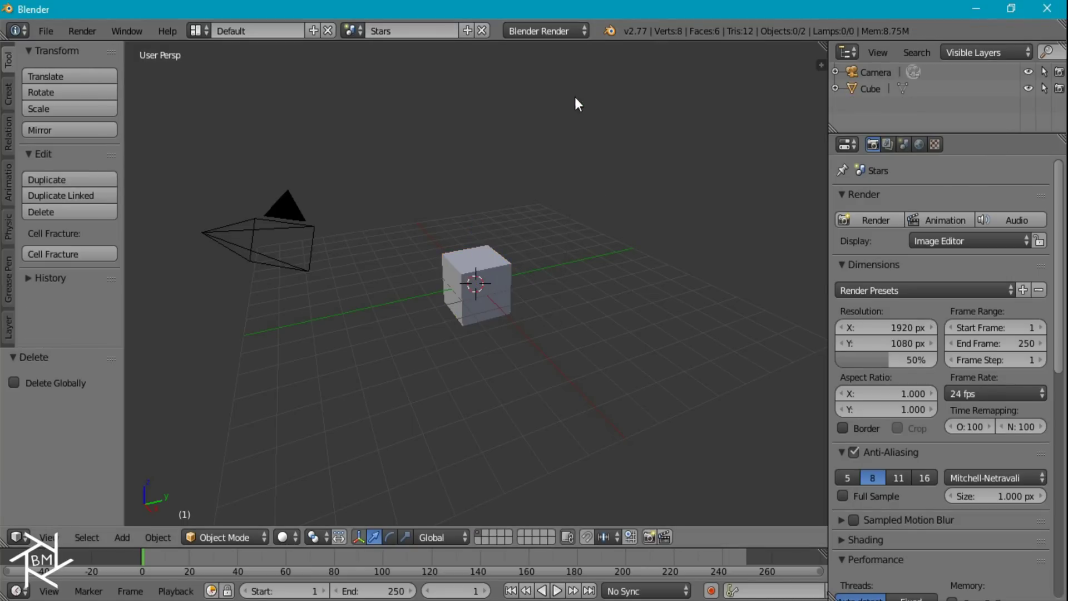
click(556, 30)
click(568, 89)
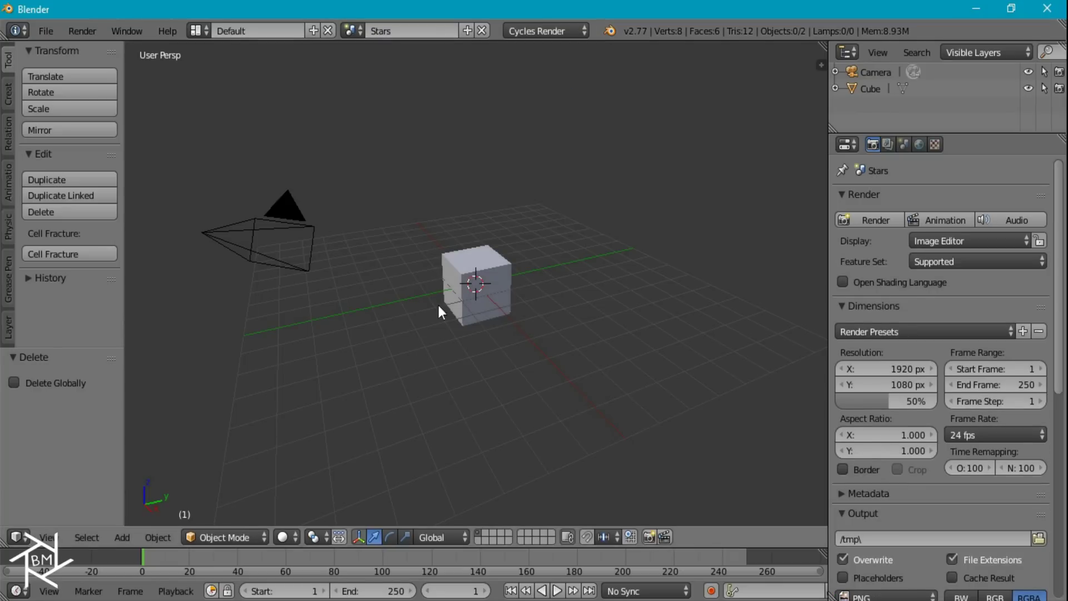
Step: Add an icosphere at the origin on the empty second layer, working in front orthographic wireframe view
scroll(527, 327, up, 5)
right_click(509, 303)
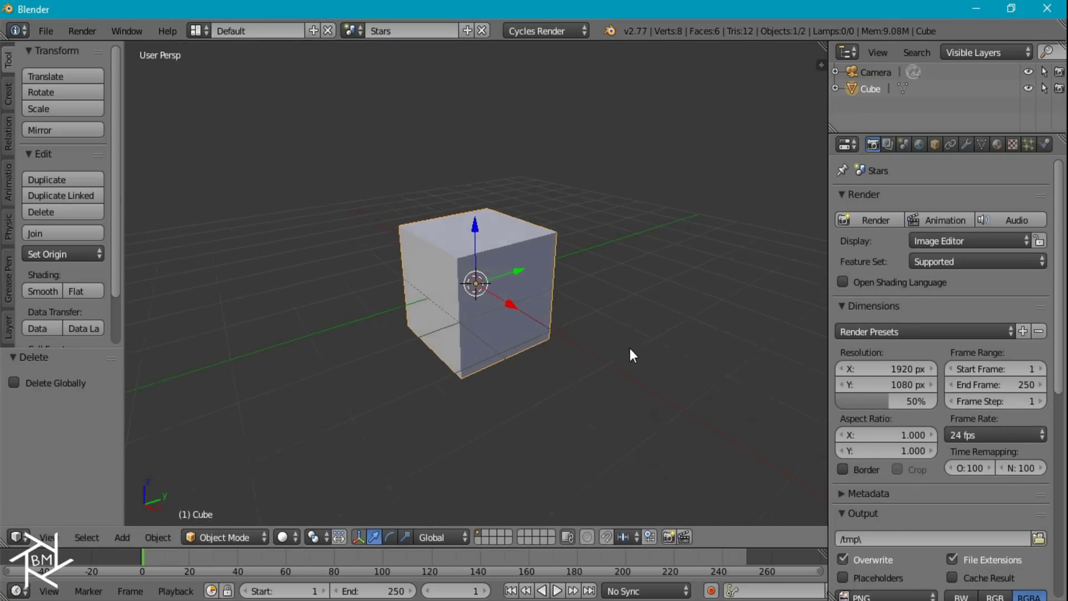
key(KP_1)
key(KP_5)
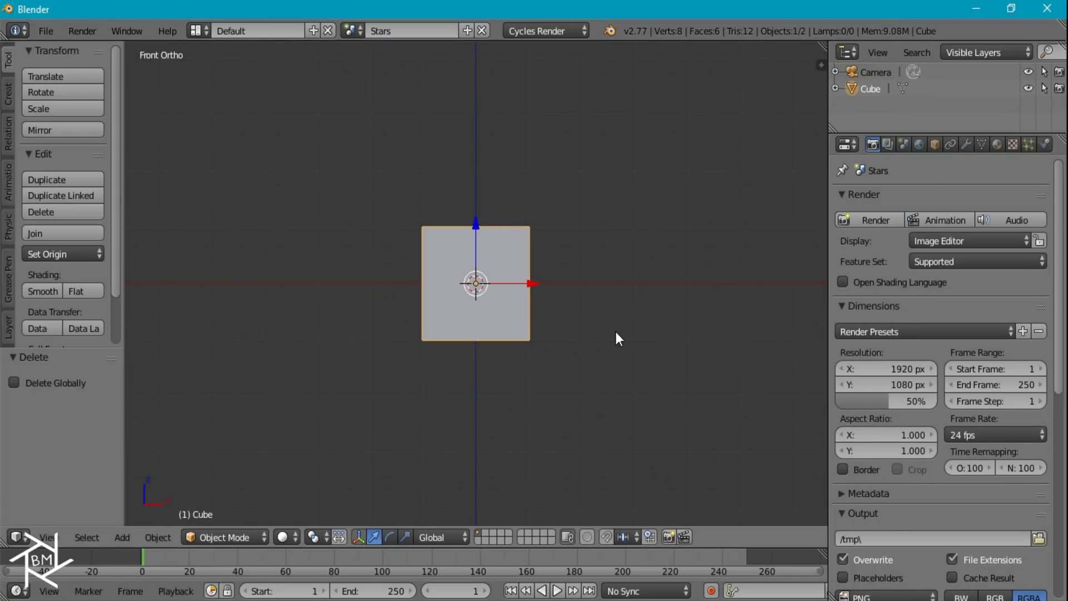
key(z)
key(Delete)
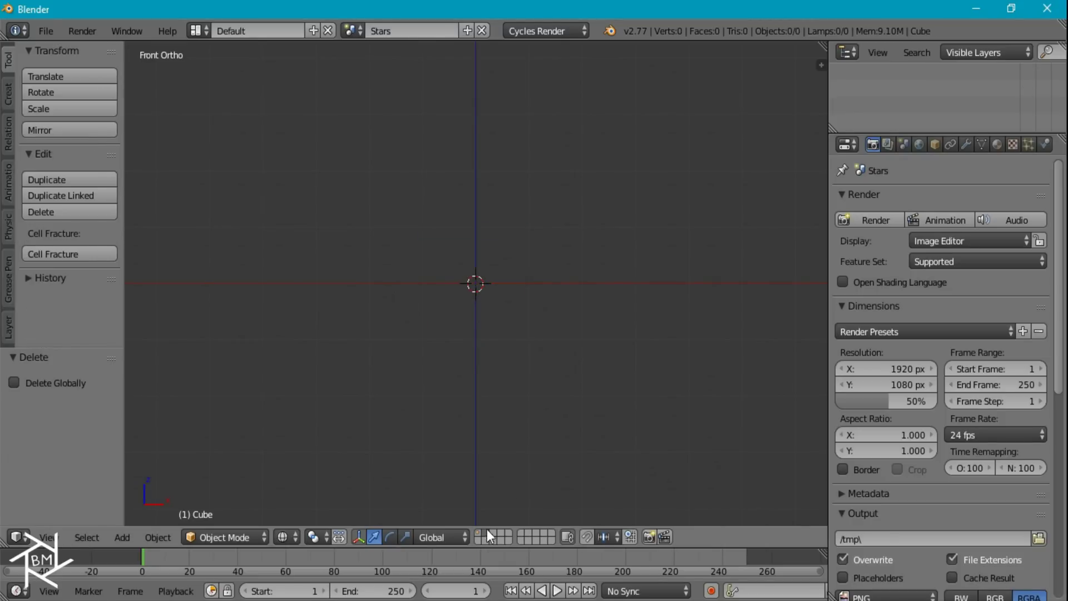
key(shift+a)
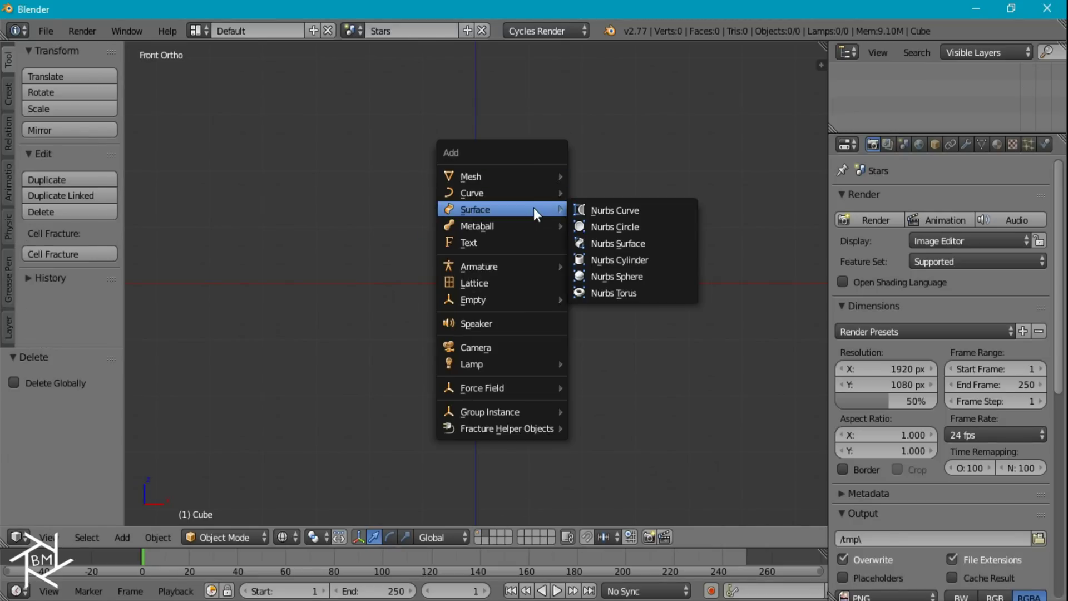
mouse_move(515, 174)
click(625, 244)
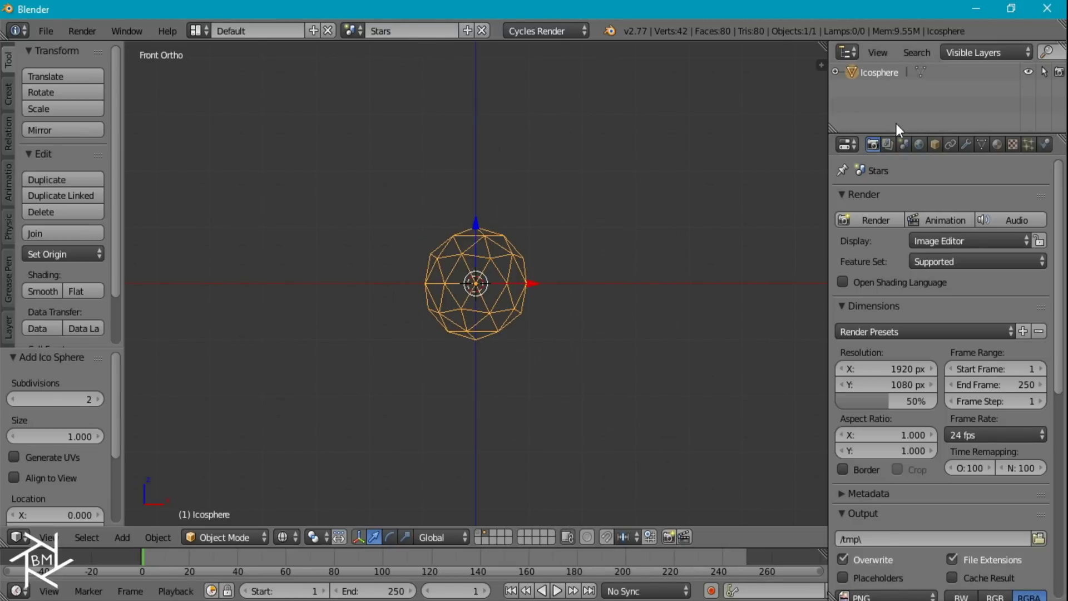
Step: Add a Subdivision Surface modifier to the icosphere and shade it smooth
click(966, 144)
click(949, 199)
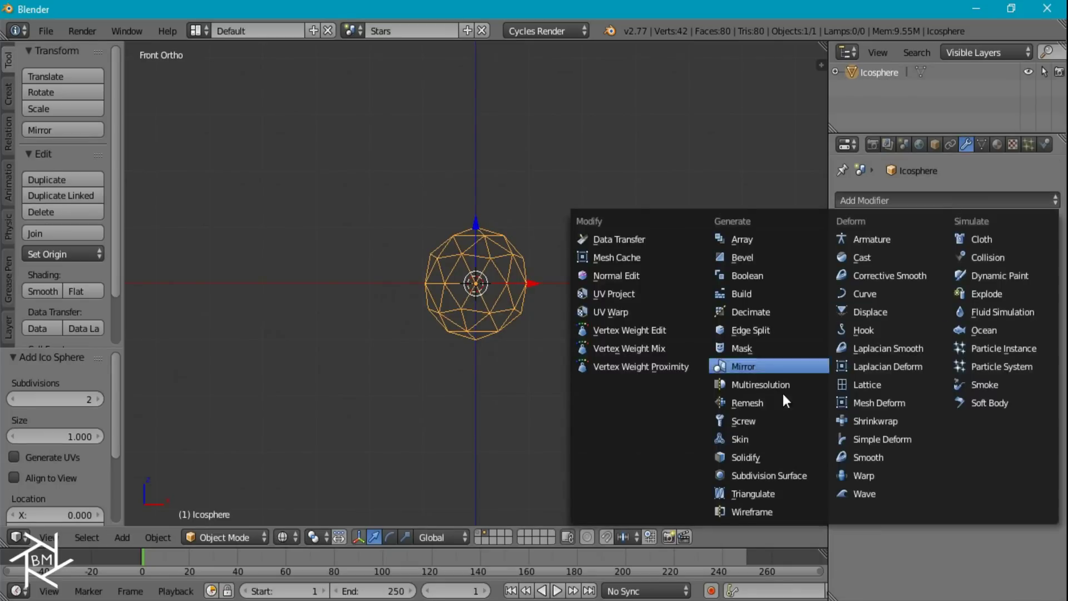
click(763, 474)
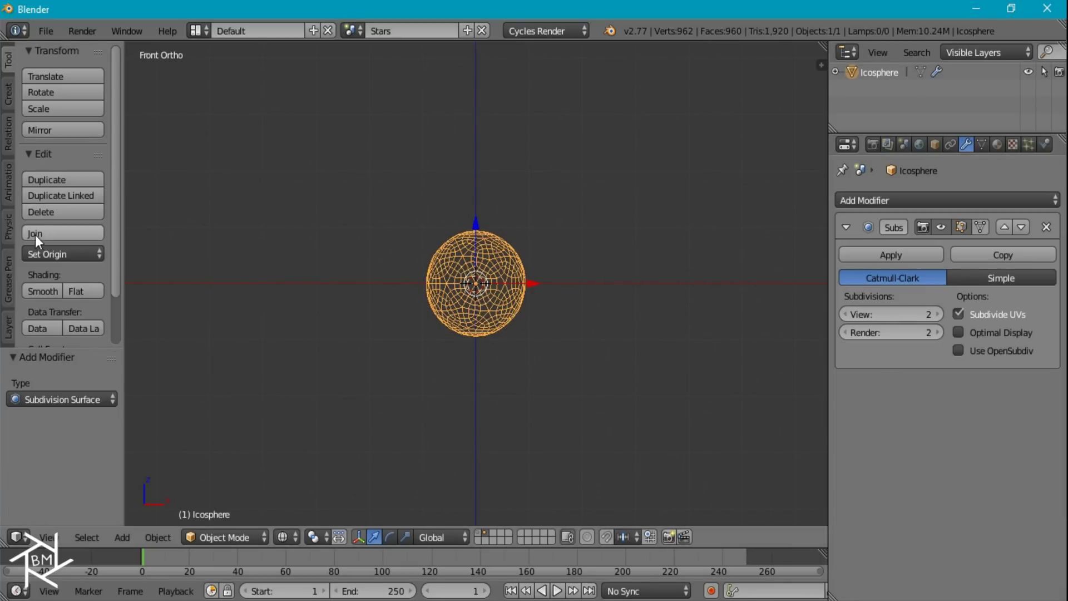
click(43, 291)
scroll(537, 304, up, 4)
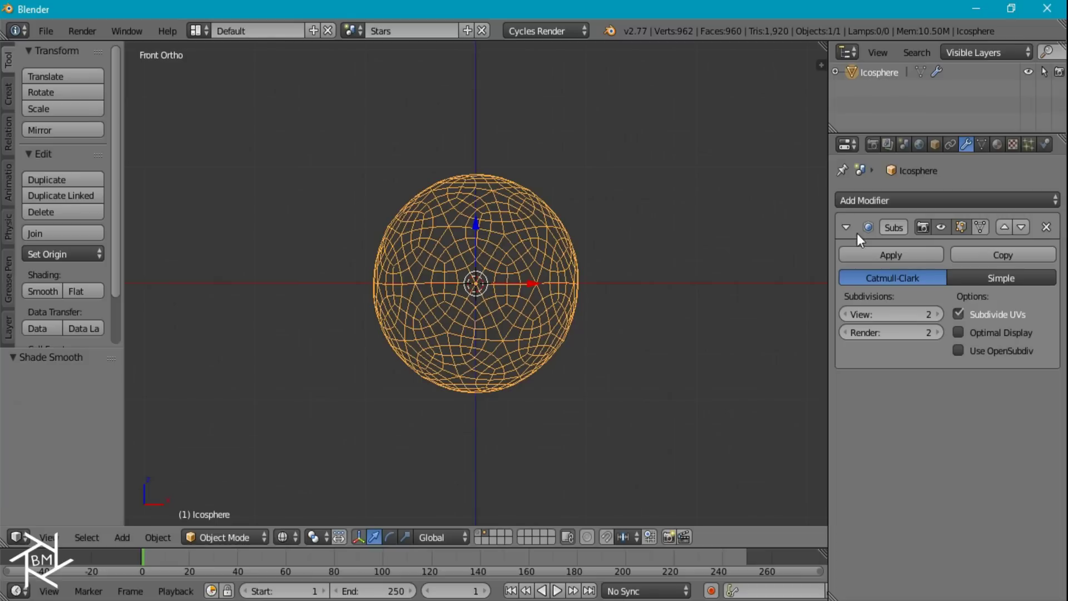
Step: Create a new material for the icosphere and name it Star
click(997, 144)
click(892, 253)
click(881, 254)
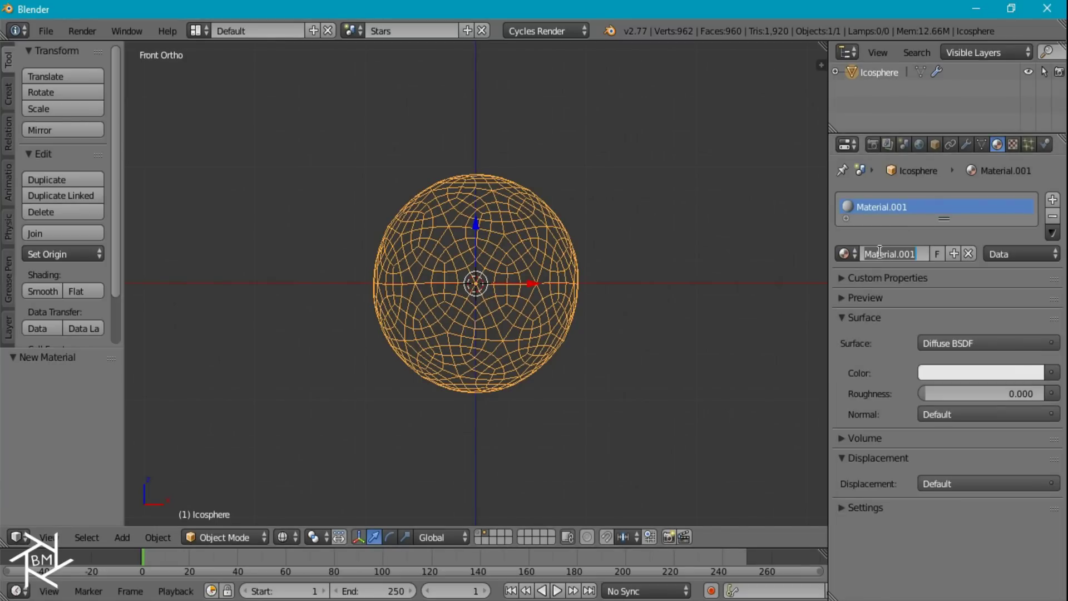
text(Star)
key(Return)
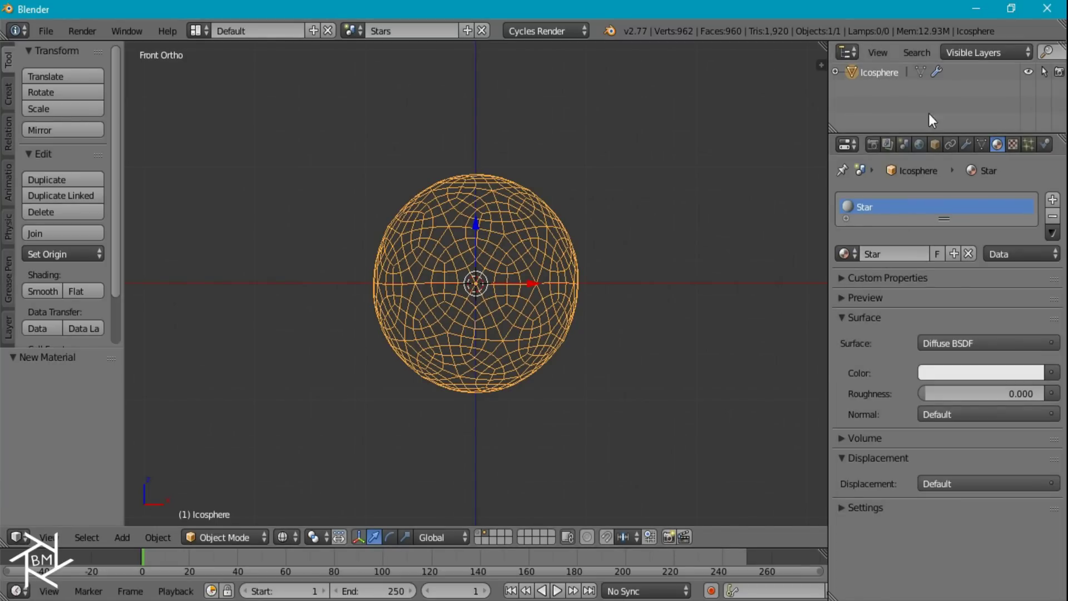
Step: Set the Star material's surface to Emission with a pure white color
click(951, 344)
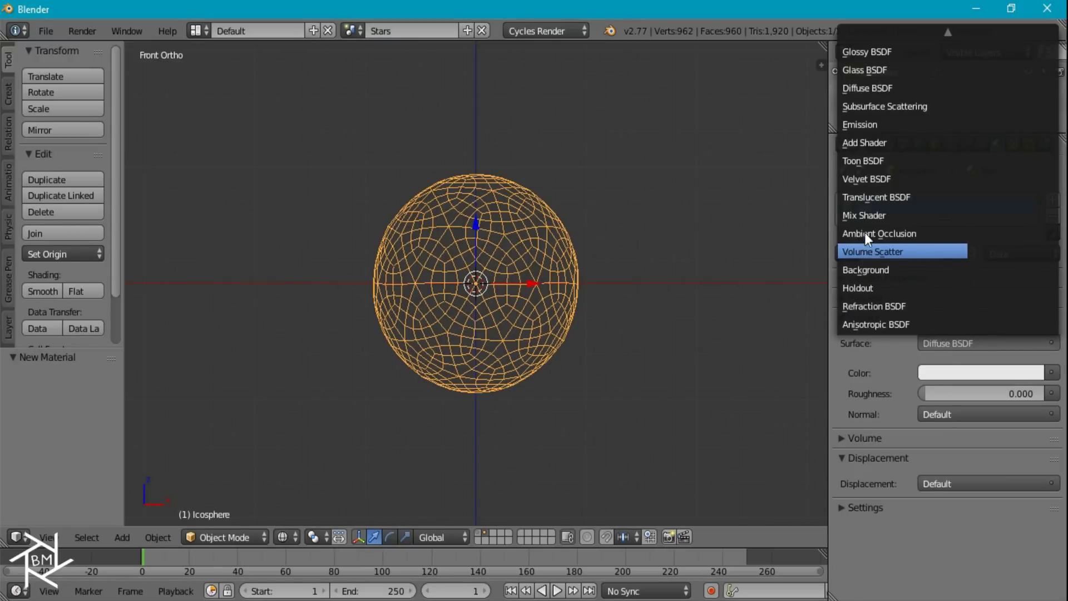
click(859, 124)
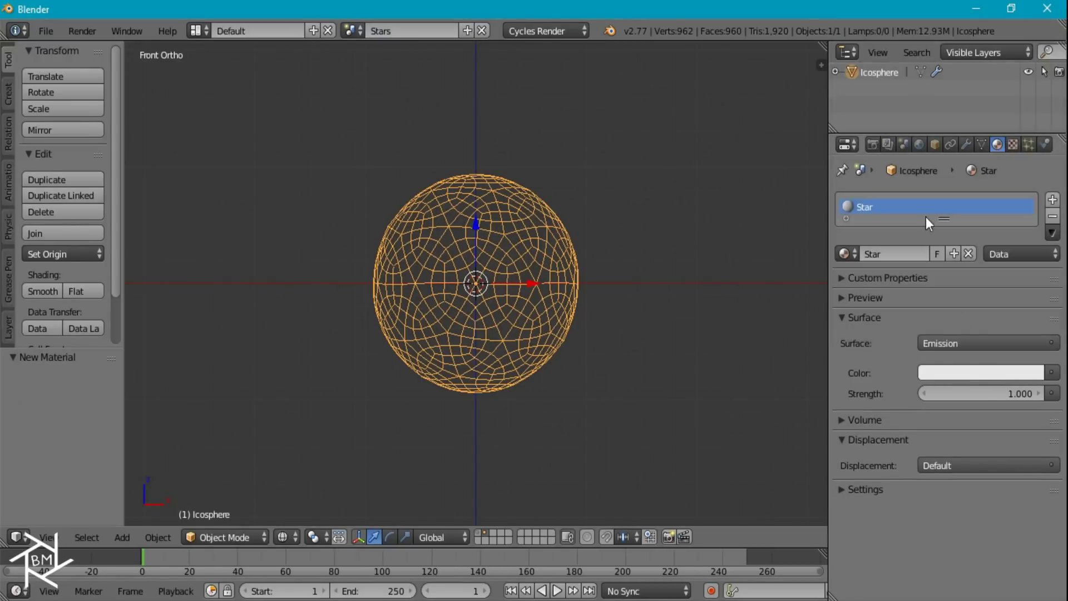
click(979, 374)
drag(1032, 152, 1032, 139)
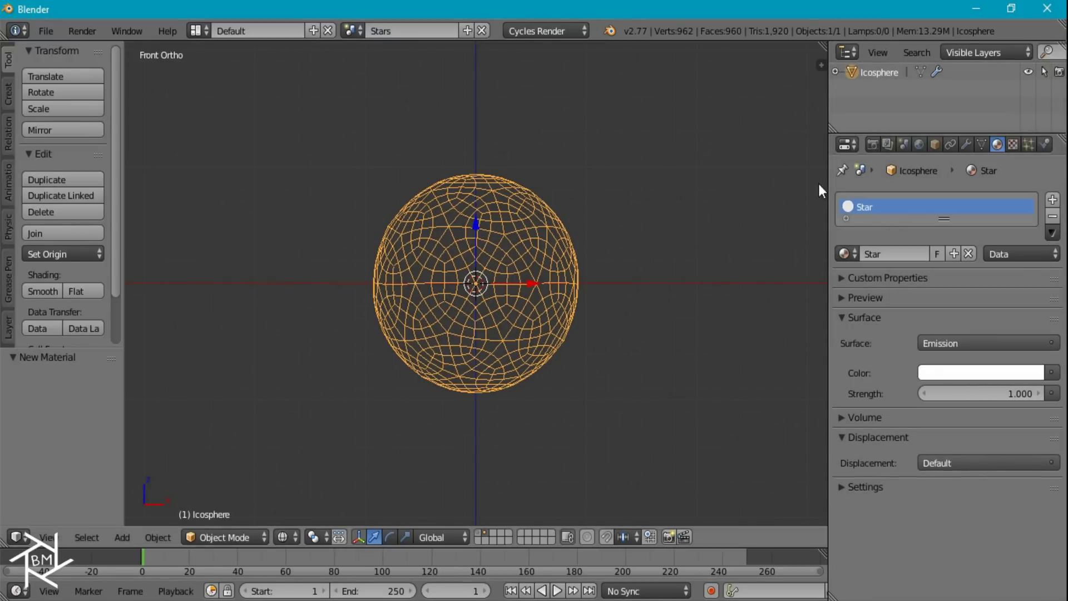
Step: Make the world background color pure black and preview the scene in rendered shading
click(918, 144)
click(940, 287)
click(982, 320)
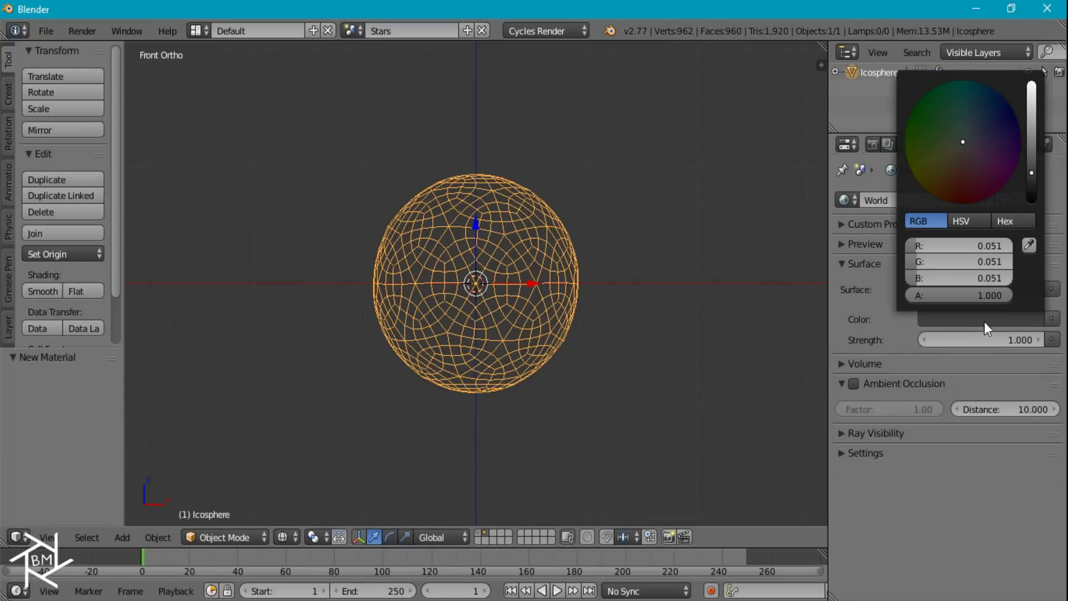
drag(1030, 184, 1032, 203)
key(shift+z)
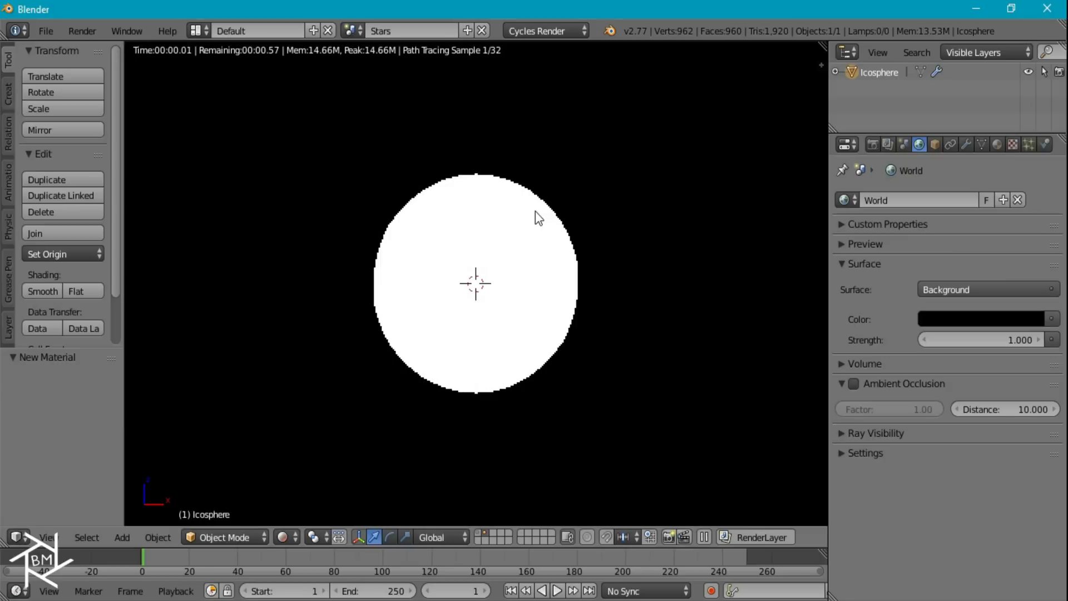
Step: Split the 3D view horizontally and turn the lower half into a Node Editor showing the Star material
drag(2, 543, 44, 326)
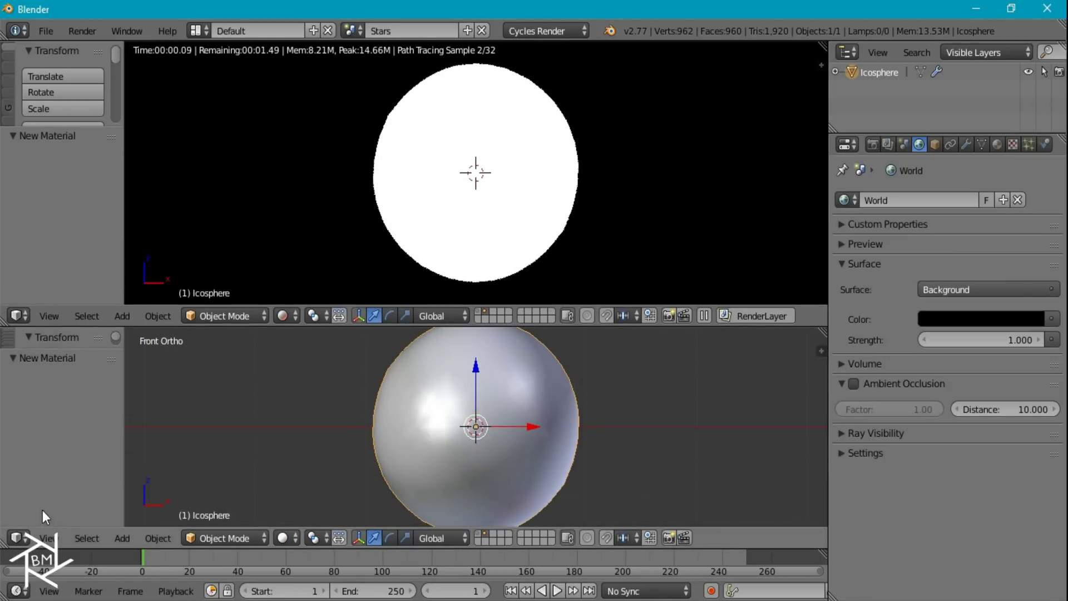
click(17, 537)
click(47, 336)
scroll(212, 396, up, 3)
scroll(276, 399, up, 3)
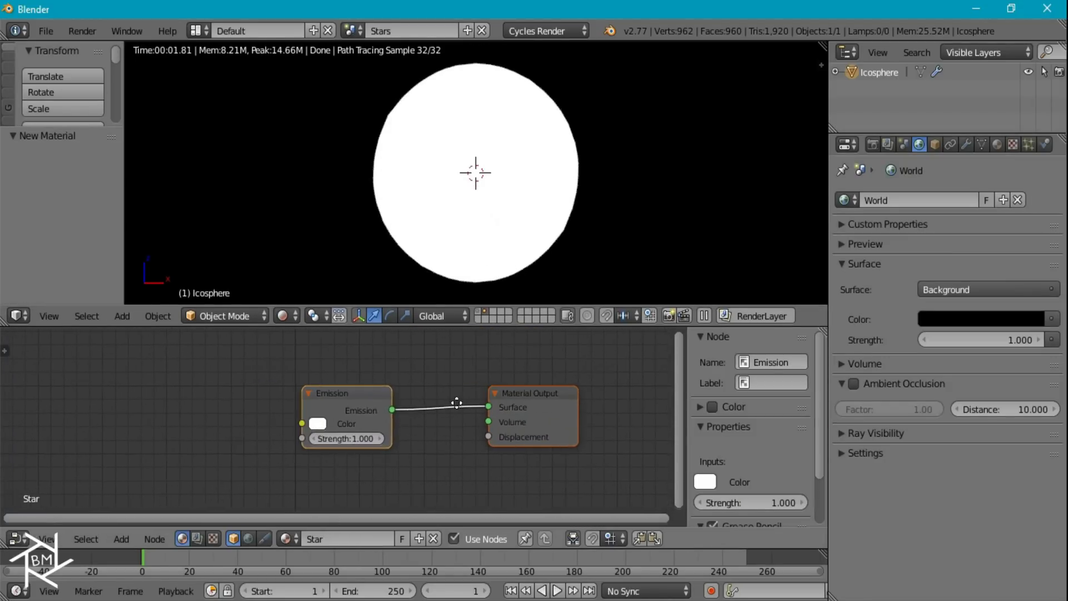
Step: Move the Emission node away from the output and insert a Mix Shader on the link between Emission and Material Output
drag(333, 380, 191, 334)
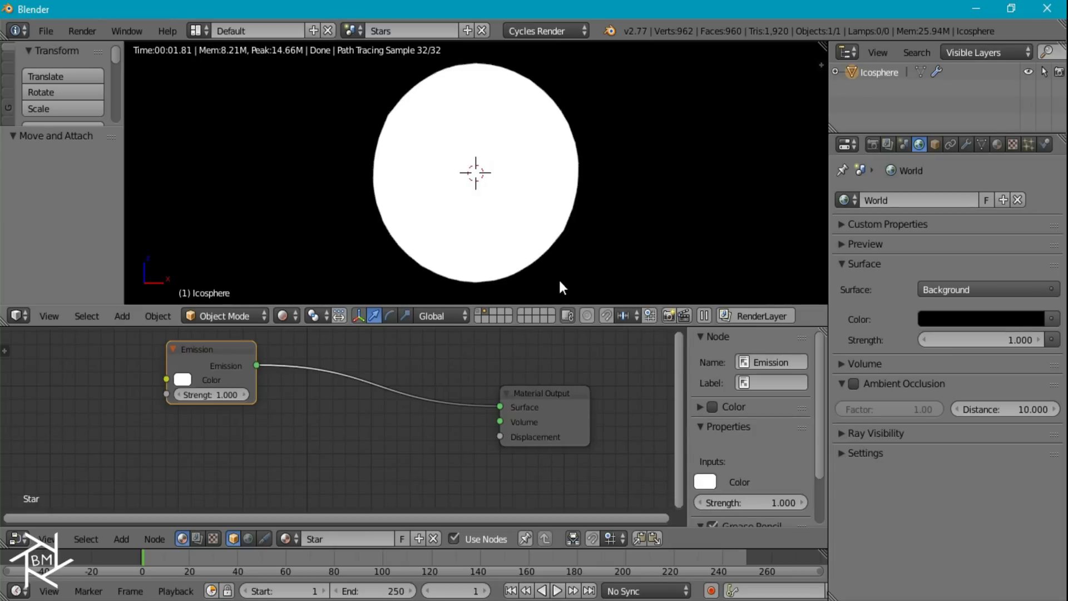
key(shift+a)
mouse_move(321, 429)
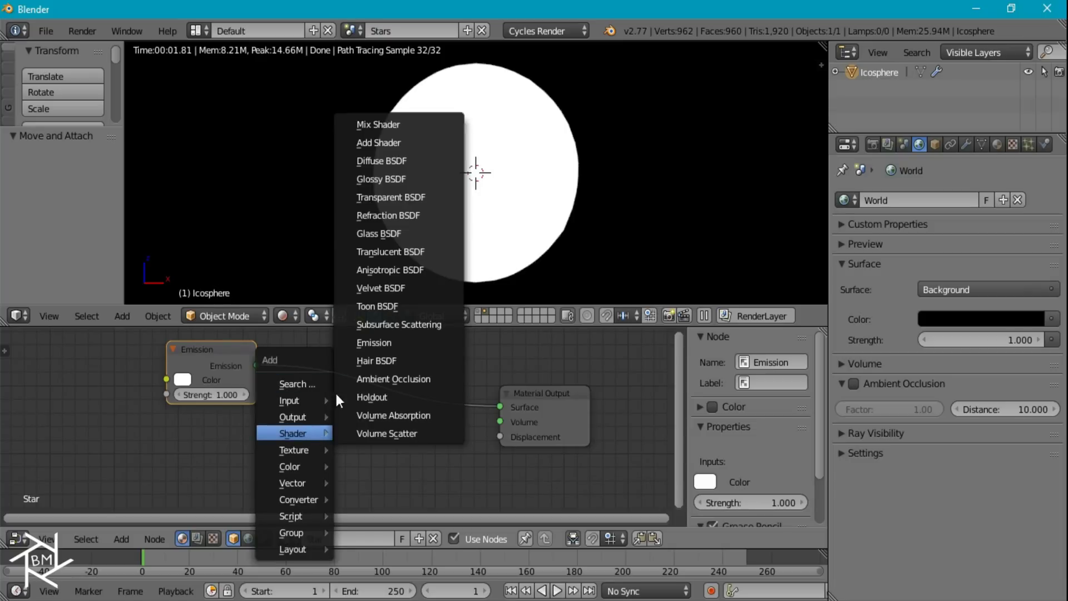
click(381, 117)
click(346, 347)
Step: Add a Transparent BSDF node below Emission and connect it to the Mix Shader's second Shader input
key(shift+a)
mouse_move(346, 347)
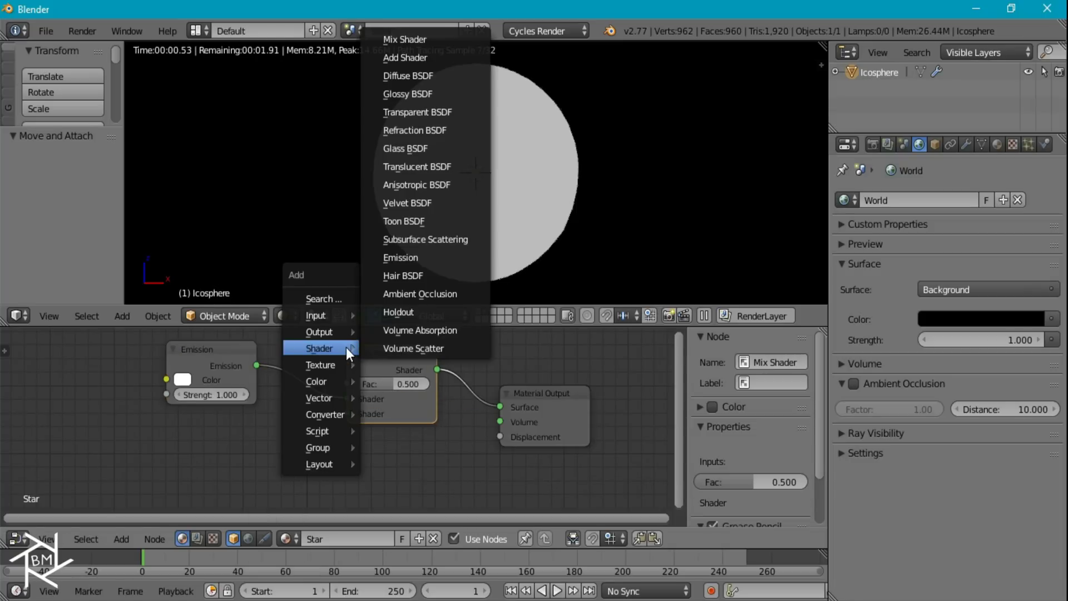
click(417, 112)
click(174, 419)
drag(258, 444, 346, 414)
Step: Add a Layer Weight node above Emission and connect its Facing output to the Mix Shader's Fac input
middle_drag(273, 328, 308, 415)
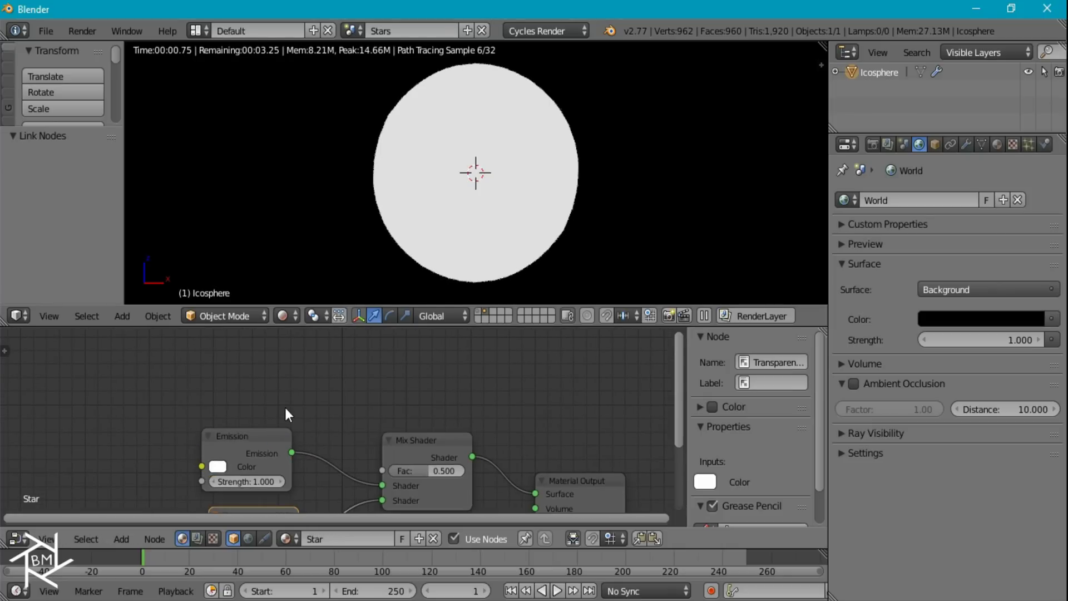
key(shift+a)
mouse_move(254, 368)
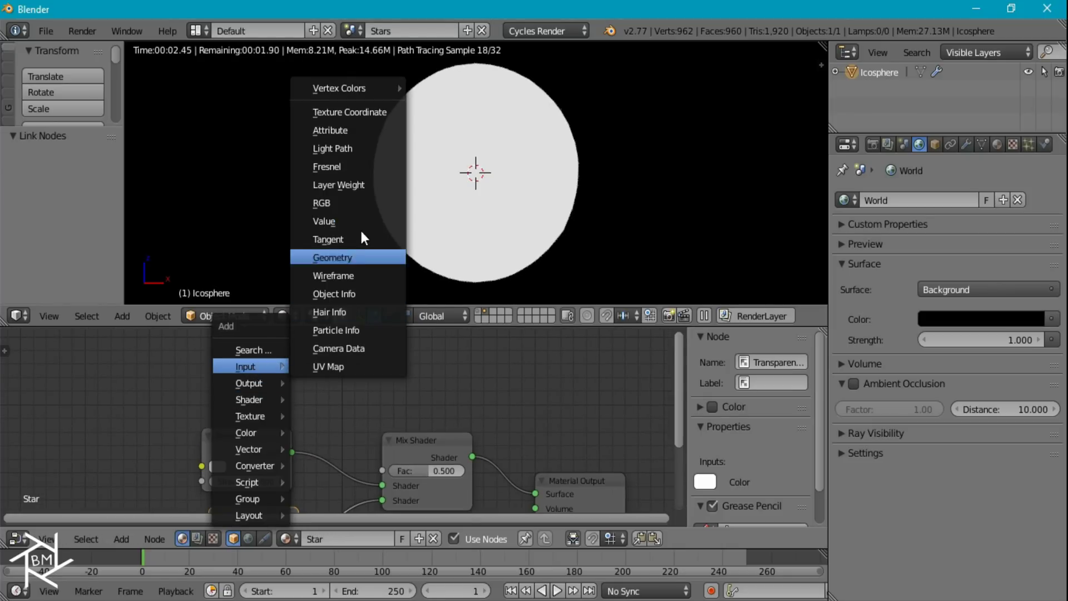
click(339, 184)
click(211, 324)
drag(293, 365, 390, 475)
Step: Set the Layer Weight node's Blend to 0.950
scroll(390, 475, up, 1)
click(240, 369)
text(.9)
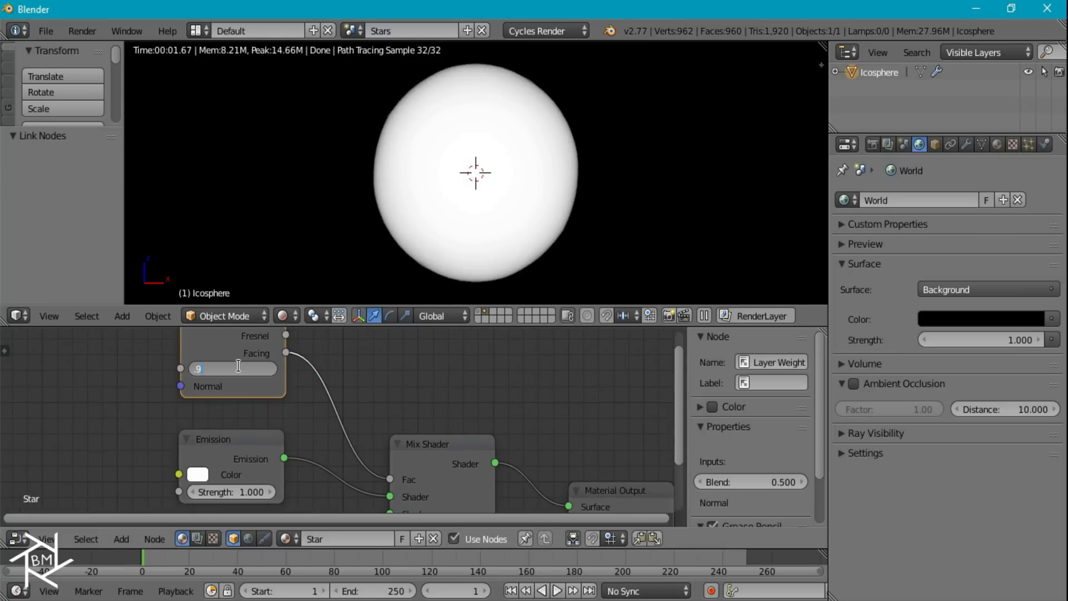
key(Return)
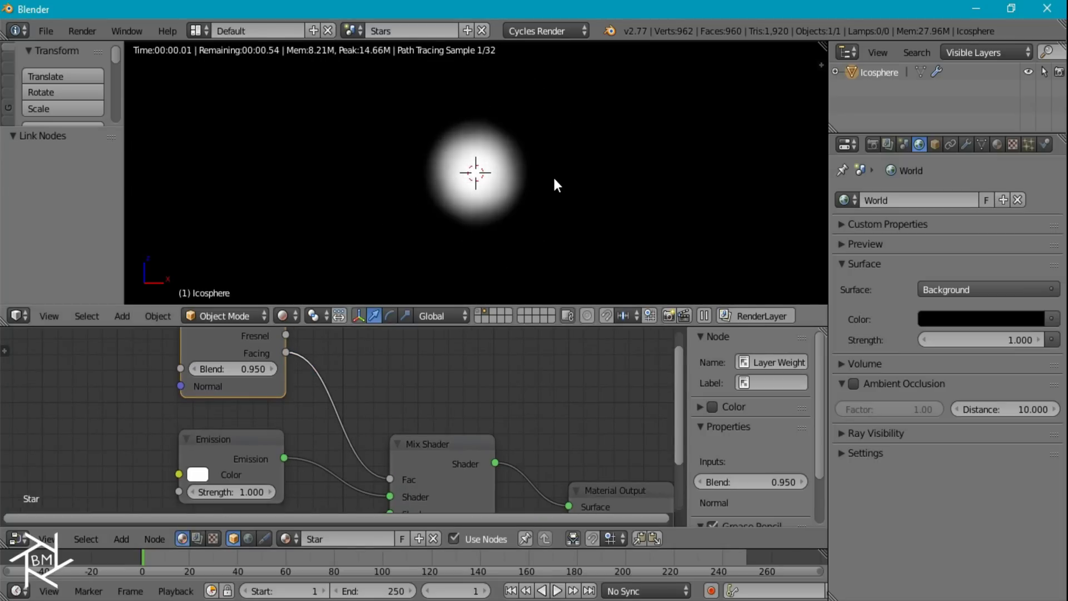
Step: Return to wireframe shading and turn off the Subdivision Surface modifier's display in the viewport
key(z)
click(966, 145)
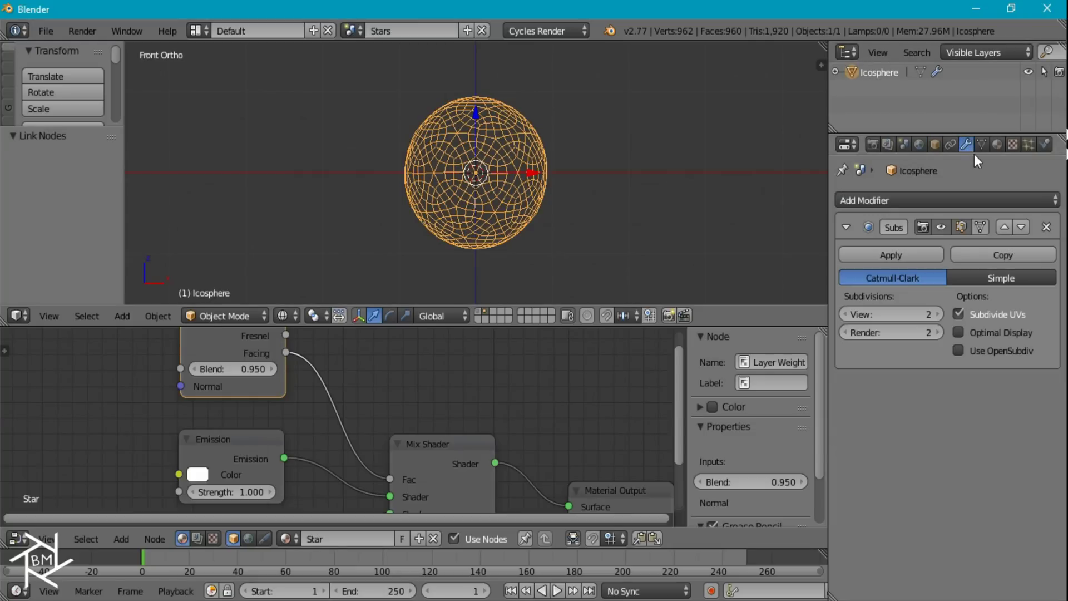
click(923, 226)
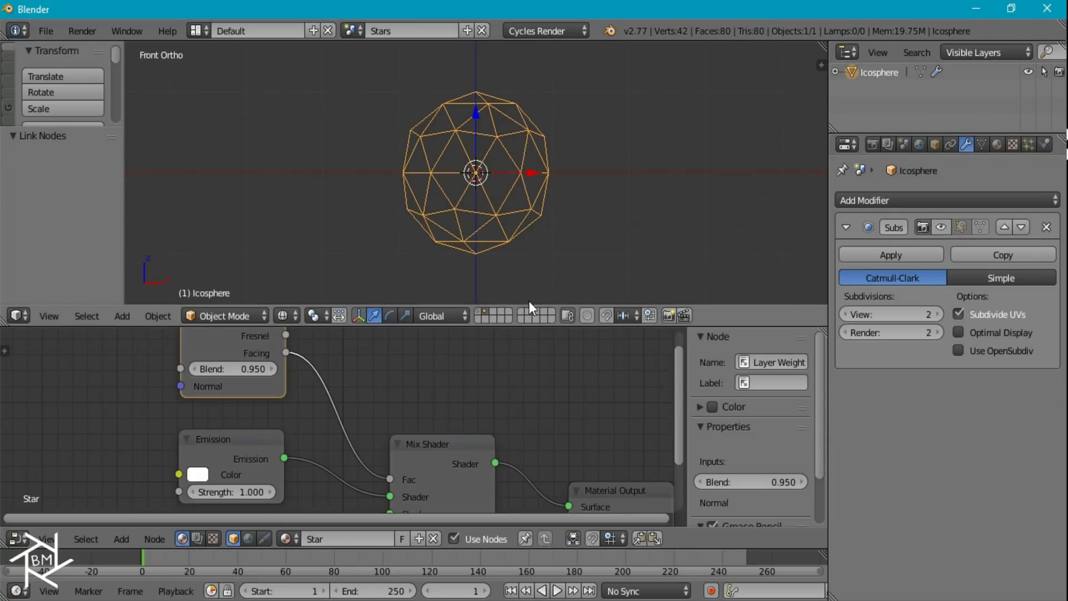
Step: Switch to the first layer, select the cube and add a new particle system to it
click(476, 312)
right_click(551, 129)
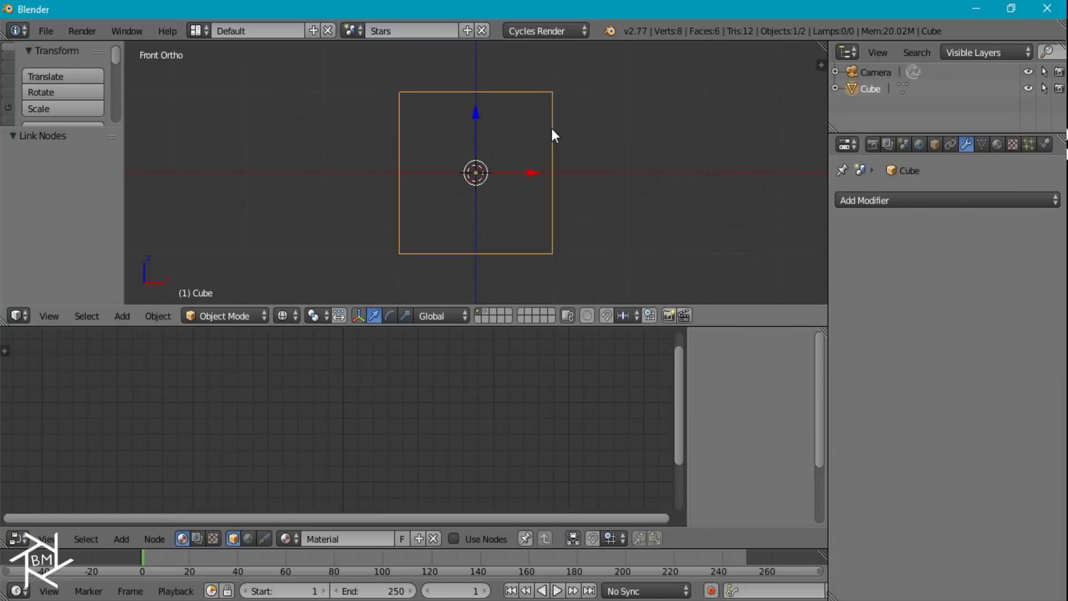
click(1030, 140)
click(960, 251)
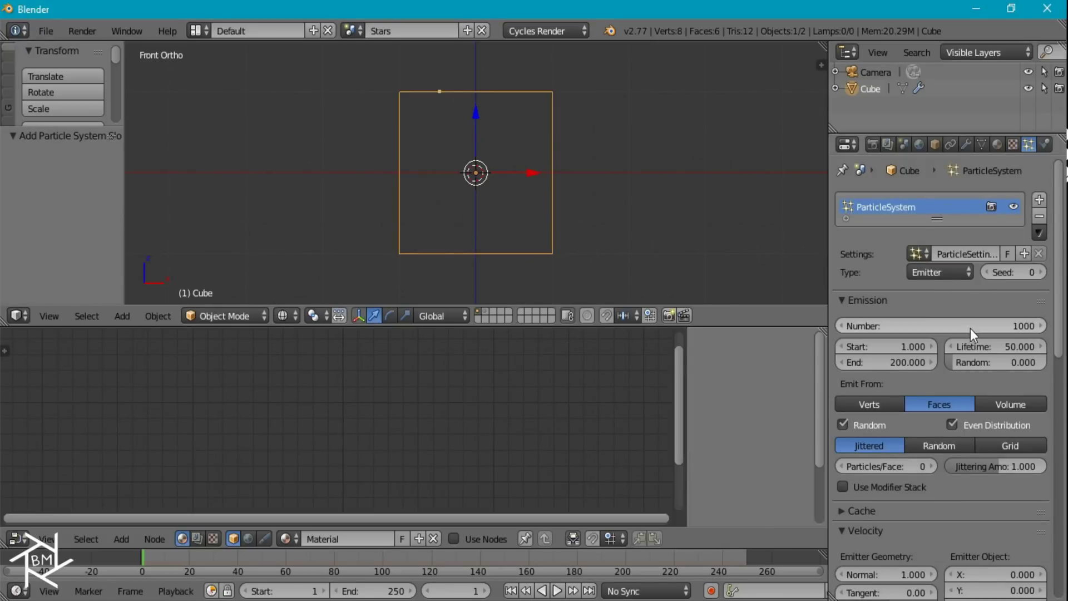
Step: Set the cube's particle emission to end at frame 1 and its particle number to 500
middle_drag(578, 155, 472, 132)
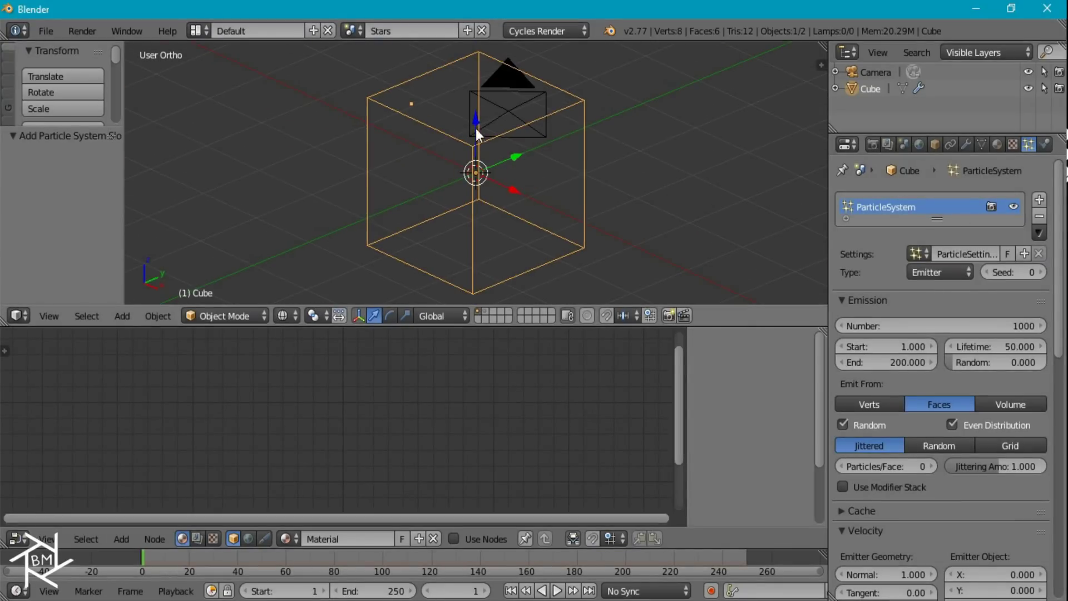
click(881, 362)
text(1)
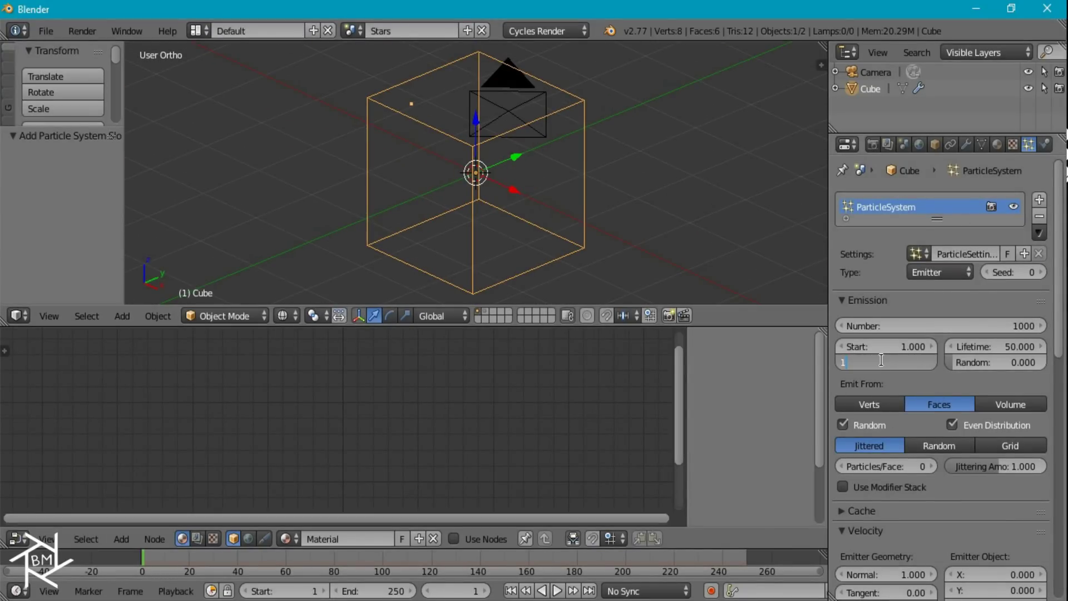
key(Return)
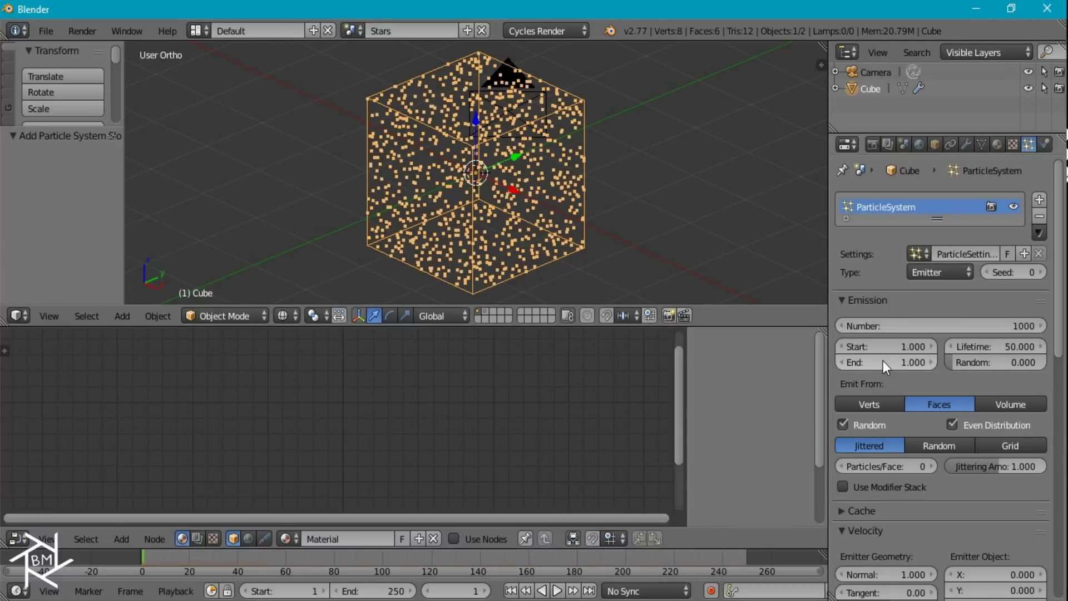
click(916, 327)
text(500)
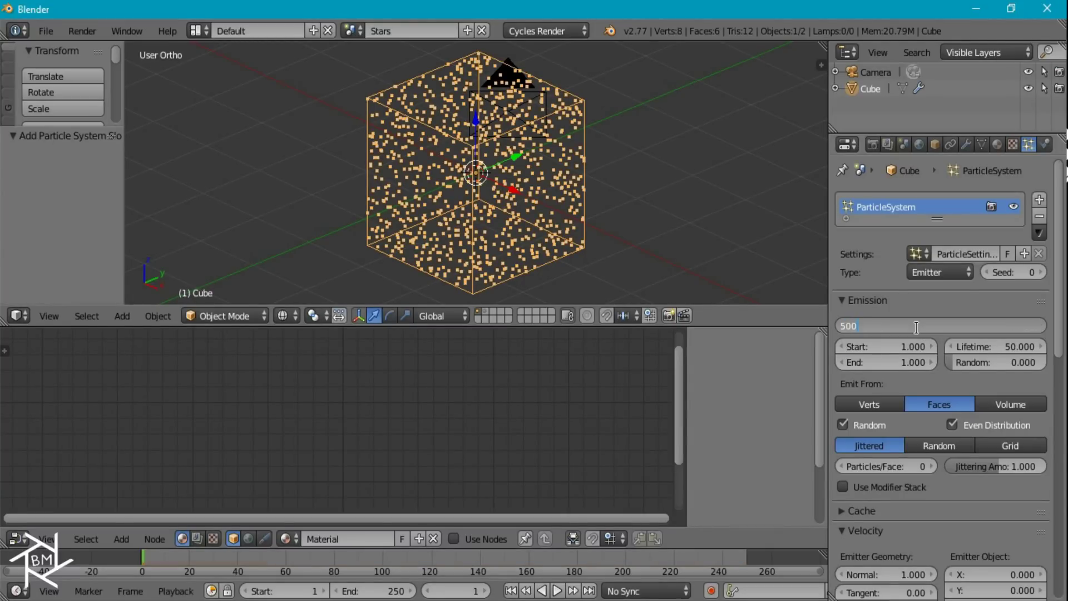
key(Return)
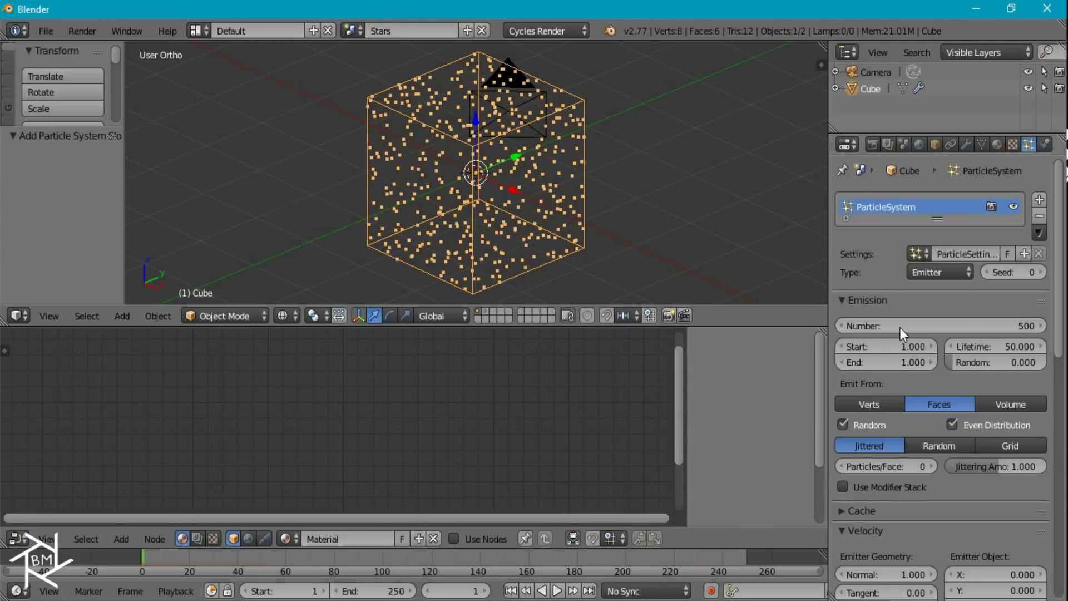
Step: Make the particles emit from the cube's volume instead of its faces
scroll(973, 436, down, 3)
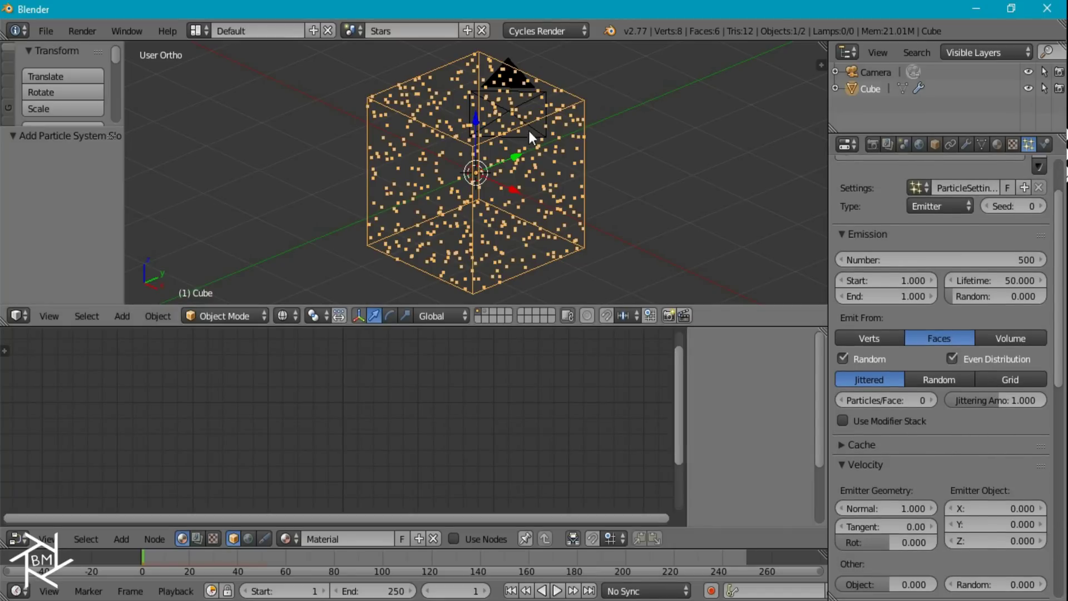
scroll(573, 228, up, 4)
middle_drag(567, 227, 527, 217)
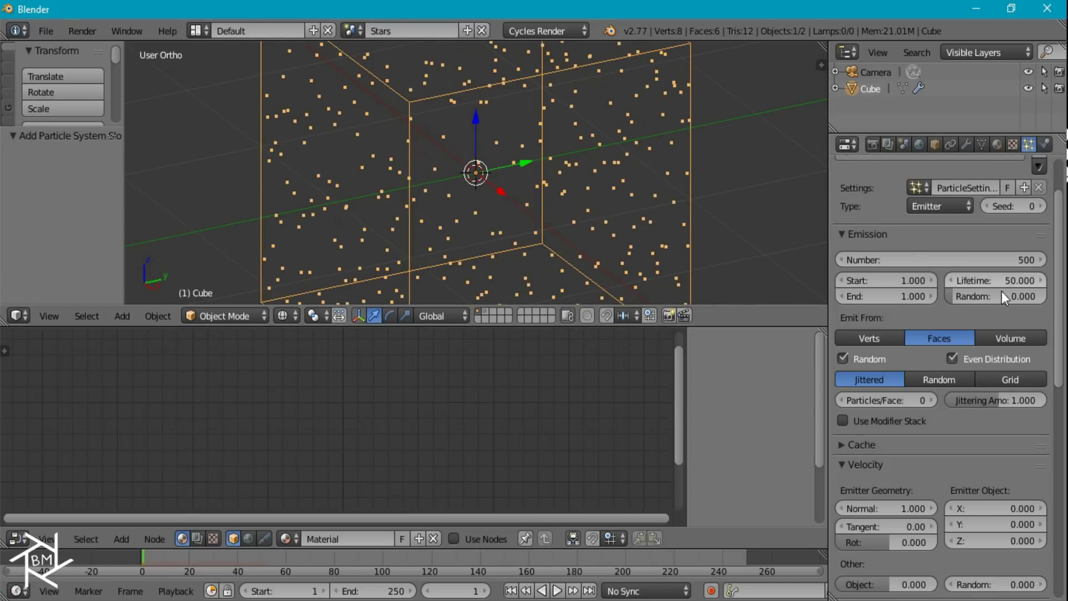
click(1013, 339)
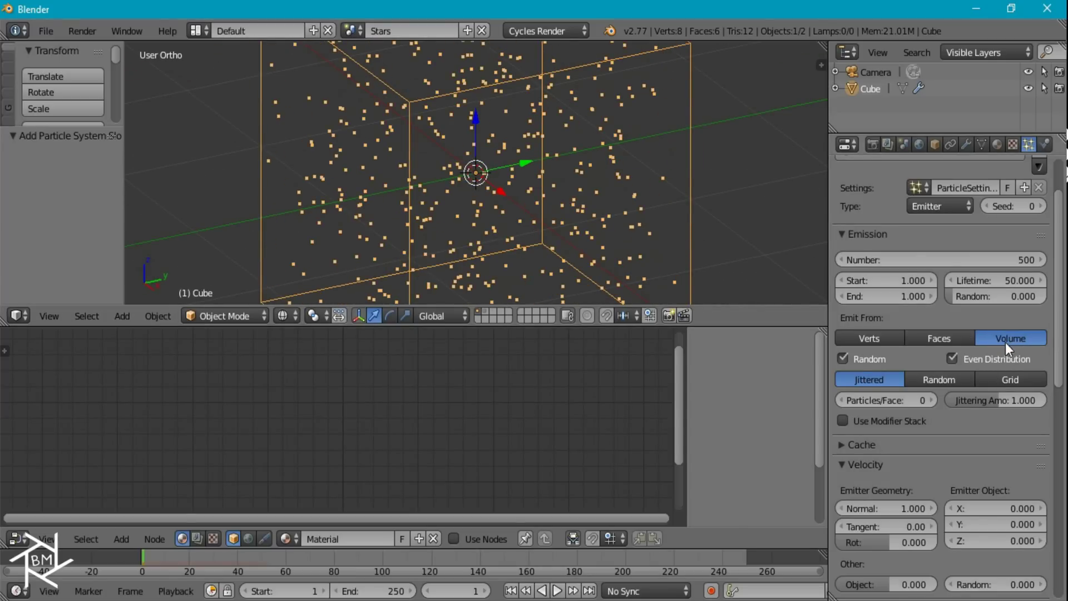
scroll(526, 193, down, 5)
middle_drag(526, 194, 636, 165)
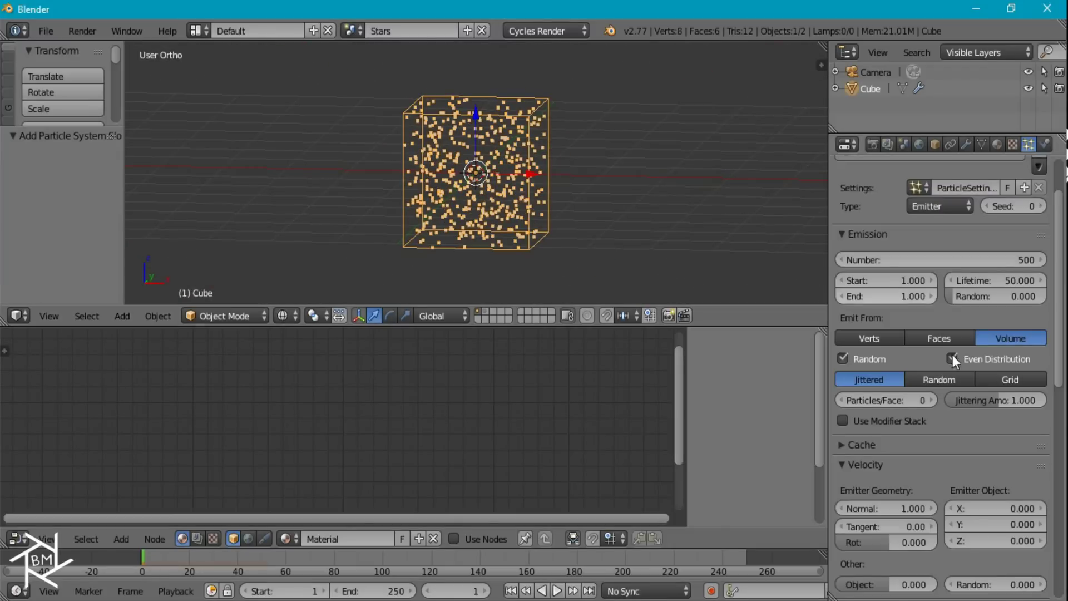
Step: Turn off rendering of the emitter and render the particles as the Icosphere object
scroll(949, 401, down, 15)
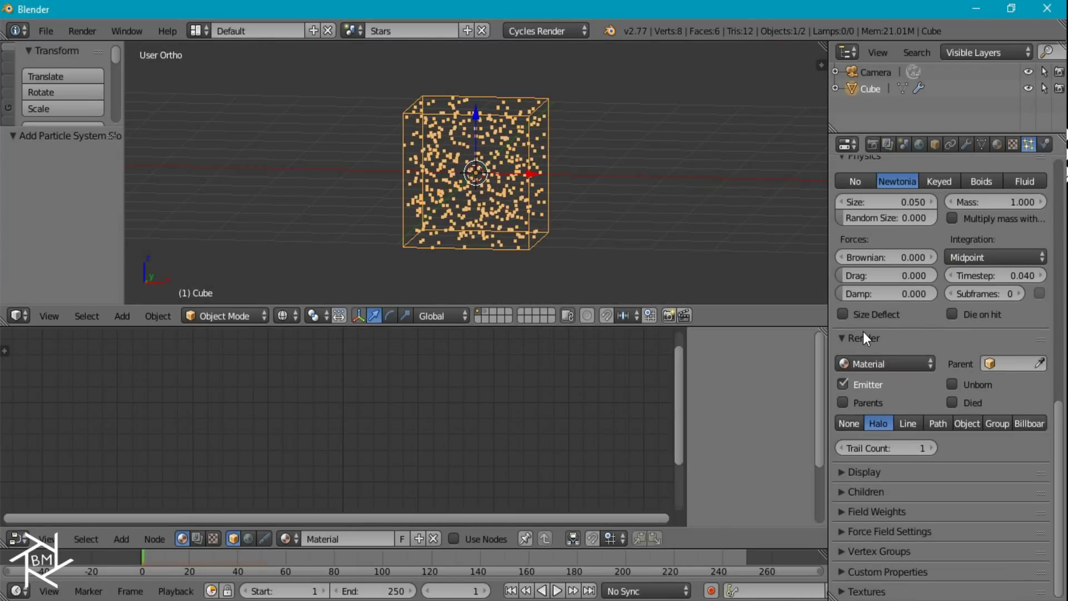
click(843, 384)
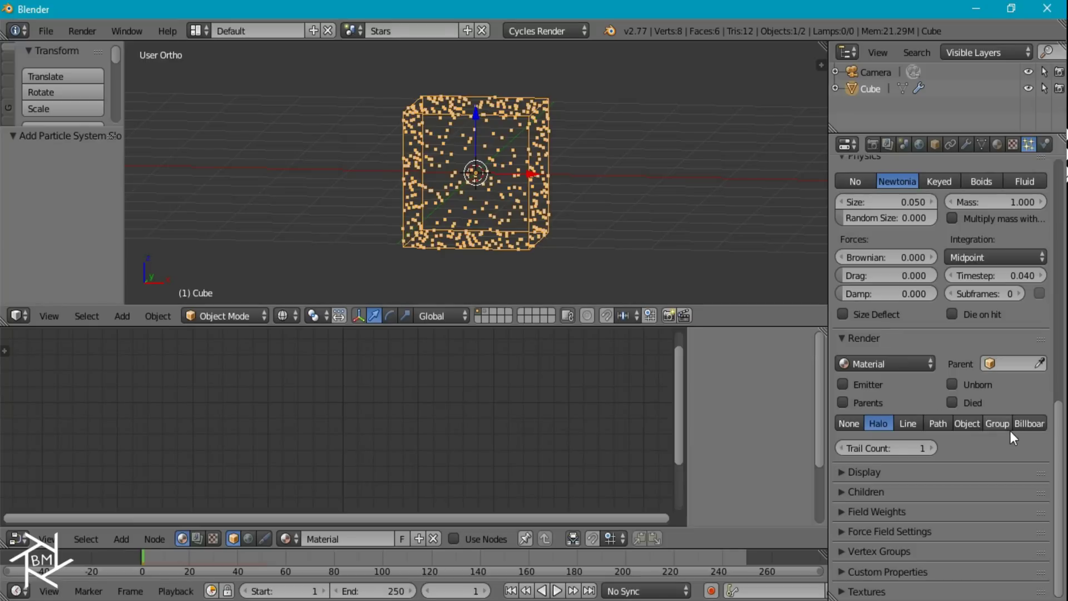
click(969, 423)
click(969, 444)
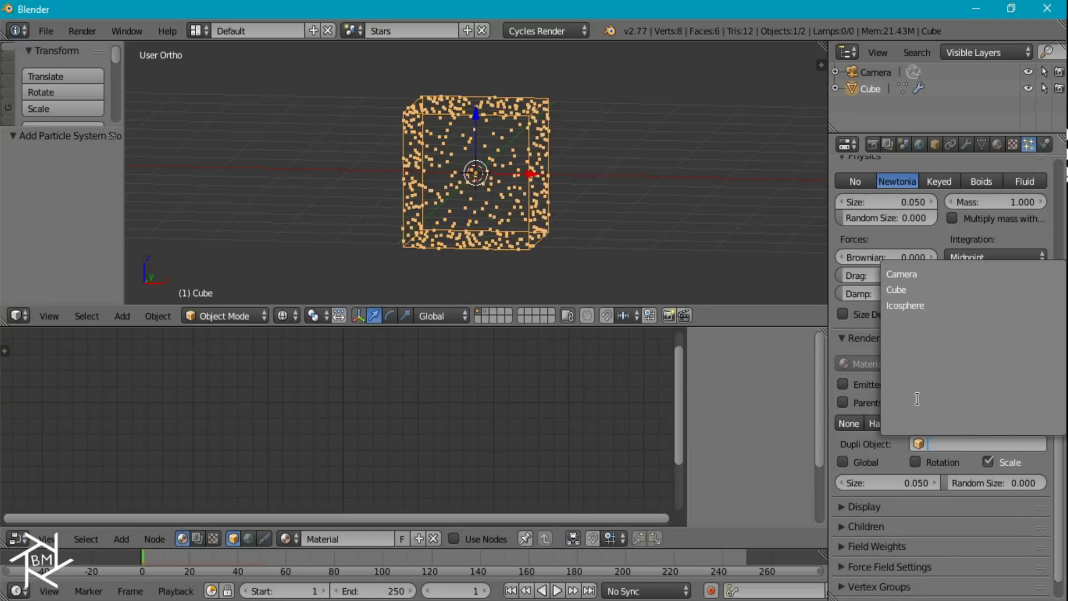
click(915, 306)
Step: Set the particles' Random Size to 1.000 and their Size to 0.010
drag(951, 486, 1037, 472)
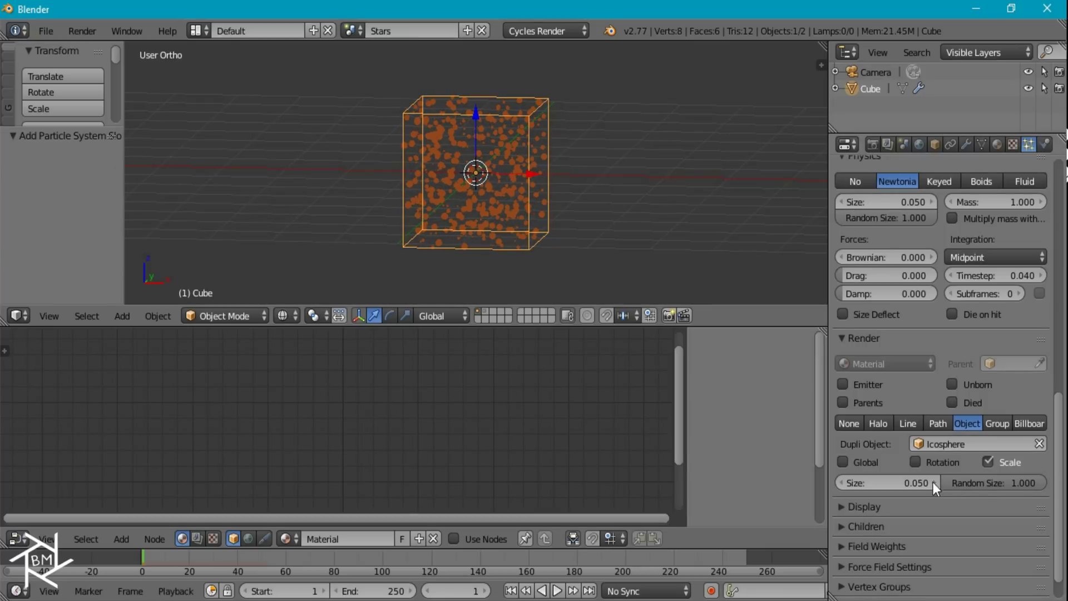
click(889, 480)
key(BackSpace)
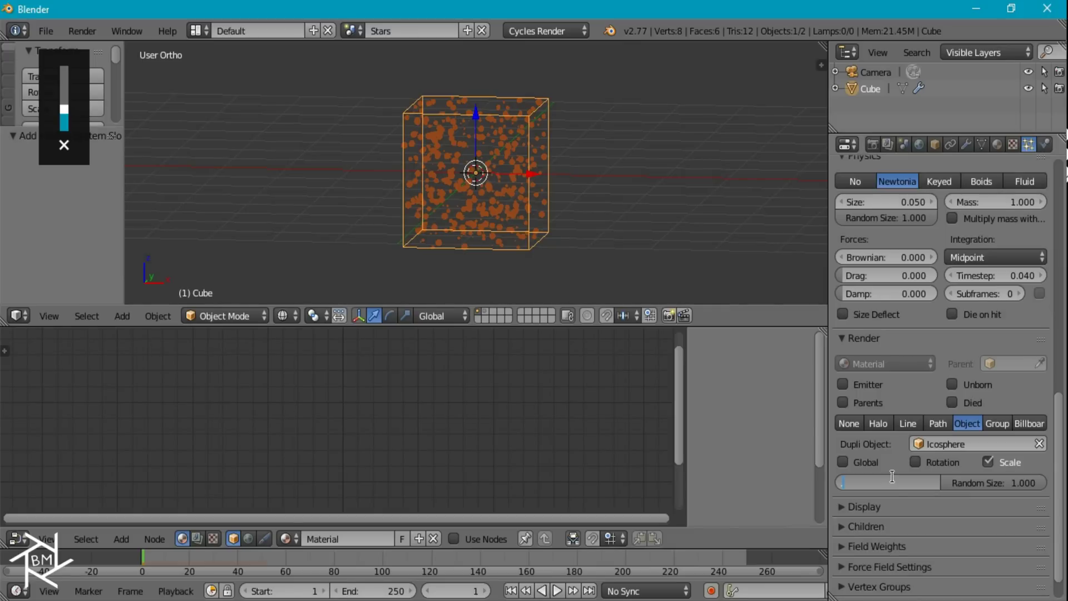
text(.01)
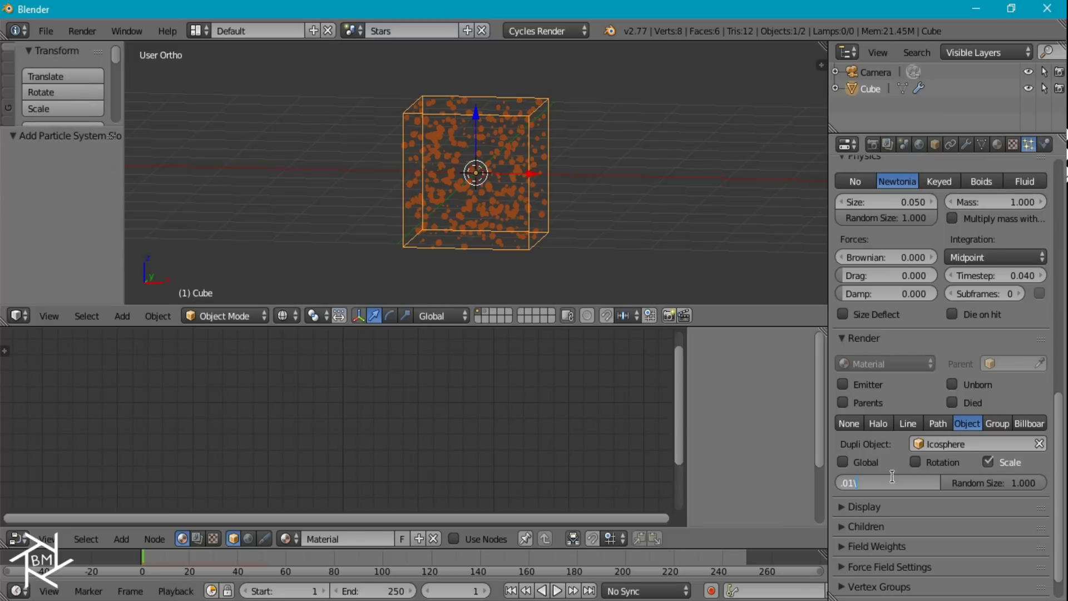
key(Return)
scroll(529, 235, up, 2)
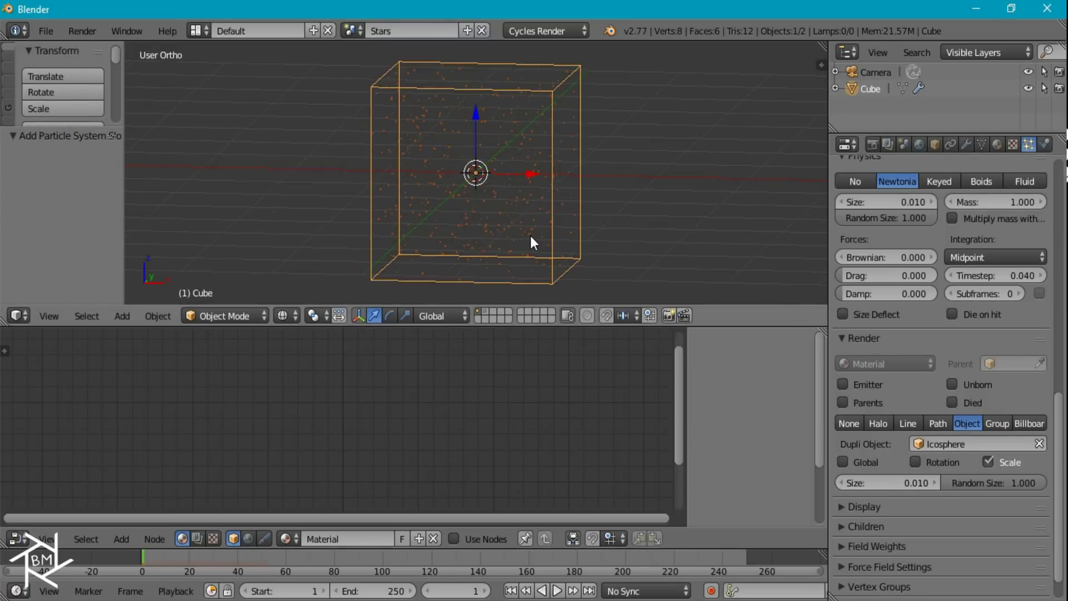
Step: Align the camera to the front view and move it about 2.28 units along Y toward the cube
key(KP_1)
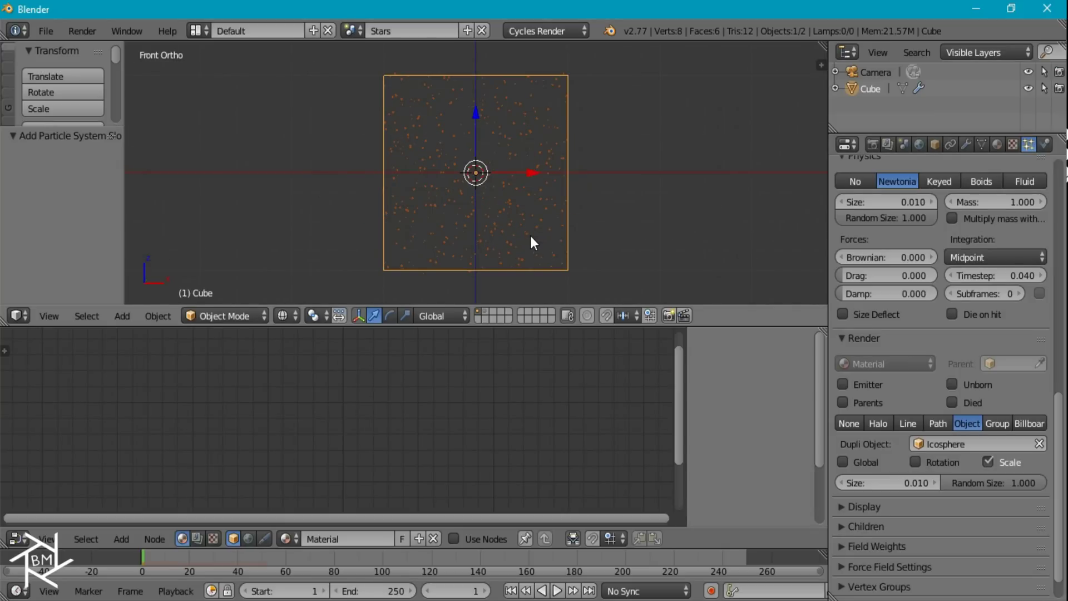
key(ctrl+alt+KP_0)
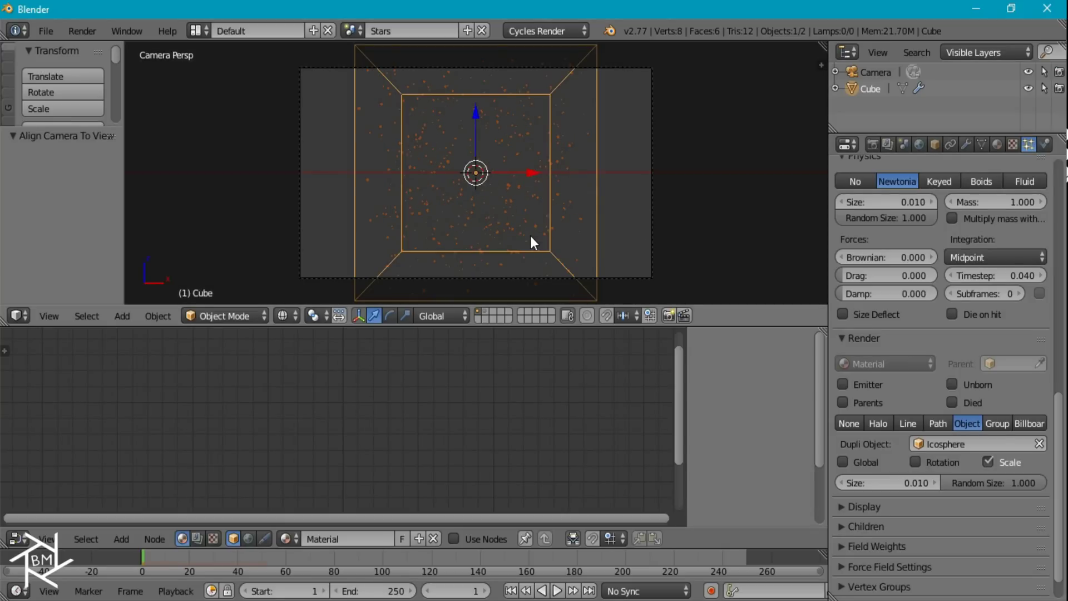
right_click(650, 175)
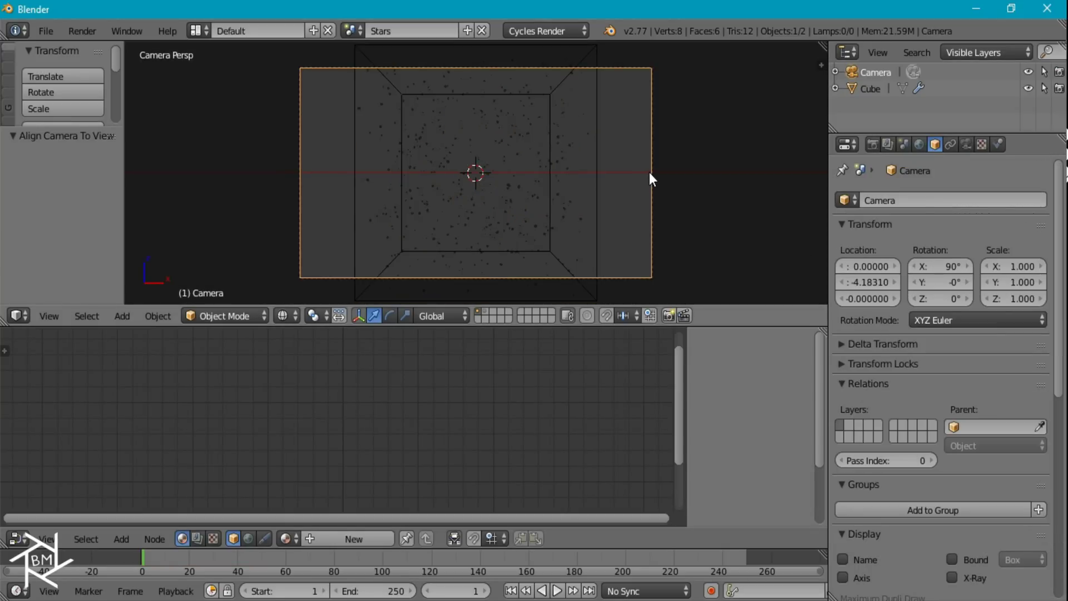
key(KP_7)
drag(479, 274, 513, 216)
shift+middle_drag(523, 183, 508, 283)
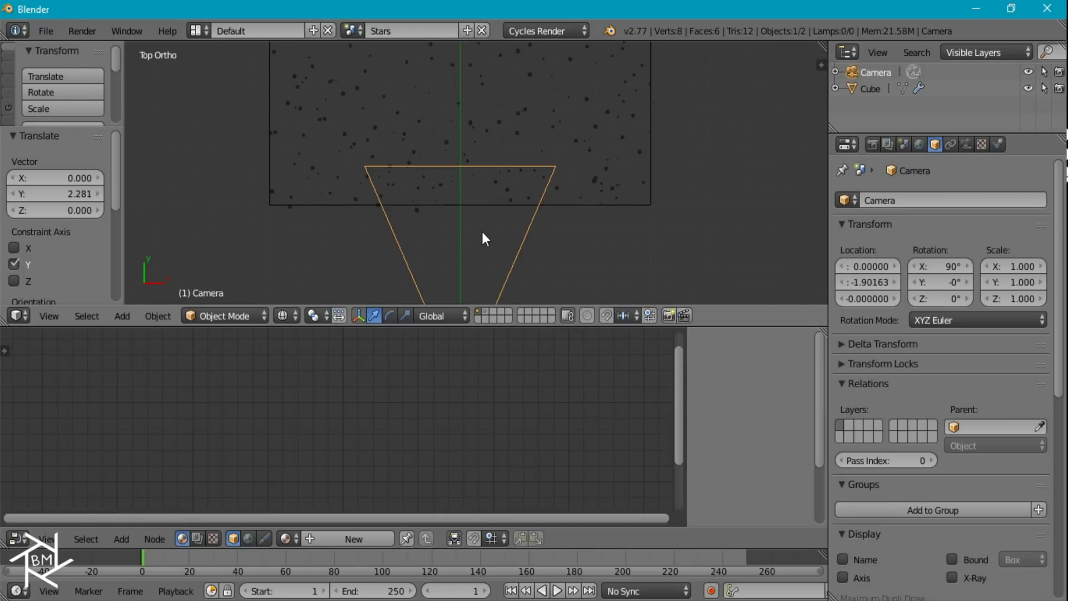
Step: Move the camera back about 0.15 units along Y, to a Y location of about -2.05
key(g)
key(y)
click(539, 192)
middle_drag(539, 192, 539, 192)
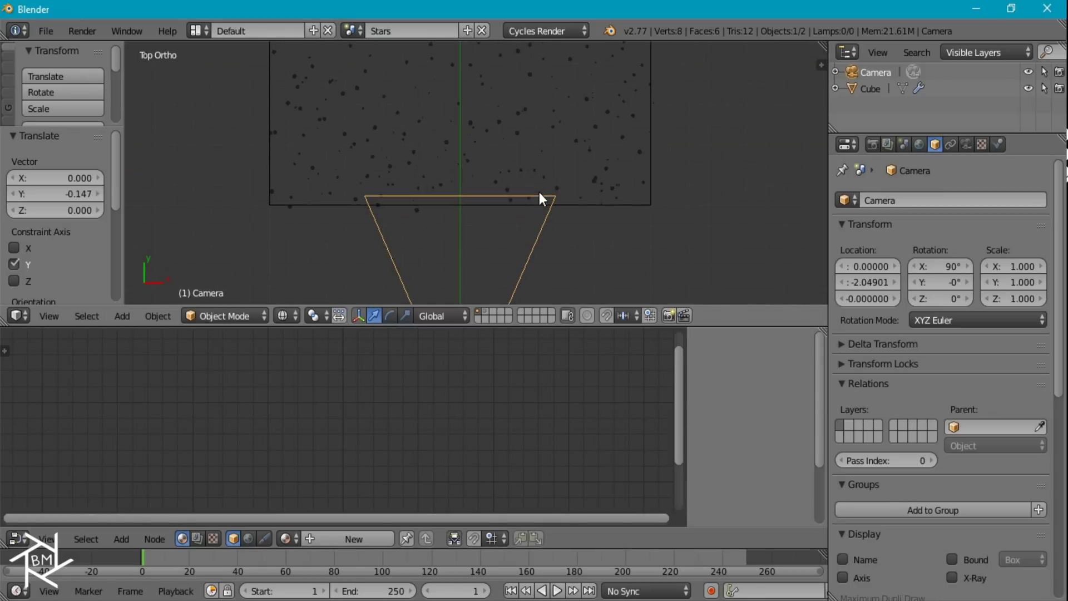
Step: Show the rendered star field through the camera and enlarge the 3D view over the node editor
key(KP_0)
key(shift+z)
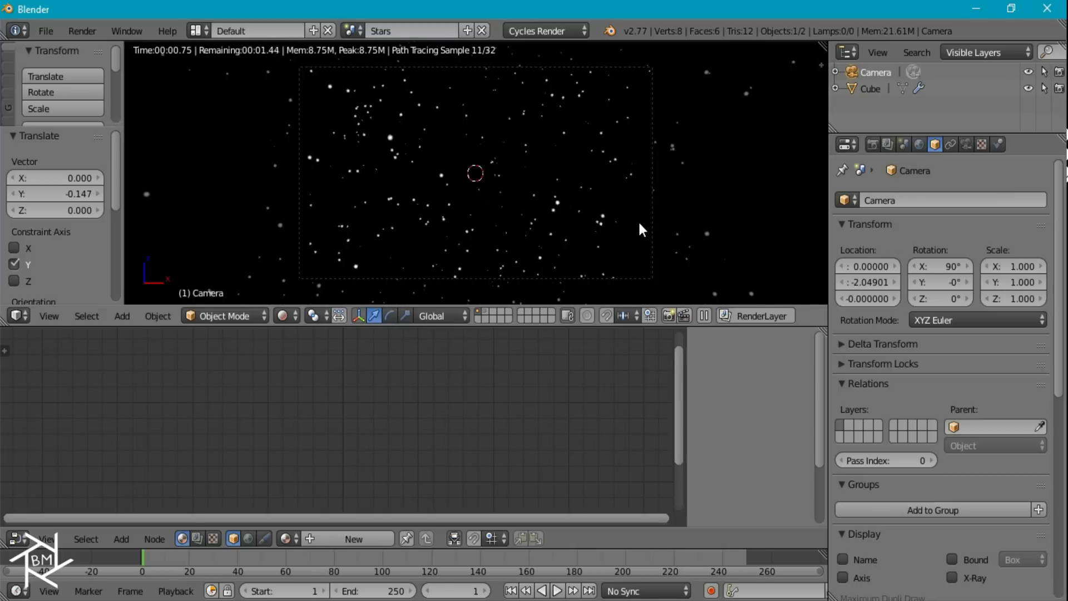
drag(512, 327, 512, 515)
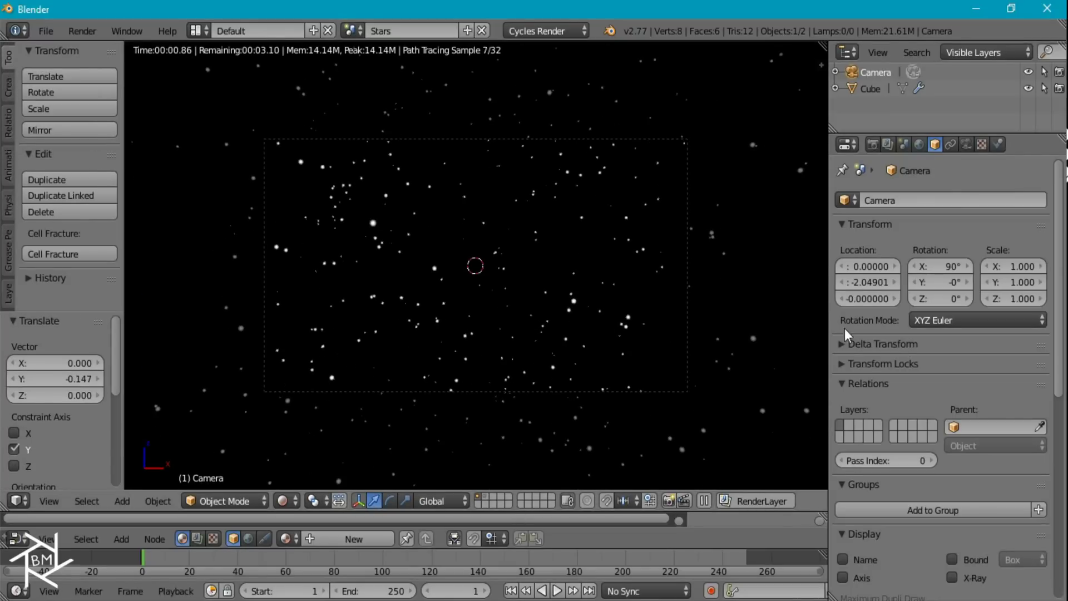
Step: Select the cube and enable Simple children for its particle system
right_click(632, 206)
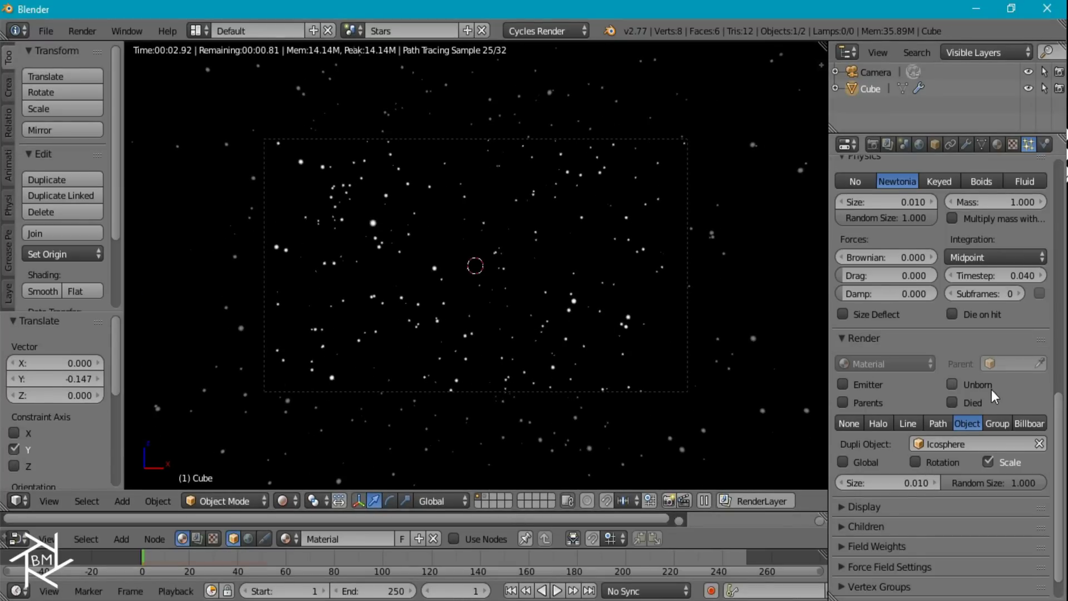
scroll(991, 389, down, 3)
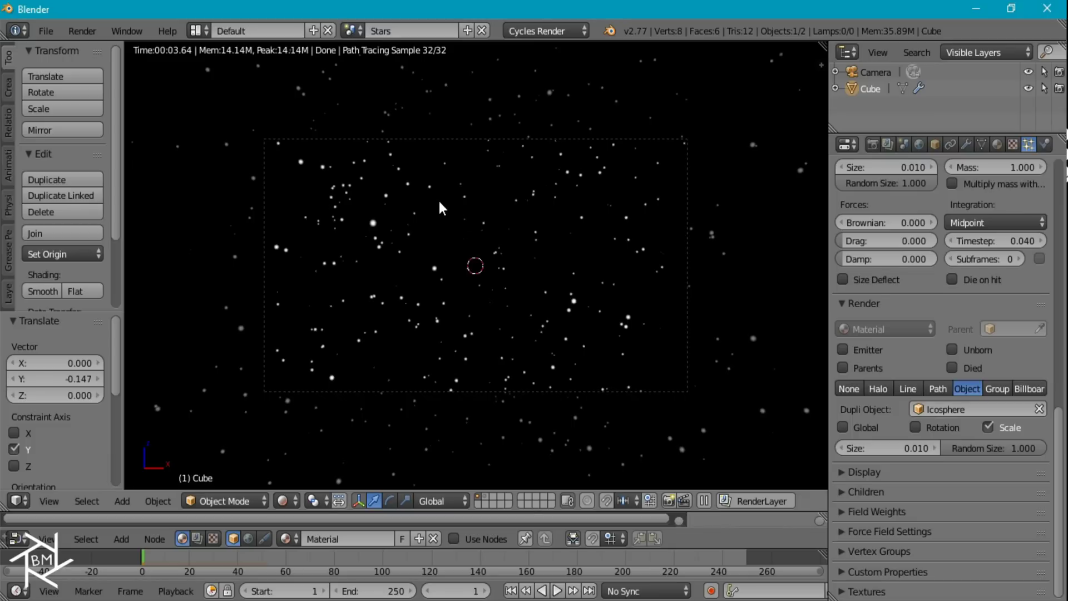
click(857, 492)
click(952, 516)
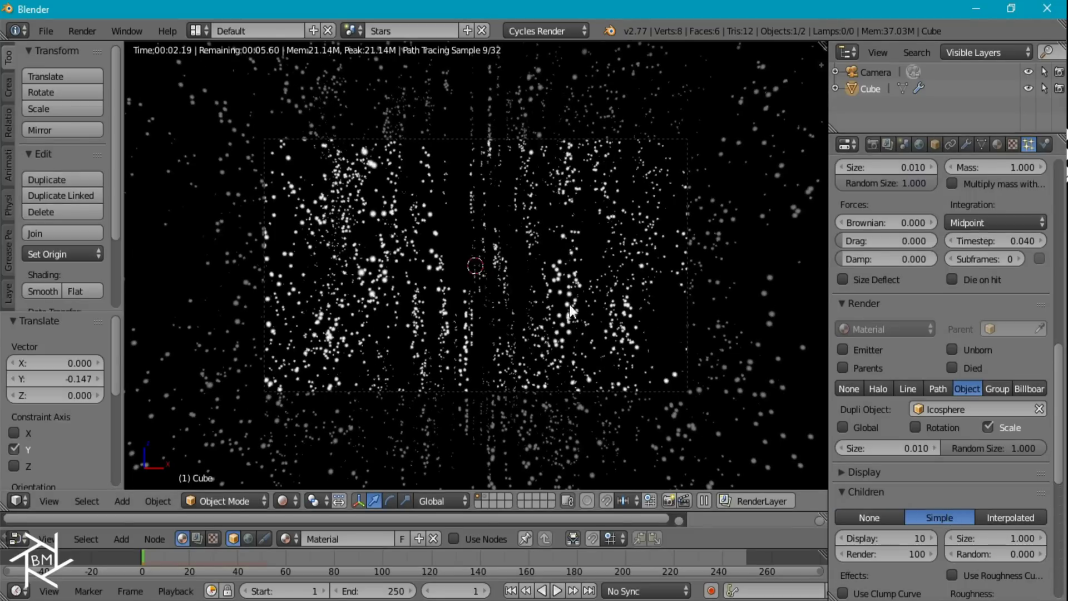
Step: Raise the child particles' Roundness, first to 0.5 and finally to 1.000
scroll(1001, 502, down, 8)
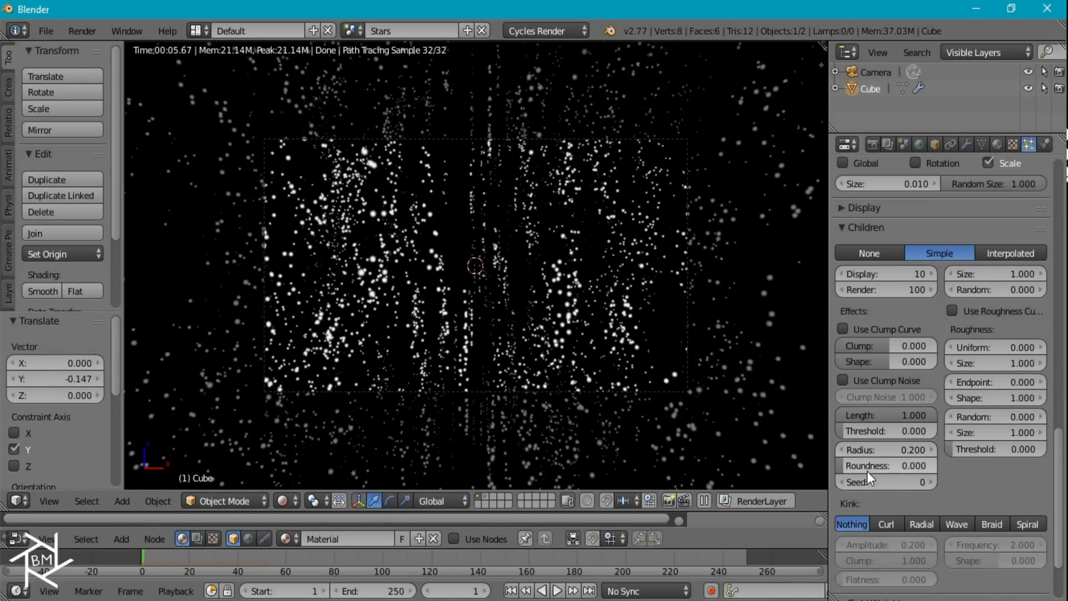
click(875, 465)
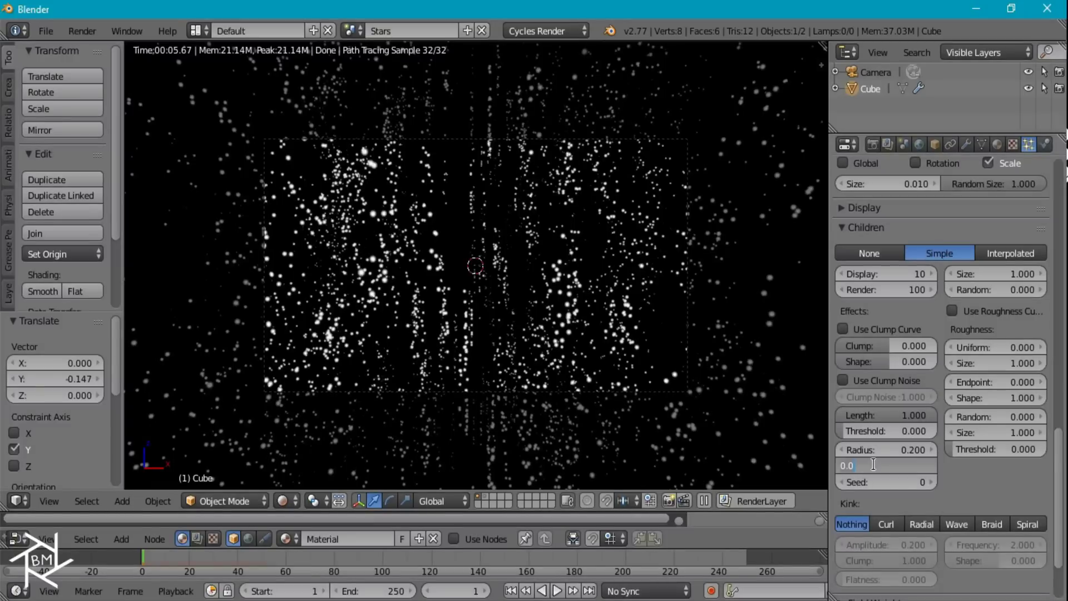
text(0.5)
key(Return)
click(874, 465)
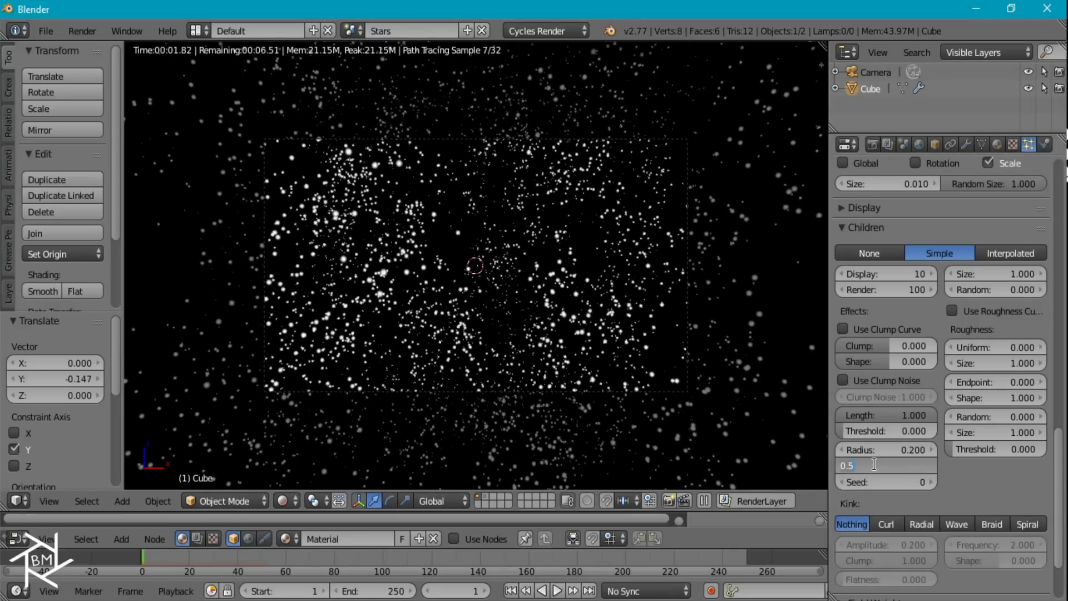
key(Return)
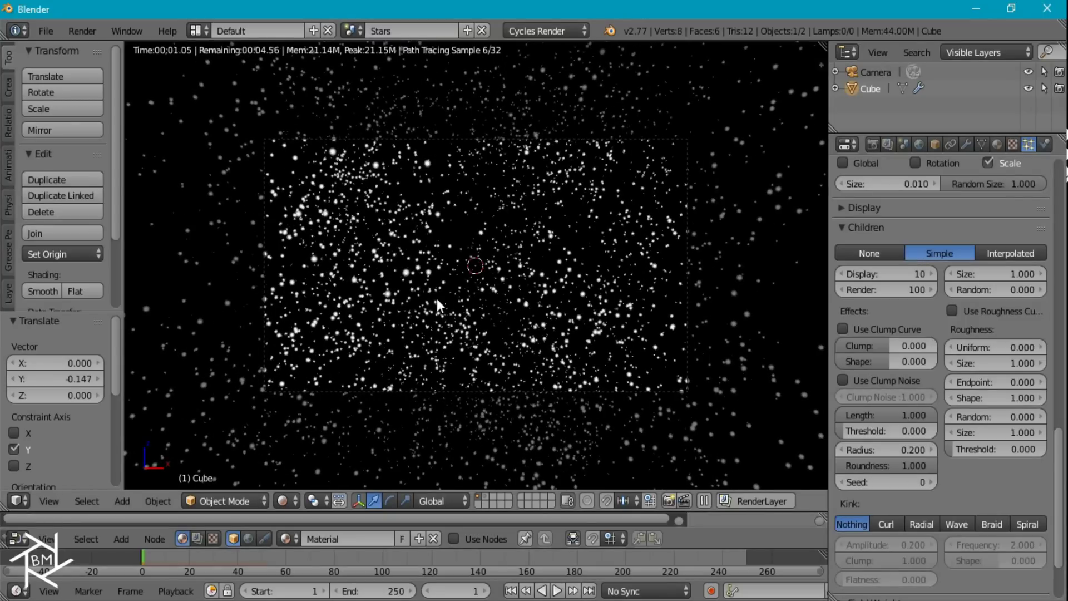
Step: Set the child particles' Radius to 1.000
click(876, 448)
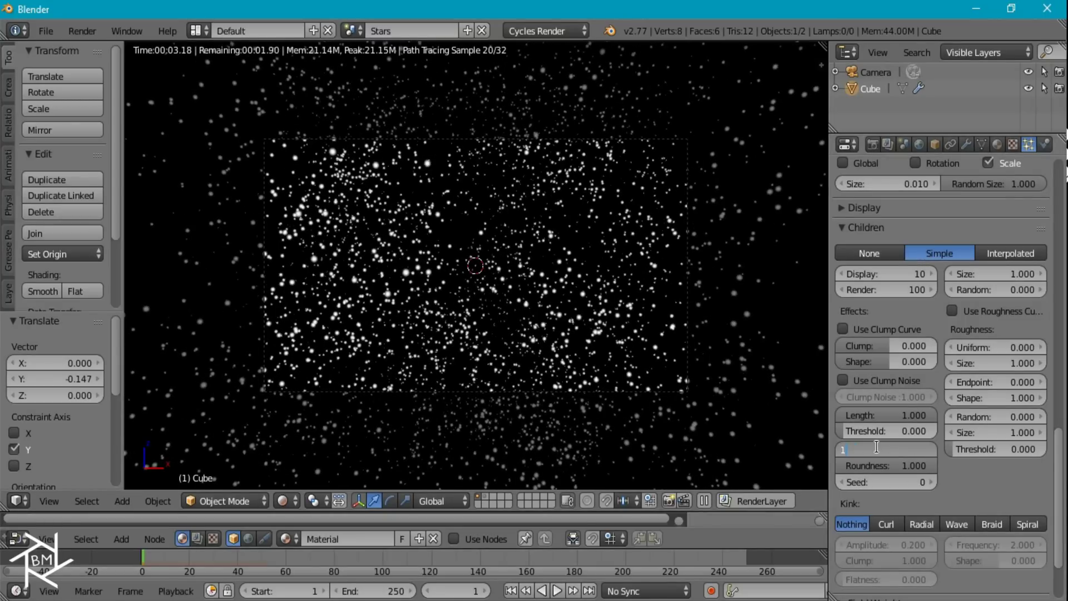
text(1)
key(Return)
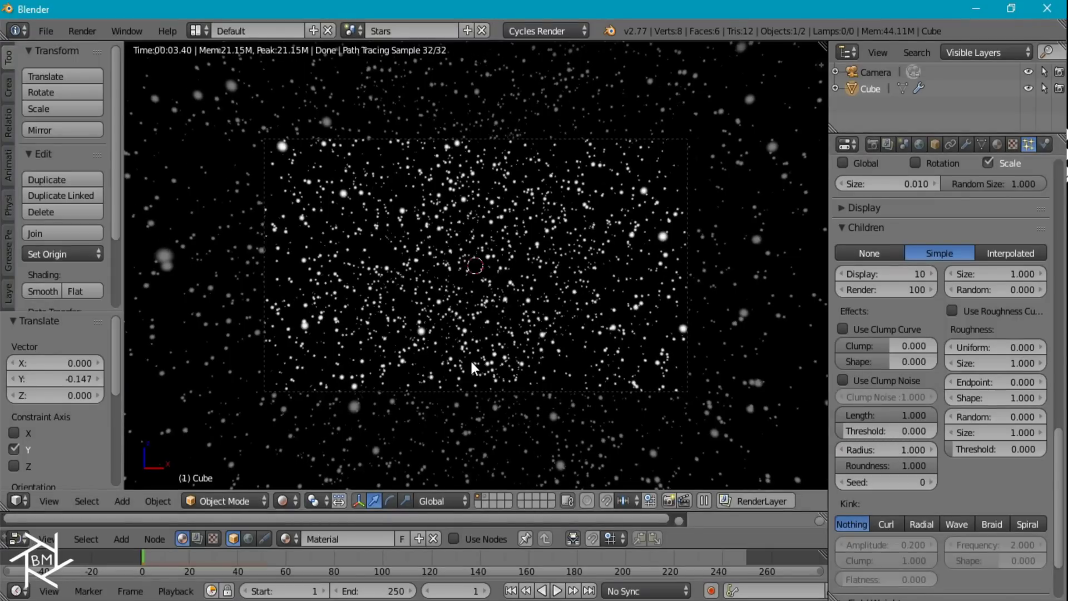
Step: Set the child particles' Random size to 1.000 and their Size to 0.750
scroll(472, 367, up, 1)
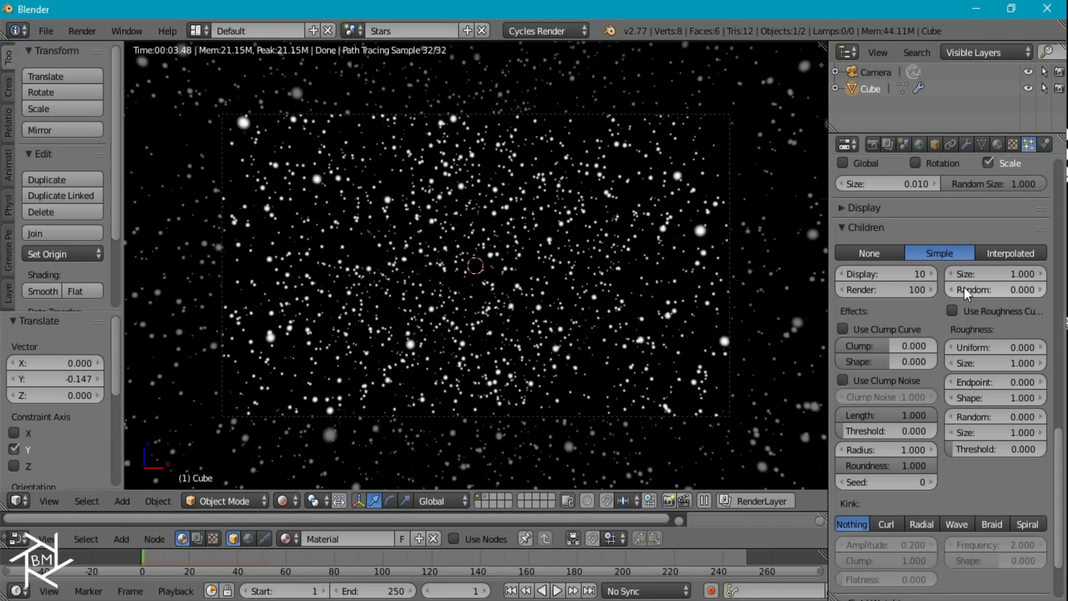
drag(965, 292, 1001, 291)
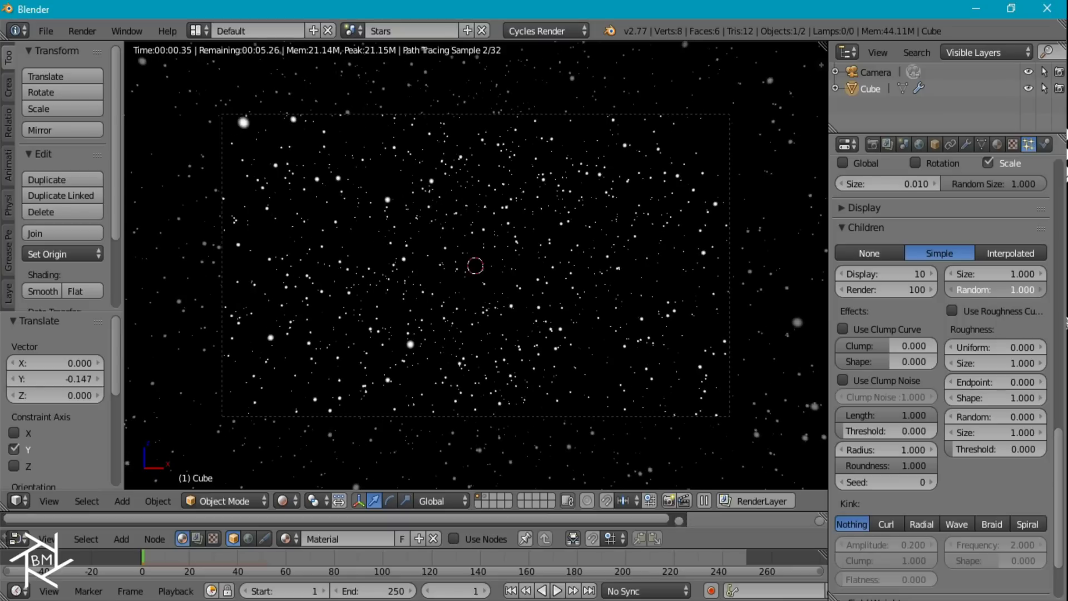
click(970, 273)
text(.75)
key(Return)
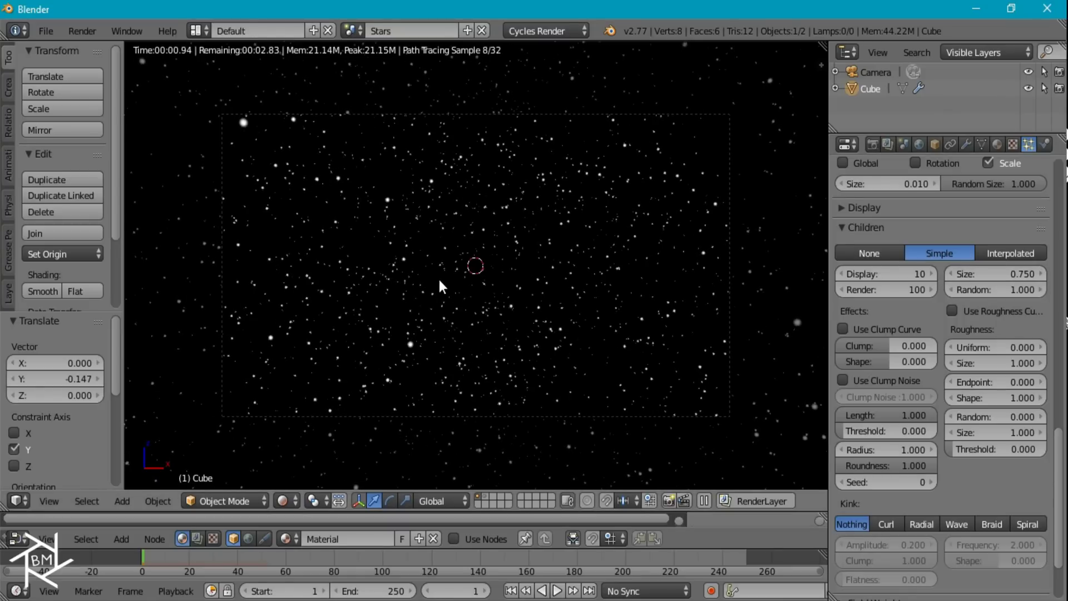
Step: Set the number of rendered children per parent particle to 10
scroll(445, 280, up, 2)
shift+middle_drag(477, 244, 544, 261)
scroll(544, 262, down, 2)
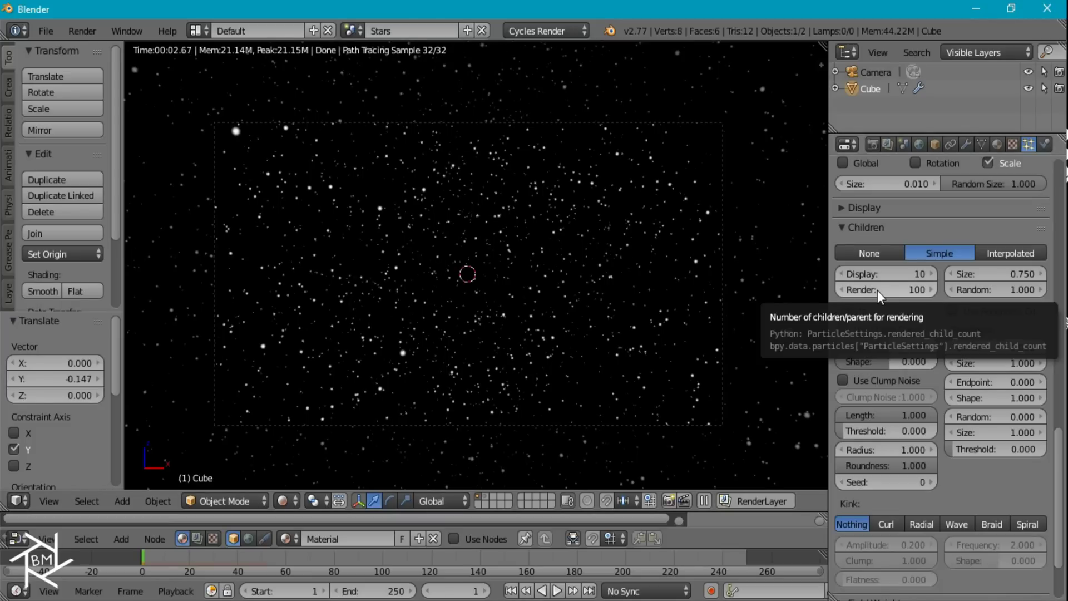
click(916, 292)
text(10)
key(Return)
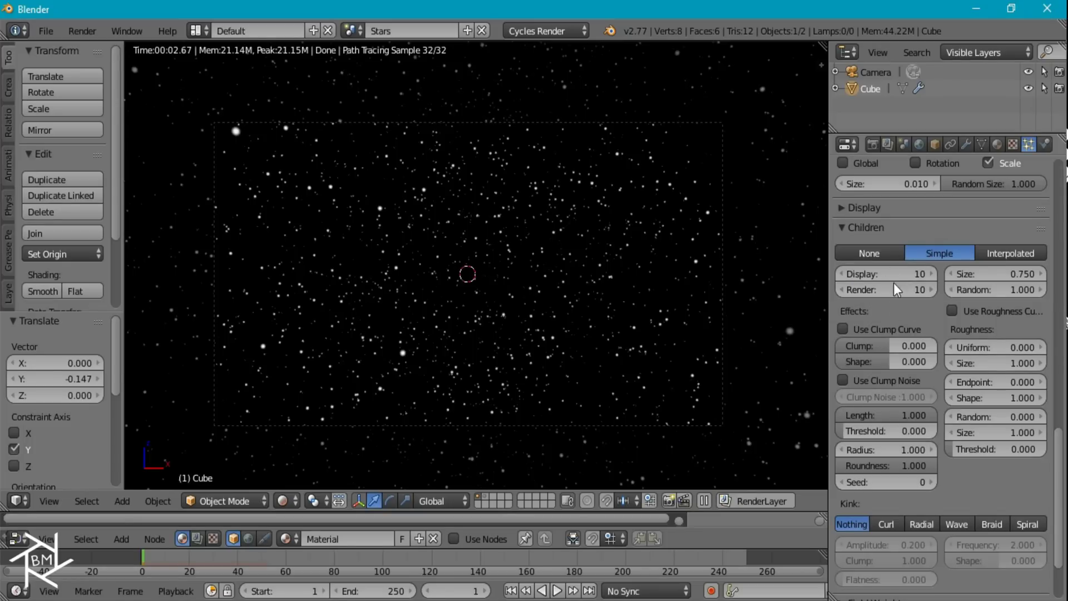
Step: From the top view in wireframe, duplicate the particle cube and move the copy about 1.825 units along Y, behind the original
scroll(918, 267, up, 15)
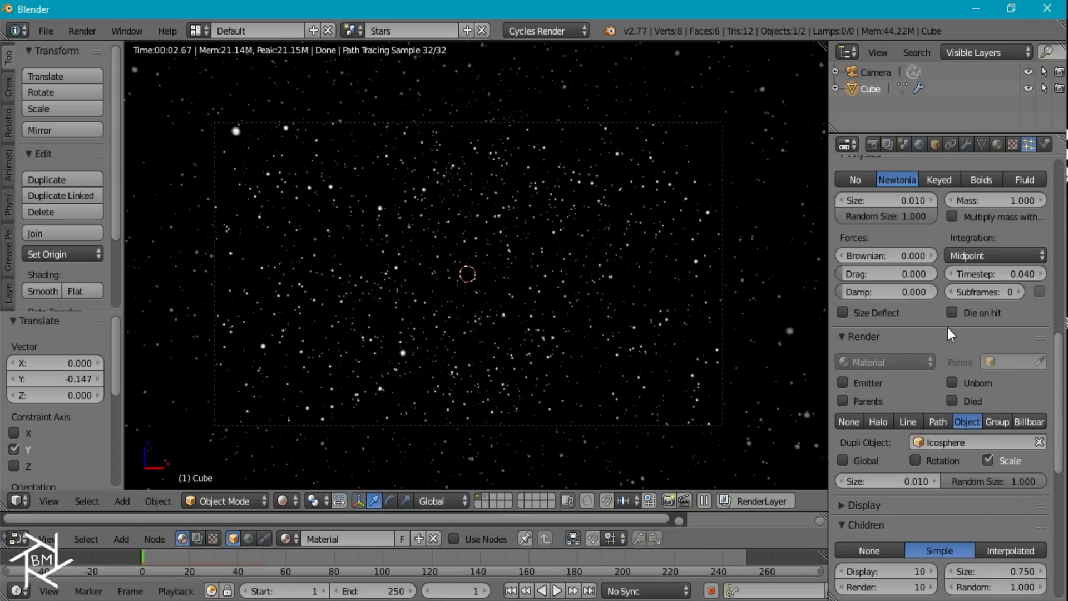
scroll(923, 311, up, 3)
key(z)
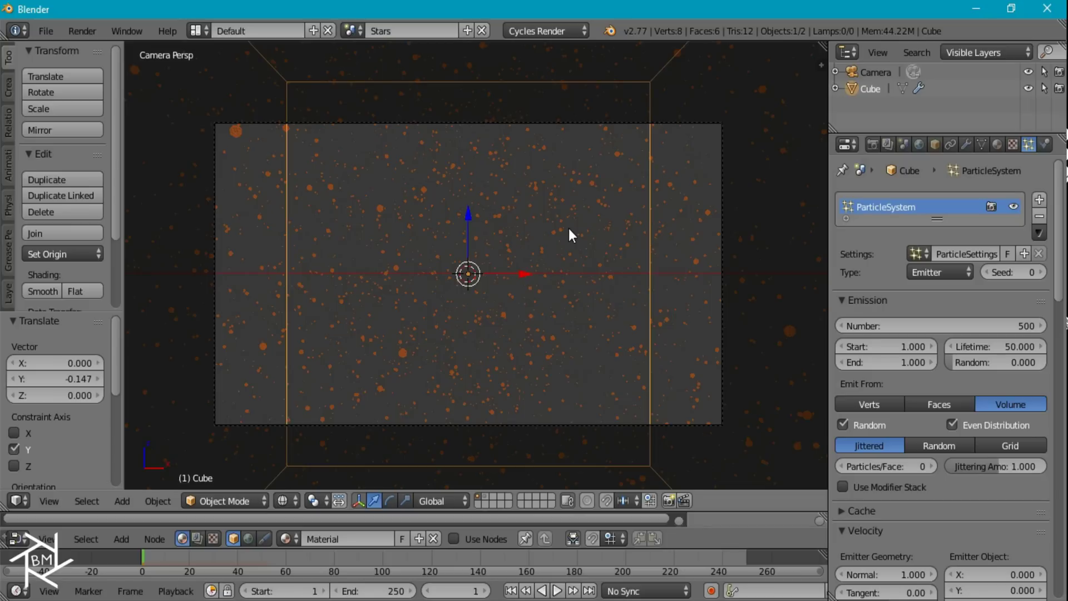
key(KP_7)
key(KP_Decimal)
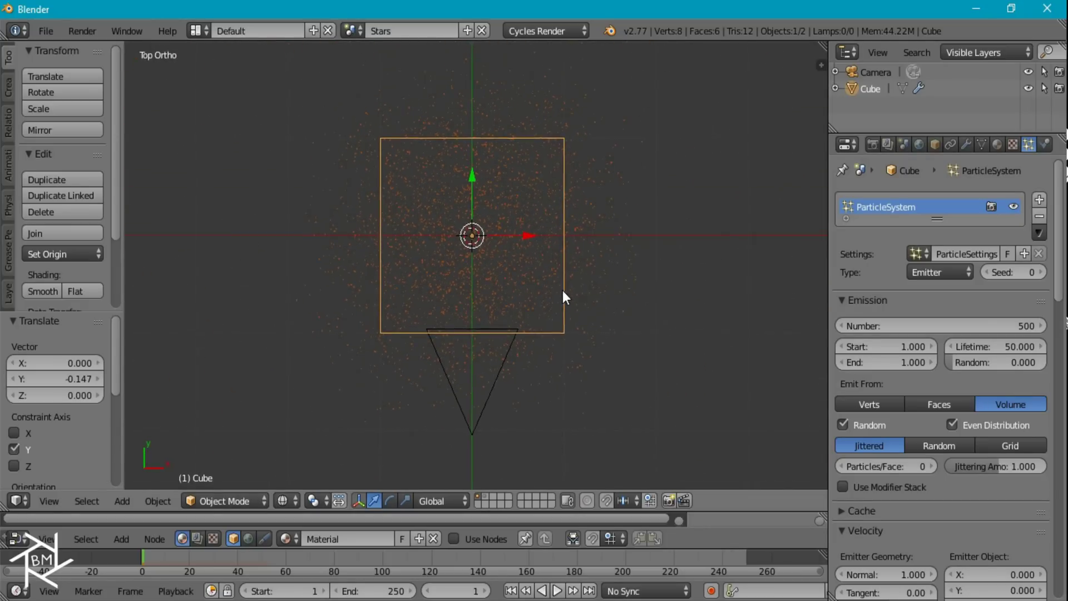
key(shift+d)
key(y)
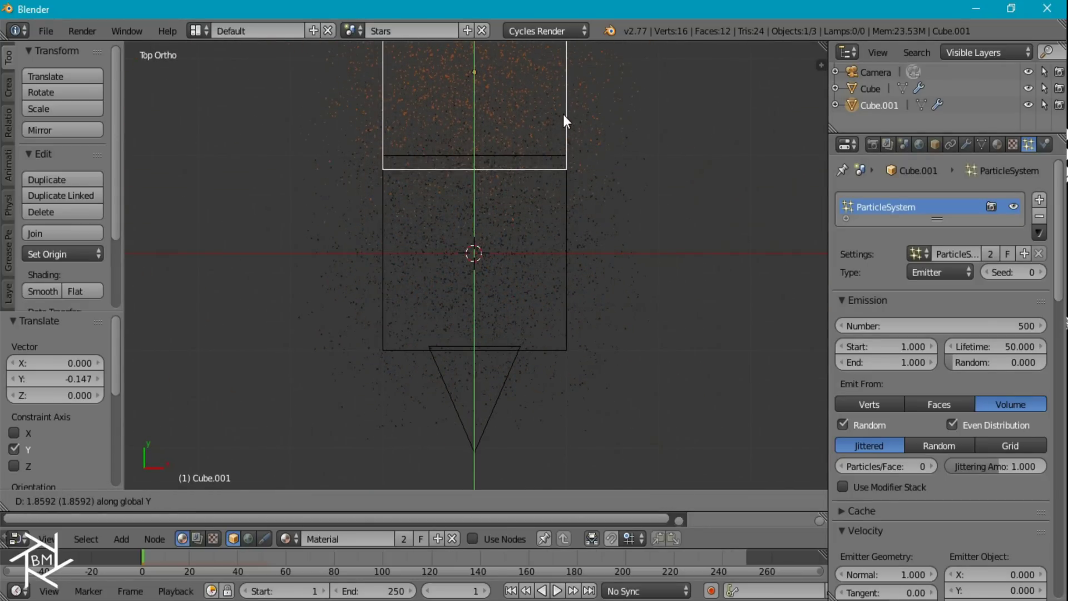
click(563, 114)
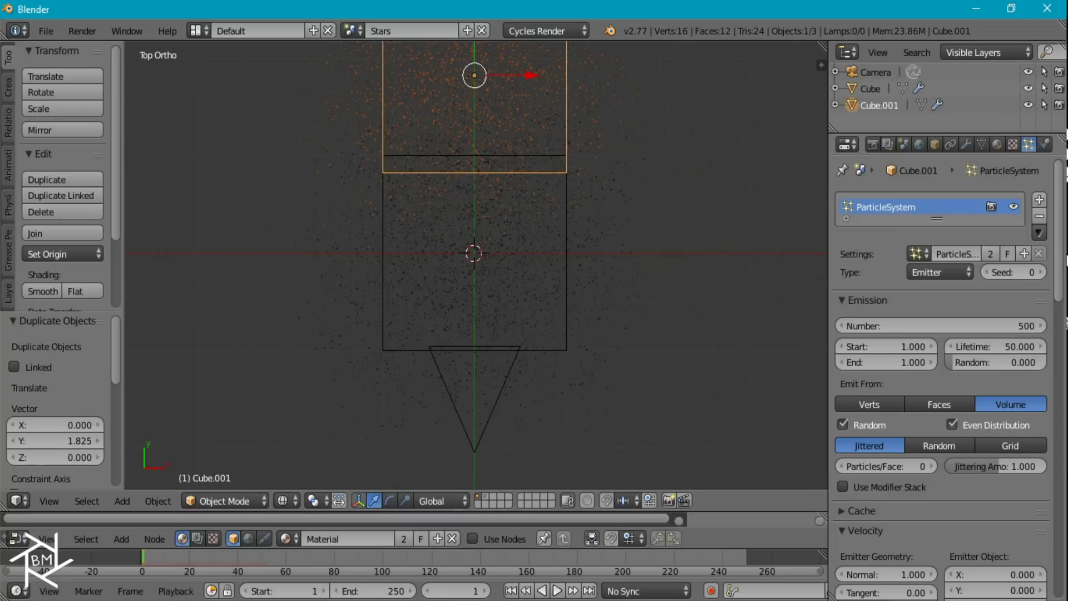
Step: Make the duplicated cube's particle settings single-user with Seed 5, and preview the stars in the rendered camera view
click(991, 254)
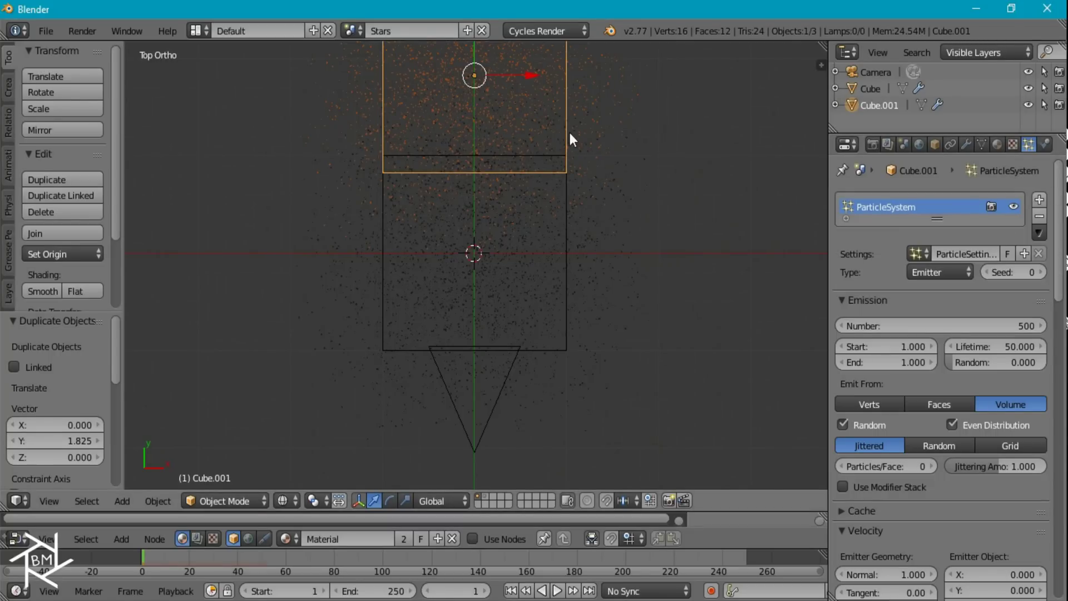
shift+middle_drag(540, 146, 541, 277)
scroll(542, 274, up, 4)
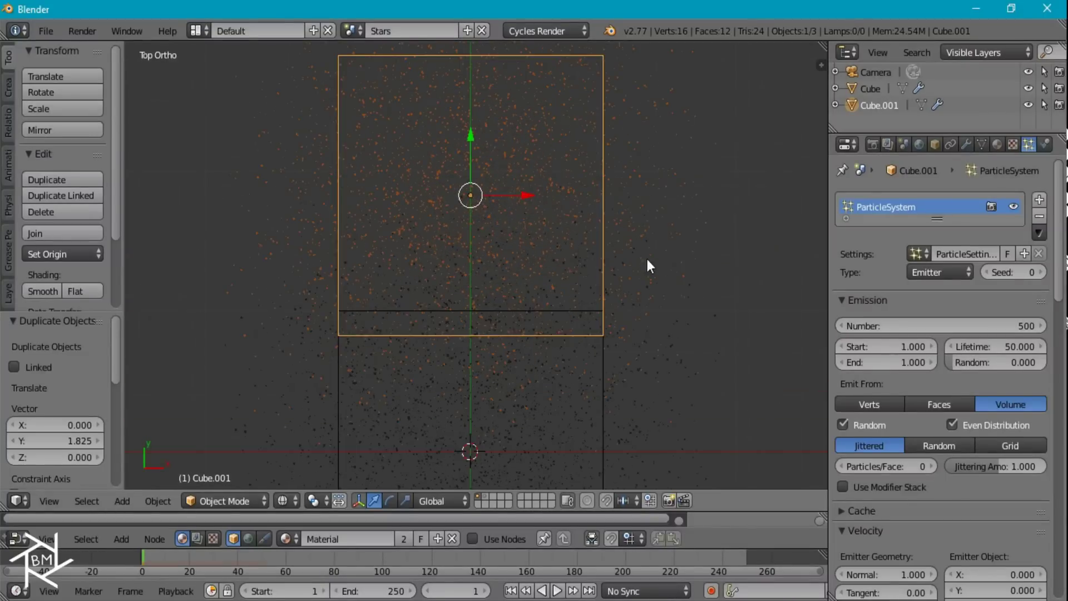
text(5)
key(Return)
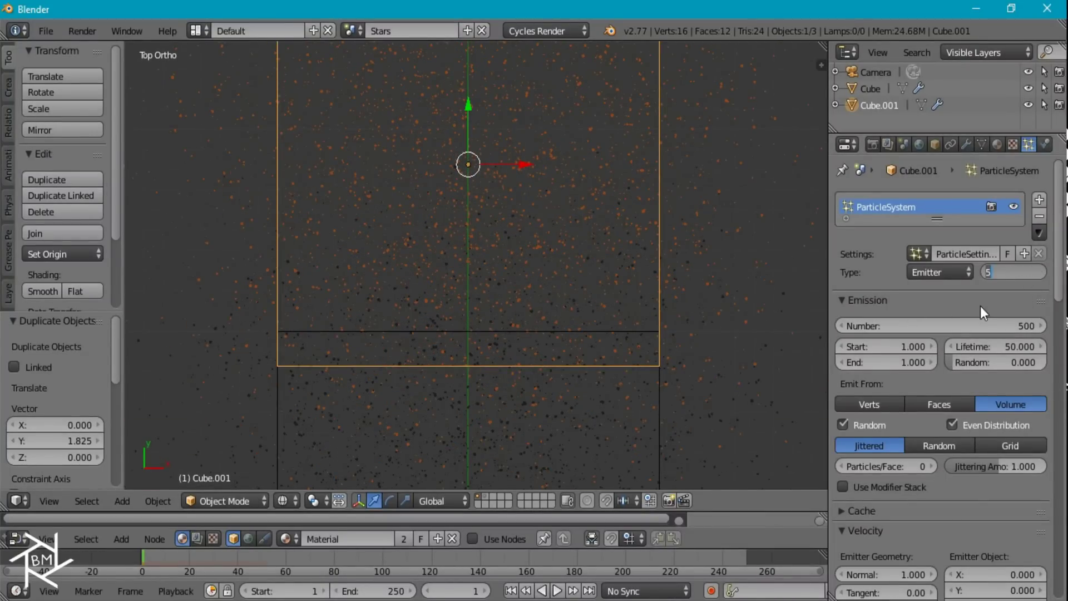
key(KP_0)
key(shift+z)
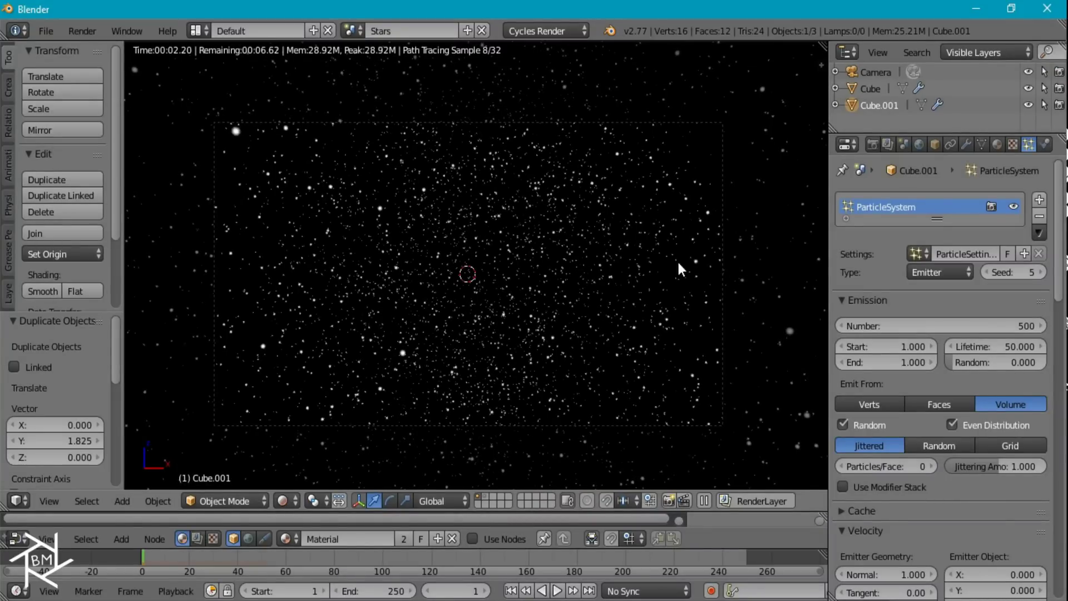
Step: Check the Cycles sampling settings and render a still image of the Stars scene
click(875, 142)
scroll(996, 500, down, 10)
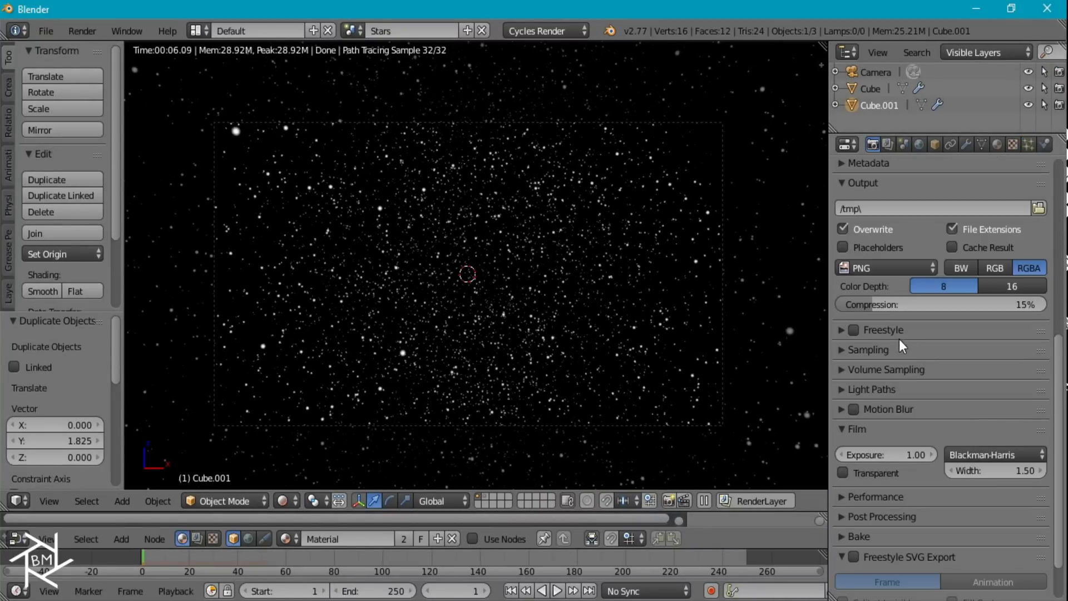
click(899, 345)
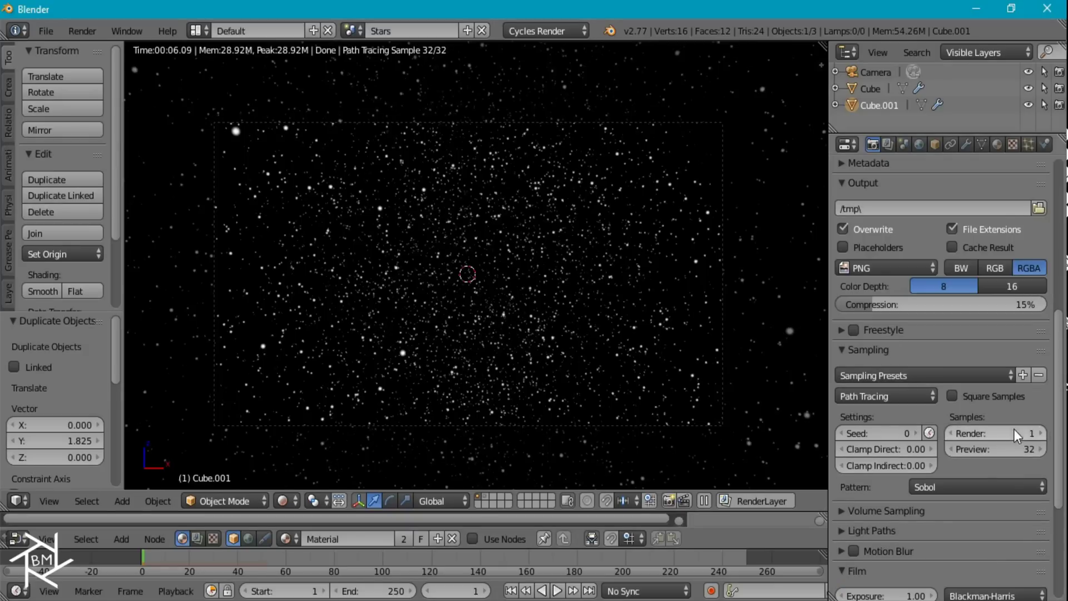
scroll(961, 442, down, 5)
scroll(959, 448, up, 8)
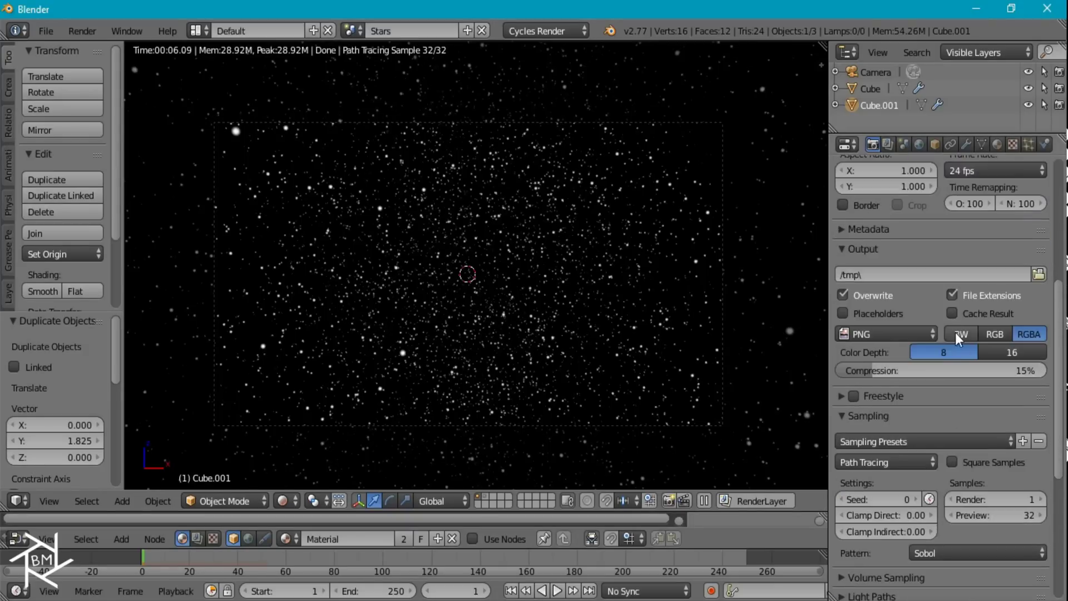
scroll(924, 273, up, 10)
click(875, 220)
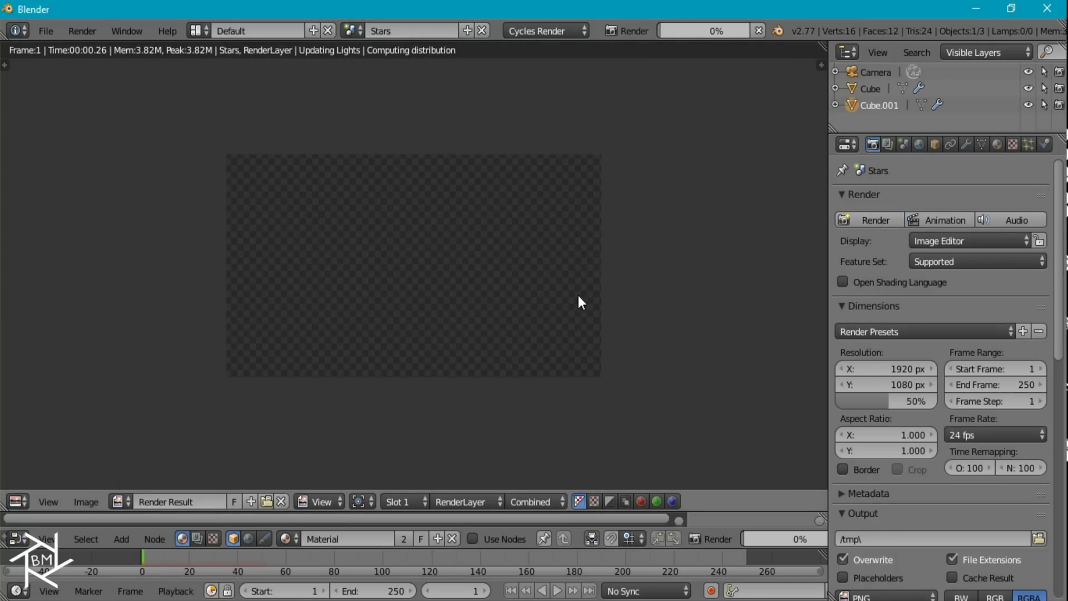
scroll(423, 334, up, 5)
scroll(424, 338, down, 6)
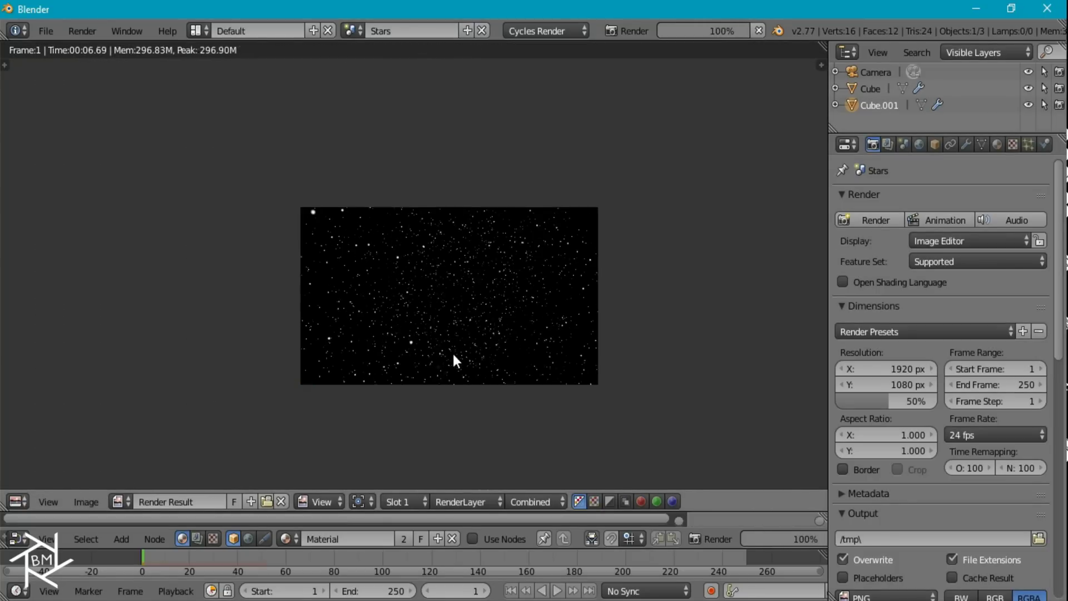
Step: Create a new empty scene named Color and switch the main area back to the 3D View
click(467, 31)
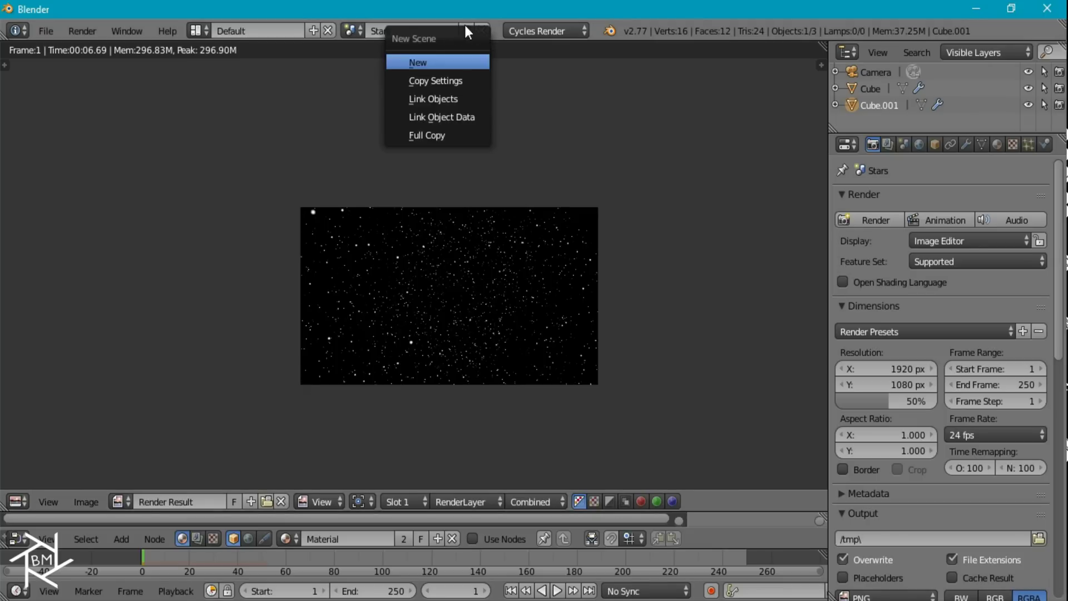
click(421, 62)
text(col)
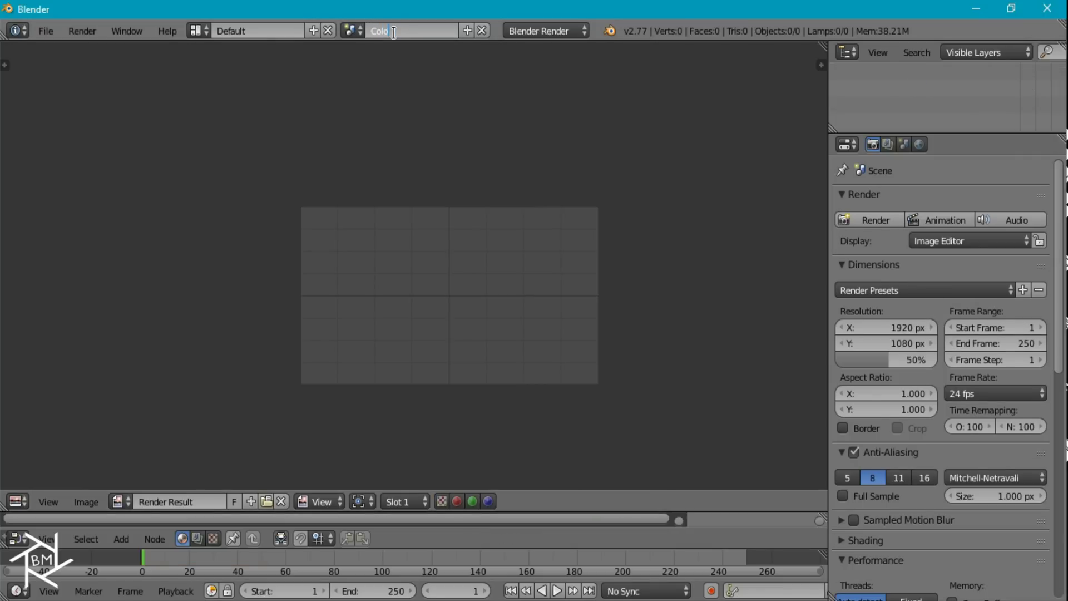
text(or)
key(Return)
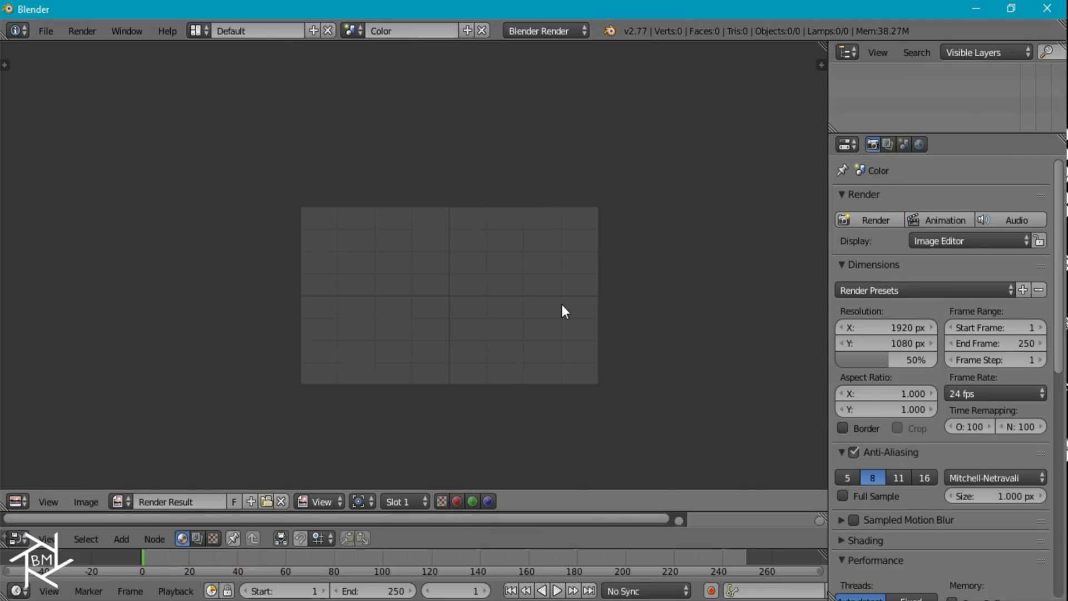
key(shift+F5)
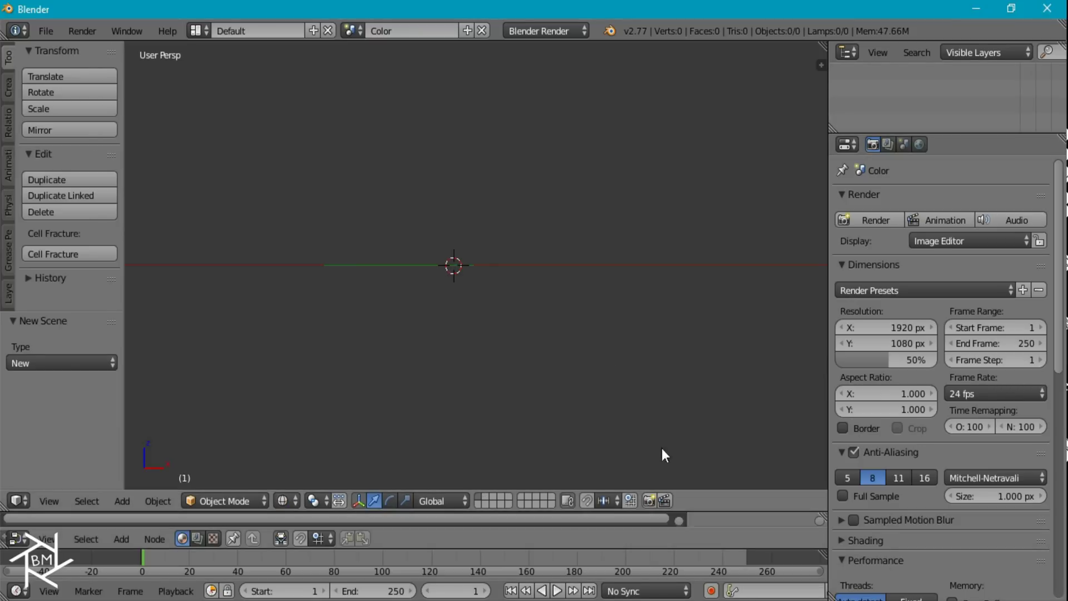
Step: Switch to Photos to examine the reference image SpaceSky10.png, and return to Blender
key(alt+Tab)
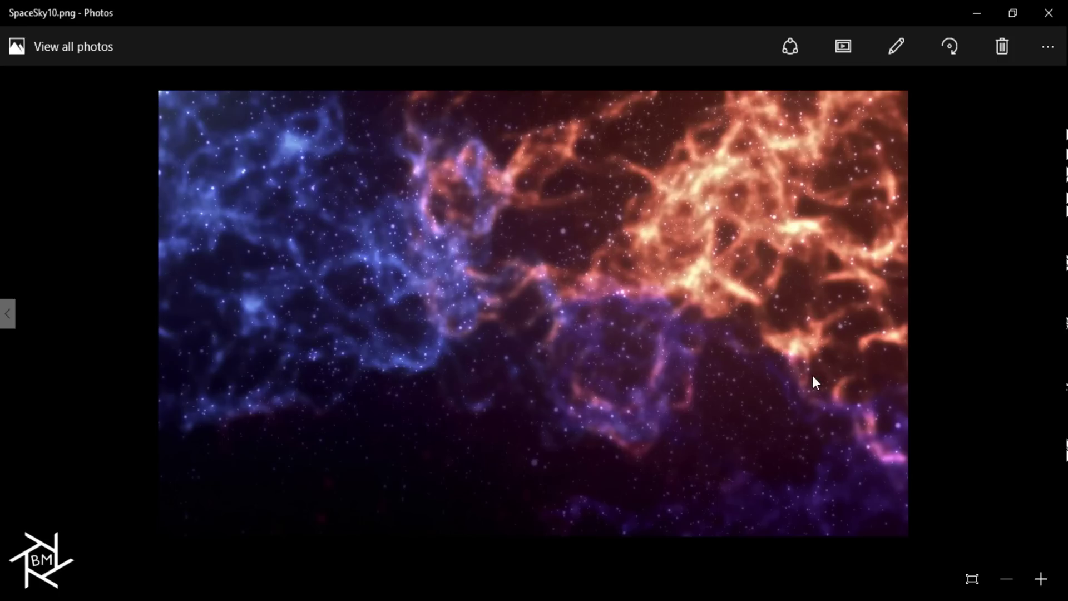
key(alt+Tab)
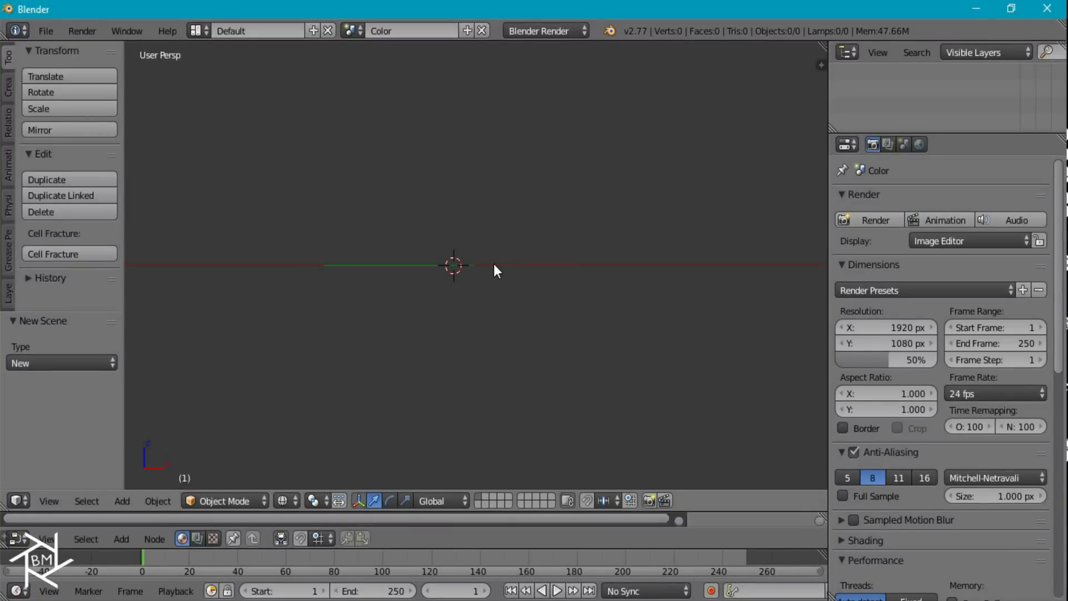
Step: Add a cylinder mesh at the origin of the Color scene, working from the orthographic top view
key(KP_7)
key(KP_5)
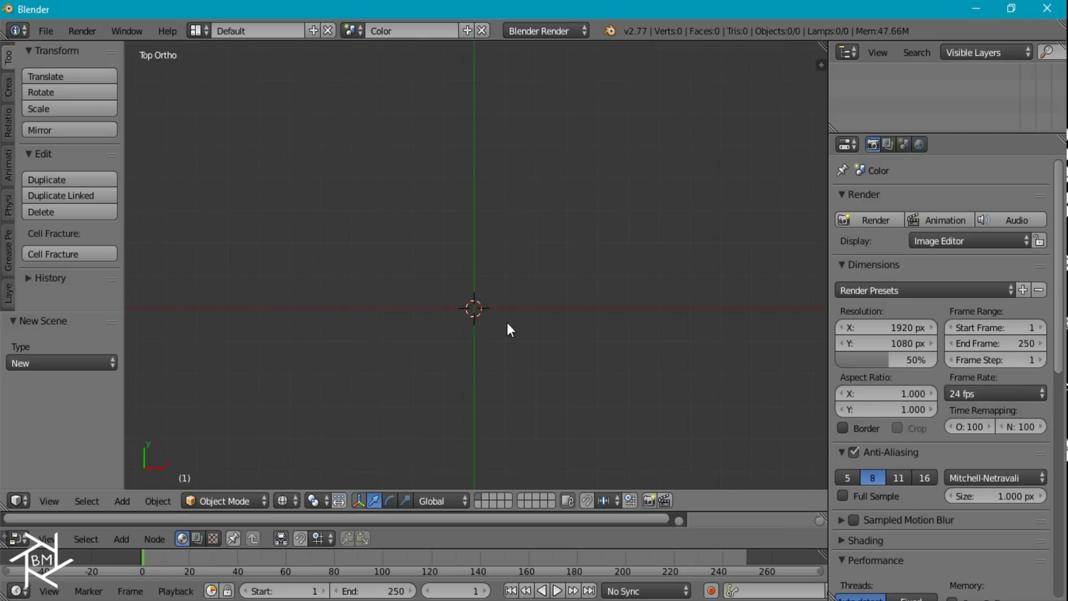
scroll(507, 326, up, 5)
shift+drag(515, 329, 505, 228)
key(shift+a)
mouse_move(501, 240)
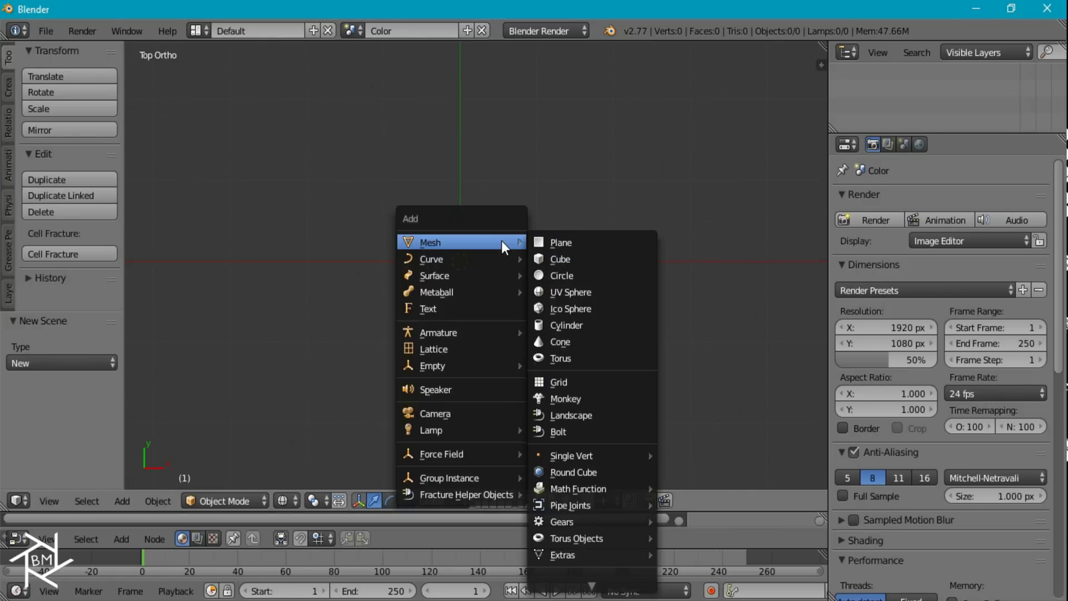
click(558, 326)
Step: Rotate the cylinder's entire mesh by 90° in the front view in Edit Mode, laying it along the X axis
key(KP_1)
scroll(537, 315, down, 4)
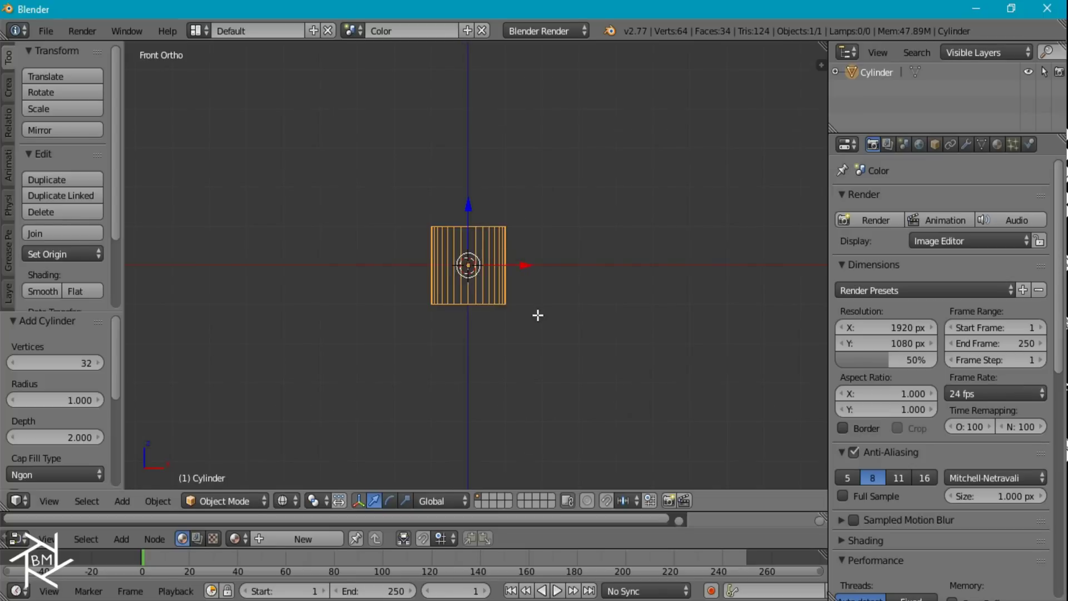
key(Tab)
text(r90)
key(Return)
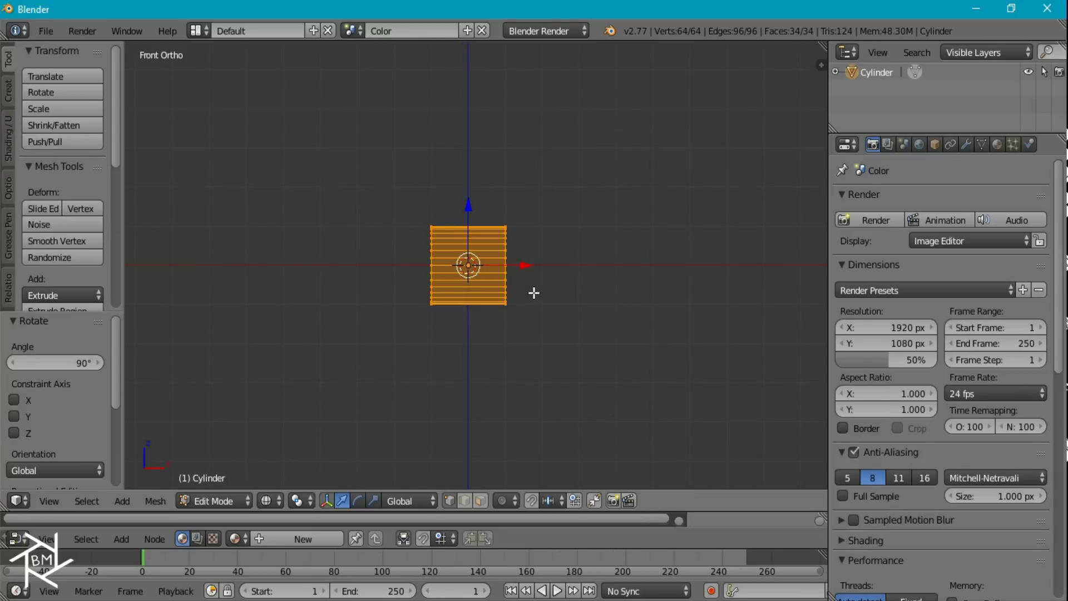
Step: Select the cylinder's two circular end cap faces in solid shading and delete them, leaving an open tube
key(z)
mouse_move(549, 312)
middle_down()
mouse_move(488, 350)
mouse_move(508, 313)
mouse_move(534, 328)
mouse_move(681, 311)
middle_up()
right_click(525, 276)
shift+right_click(471, 291)
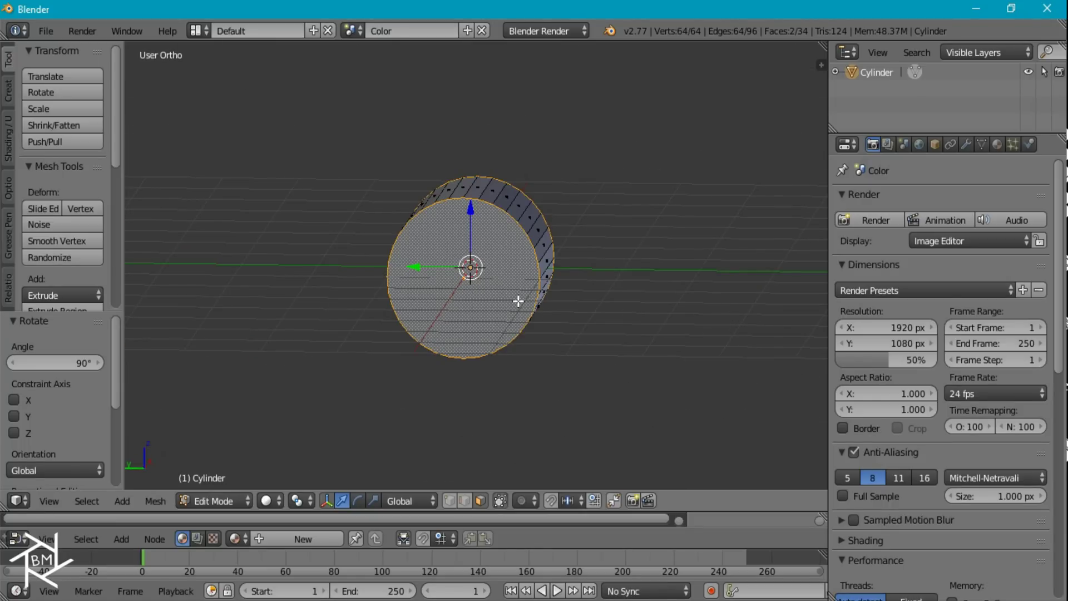
key(x)
click(503, 339)
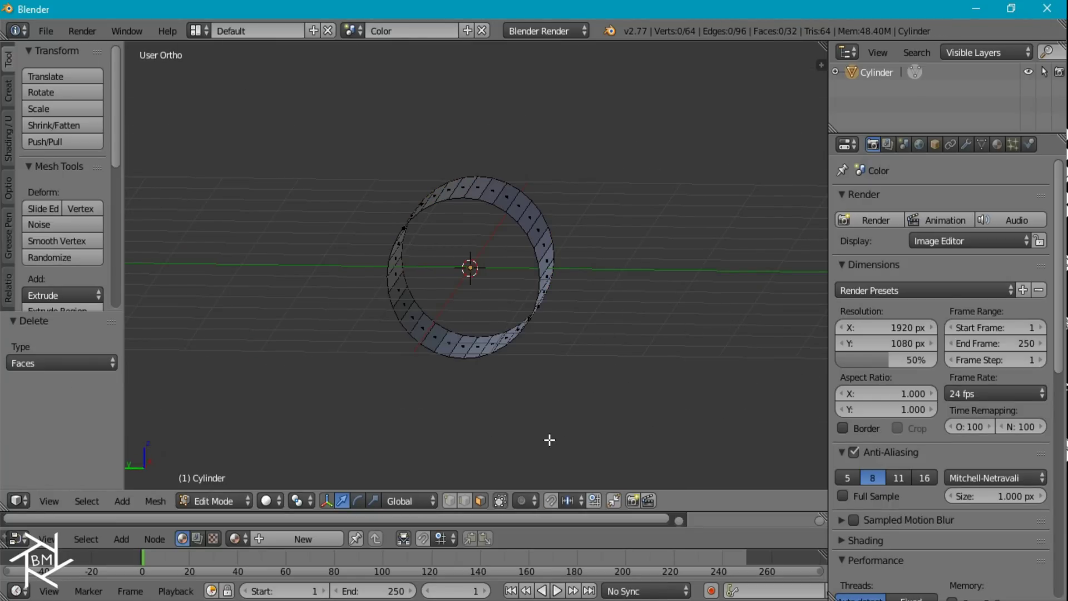
Step: Scale the whole tube mesh by 6 along the X axis in the front view
key(KP_1)
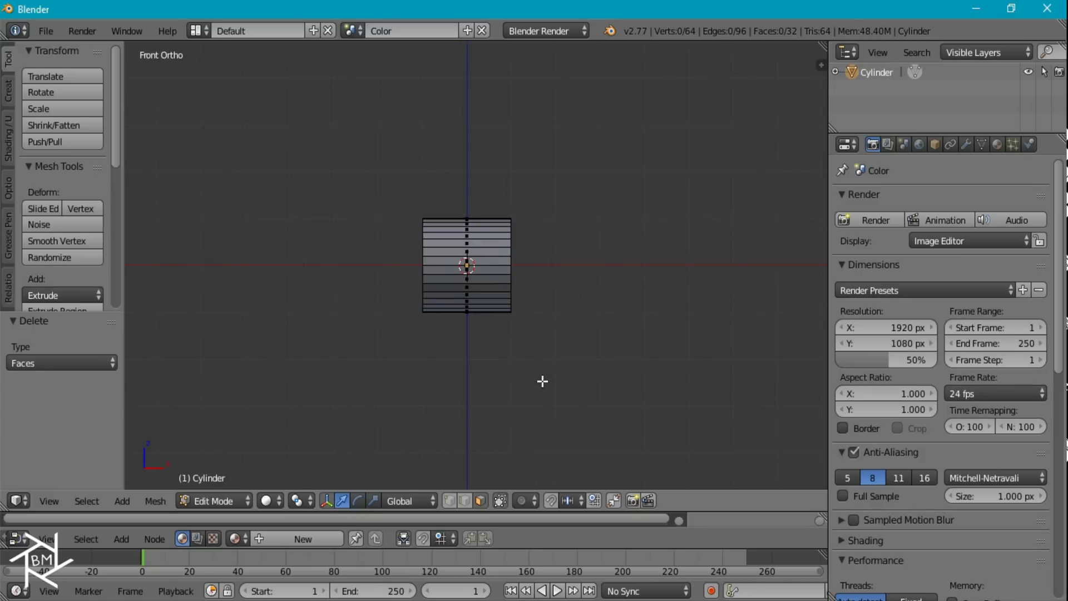
key(a)
text(sx)
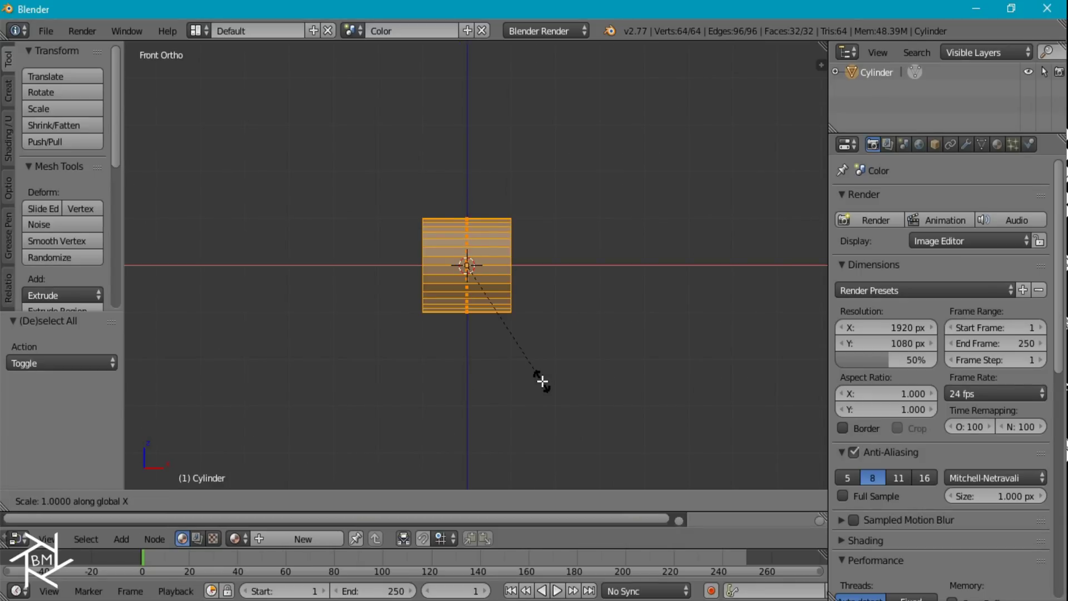
text(6)
key(Return)
key(ctrl+r)
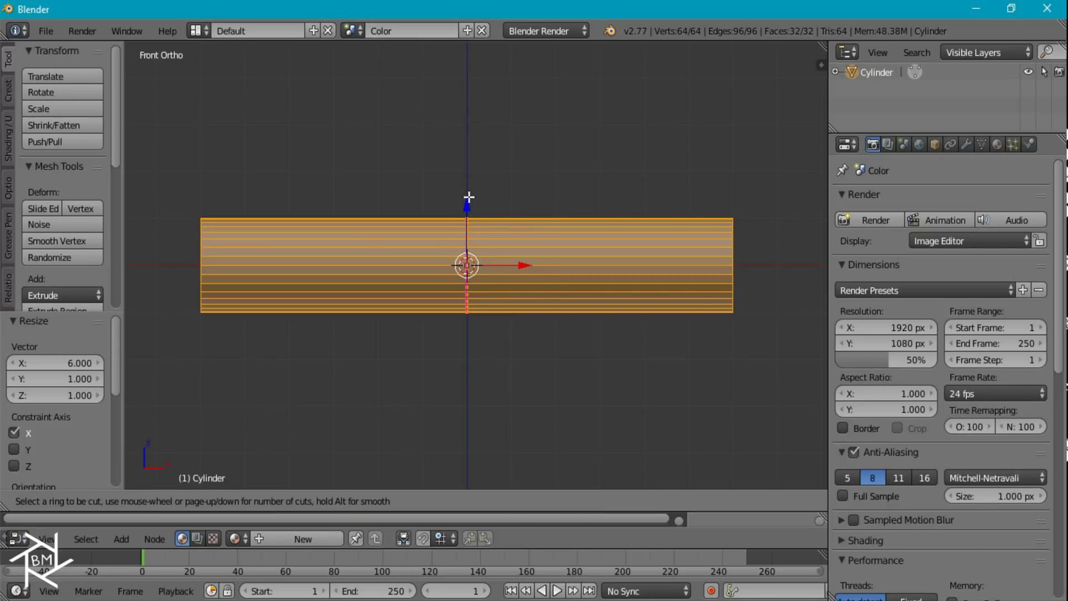
text(010)
key(Escape)
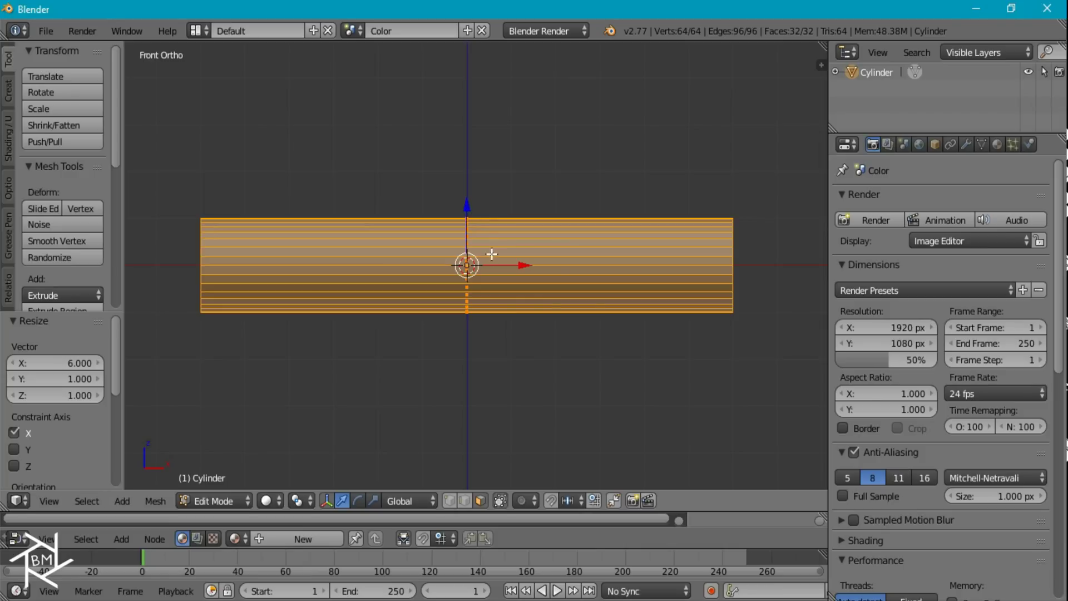
Step: Add 10 evenly spaced loop cuts around the tube along its length
key(ctrl+r)
scroll(460, 233, up, 2)
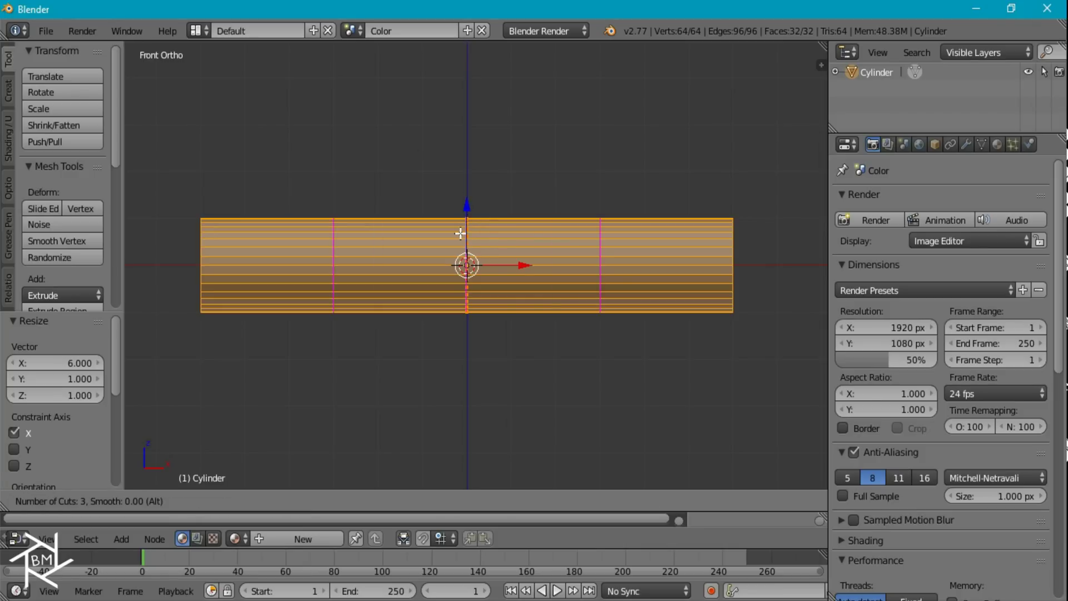
text(10)
click(460, 233)
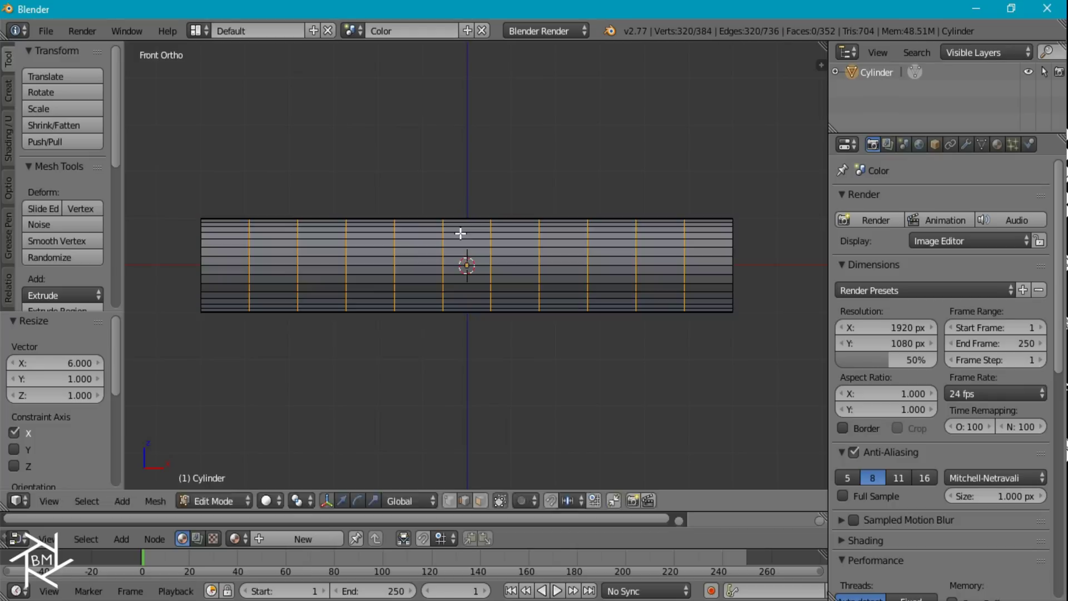
right_click(460, 232)
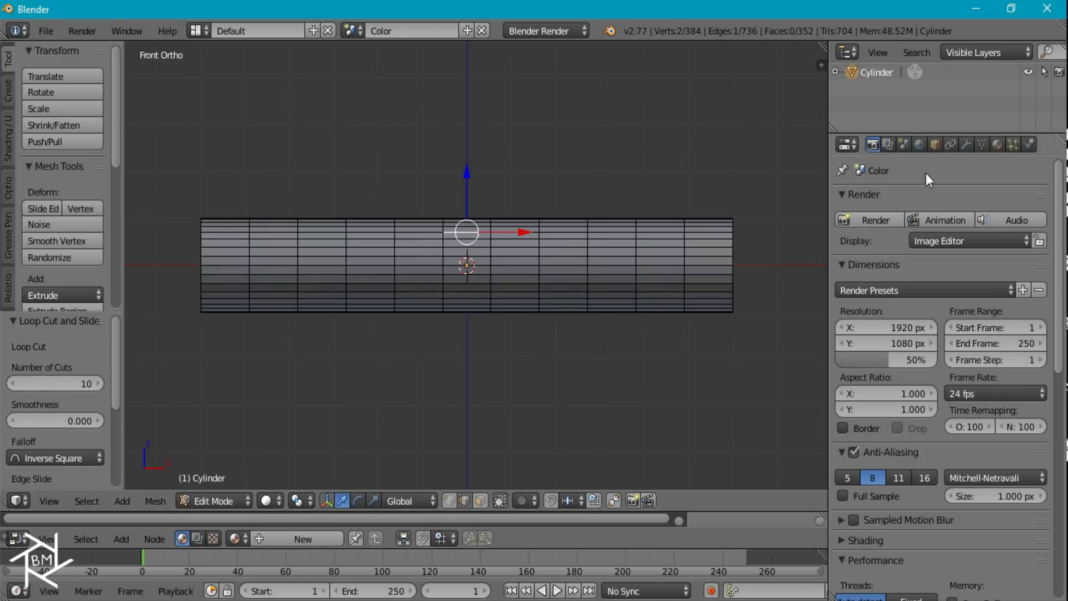
Step: In Object Mode, add a Subdivision Surface modifier with 2 viewport subdivisions to the cylinder and duplicate it twice
key(Tab)
click(965, 144)
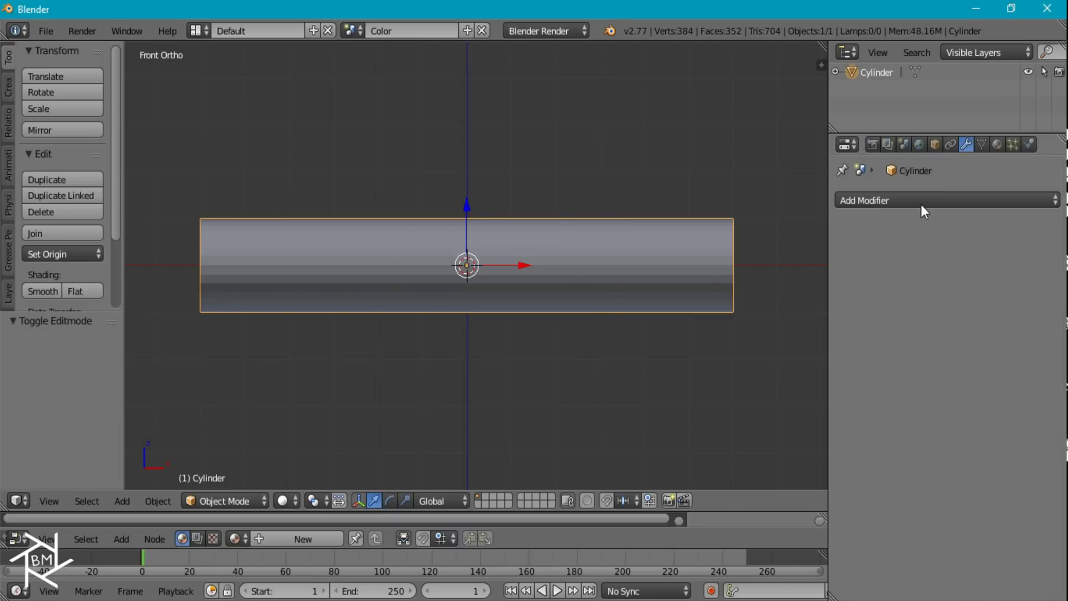
click(920, 201)
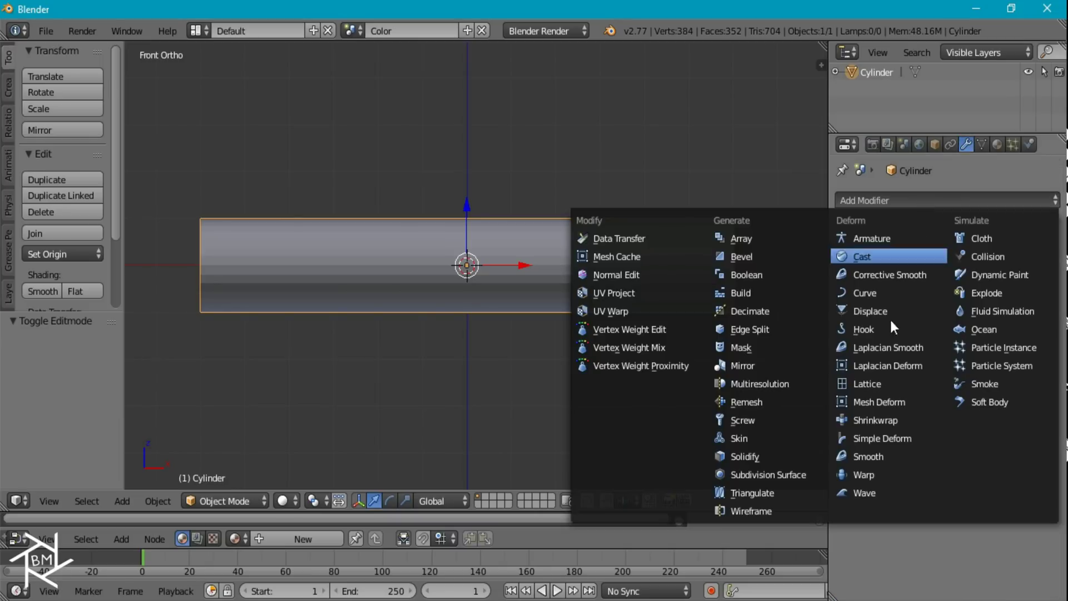
click(783, 473)
click(939, 314)
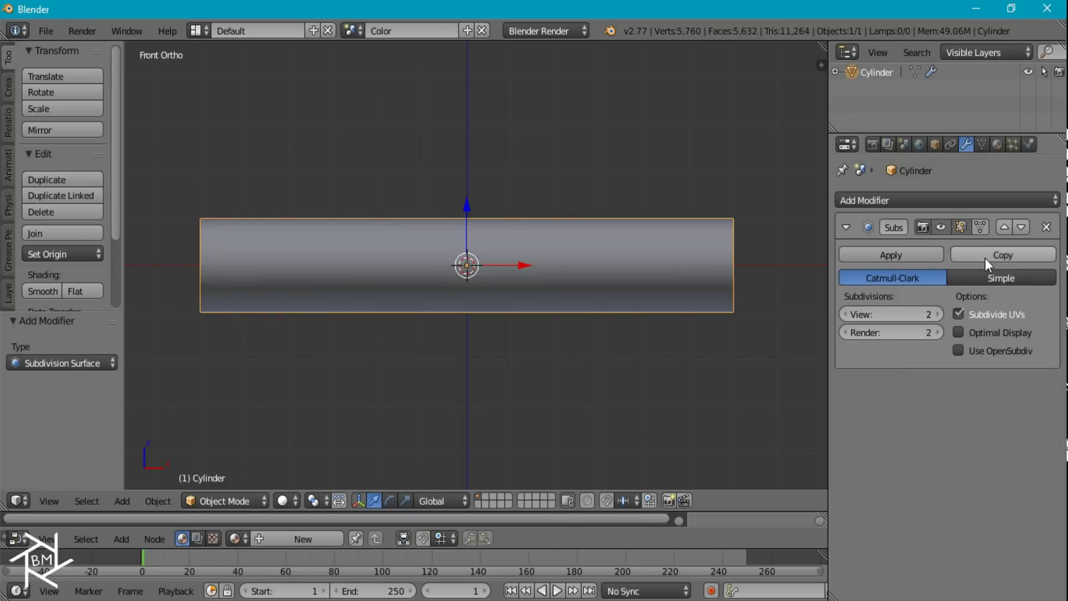
click(986, 252)
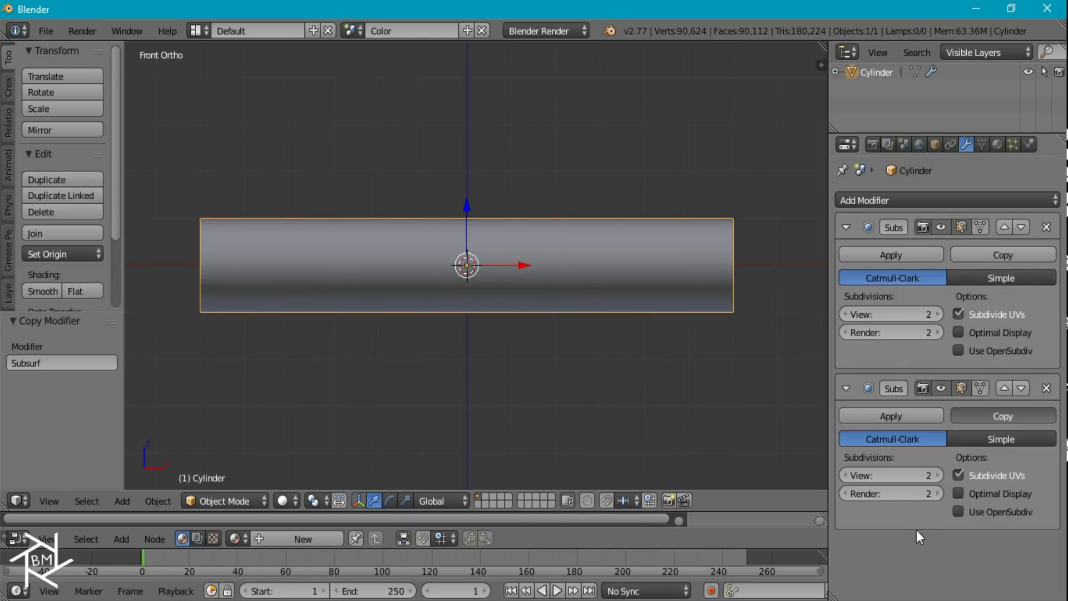
Step: Lower the third Subdivision Surface modifier's viewport and render subdivisions to 1 and collapse it
scroll(918, 491, down, 4)
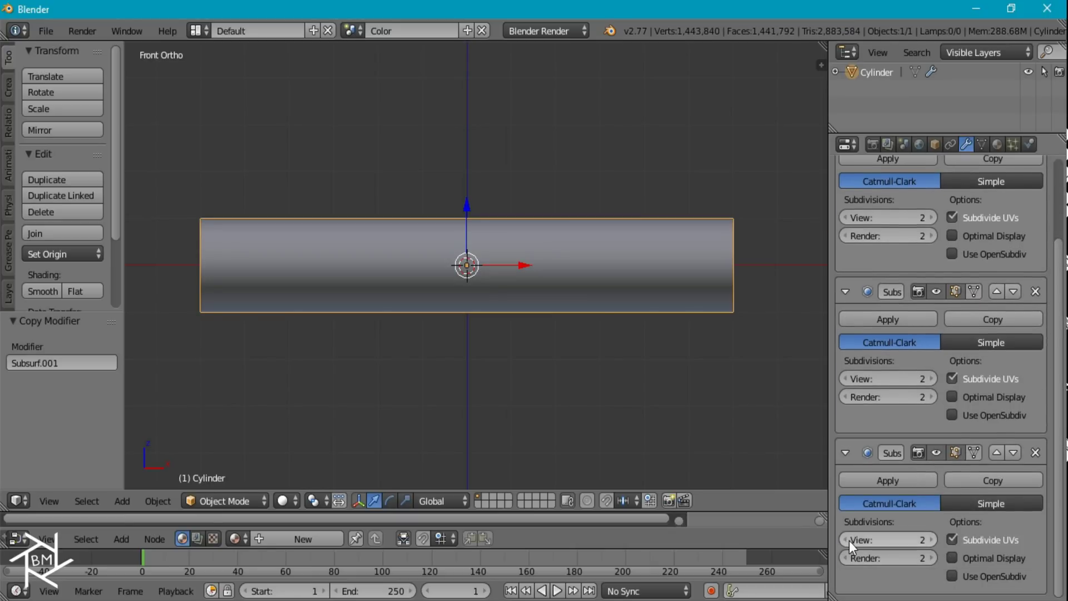
click(845, 540)
click(845, 557)
click(844, 453)
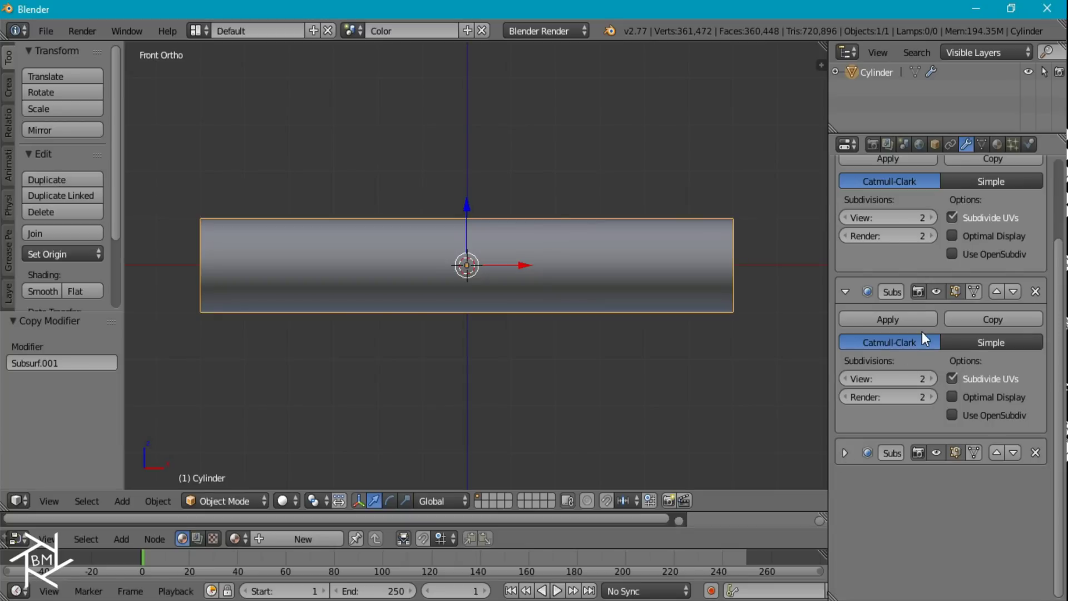
Step: Add a Displace modifier, duplicate it, and move one copy above the last Subdivision Surface modifier
scroll(922, 328, up, 4)
click(873, 200)
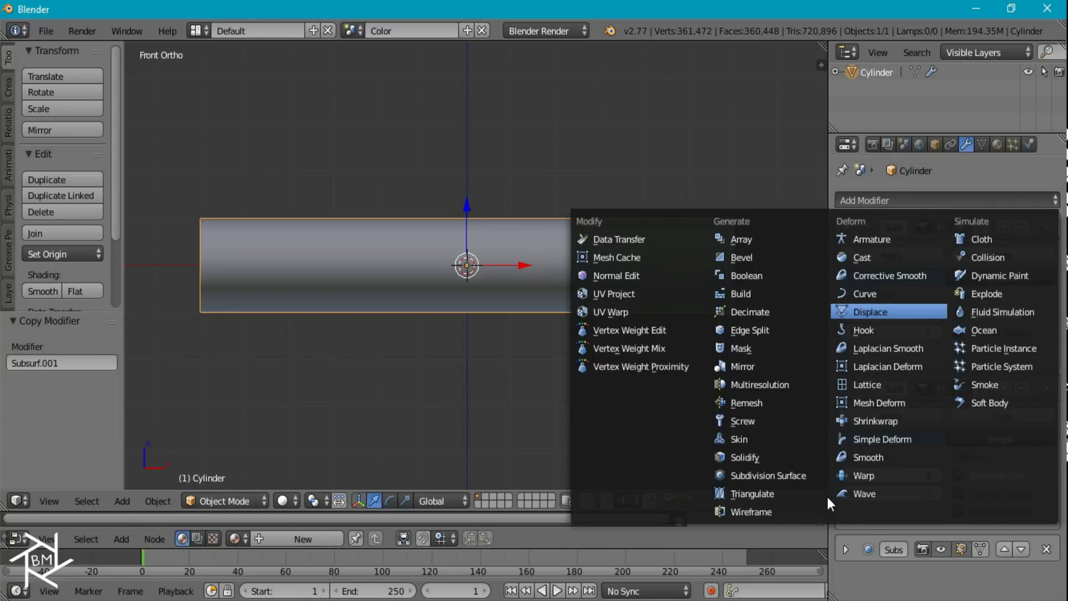
key(Return)
scroll(945, 541, down, 6)
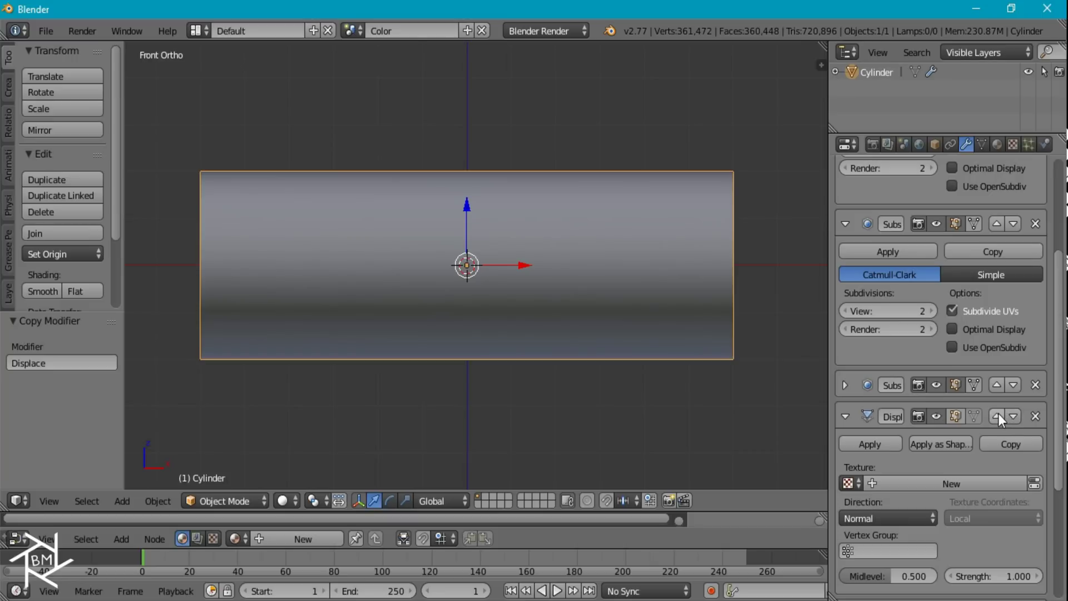
click(997, 385)
Step: Disable viewport display for all the cylinder's Subdivision Surface and Displace modifiers
click(934, 227)
click(937, 388)
scroll(937, 399, down, 6)
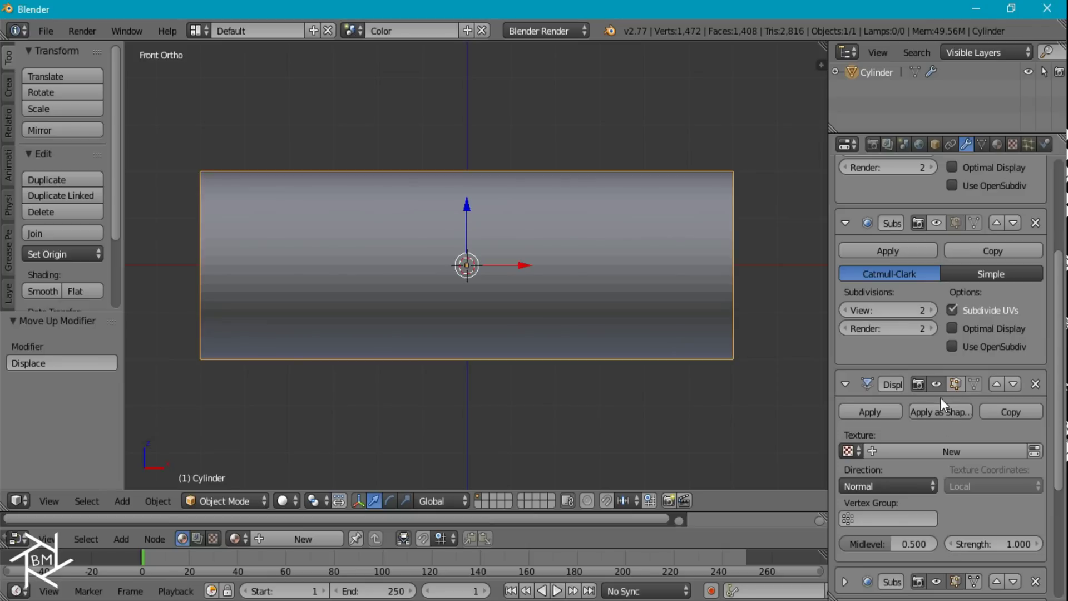
click(935, 381)
scroll(946, 407, down, 4)
click(936, 453)
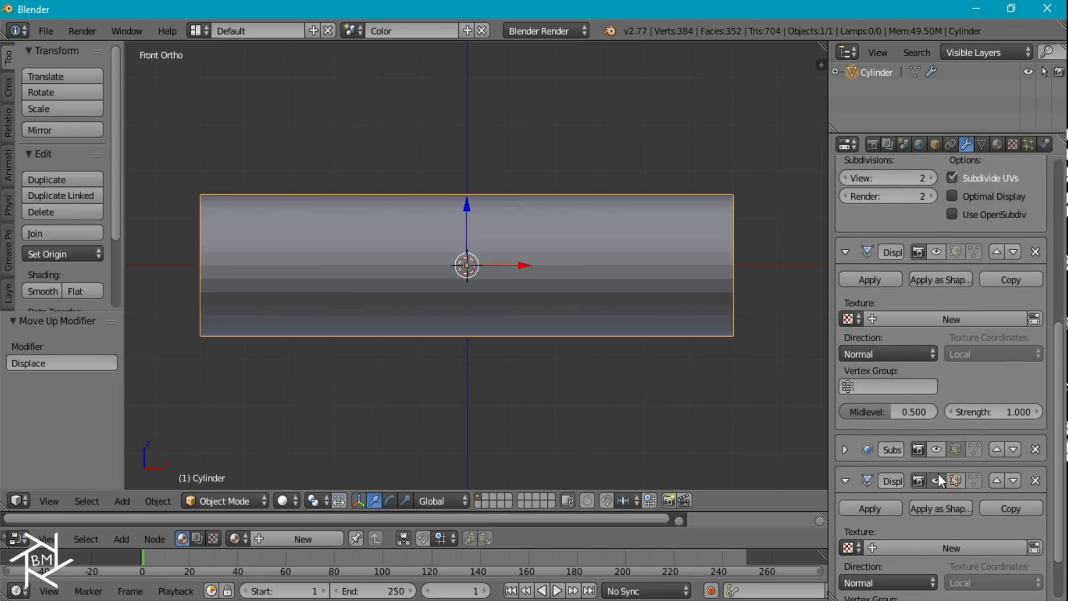
click(937, 477)
scroll(943, 473, down, 2)
Step: Collapse all modifiers and reorder the stack to Subdivision Surface, Displace, Subdivision Surface, Displace, Subdivision Surface
scroll(972, 329, up, 10)
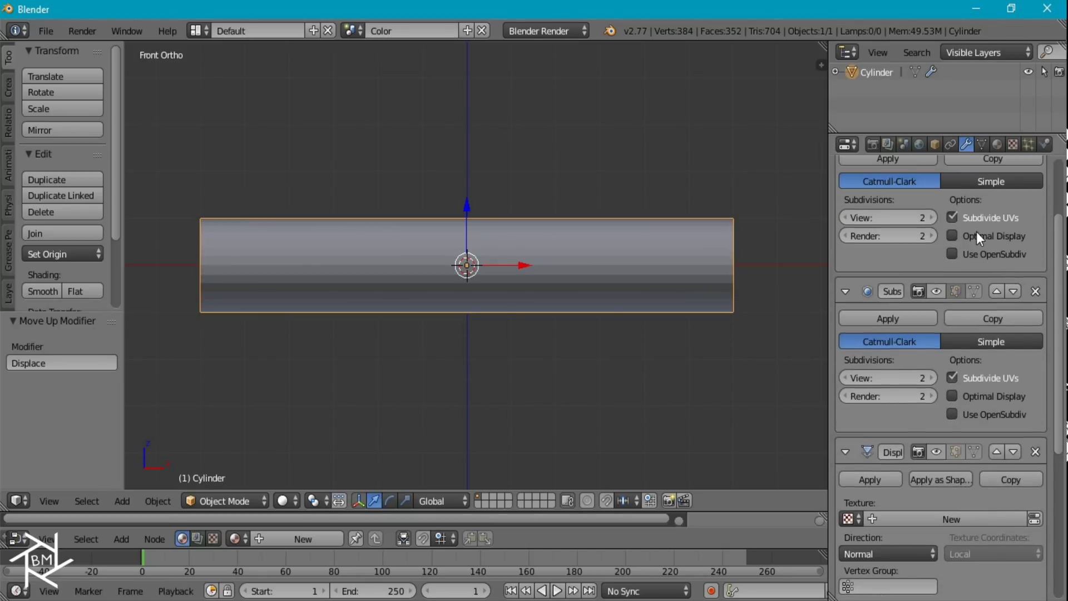
click(844, 227)
click(845, 259)
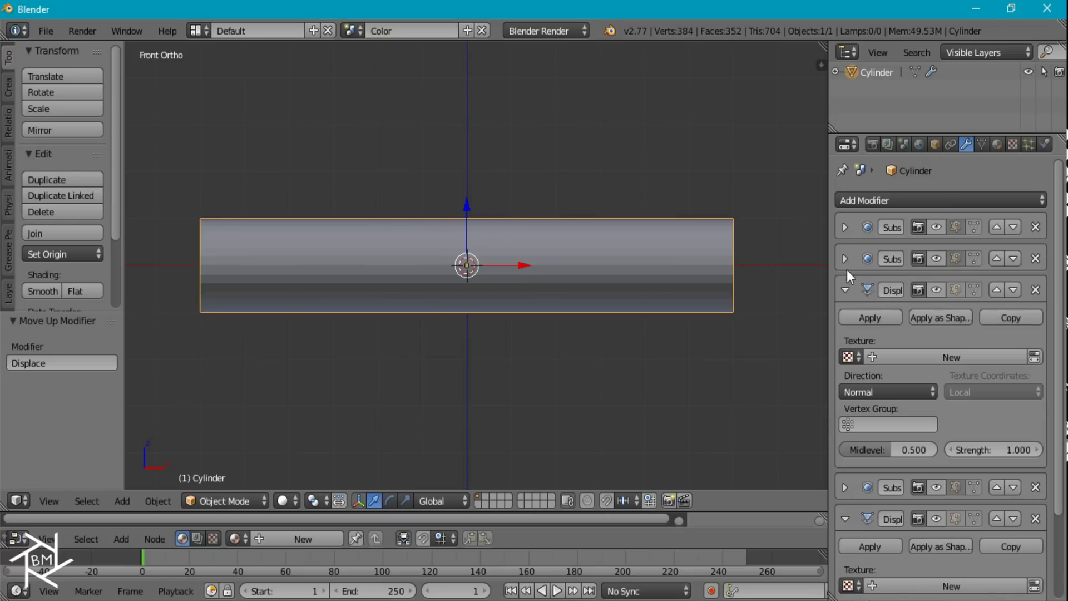
click(843, 290)
click(846, 352)
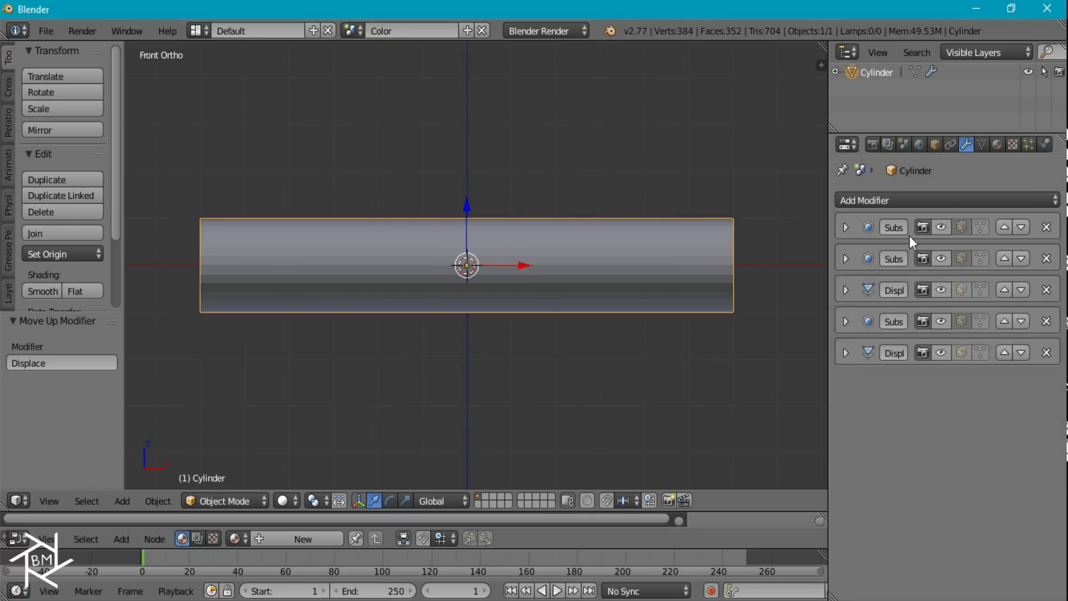
click(1004, 289)
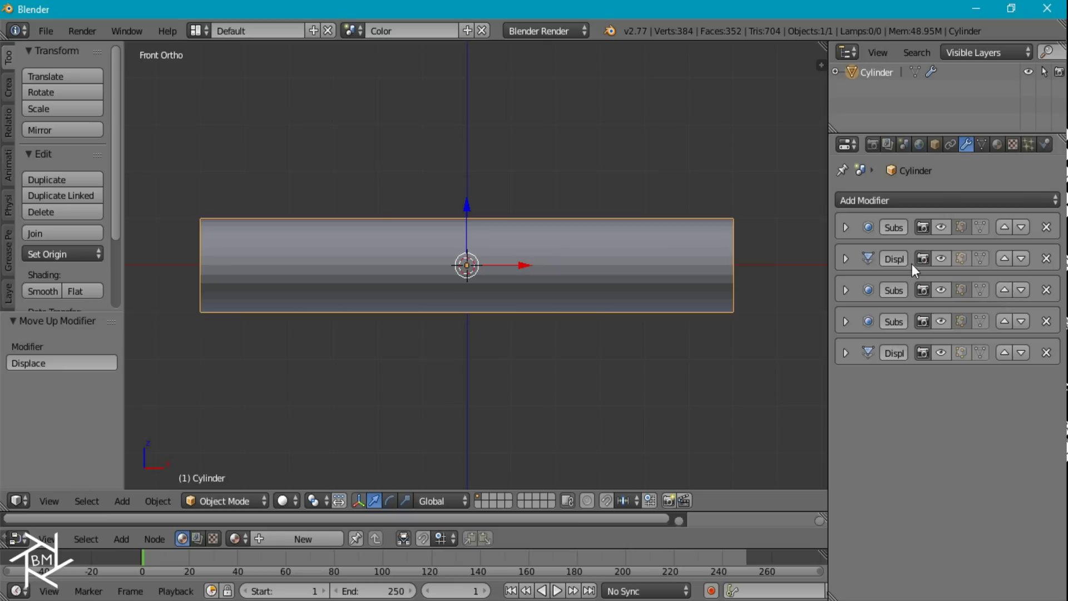
click(1004, 352)
Step: Create a new texture named Big for the first Displace modifier
click(844, 258)
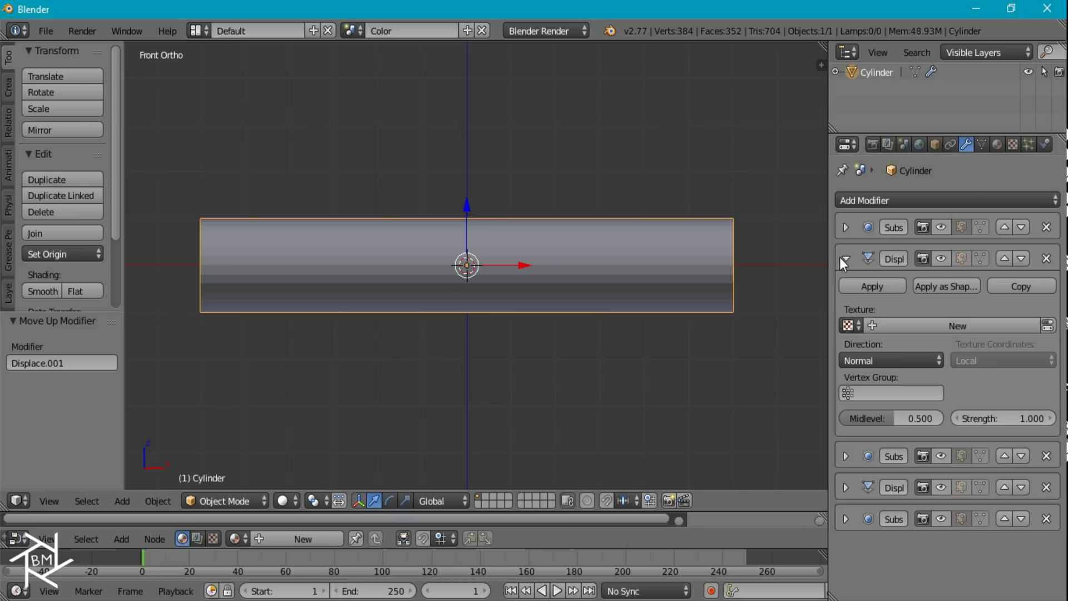
click(926, 323)
click(915, 323)
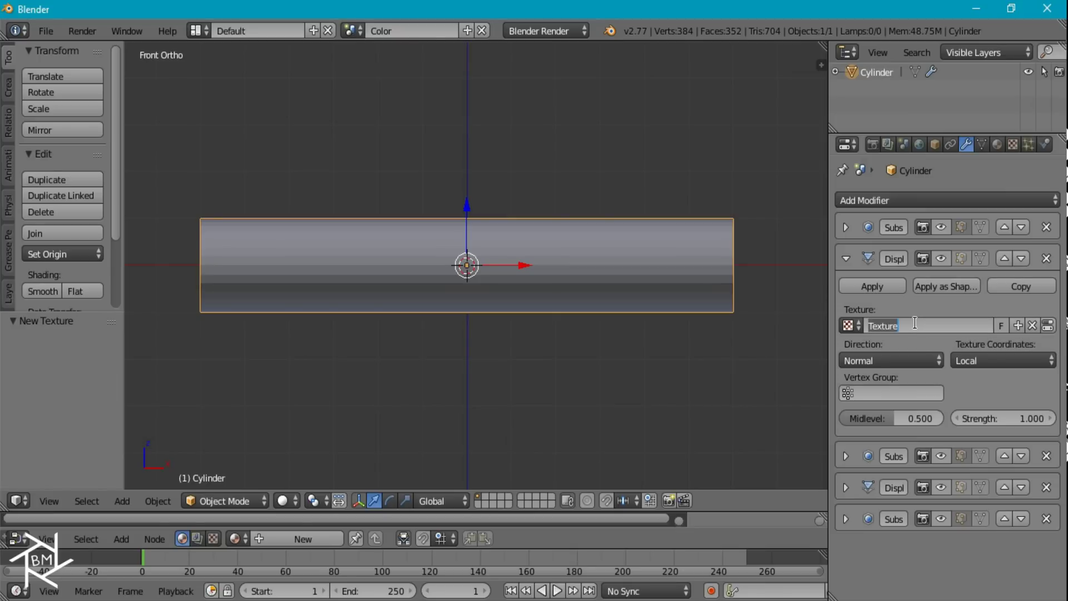
text(Big)
key(Return)
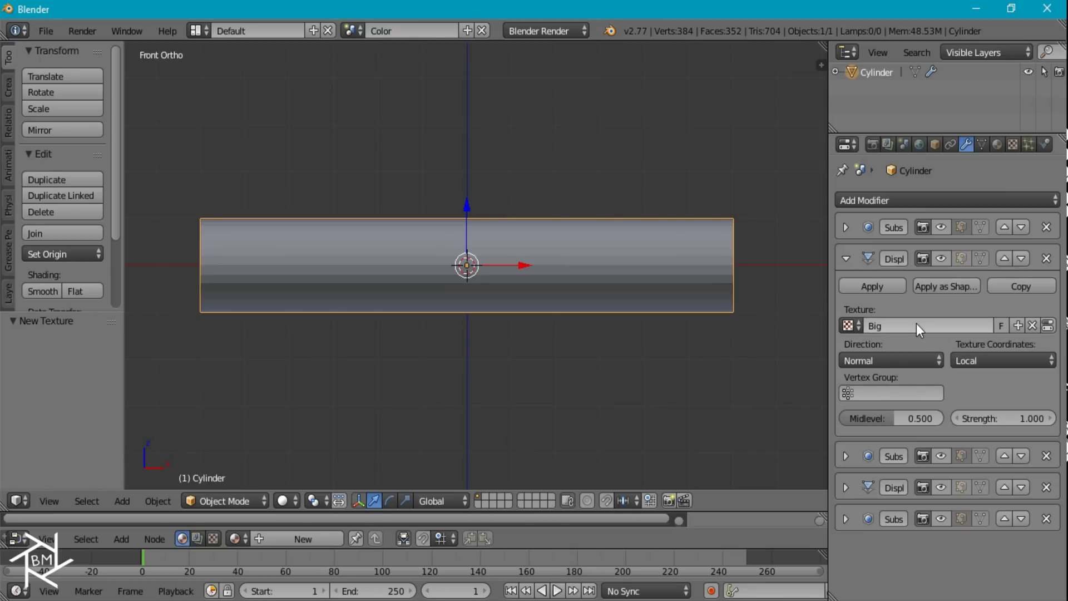
Step: Set the Big texture's type to Clouds with a noise size of 1
click(1048, 327)
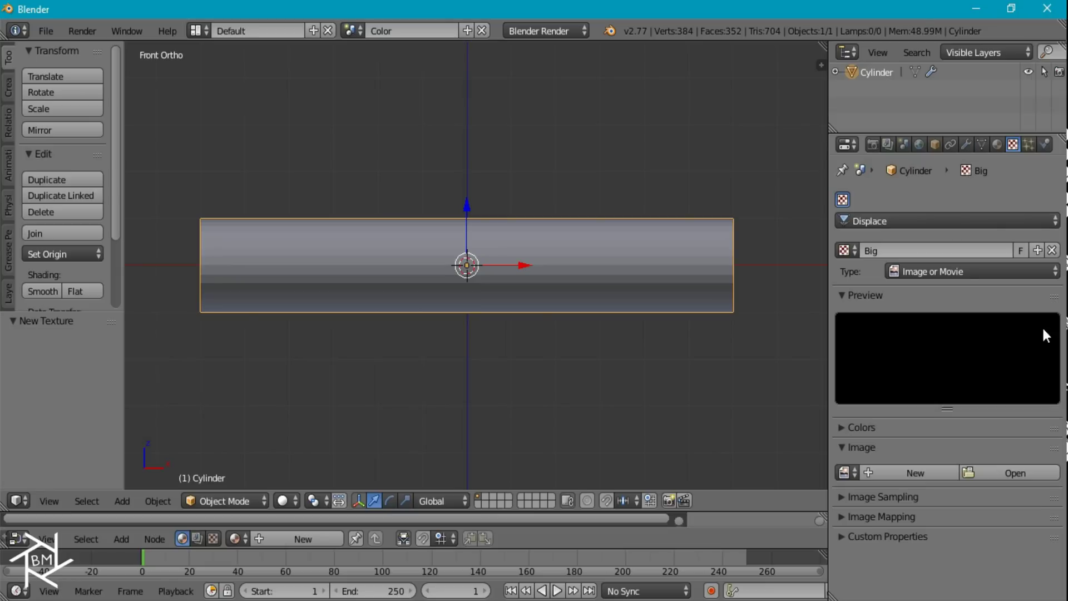
click(959, 264)
click(908, 323)
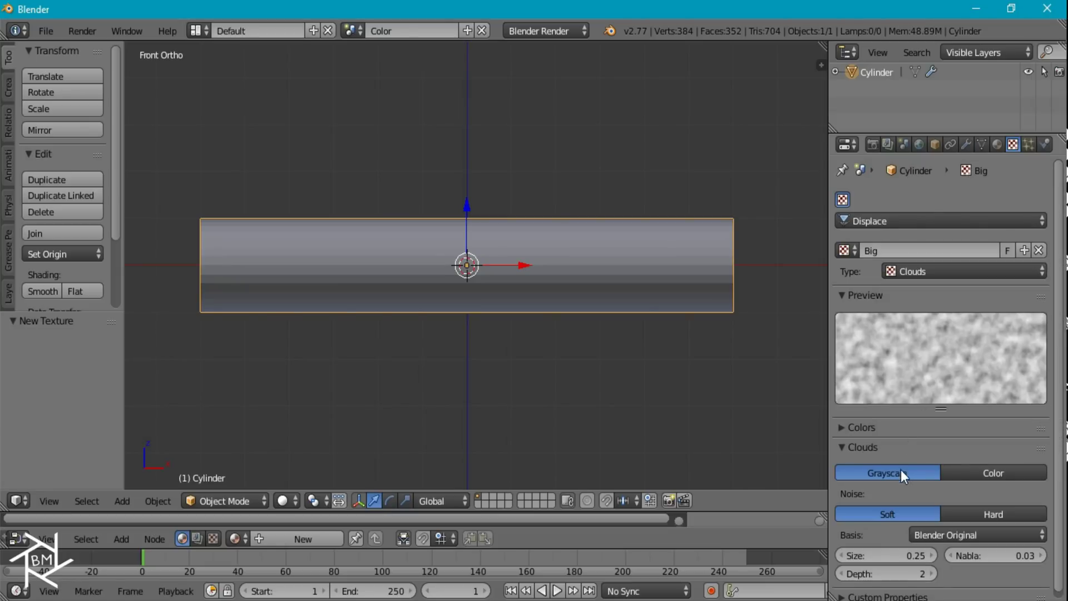
click(879, 555)
text(1)
key(Return)
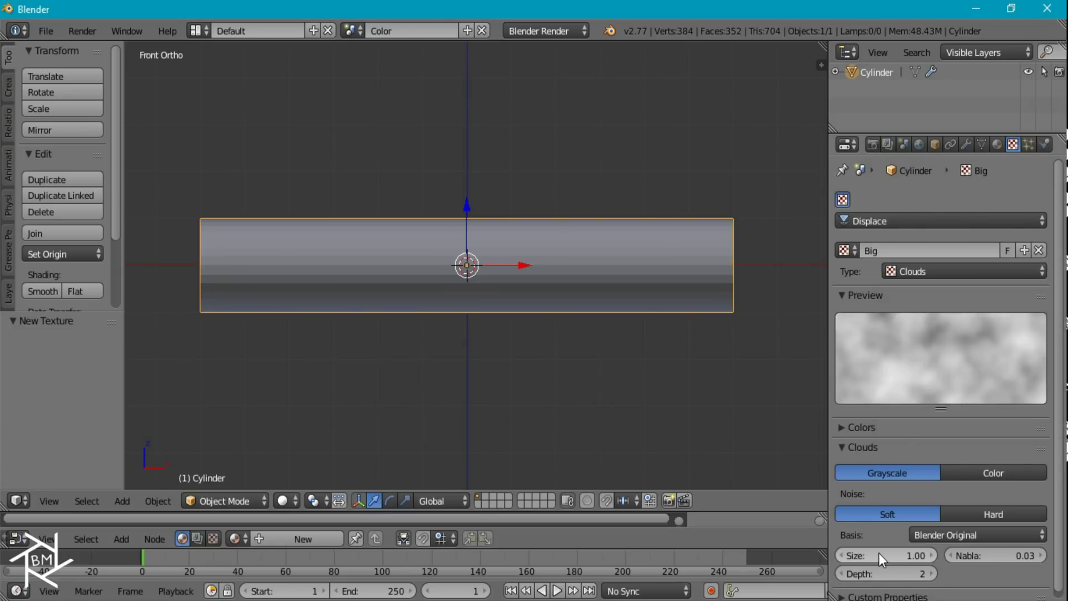
Step: Set the first Displace modifier's strength to 2.5
click(966, 144)
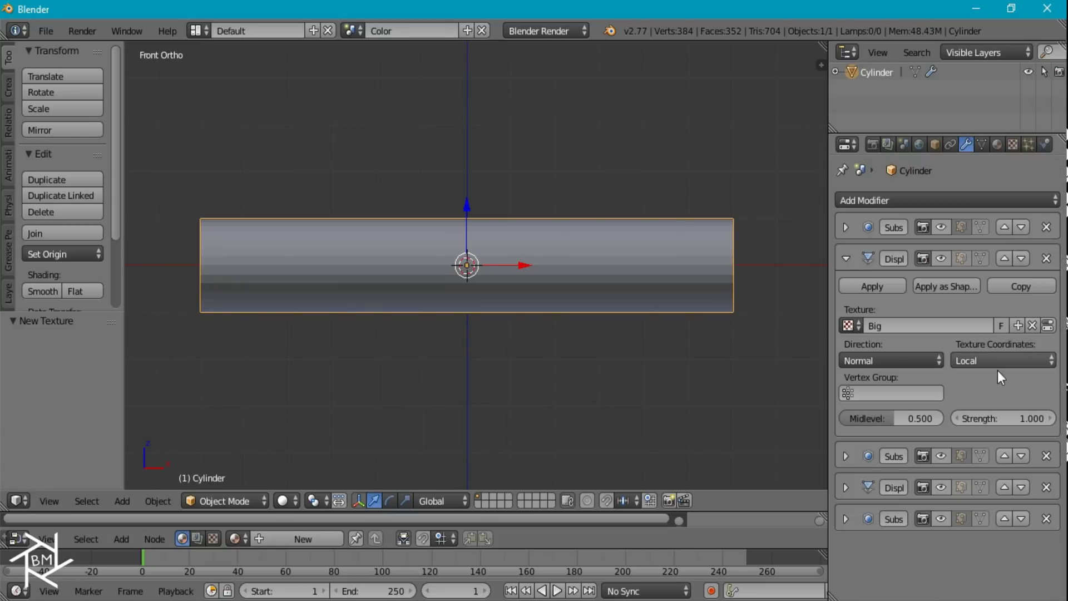
click(996, 414)
text(.2)
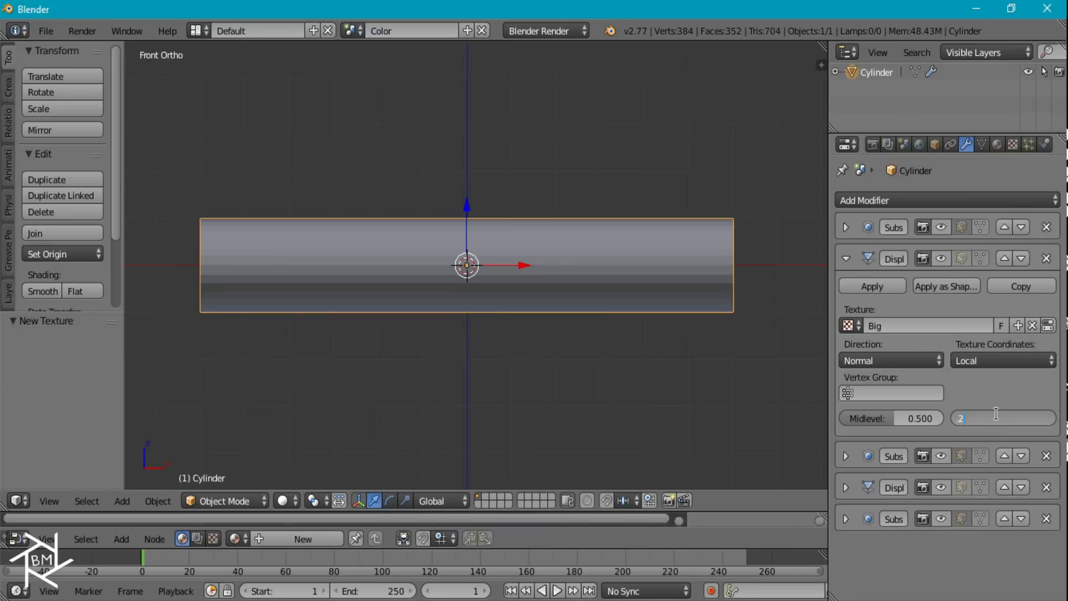
text(5)
key(Return)
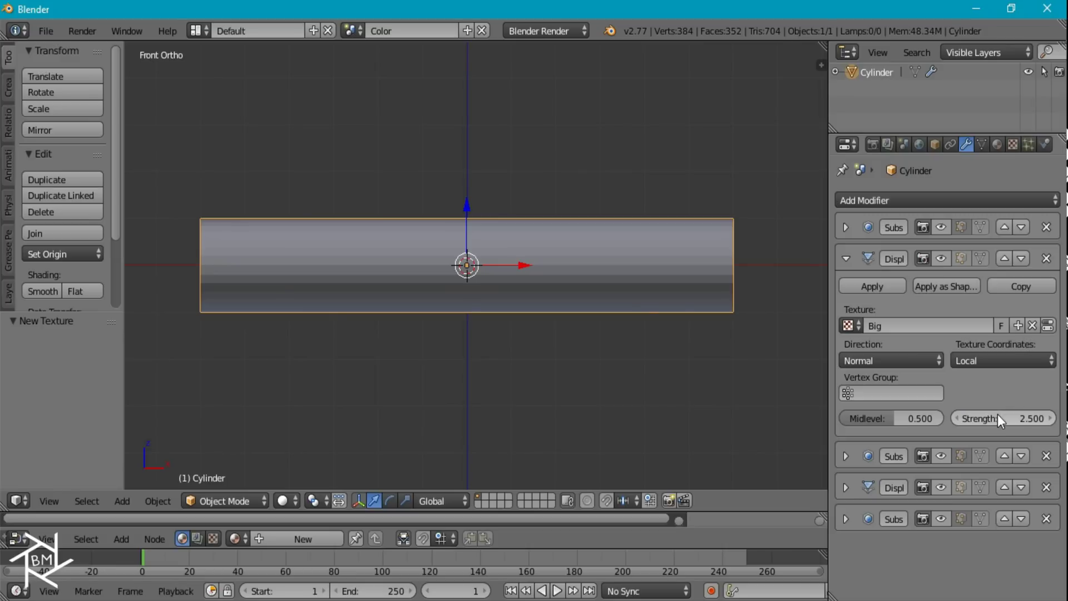
Step: Shade the cylinder smooth and re-enable viewport display of the first Displace and the first two Subdivision Surface modifiers
click(941, 258)
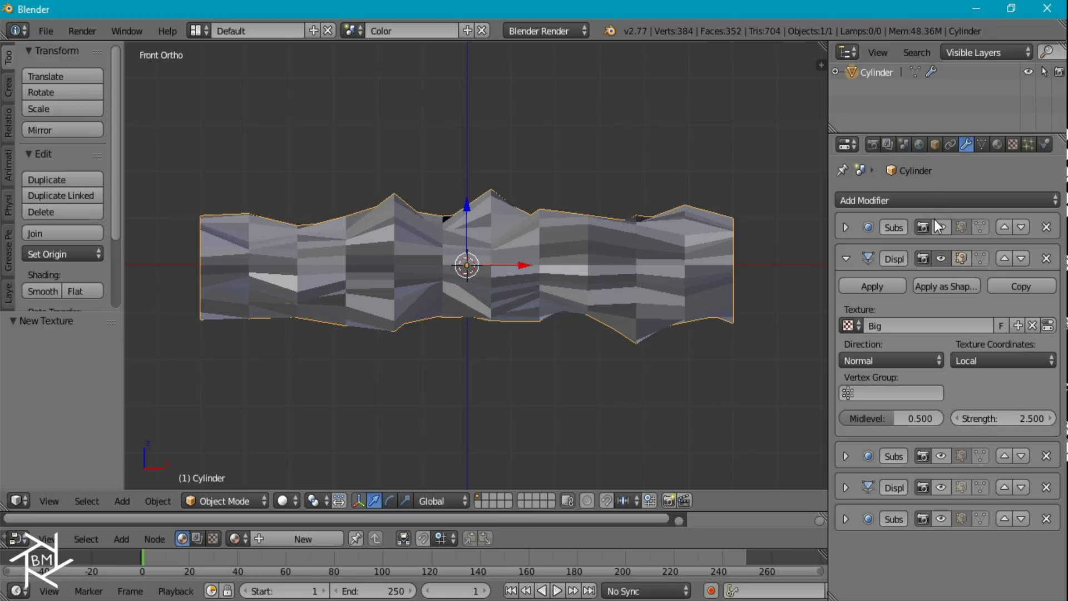
click(941, 227)
click(42, 291)
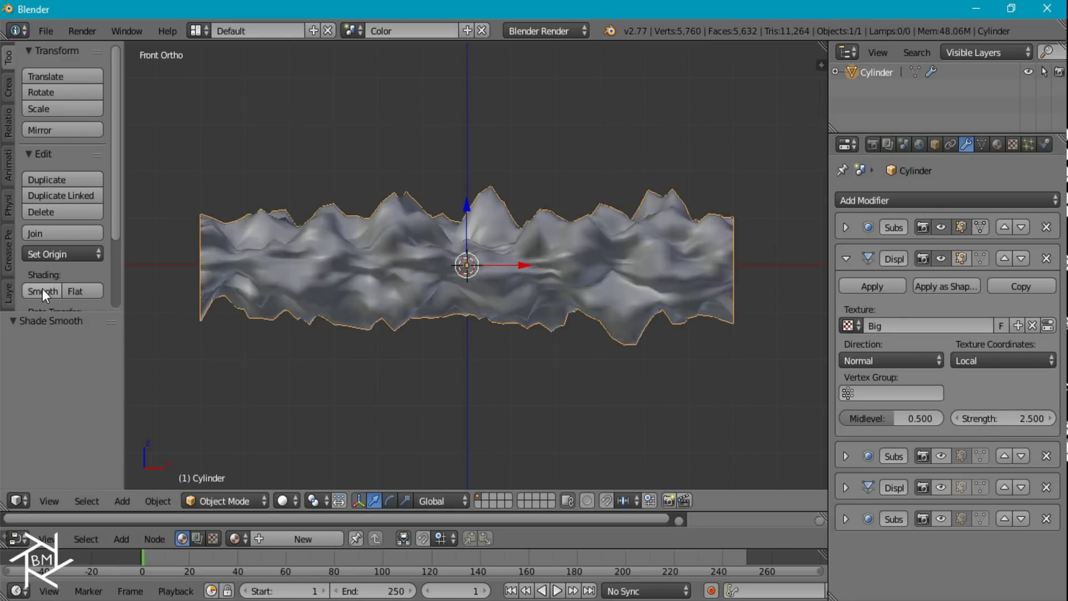
scroll(796, 385, up, 1)
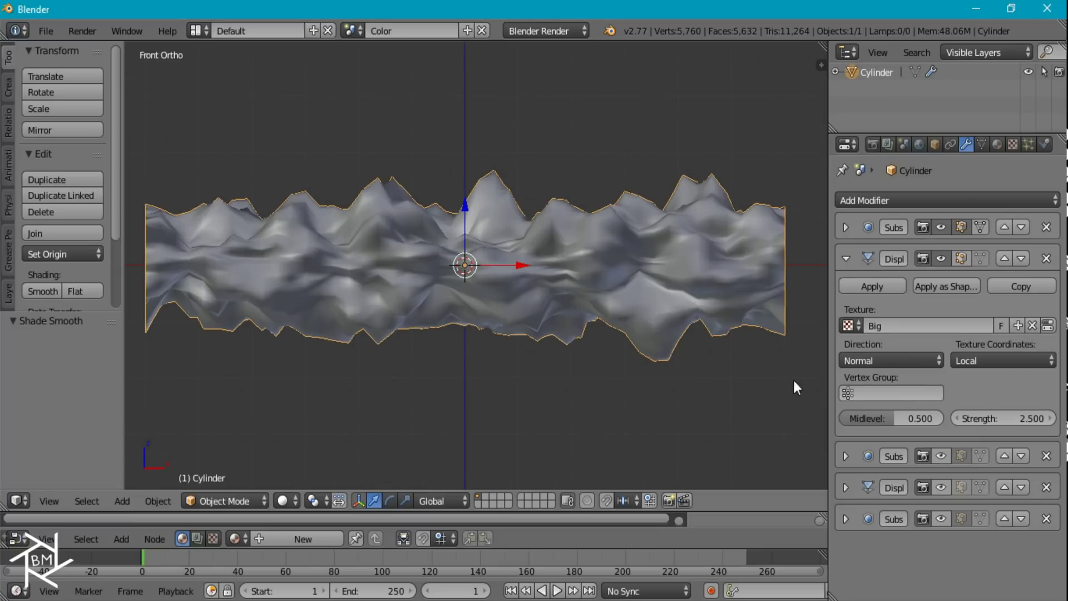
click(939, 455)
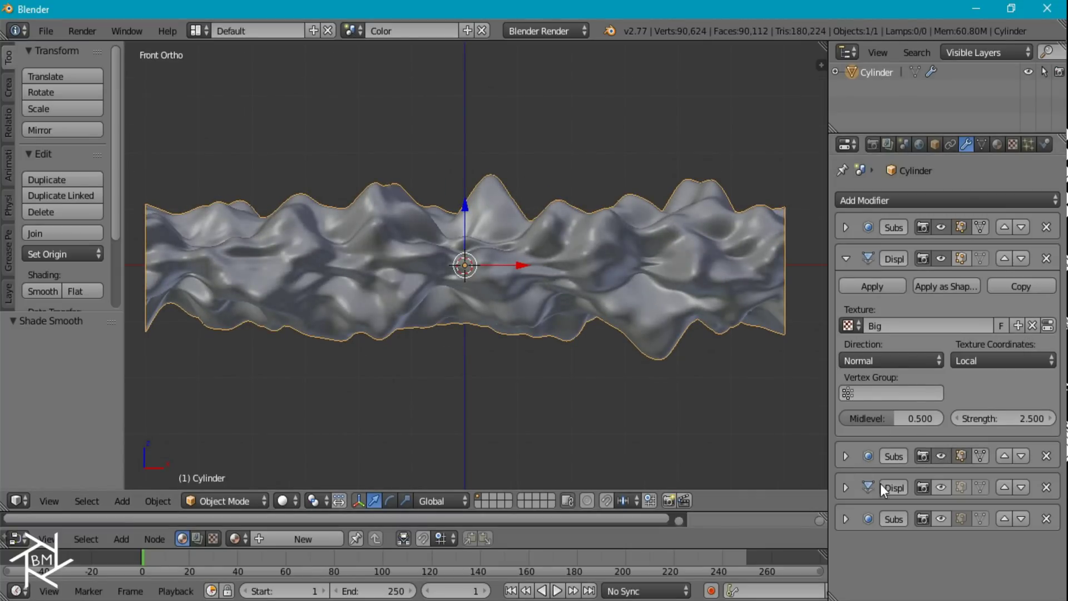
Step: Create a new texture named Small for the second Displace modifier and show that modifier in the viewport
click(846, 485)
click(916, 550)
double_click(912, 550)
text(Small)
key(Return)
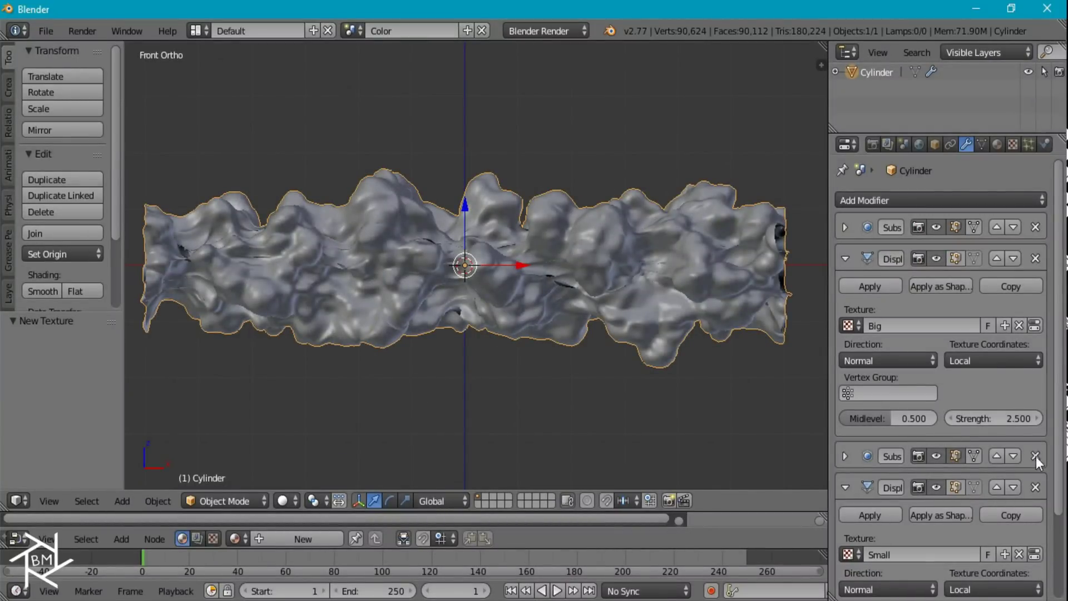
Step: Make the Small texture a Clouds texture with a noise size of 0.1
click(1034, 552)
scroll(923, 531, down, 1)
click(896, 552)
text(0.1)
key(Return)
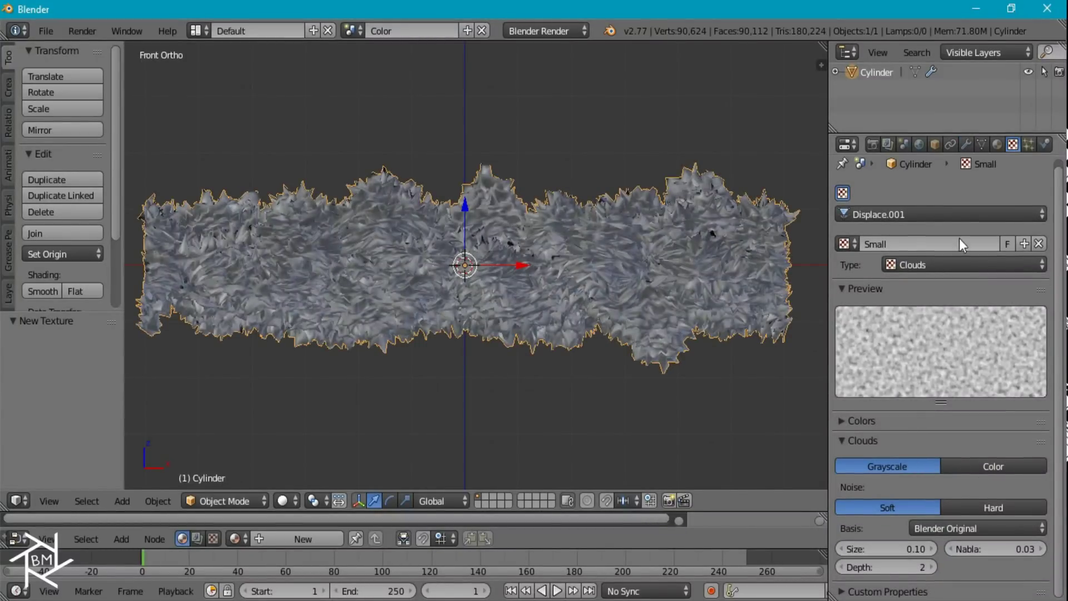
Step: Set the second Displace modifier's strength to 0.1 and collapse both Displace modifiers
click(967, 145)
scroll(1022, 422, down, 4)
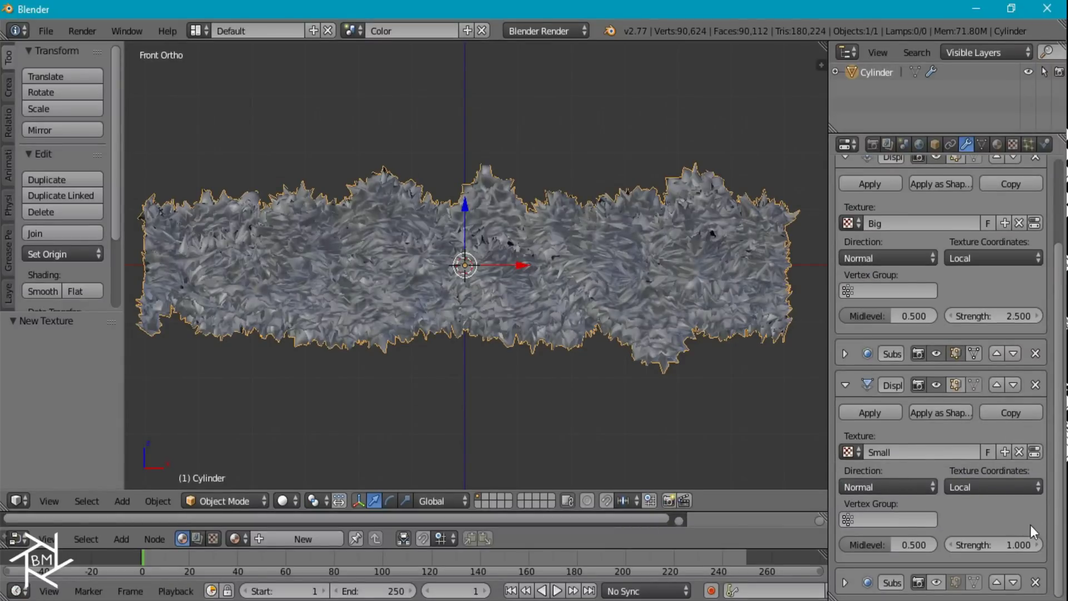
click(988, 544)
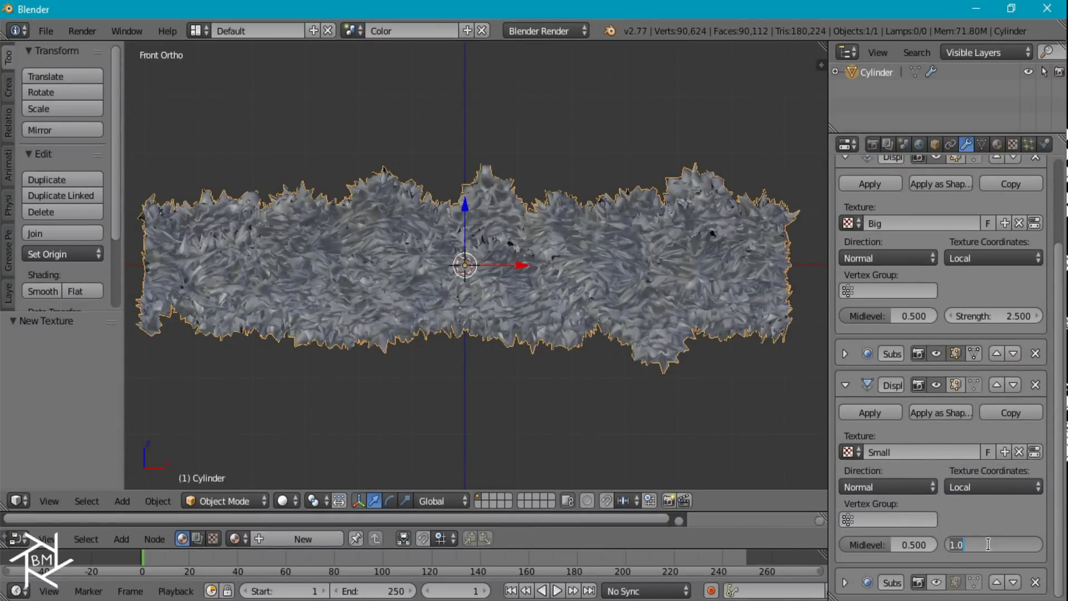
text(0.1)
key(Return)
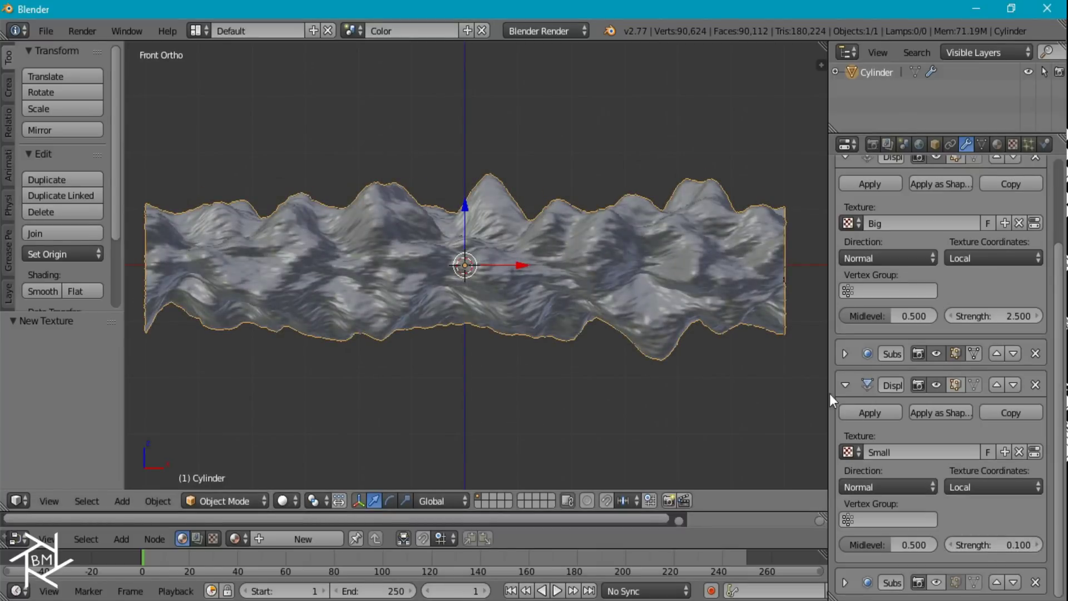
click(844, 384)
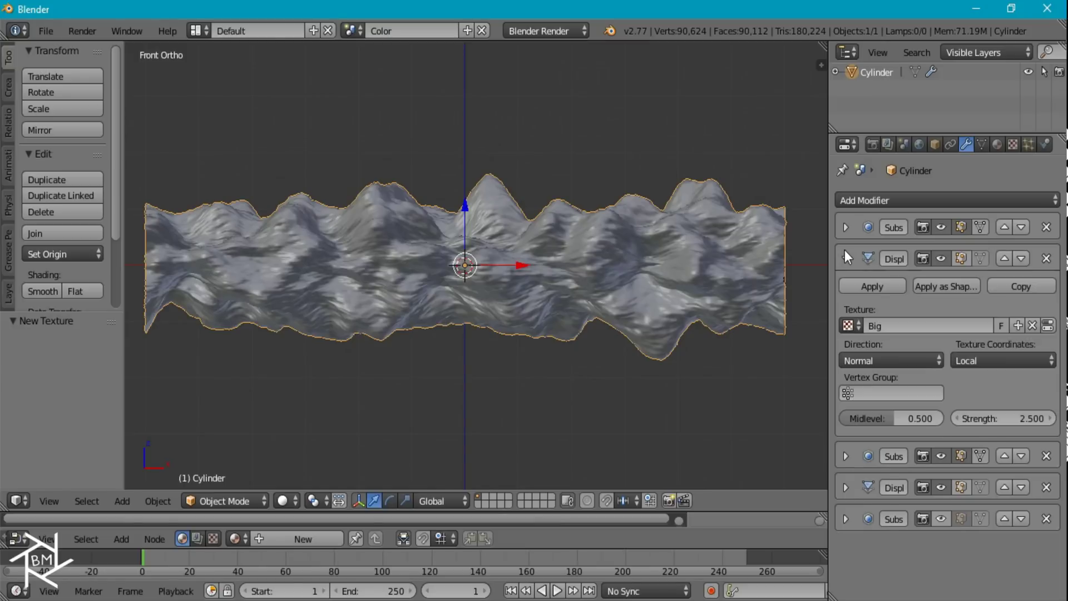
click(846, 257)
Step: Switch the Color scene's render engine to Cycles Render and assign the existing Star material to the cylinder
click(998, 143)
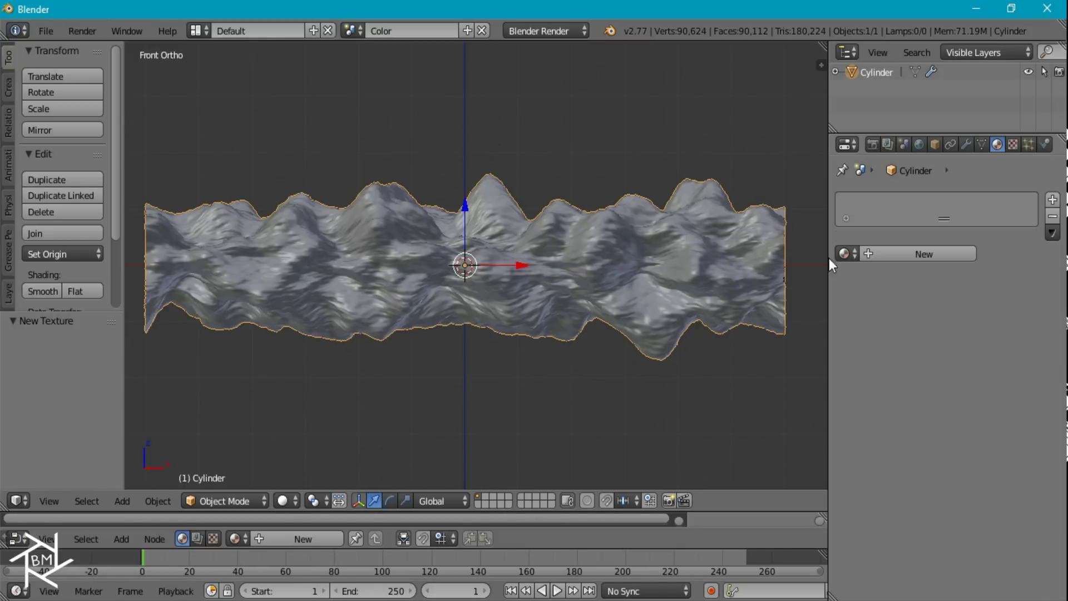
click(555, 31)
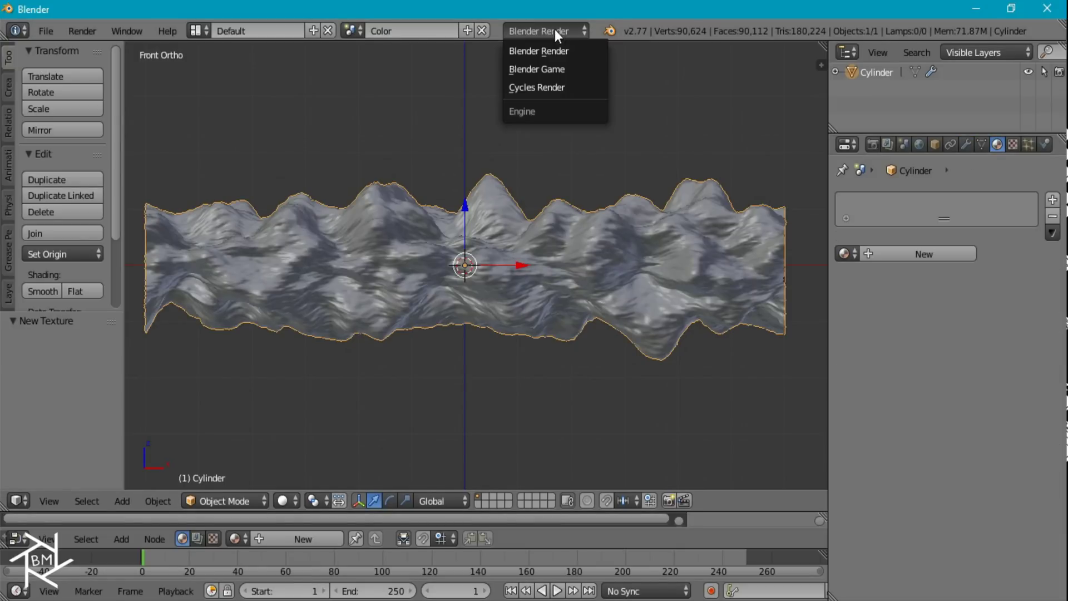
click(559, 85)
click(845, 254)
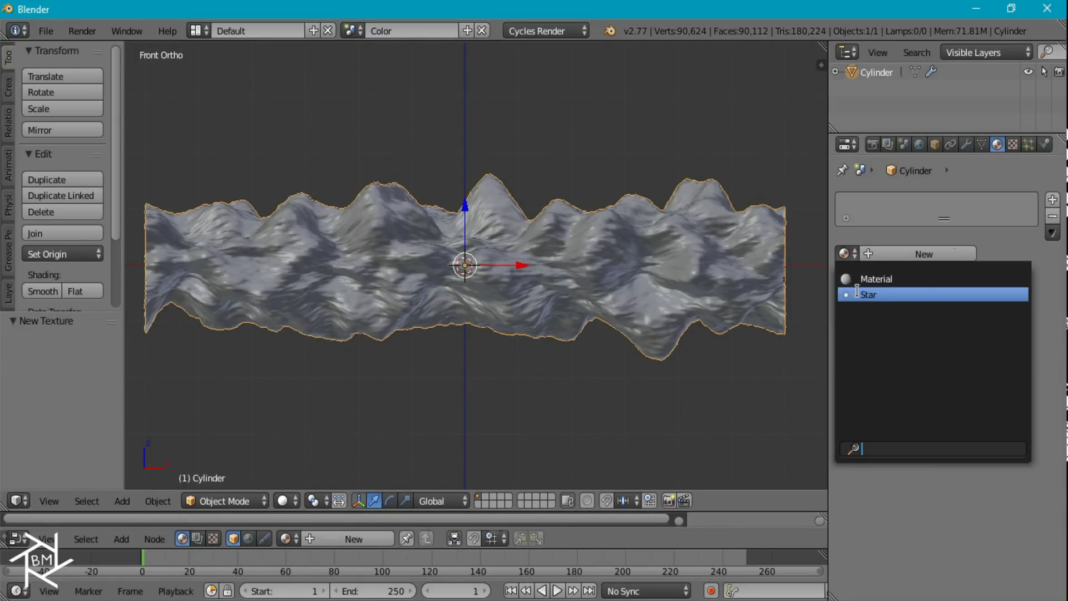
click(856, 295)
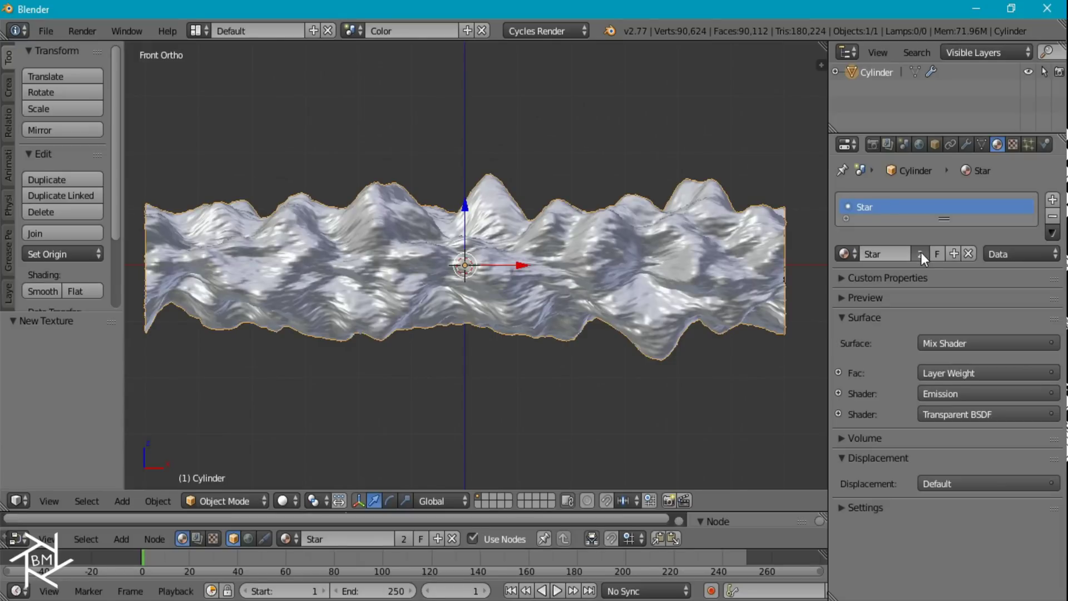
Step: Make the cylinder's Star material a single-user copy and rename it Nebula_Blue
click(920, 254)
click(907, 250)
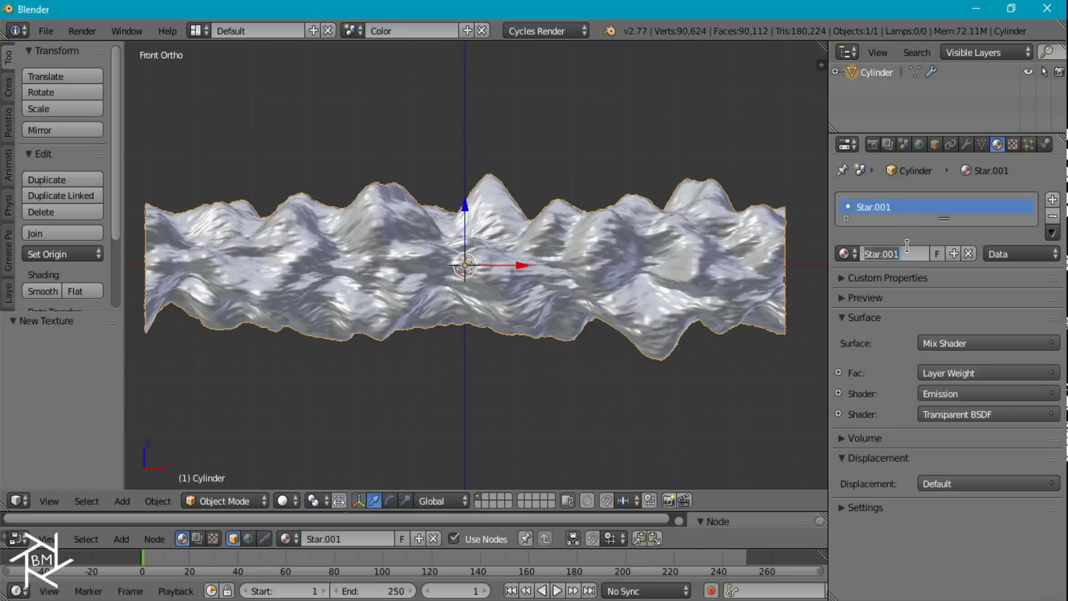
text(Nebula_Blue)
key(Return)
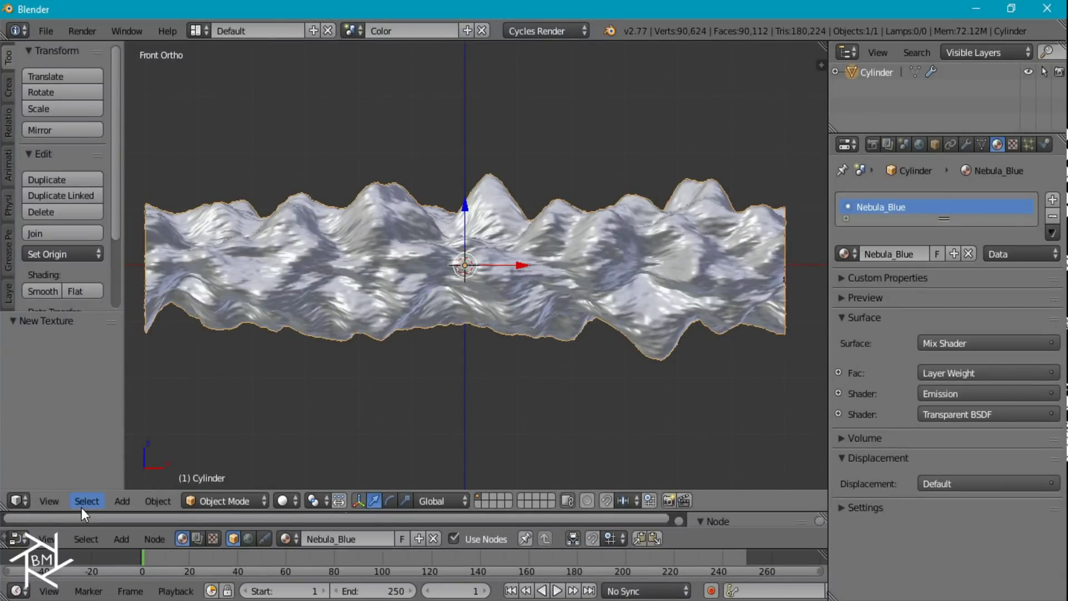
Step: Enlarge the node editor and give the Color scene a new world with a black background color
drag(83, 512, 159, 309)
click(919, 144)
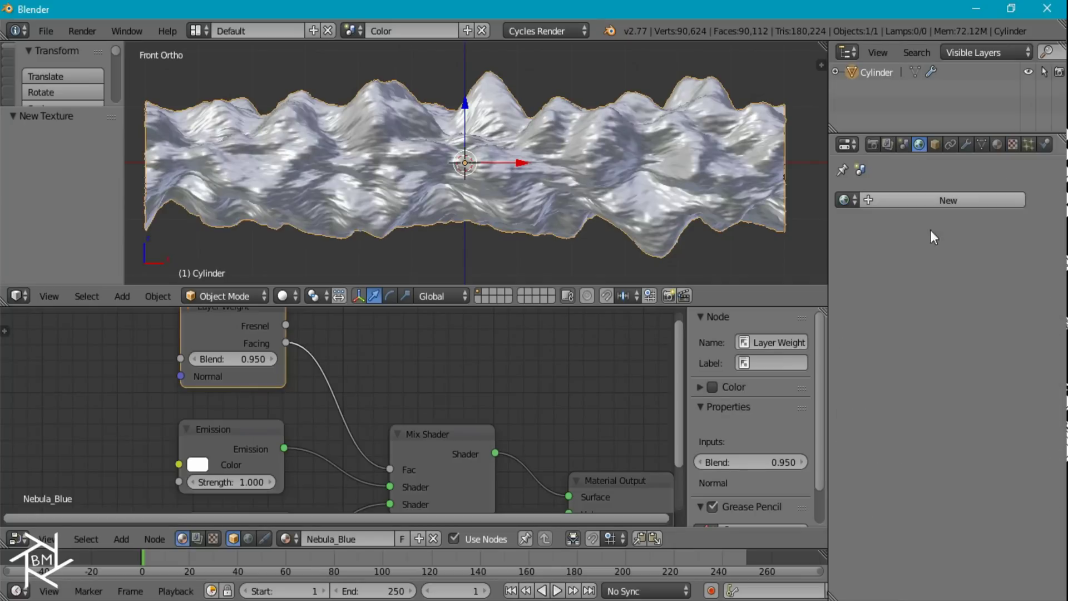
click(934, 200)
click(949, 319)
click(1030, 201)
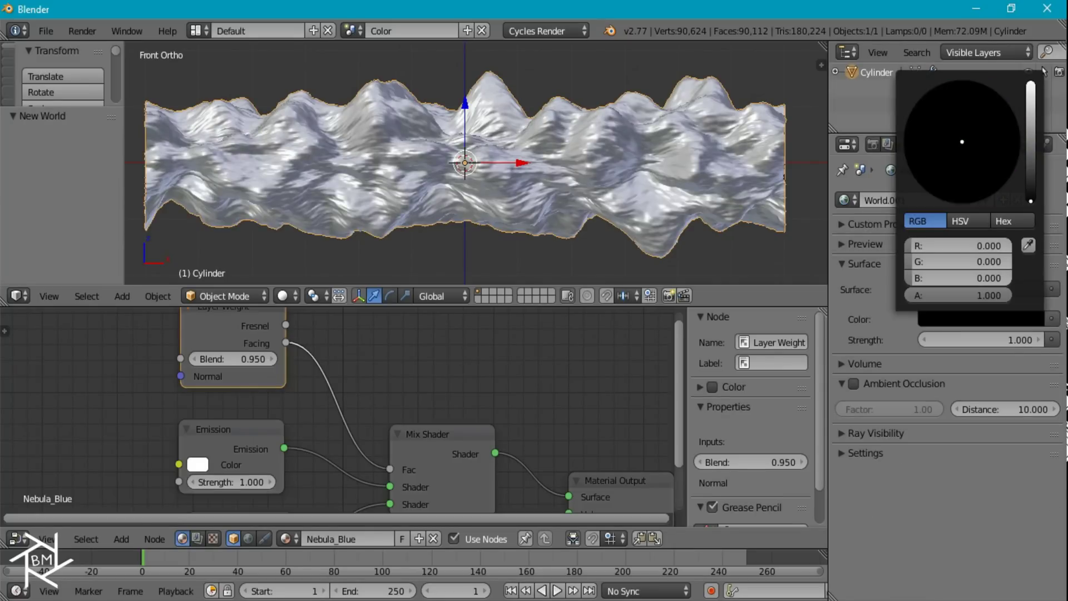
Step: With rendered preview on, swap the Emission and Transparent BSDF links on the Mix Shader and set the Layer Weight blend to 0.1
key(shift+z)
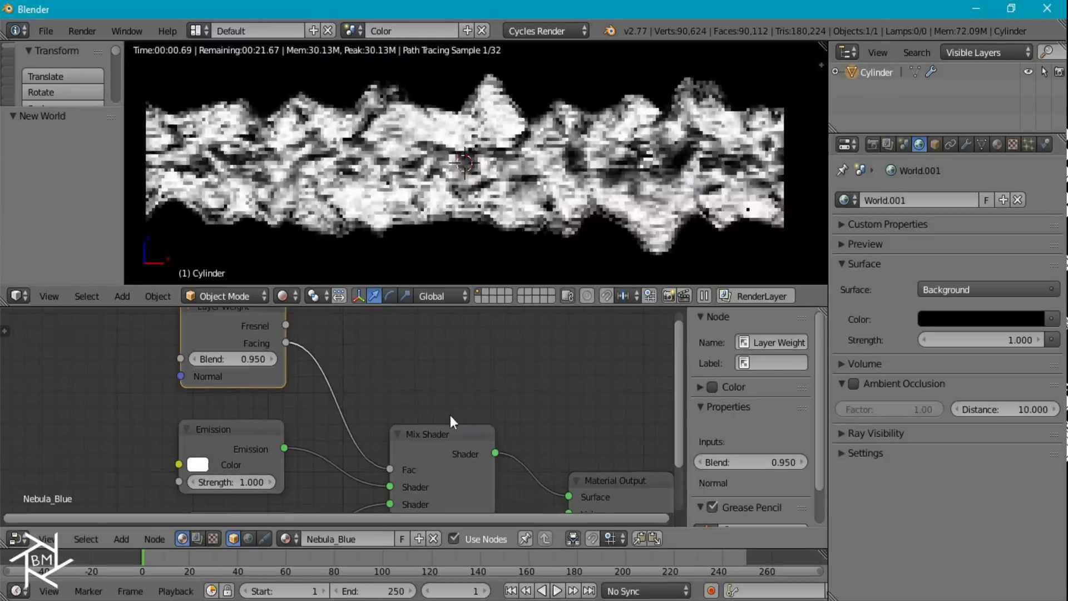
middle_drag(450, 416, 431, 359)
scroll(381, 396, up, 1)
drag(374, 433, 376, 451)
middle_drag(392, 393, 542, 472)
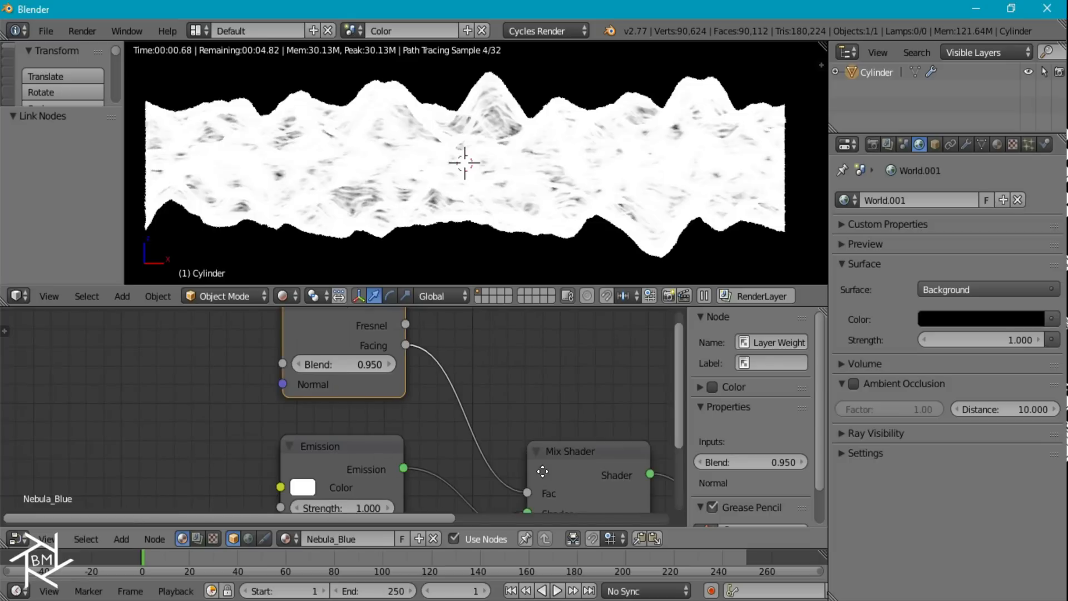
scroll(381, 370, up, 1)
click(363, 358)
text(0.1)
key(Return)
Step: Make room before the Material Output and duplicate the Layer Weight, Emission and Mix Shader nodes into the gap
scroll(320, 390, down, 1)
scroll(412, 440, down, 4)
drag(407, 472, 251, 423)
key(g)
click(224, 411)
right_click(227, 427)
shift+right_click(141, 421)
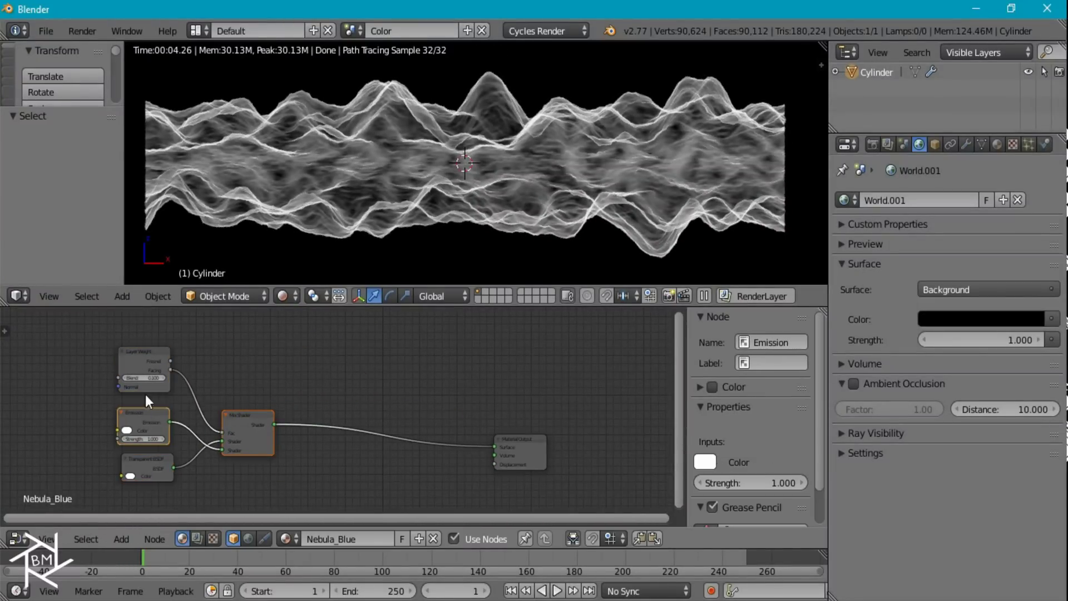
shift+click(146, 359)
key(shift+d)
click(349, 377)
Step: Place the duplicated Emission node below the first Mix Shader and set its strength to 2
drag(266, 422, 269, 481)
click(249, 500)
text(2)
key(Return)
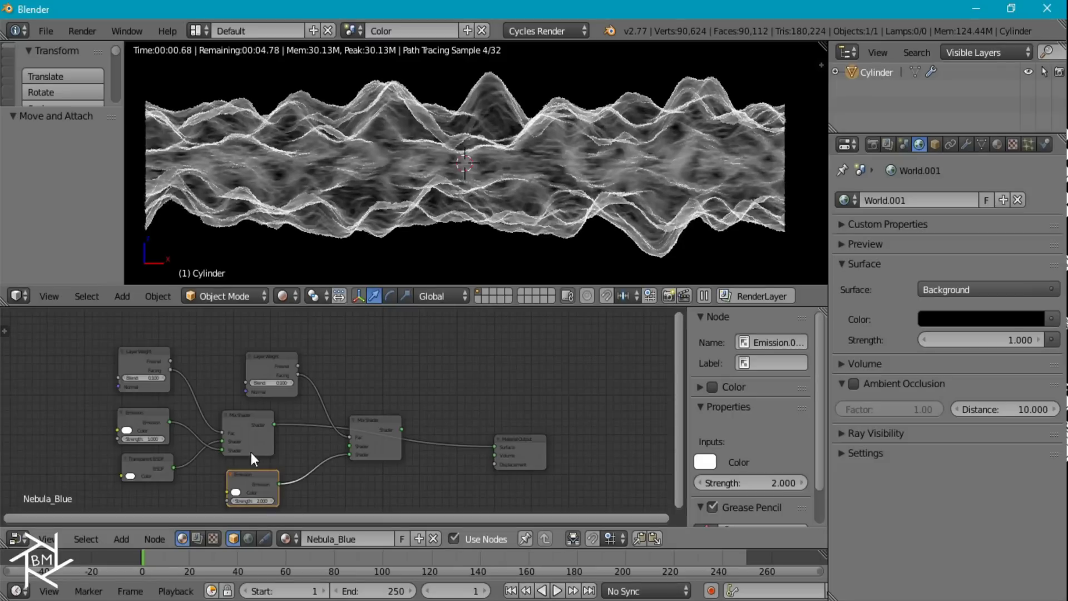
Step: Connect the first Mix Shader to the second Mix Shader's first Shader input and set the second Layer Weight's blend to 0.01
drag(274, 425, 351, 445)
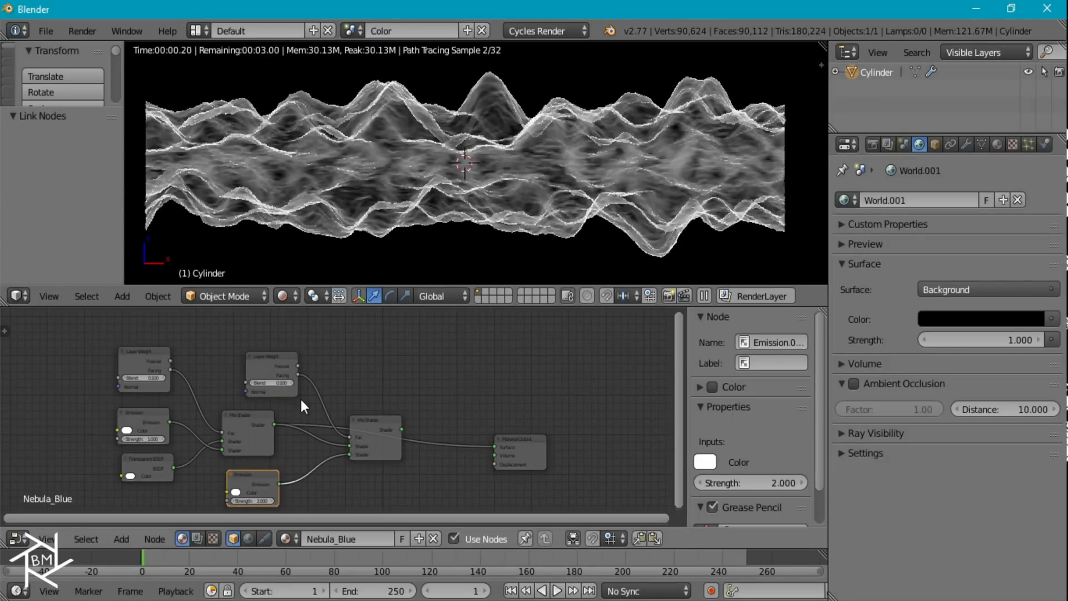
click(270, 381)
text(0.01)
key(Return)
Step: Color the first Emission node blue with R 0, G 0.5 and B 1
scroll(228, 389, up, 2)
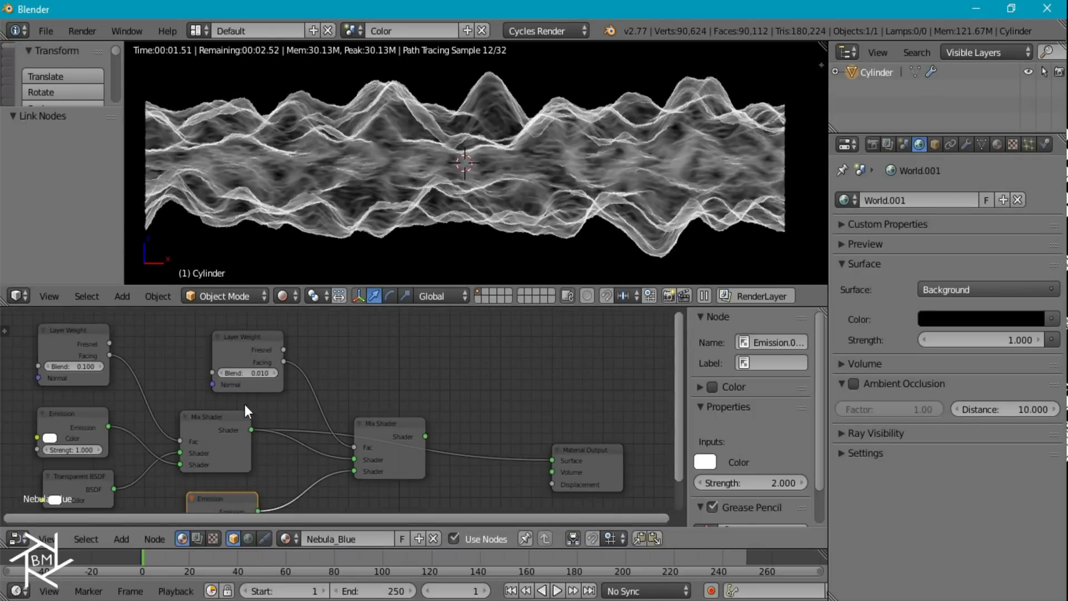
middle_drag(228, 389, 523, 365)
scroll(462, 360, up, 2)
click(445, 366)
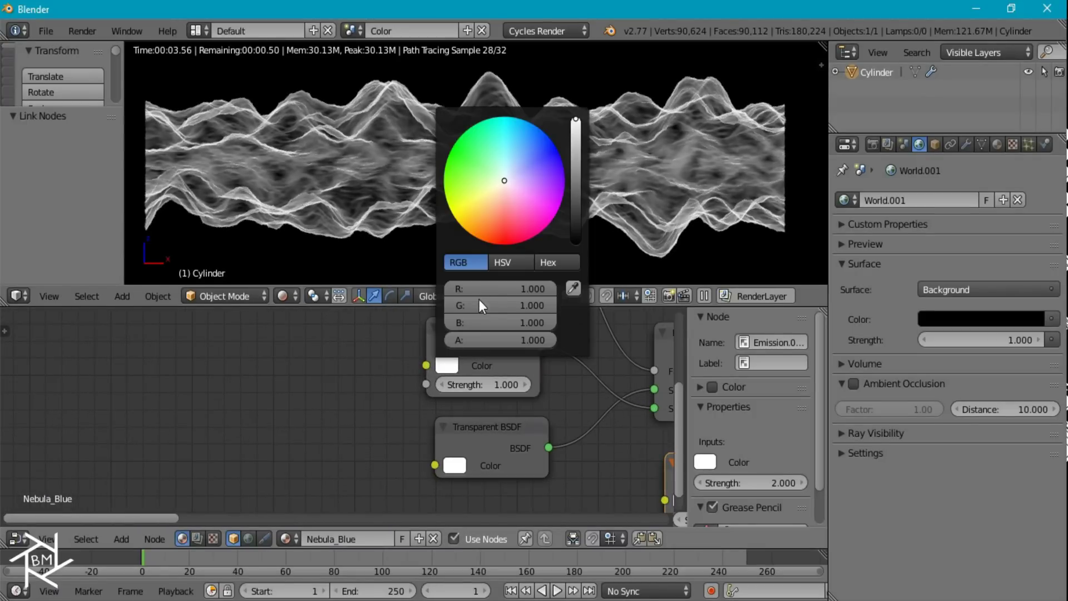
drag(515, 144, 521, 116)
click(511, 305)
text(0.5)
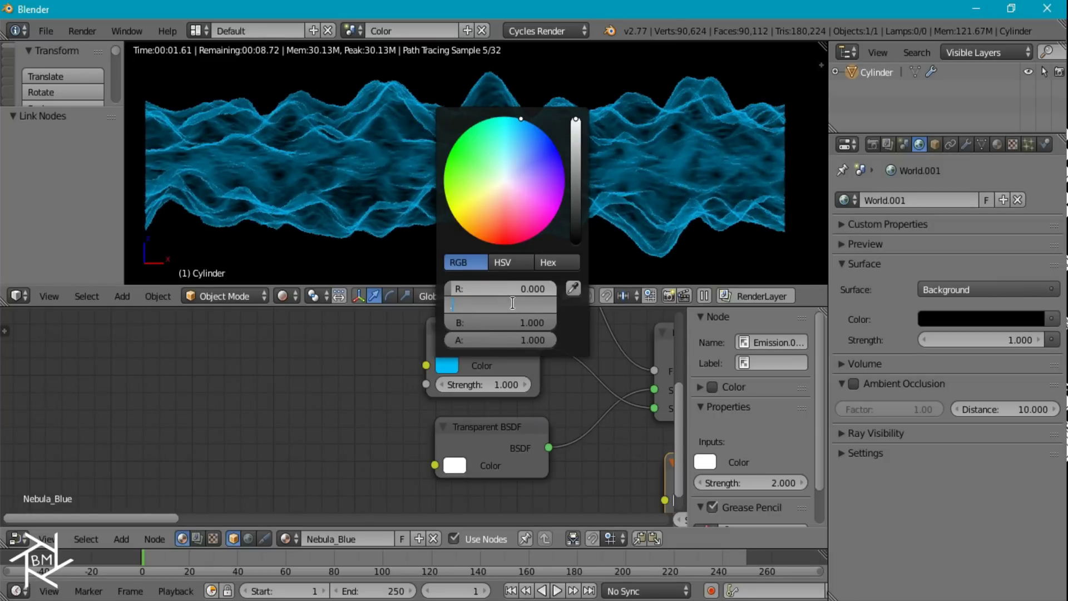
key(Return)
Step: Enter edit mode in solid view with face selection, select an upper face near the cylinder's left end and enable proportional editing
scroll(553, 158, down, 5)
key(shift+z)
scroll(552, 160, up, 5)
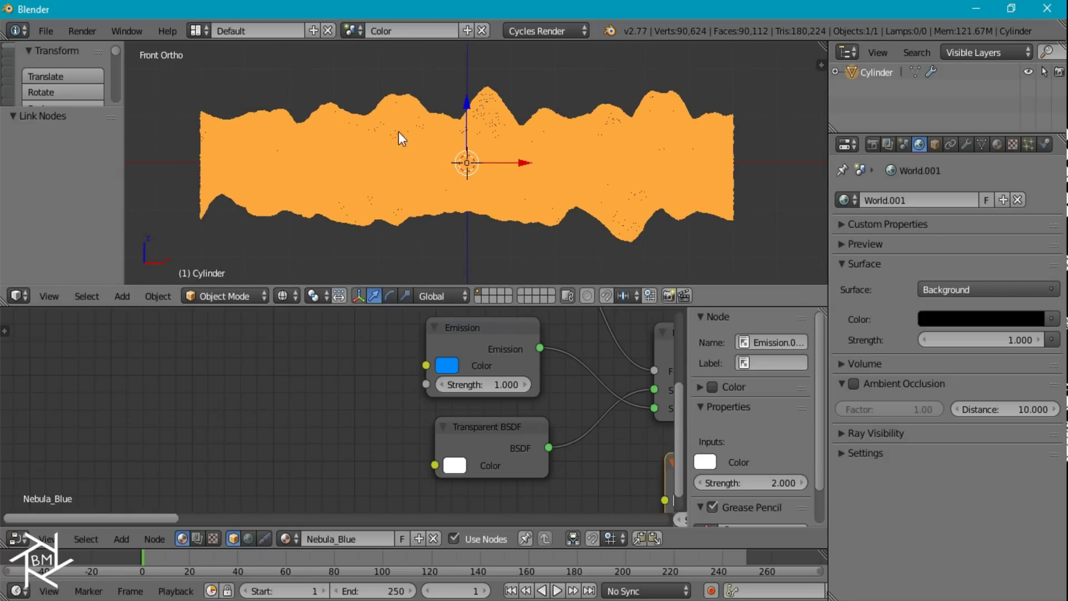
key(Tab)
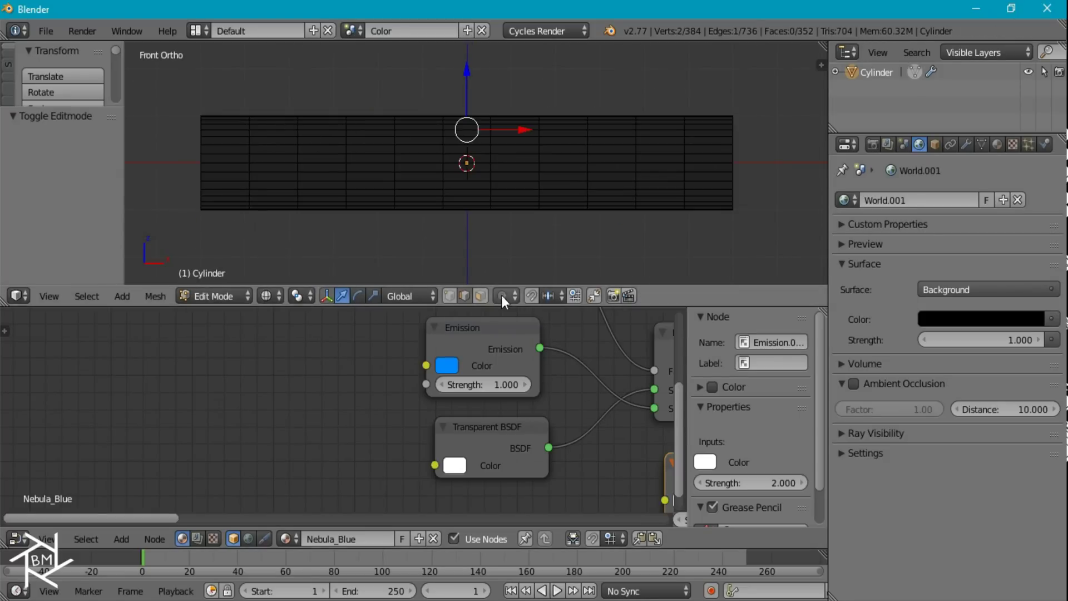
click(482, 296)
key(a)
right_click(274, 114)
key(z)
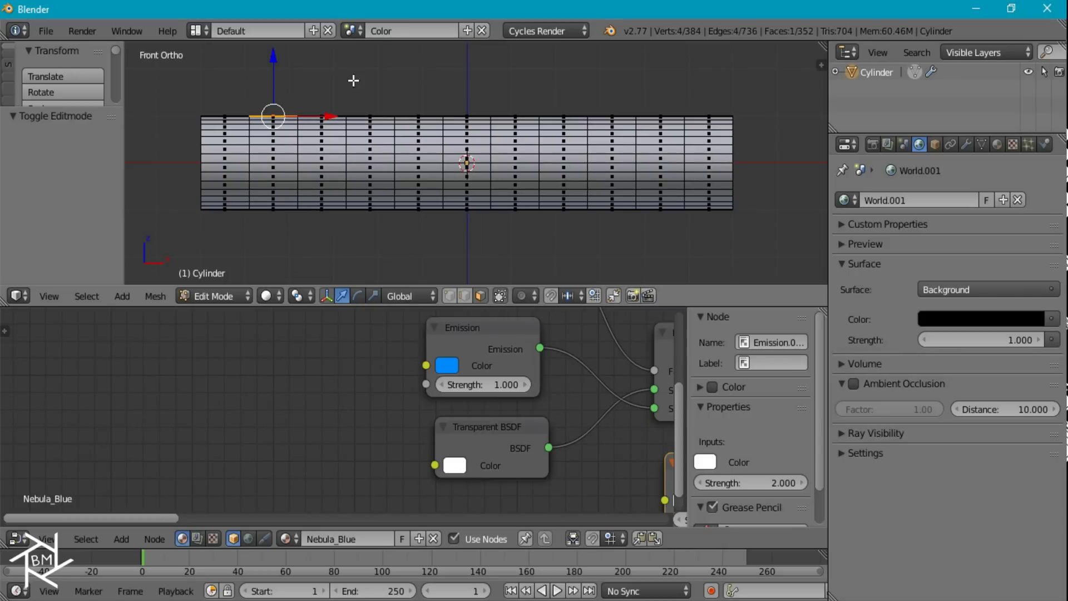
key(o)
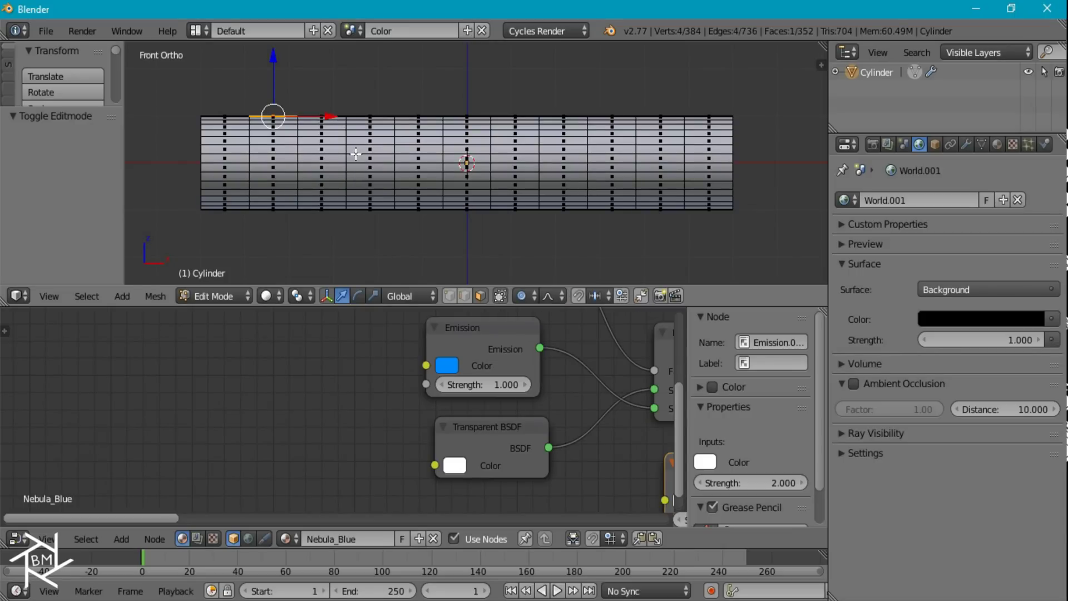
Step: Pull the selected upper face up into a bulge, then move a lower face about -0.78 in X and 0.72 in Z
key(g)
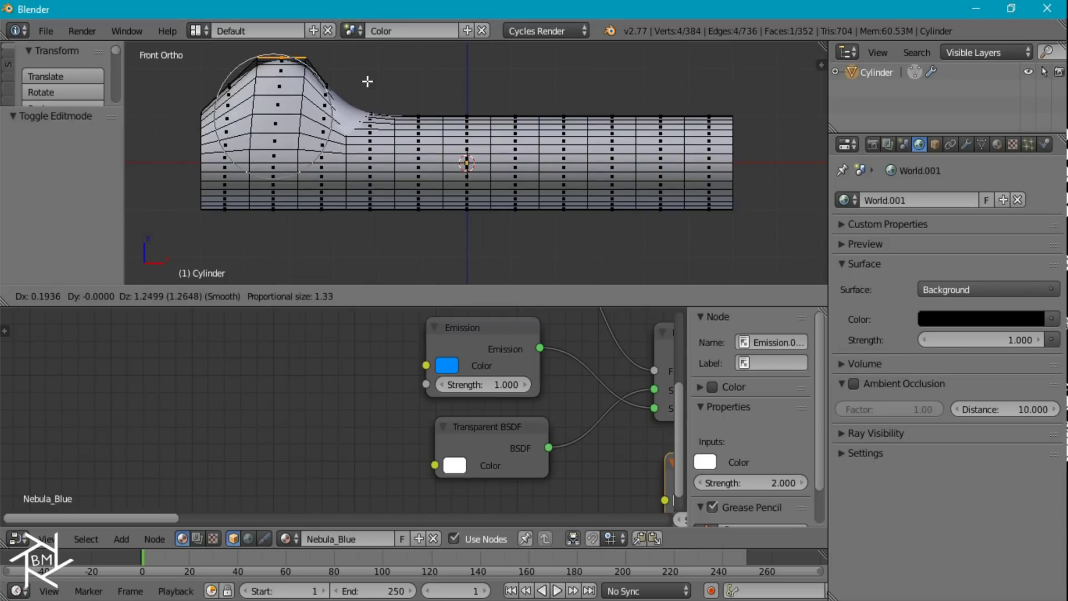
click(362, 85)
right_click(368, 207)
key(g)
click(334, 171)
Step: Raise an upper face near the cylinder's right end by about 0.86 and rotate it about -73 degrees
right_click(620, 116)
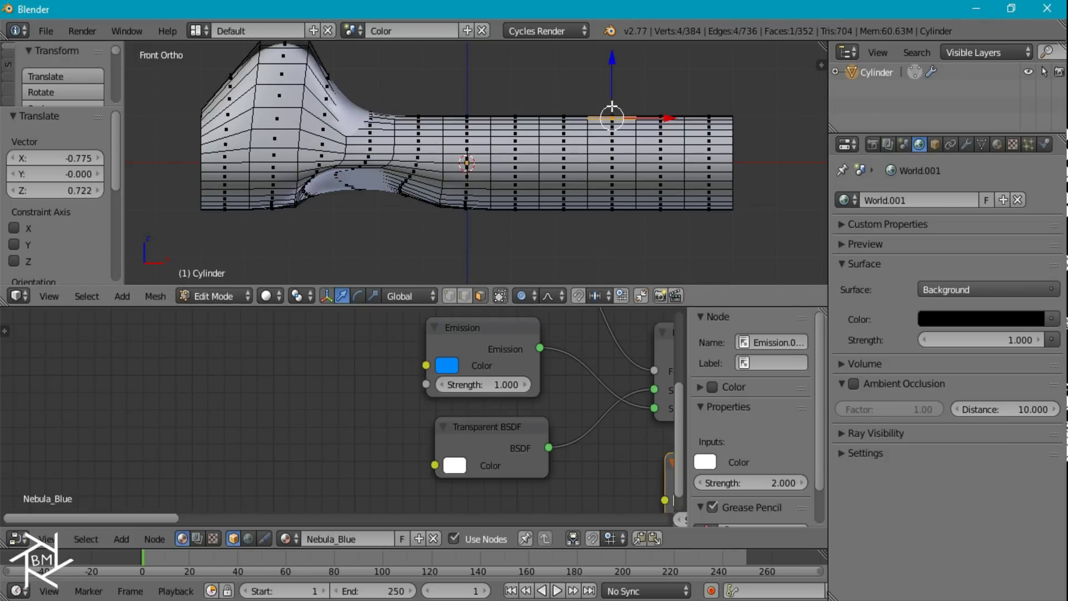
key(g)
click(616, 72)
key(r)
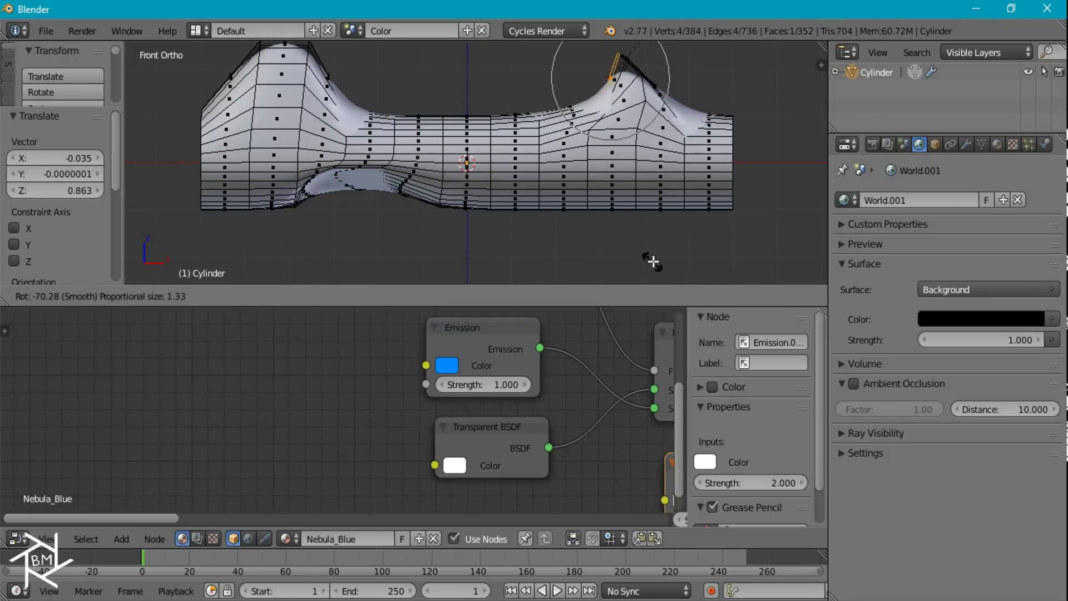
click(651, 260)
Step: Move an upper face at the cylinder's middle about 0.19 in X and 0.86 in Z
right_click(476, 131)
key(g)
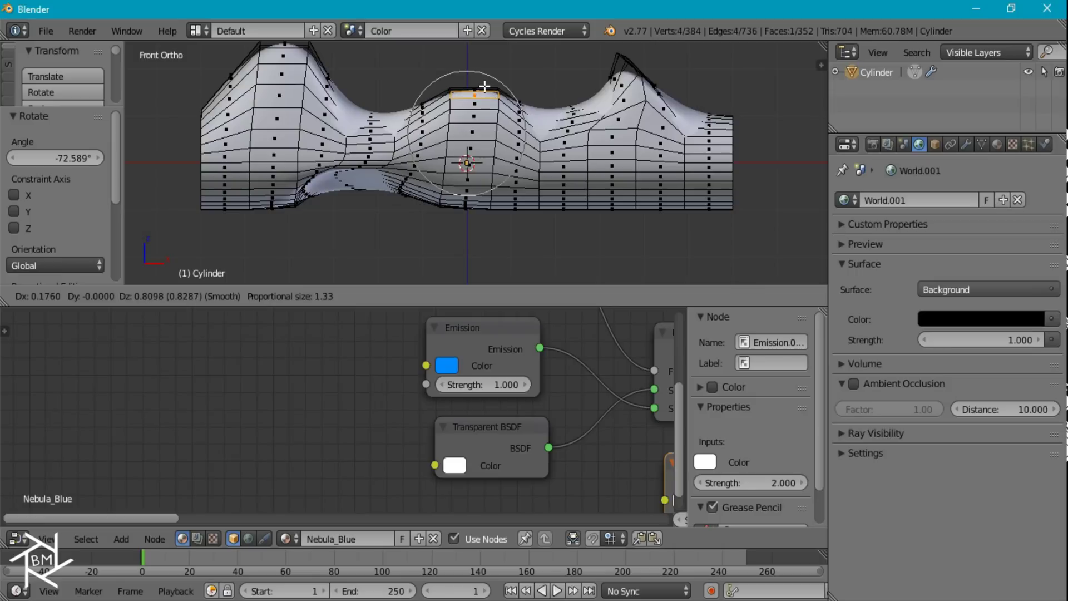
click(484, 89)
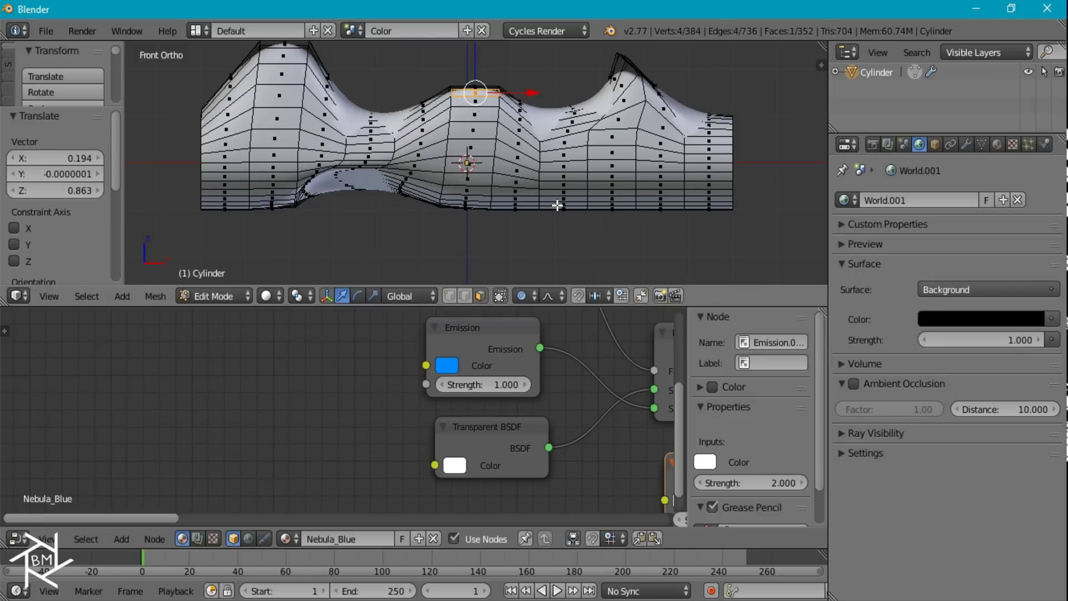
Step: Push the underside right of the cylinder's middle inward, moving one lower face up about 0.79 and another about 0.37
right_click(557, 205)
key(g)
click(507, 210)
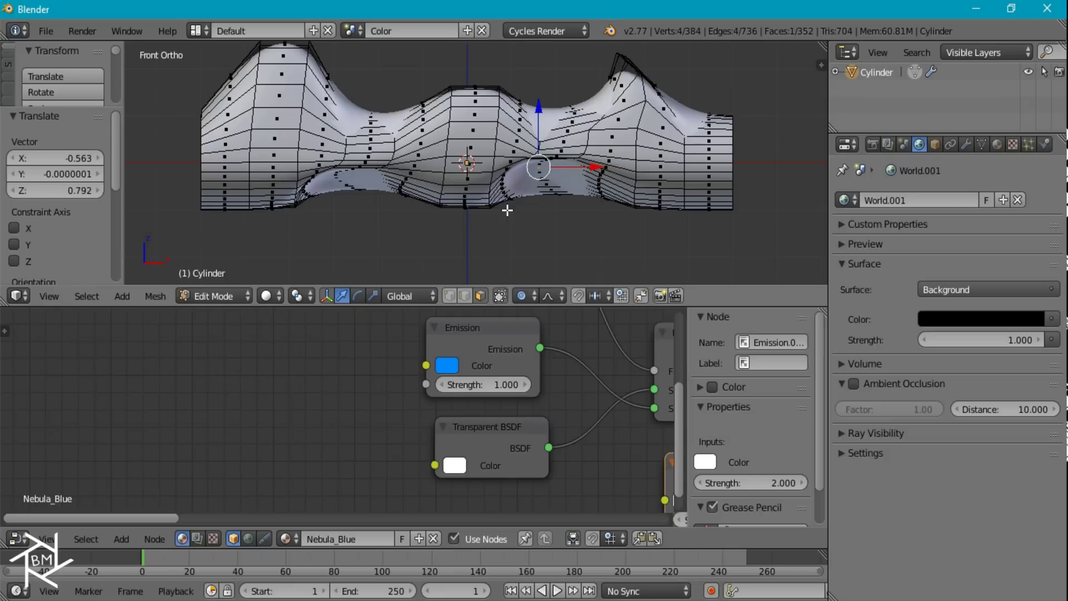
right_click(548, 196)
key(g)
click(550, 172)
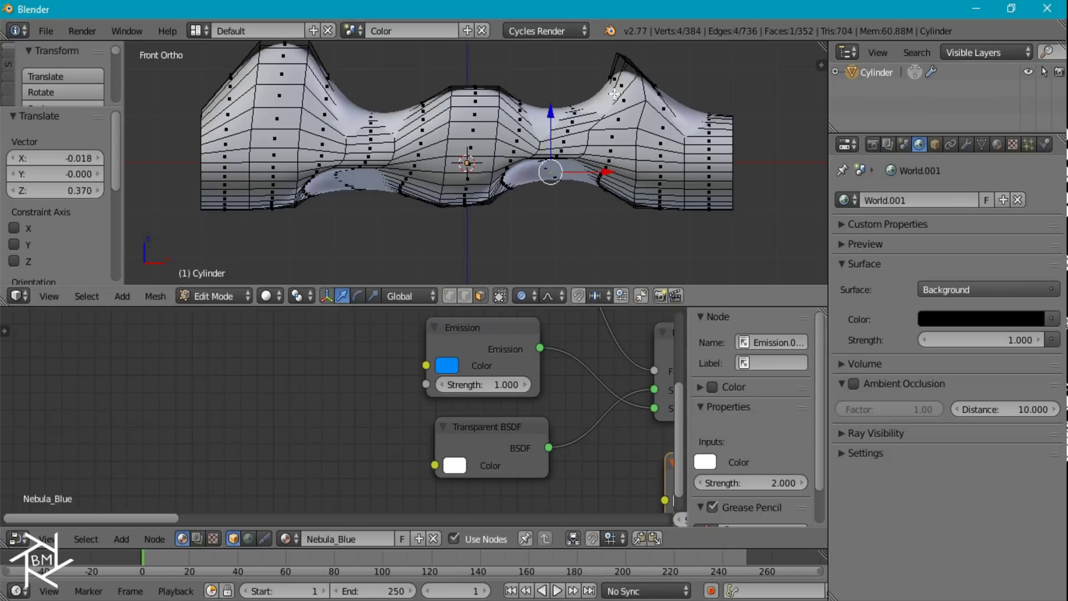
Step: Move the face at the right peak about 0.49 in X and 0.63 in Z with a larger proportional size
right_click(618, 60)
key(g)
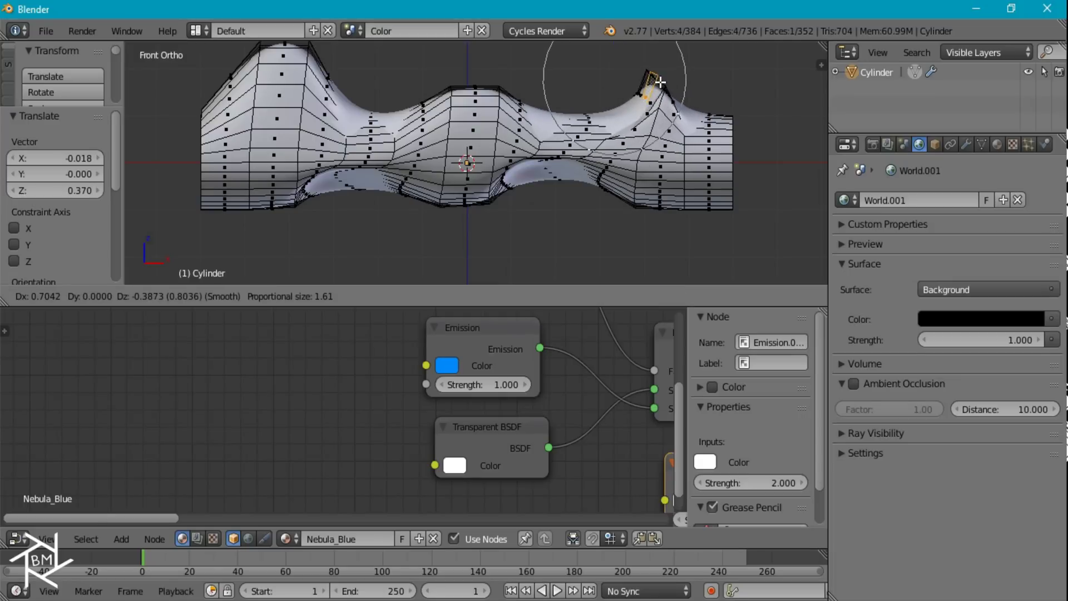
click(682, 232)
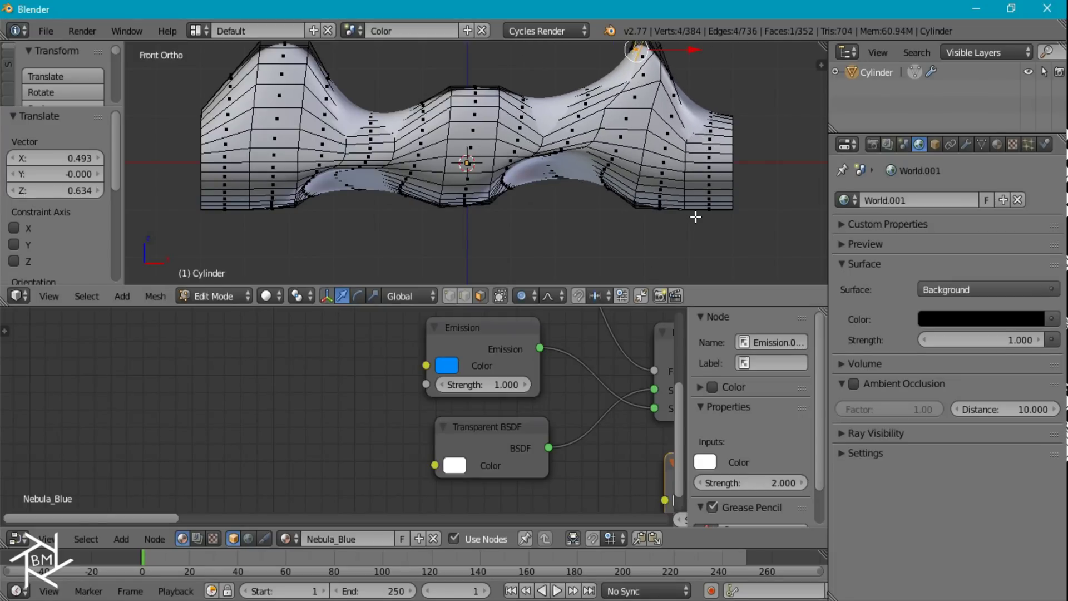
Step: Move the lower face at the right end about -1.78 in X and 0.83 in Z, and check the shape in object mode
right_click(692, 207)
key(g)
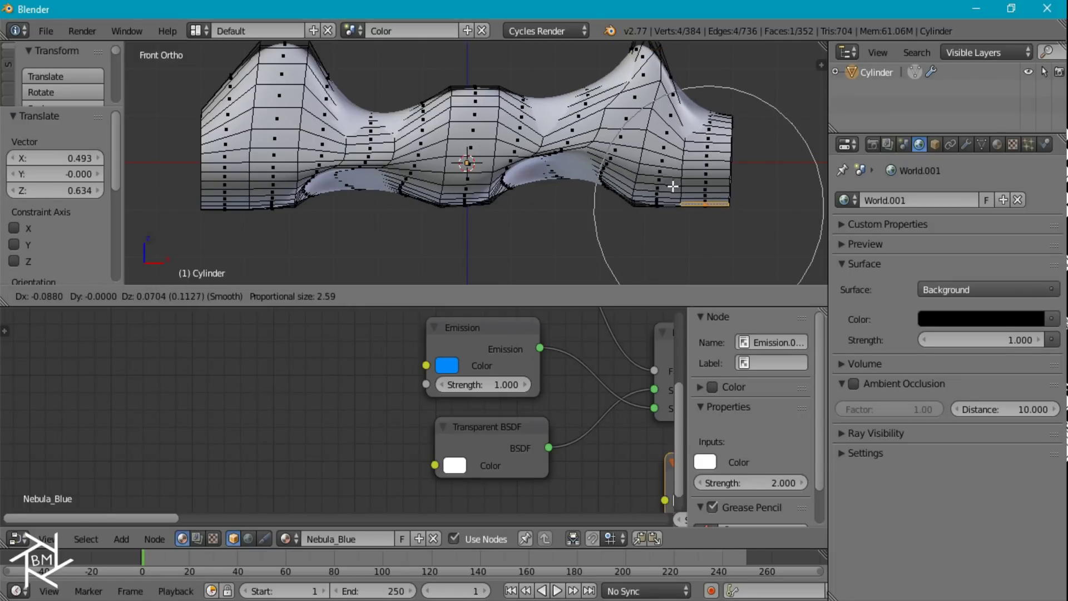
click(613, 181)
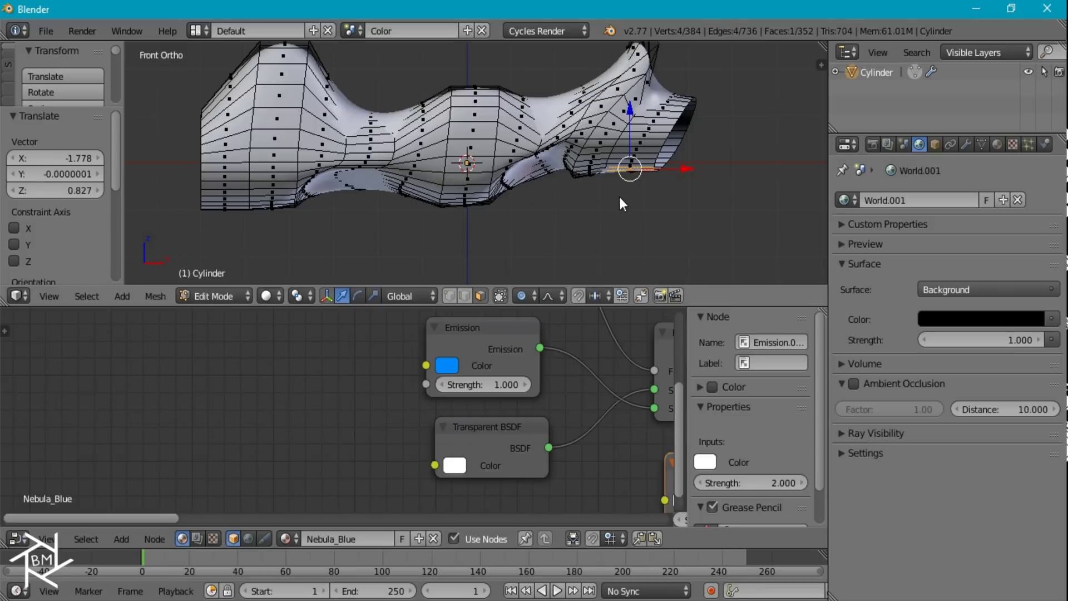
key(Tab)
scroll(605, 199, down, 6)
scroll(559, 210, up, 5)
key(Tab)
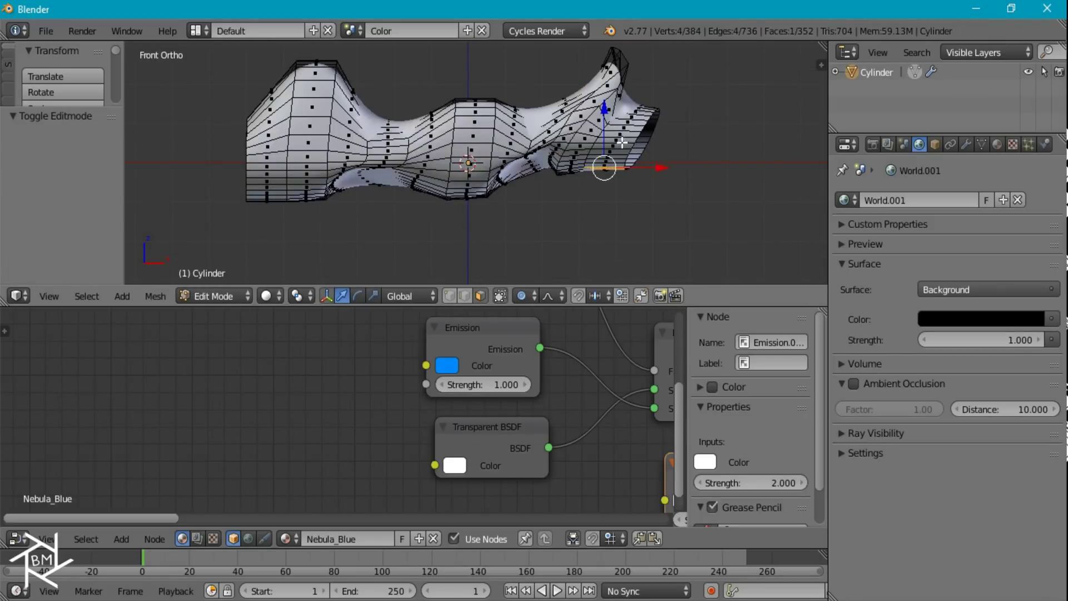
Step: Rotate and reposition the lower right-end face with a proportional size of 5.05 to bend the cylinder, and return to object mode
key(g)
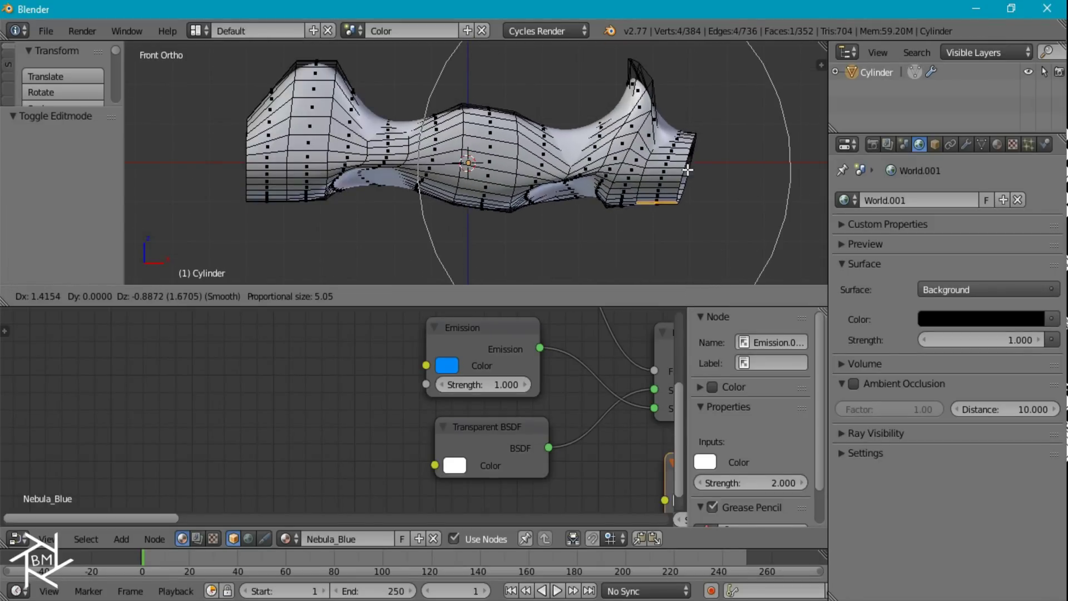
key(Escape)
key(r)
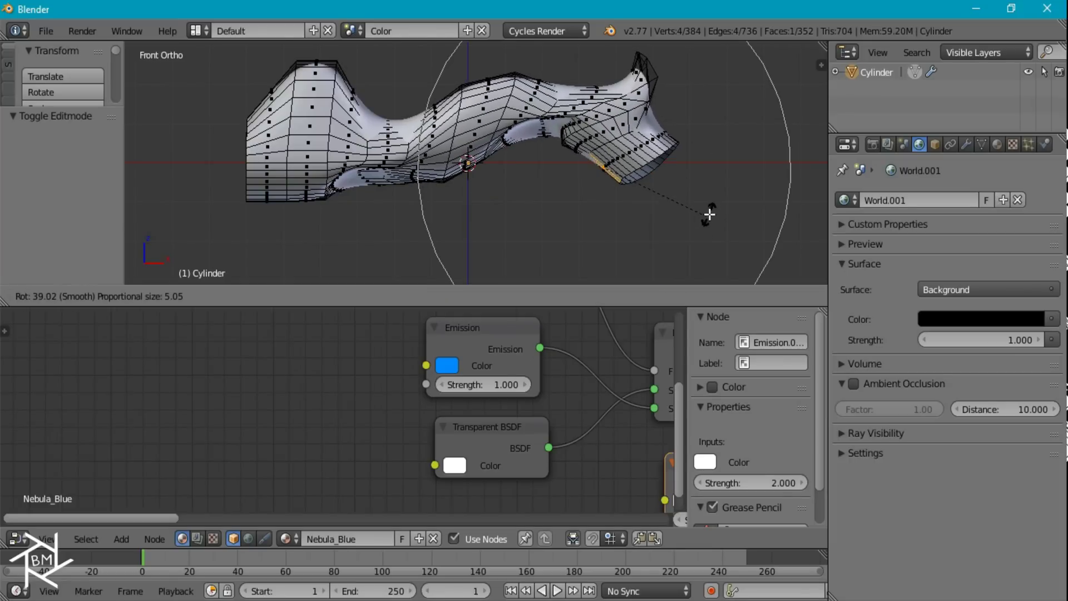
click(706, 197)
key(g)
click(710, 217)
key(Tab)
key(Tab)
key(Tab)
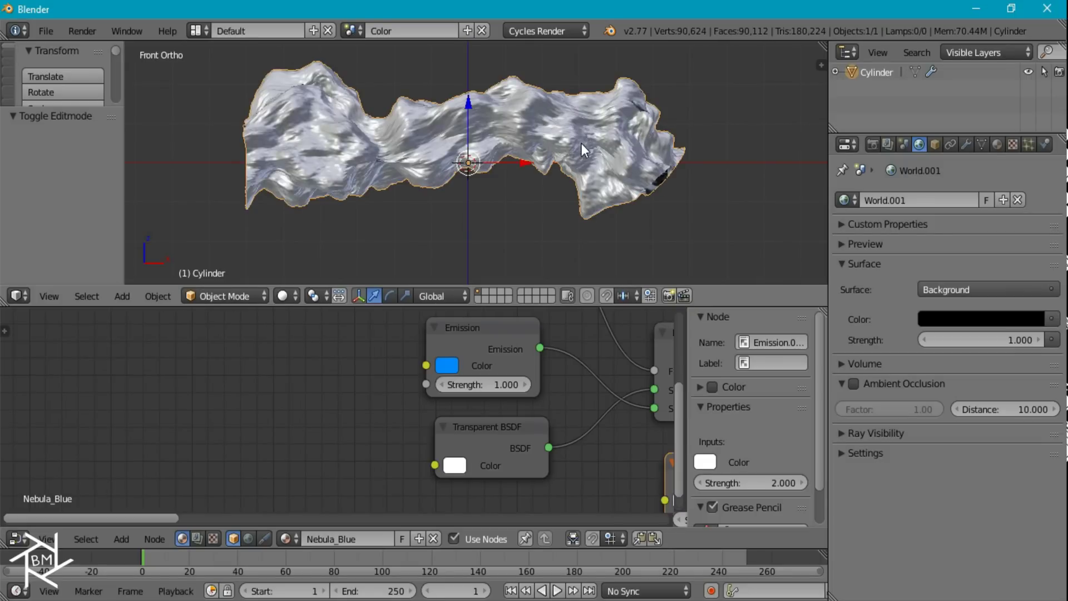
Step: Rotate the cylinder 90° in the right view and check its rendered preview from the top
key(KP_3)
text(r)
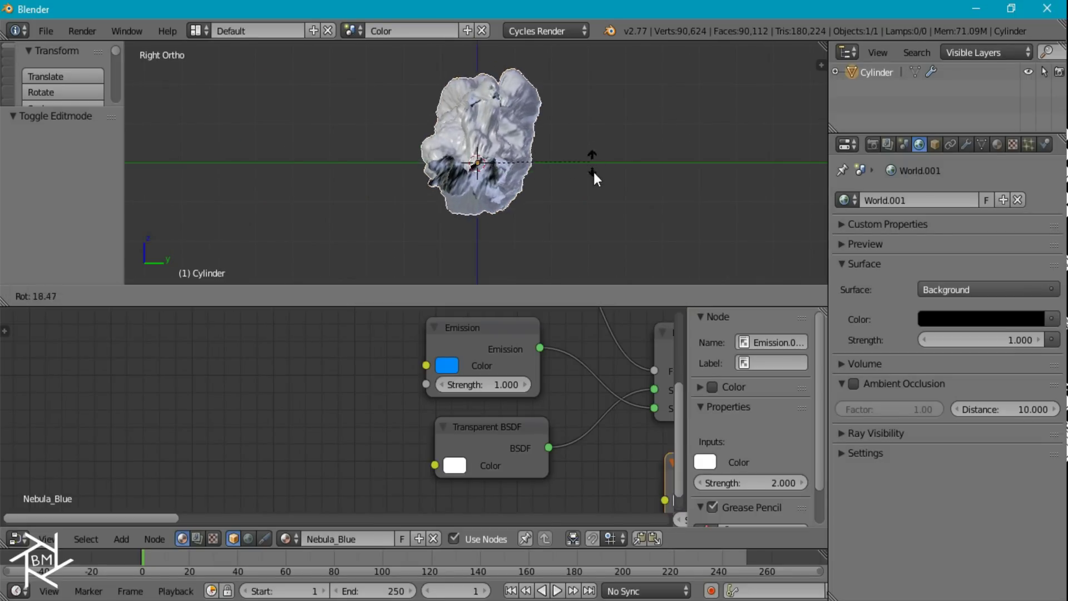
text(90)
key(Return)
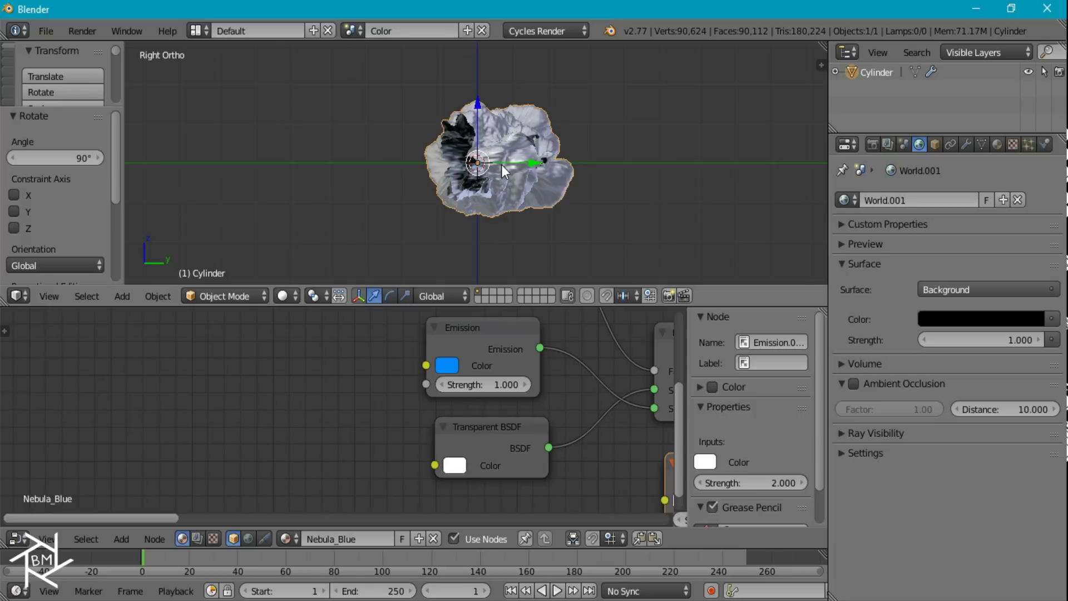
key(KP_7)
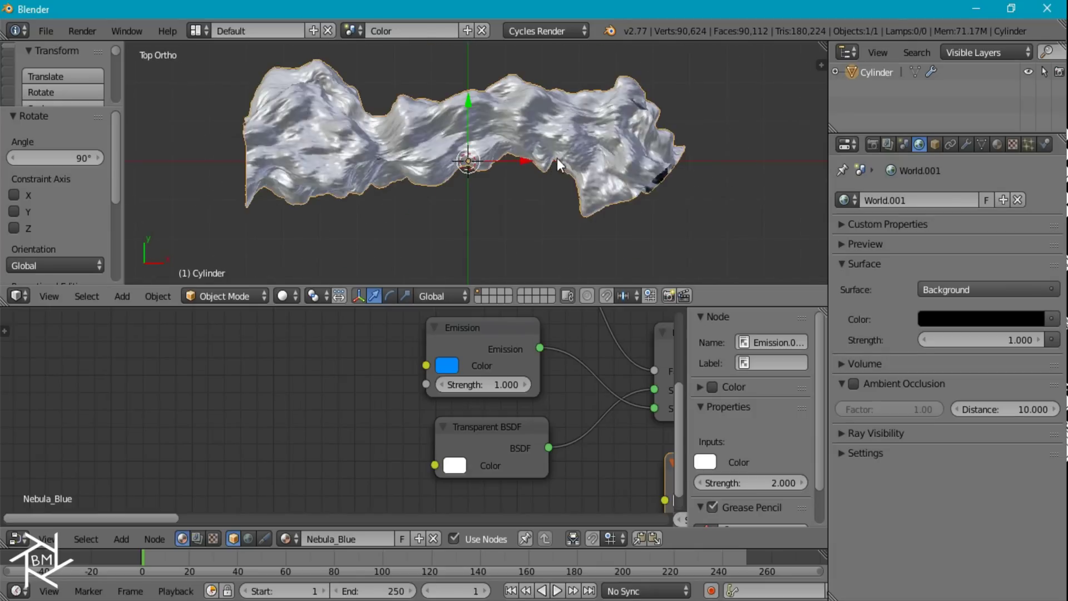
key(shift+z)
scroll(505, 154, up, 3)
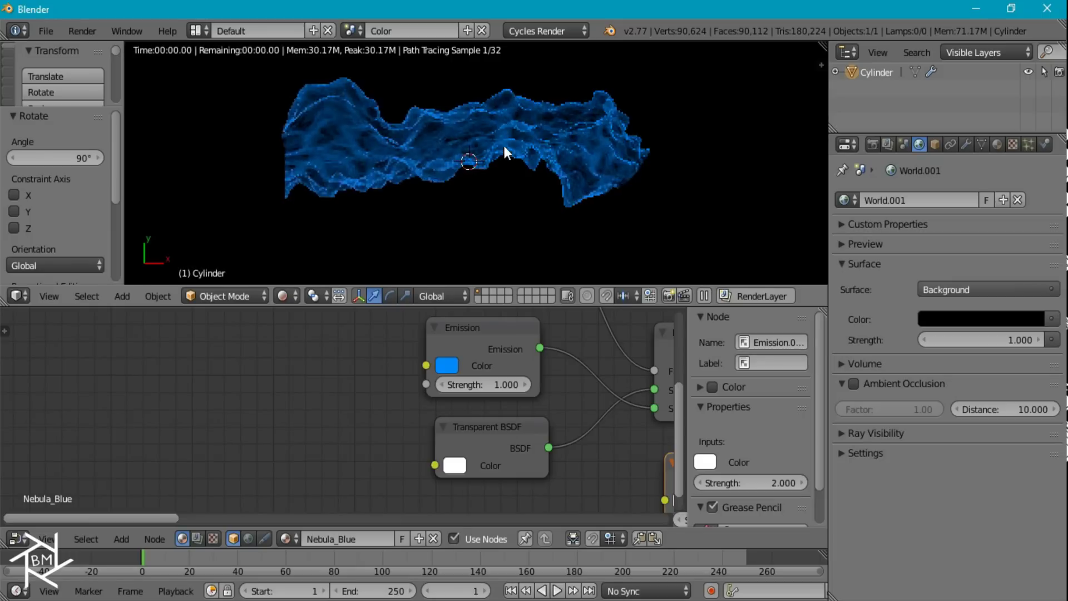
scroll(517, 185, down, 5)
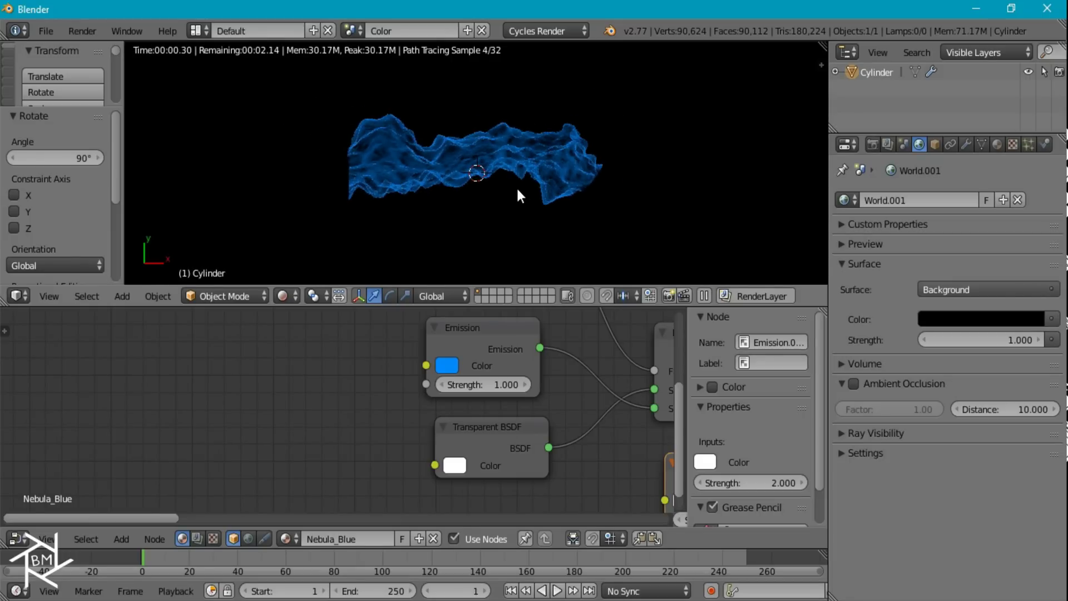
Step: Duplicate the cylinder, place the copy about 5.6 in X and 2.5 in Y away, and leave the rendered preview
key(shift+d)
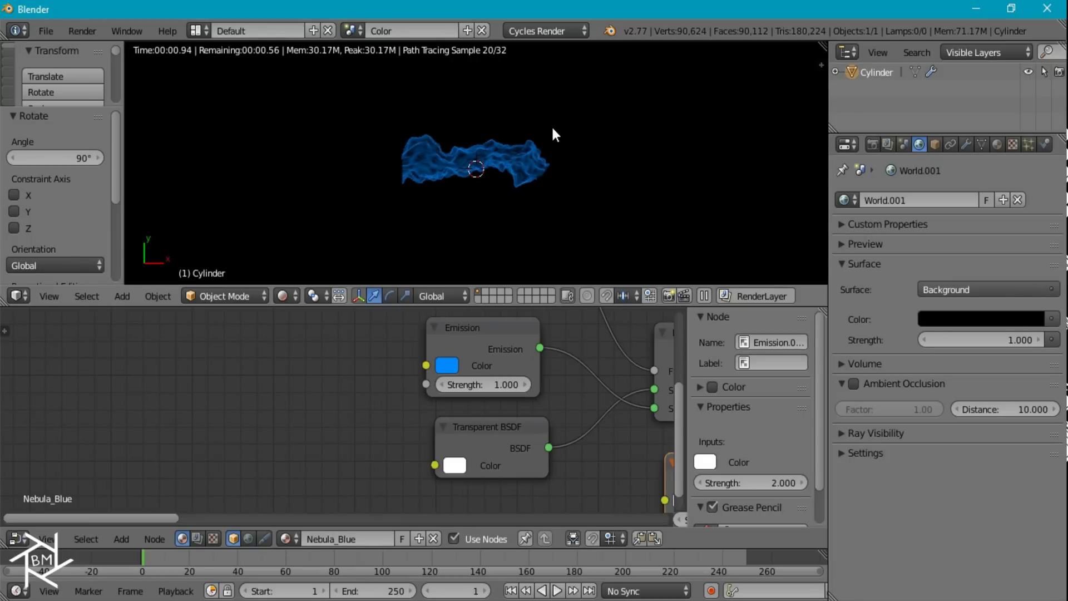
click(552, 126)
key(shift+z)
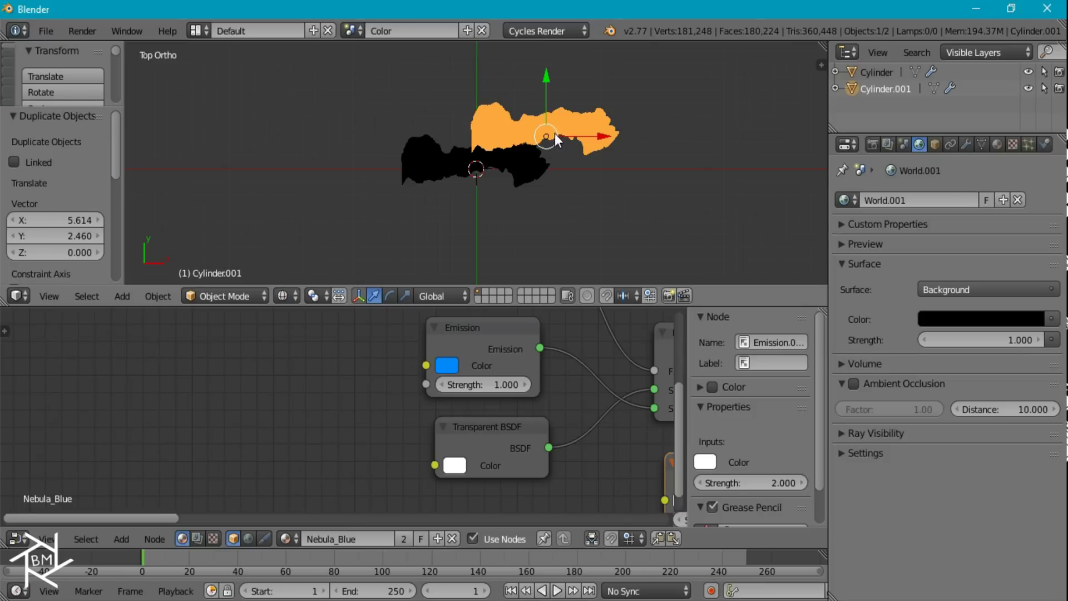
Step: Make the copy's Nebula_Blue material single-user and rename it Nebula_Purple
click(997, 144)
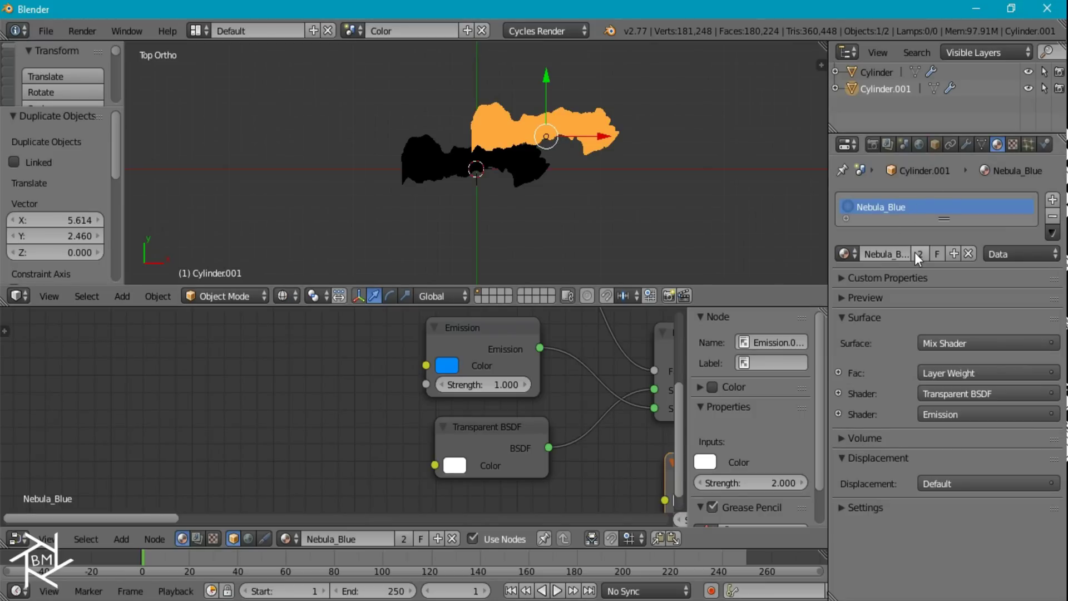
click(918, 253)
double_click(894, 254)
drag(887, 254, 1063, 254)
key(BackSpace)
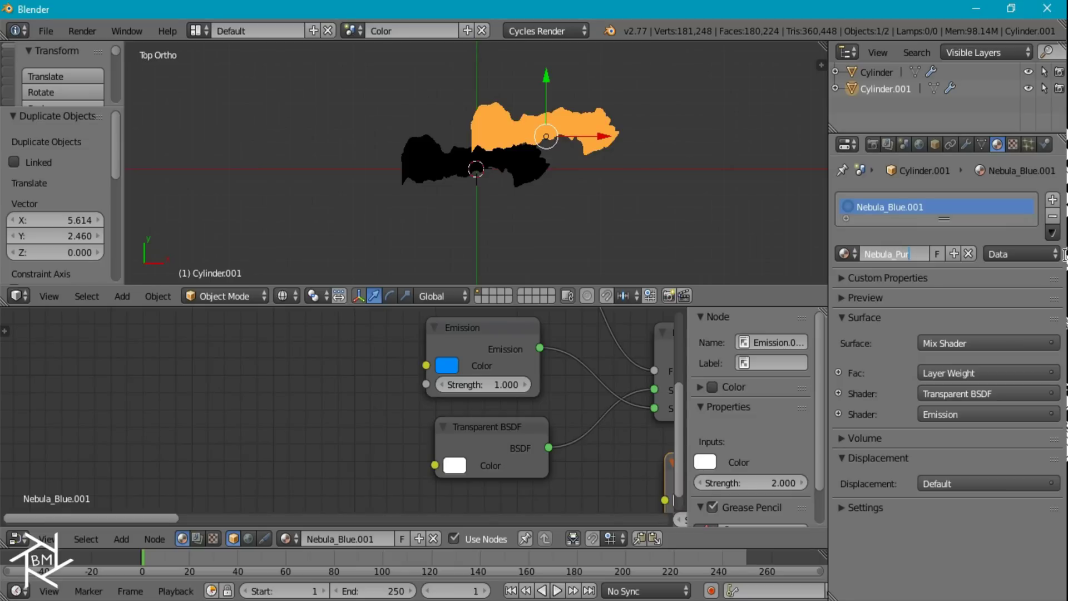
text(Purple)
key(Return)
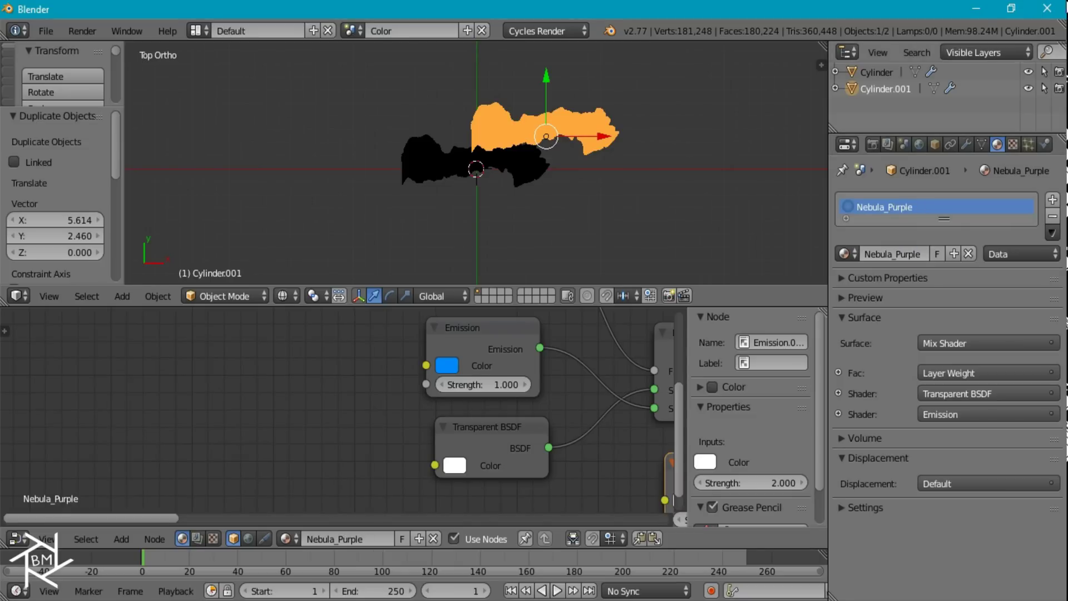
Step: Set Nebula_Purple's Emission color to purple with green at 0 and red at 0.1
click(455, 363)
drag(478, 303, 447, 303)
click(476, 287)
text(0.1)
key(Return)
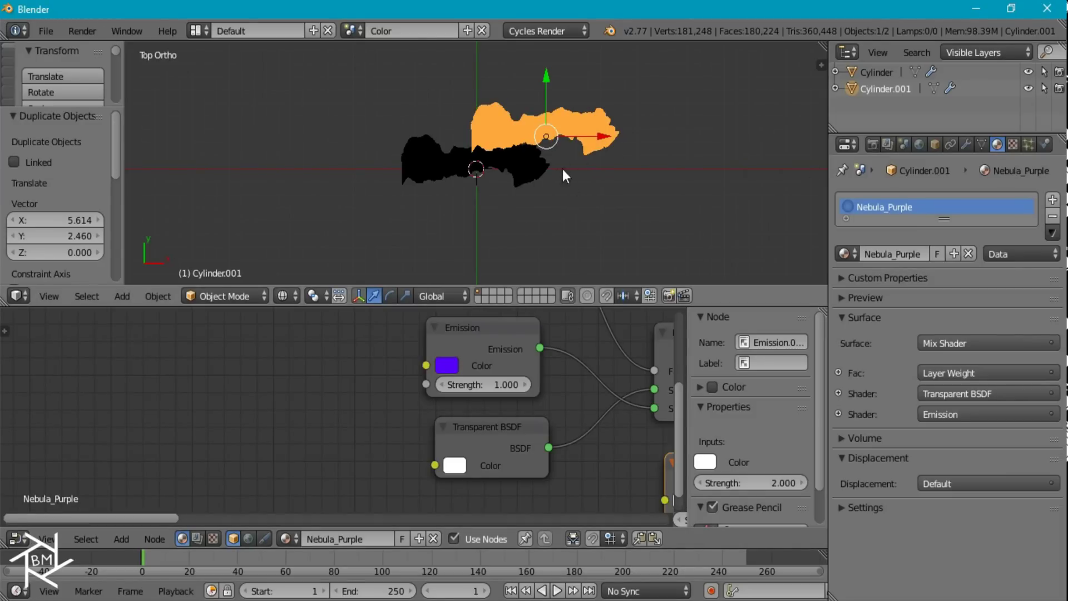
Step: Duplicate the purple cylinder about 5.2 further in Y and give the copy its own material named Nebula_Orange
key(shift+d)
click(565, 111)
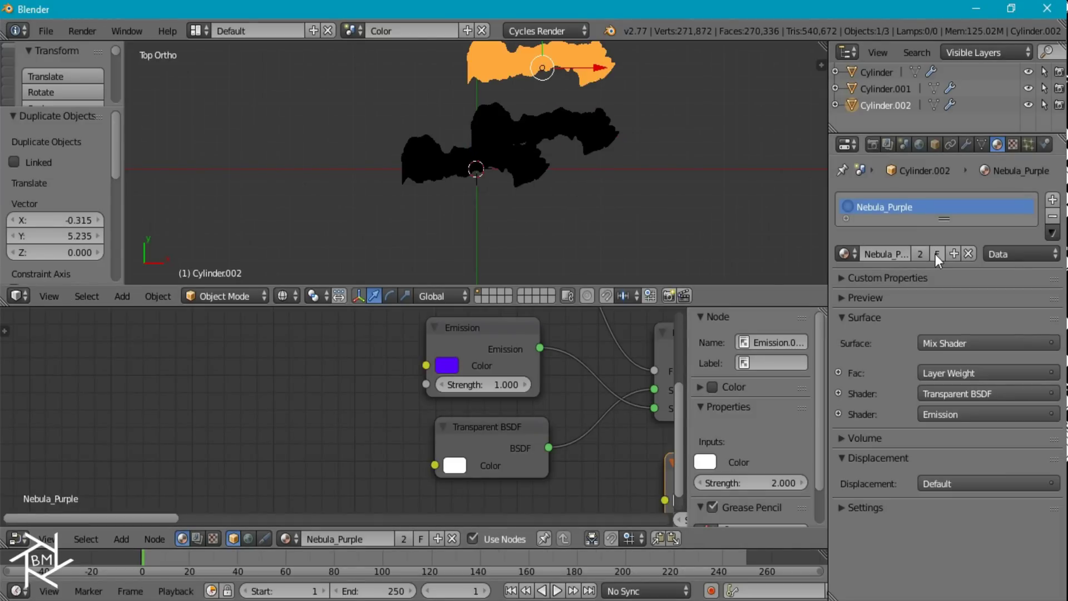
click(920, 255)
drag(879, 251, 1041, 277)
text(_)
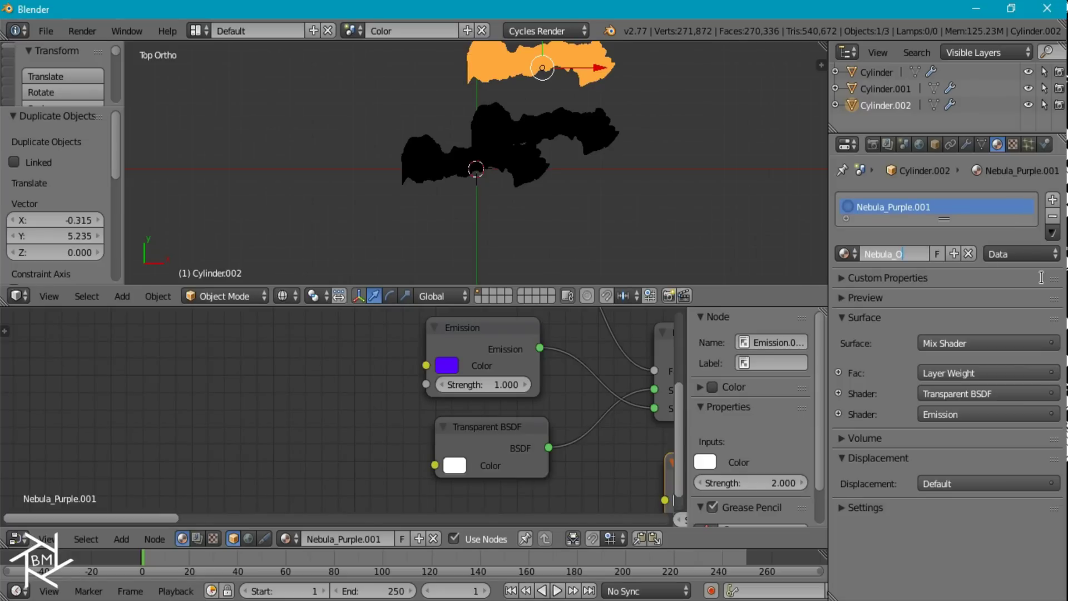
text(Orange)
key(Return)
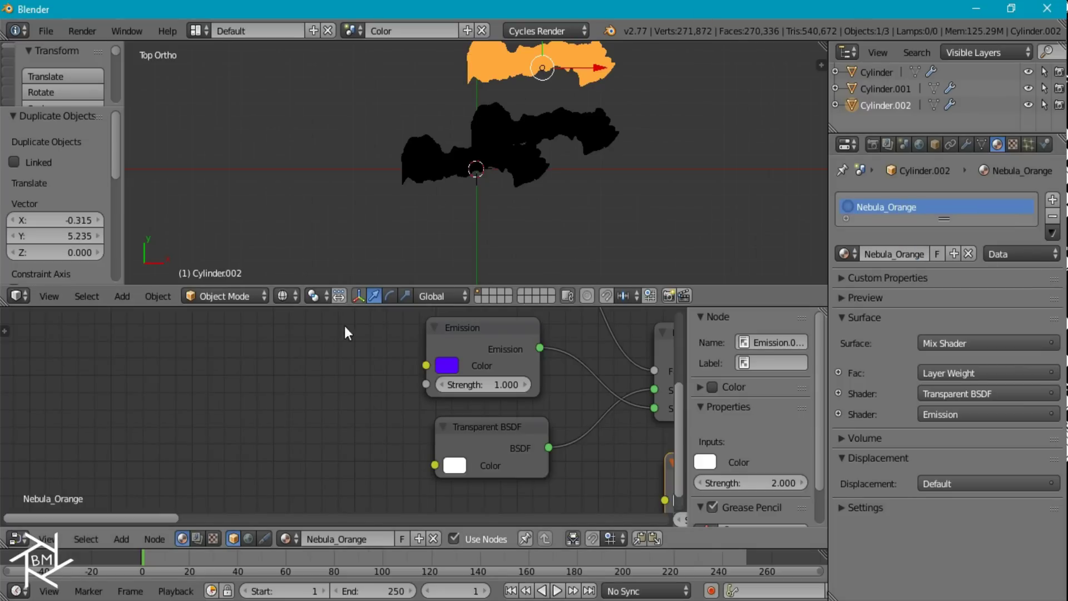
Step: Set Nebula_Orange's Emission color to red 1, green 0.25 and blue 0, and lower its saturation to 0.6
click(448, 365)
drag(475, 292, 559, 293)
click(508, 303)
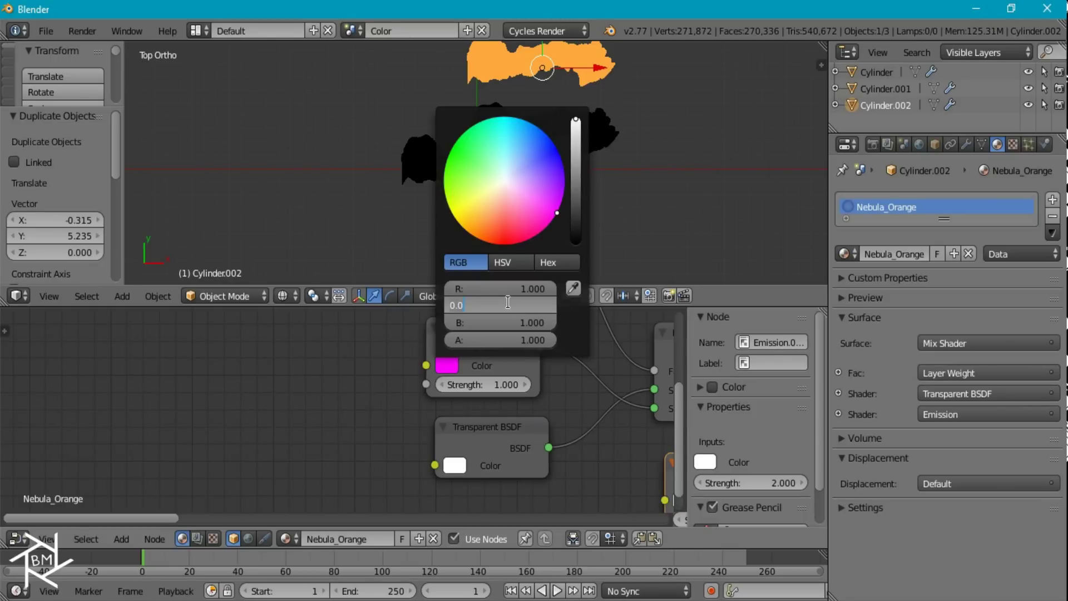
text(.25)
key(Tab)
text(0)
key(Return)
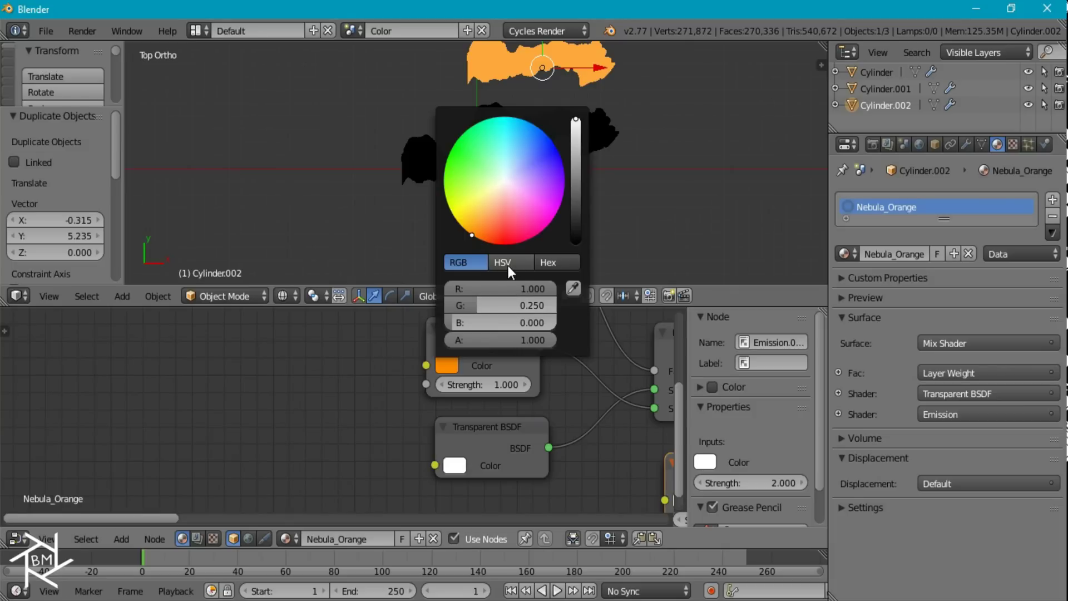
click(508, 263)
click(505, 303)
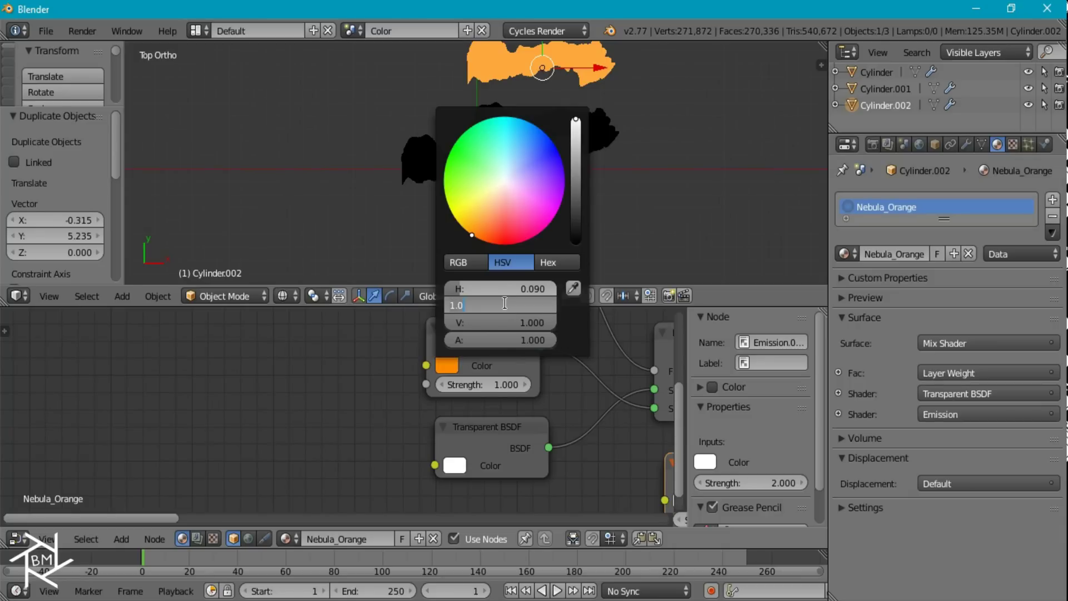
text(.6)
key(Return)
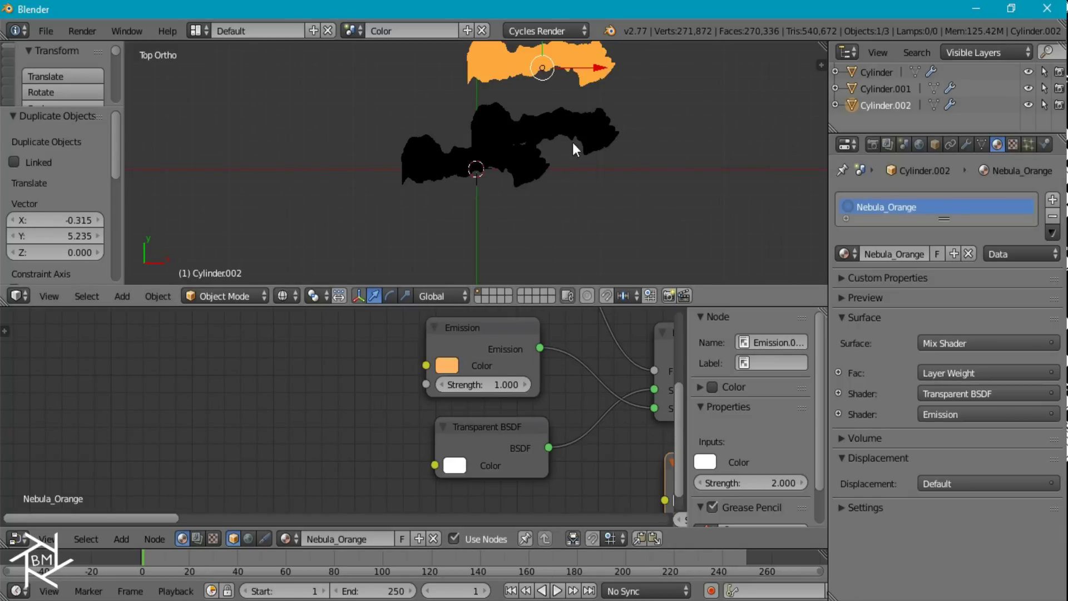
Step: Duplicate the orange cylinder about -8.7 in X and -12.9 in Y, and give the copy its own material named Nebula_Pink
key(shift+d)
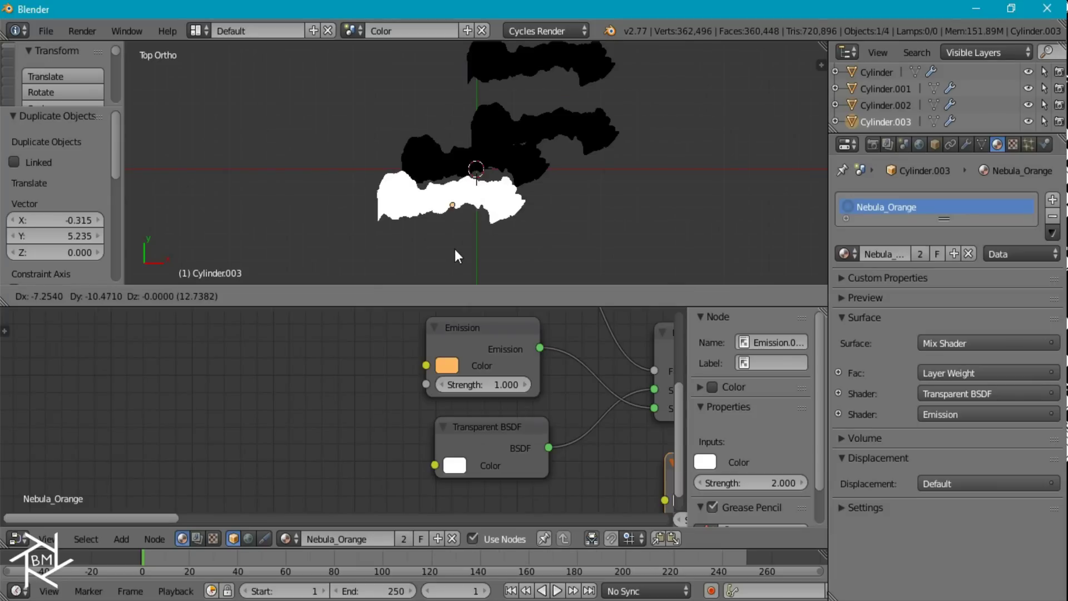
click(436, 285)
click(921, 253)
double_click(891, 251)
drag(878, 253, 1035, 273)
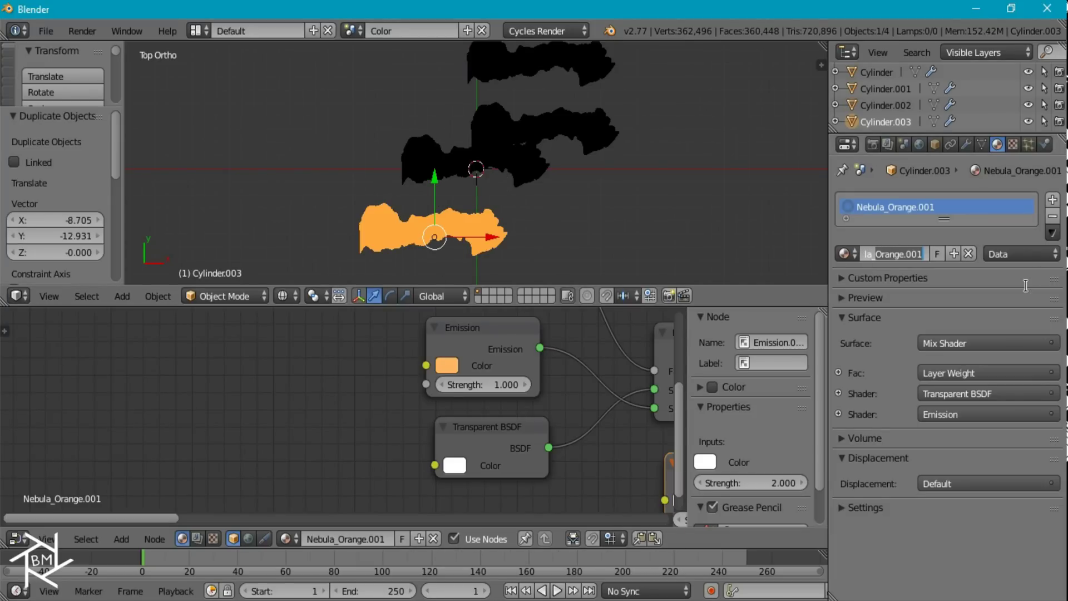
text(Pink)
key(Return)
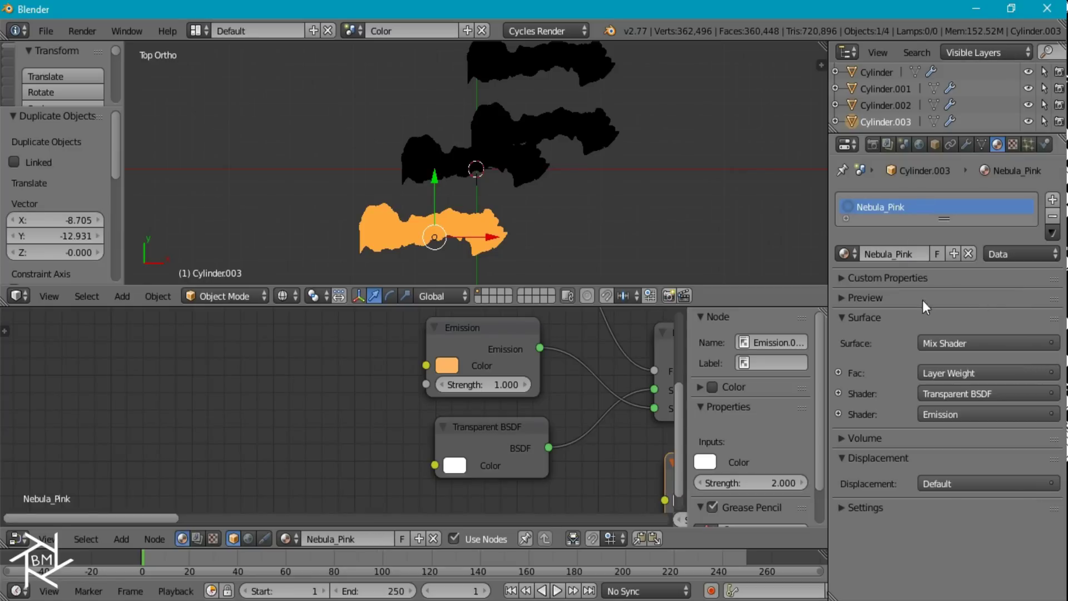
Step: Set Nebula_Pink's Emission color to magenta with blue 1 and green 0, followed by saturation 0.9 and value 0.5
click(446, 366)
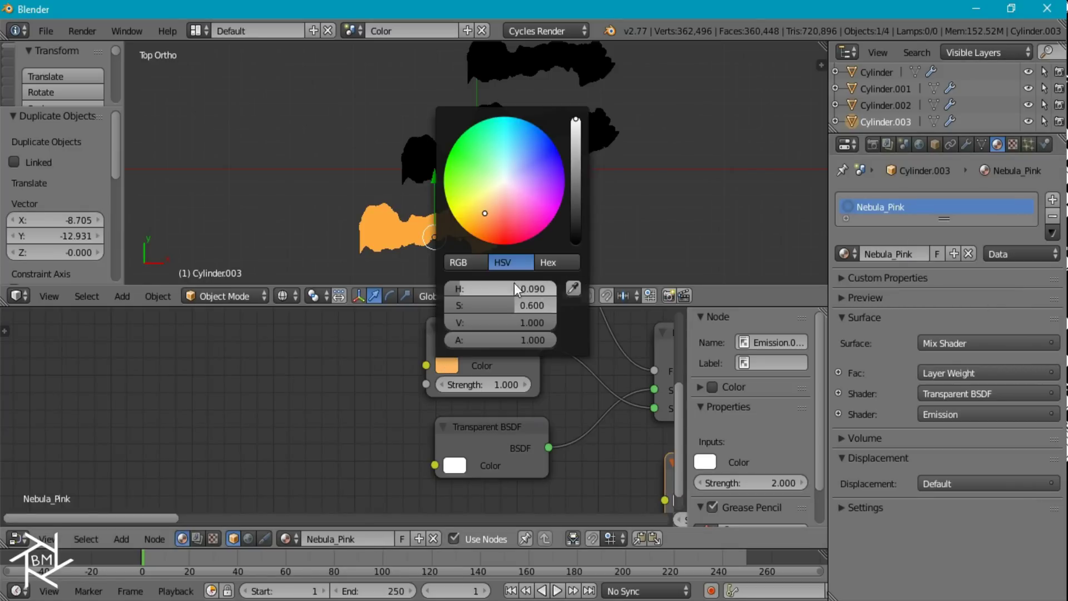
click(454, 267)
drag(496, 325, 592, 326)
drag(479, 309, 425, 309)
click(509, 262)
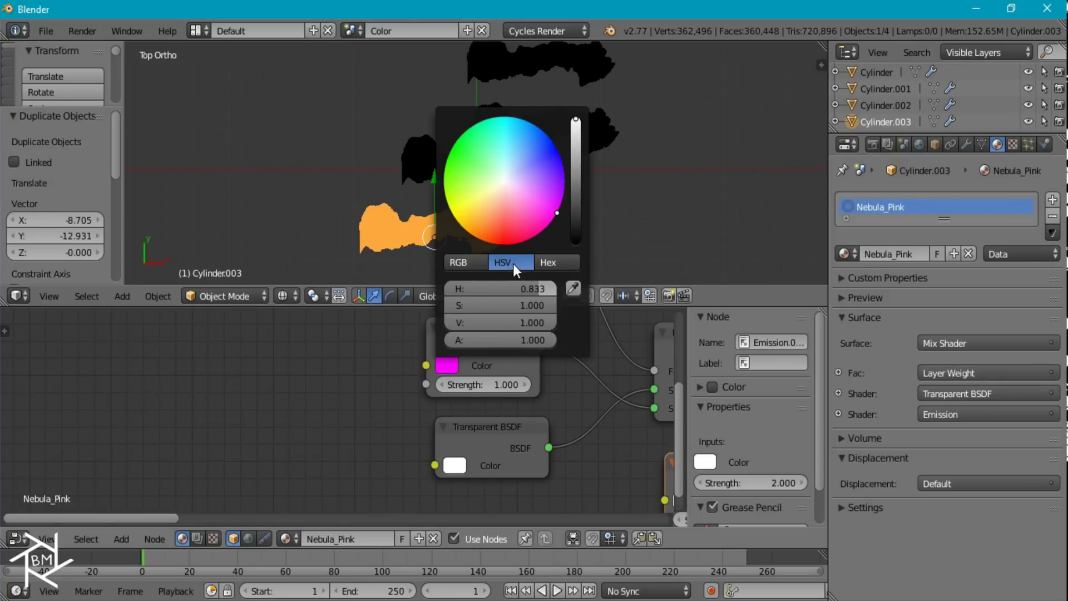
click(520, 304)
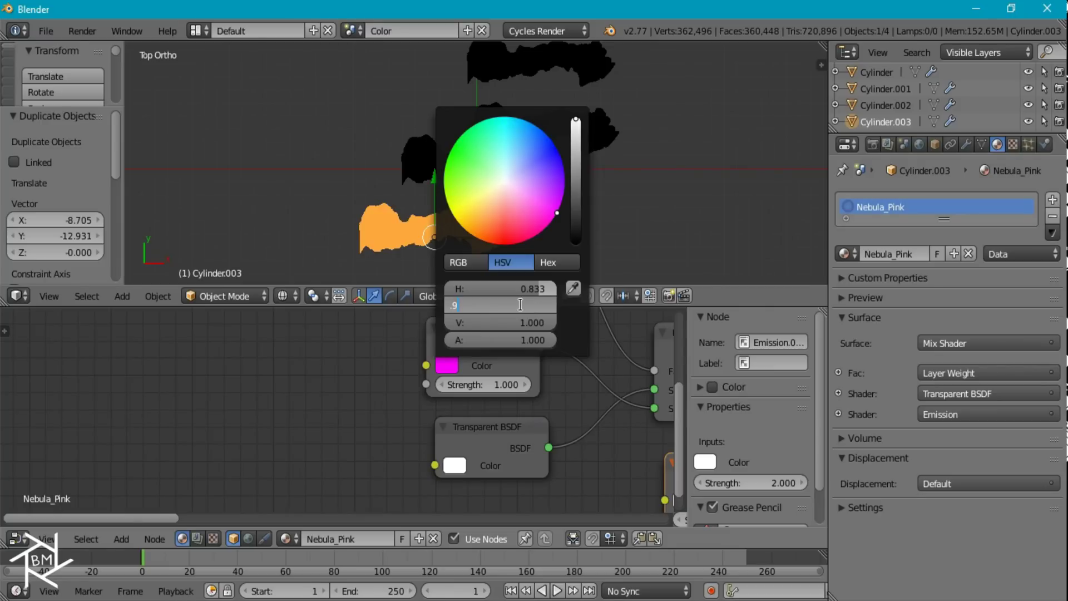
text(.9)
key(Tab)
text(.5)
key(Return)
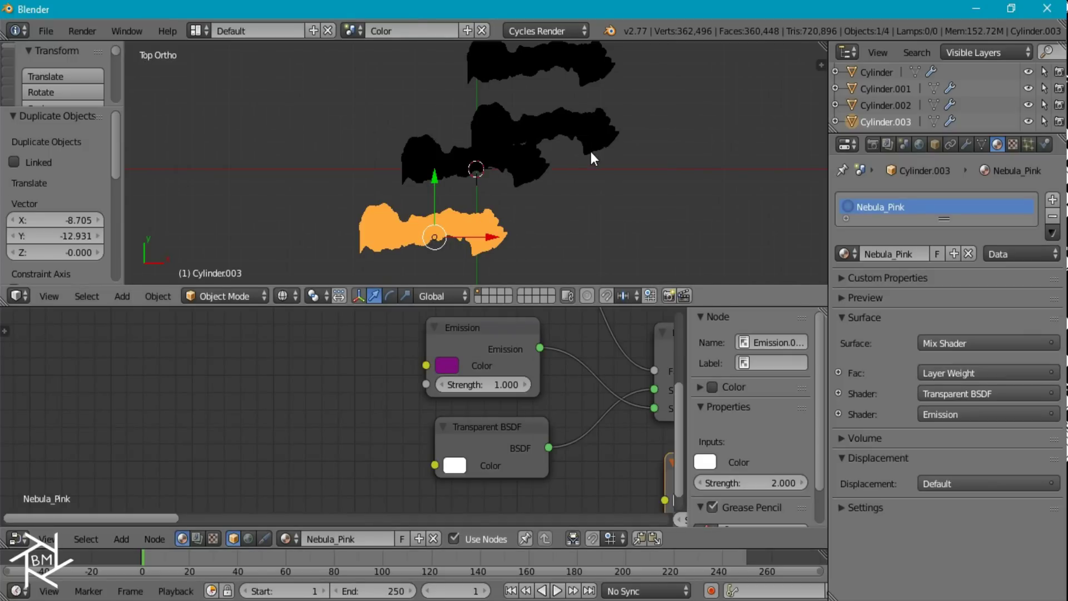
Step: Show the rendered preview and connect Nebula_Pink's last Mix Shader to the Surface input of the Material Output
key(shift+z)
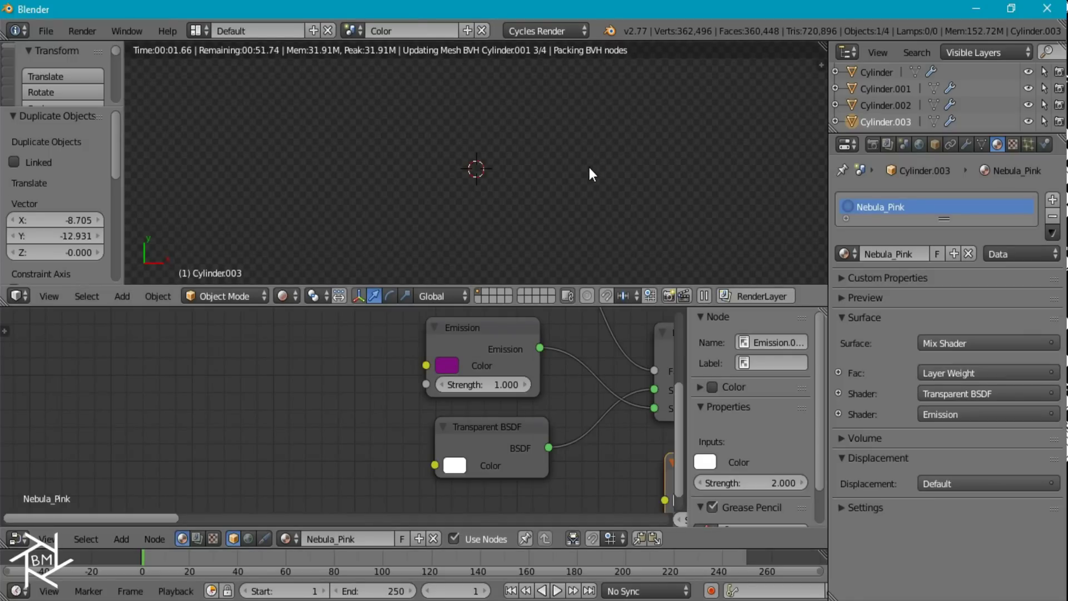
shift+middle_drag(599, 152, 560, 172)
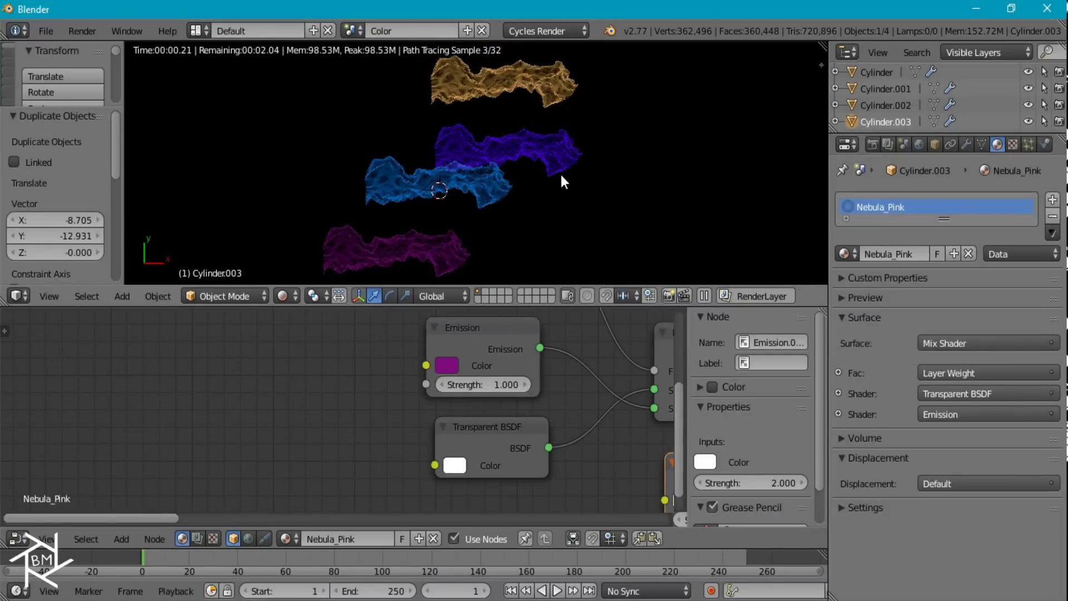
middle_drag(580, 423, 268, 493)
scroll(552, 405, down, 7)
middle_drag(572, 424, 411, 386)
scroll(449, 368, up, 6)
drag(405, 365, 593, 400)
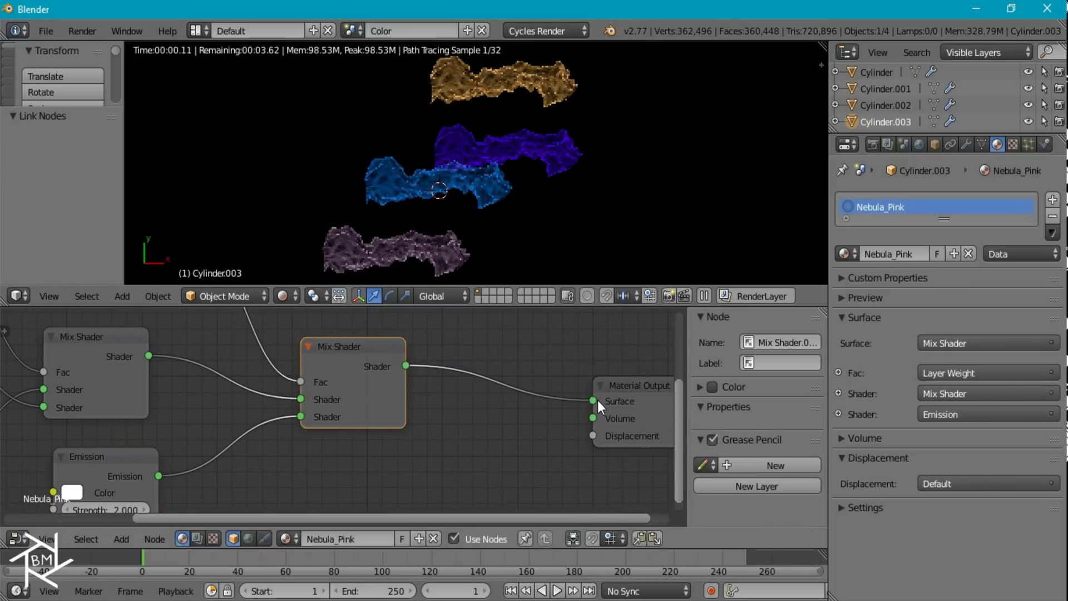
Step: Connect the last Mix Shader to the Material Output's Surface in the blue, purple and orange cylinders' materials
scroll(403, 156, up, 3)
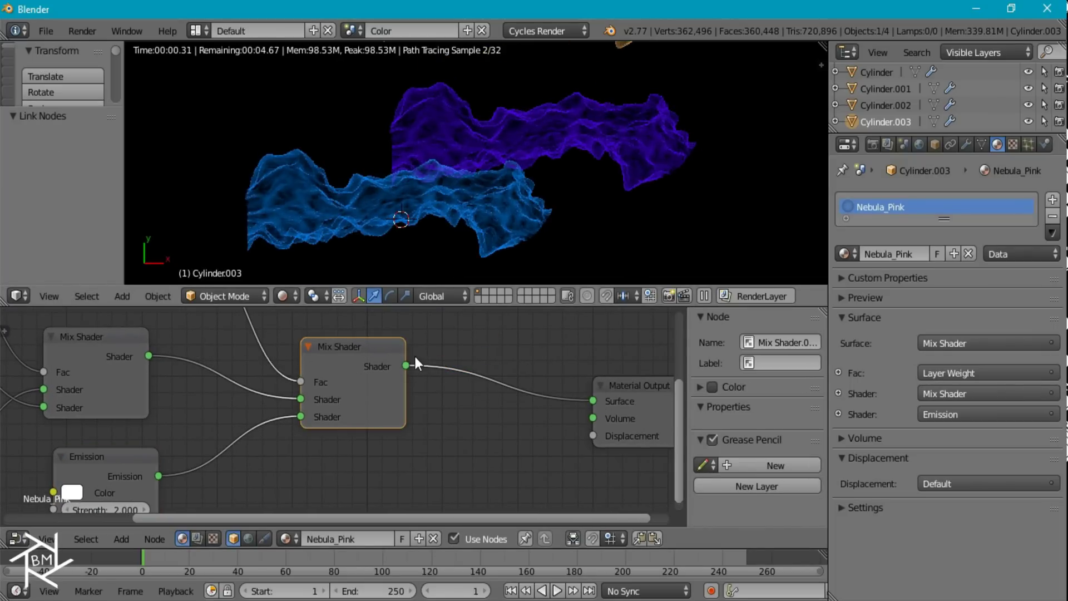
right_click(481, 262)
drag(407, 367, 595, 403)
right_click(628, 151)
drag(406, 366, 592, 401)
shift+scroll(588, 115, up, 5)
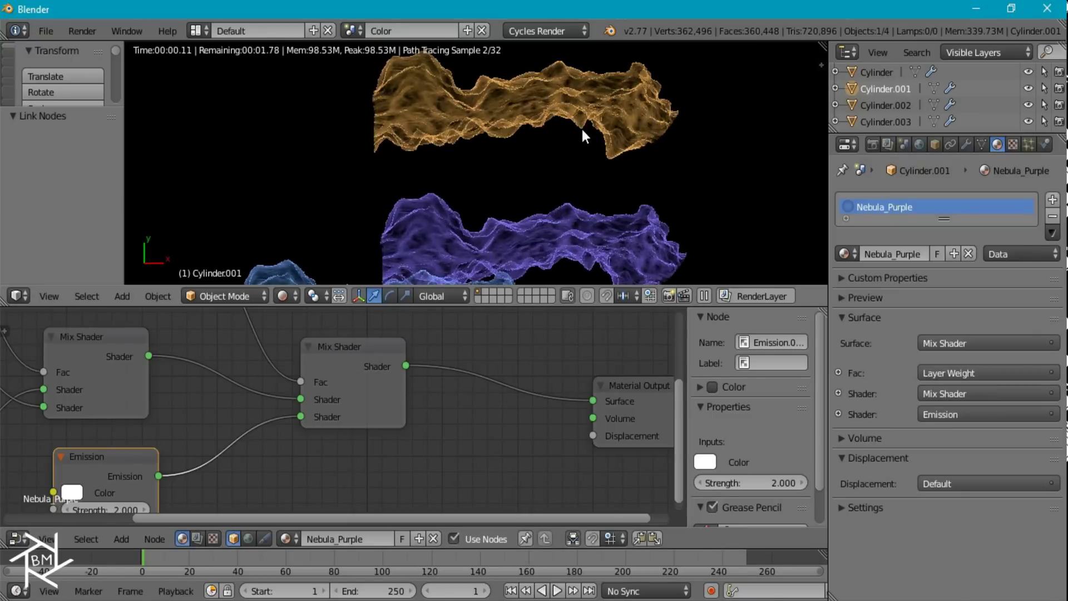
right_click(584, 105)
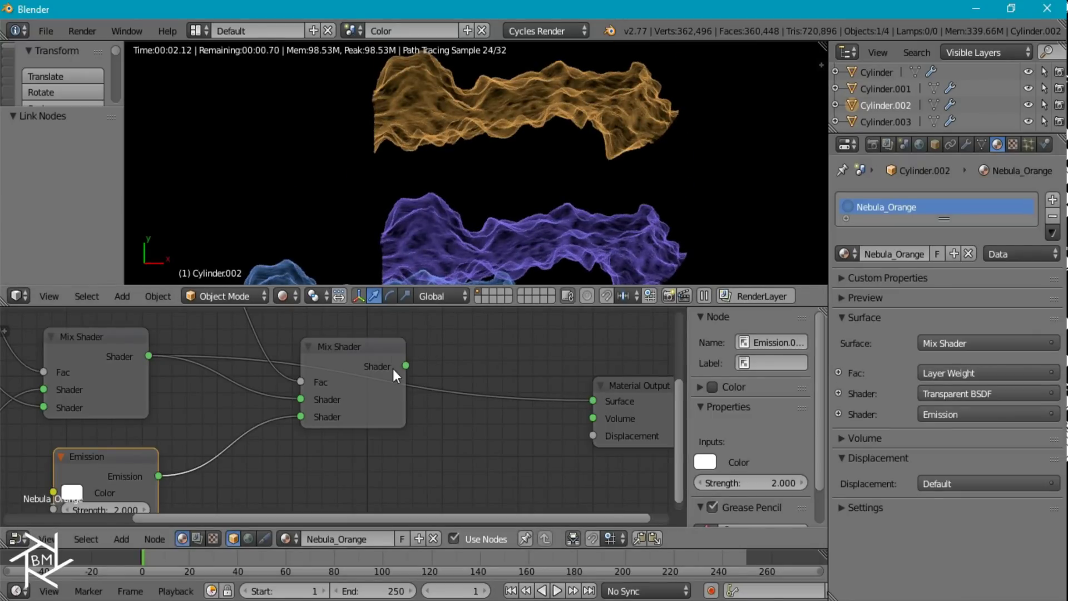
drag(406, 366, 593, 401)
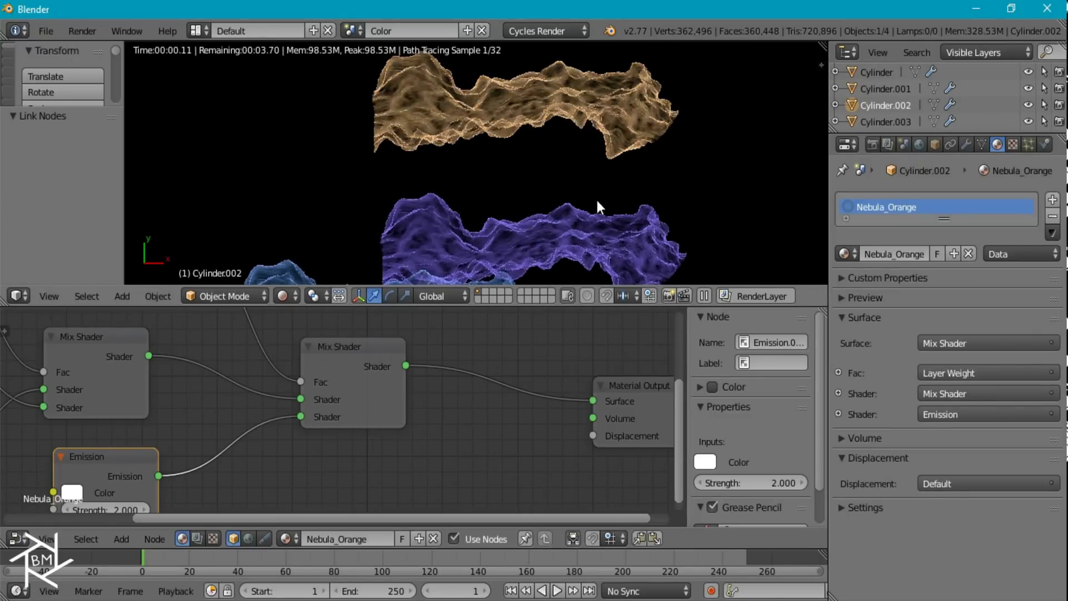
Step: Leave the rendered preview and select all four cylinders with the purple one active
scroll(537, 179, down, 3)
scroll(528, 184, down, 1)
key(shift+z)
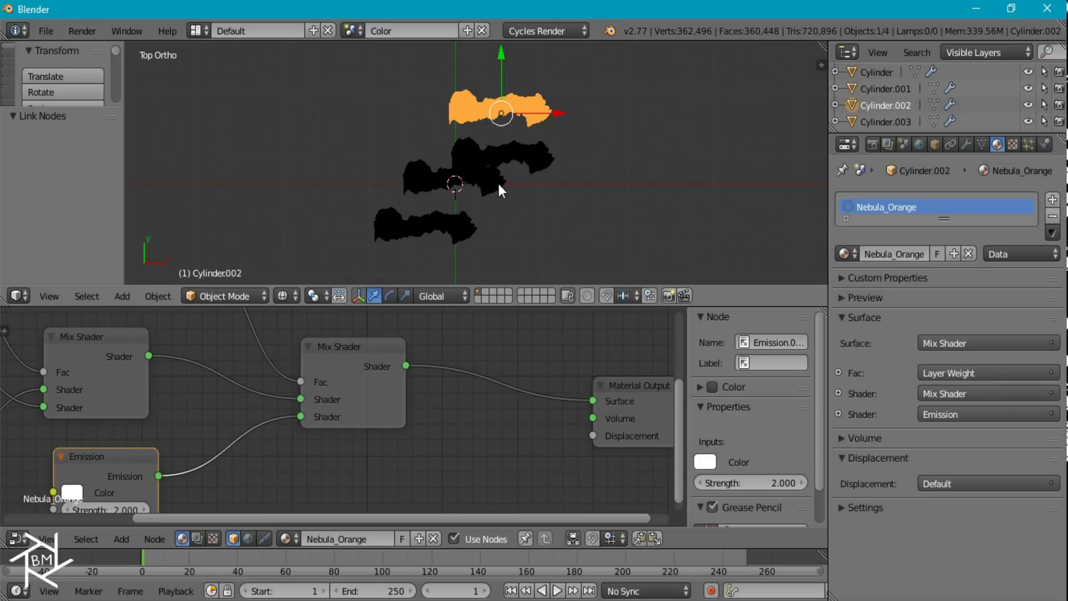
shift+right_click(437, 227)
shift+right_click(499, 151)
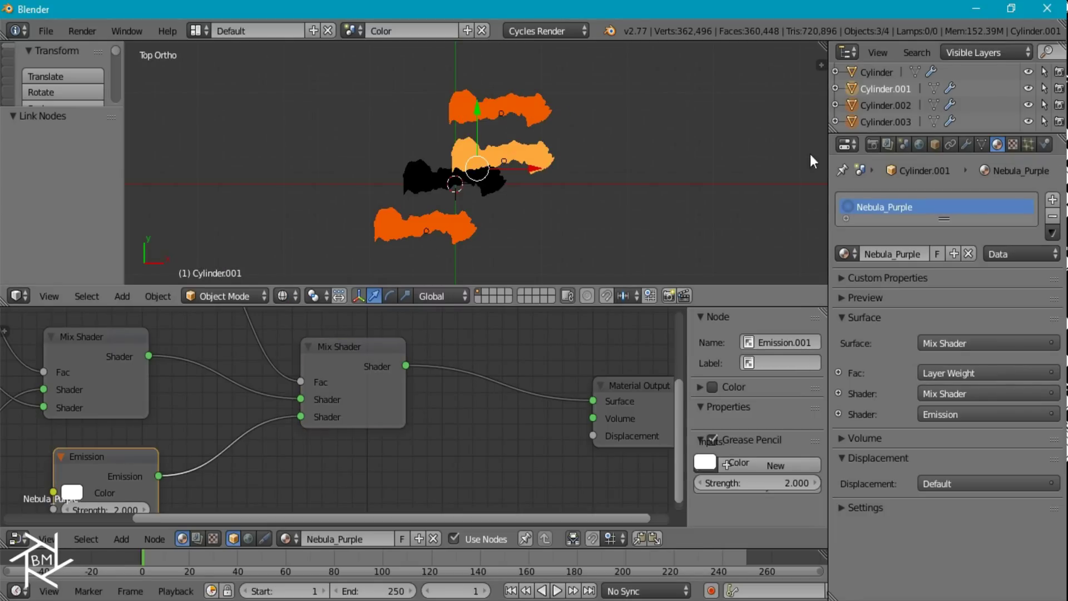
shift+right_click(495, 174)
key(a)
key(a)
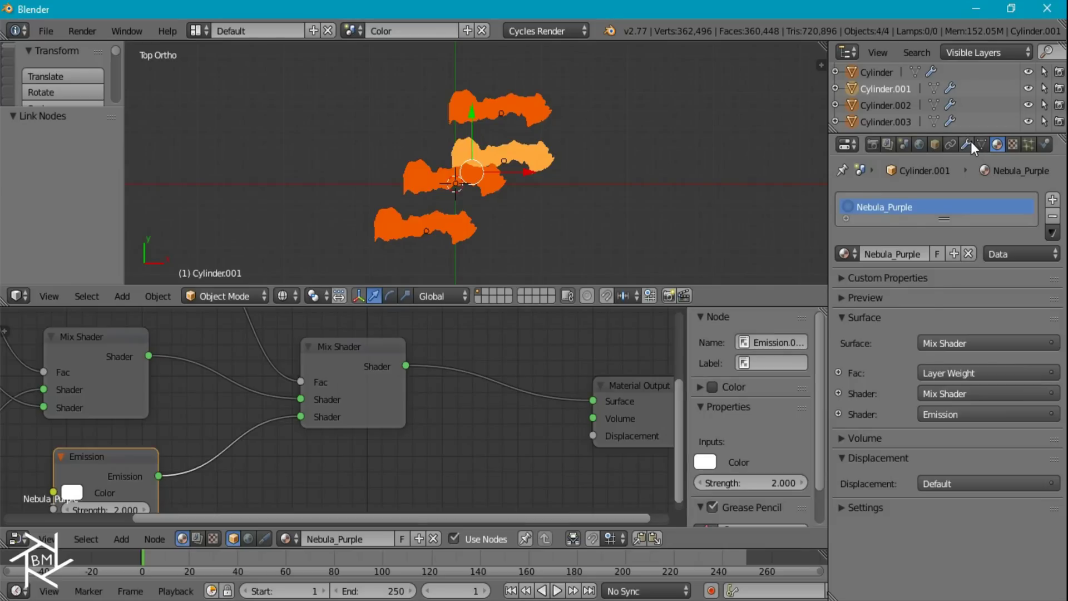
Step: Hide the purple cylinder's Subdivision Surface modifiers in the viewport and link its modifiers to the other three selected cylinders
click(967, 144)
click(960, 227)
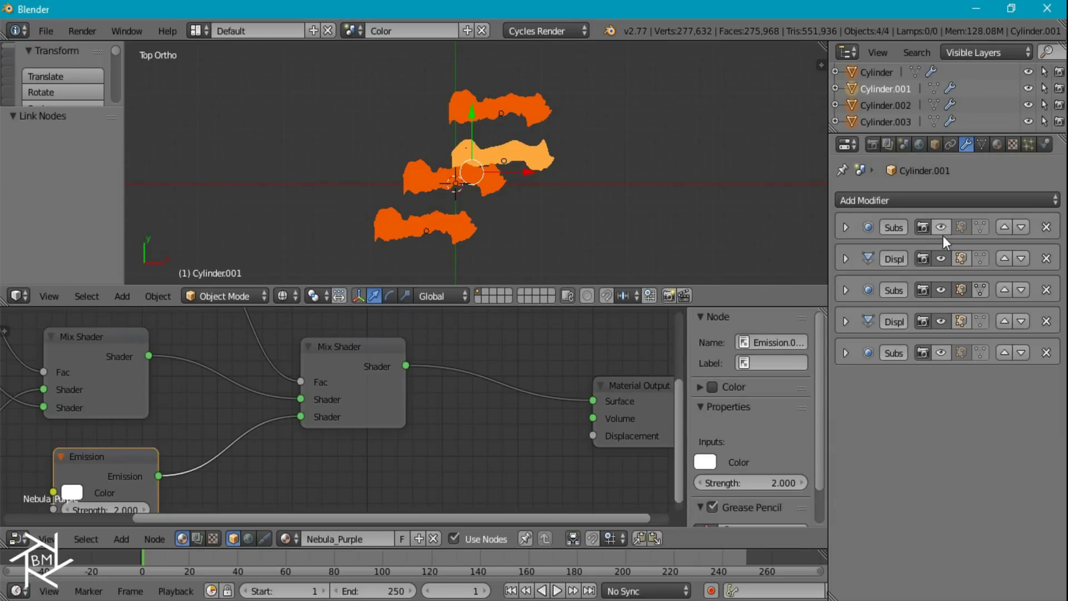
click(960, 289)
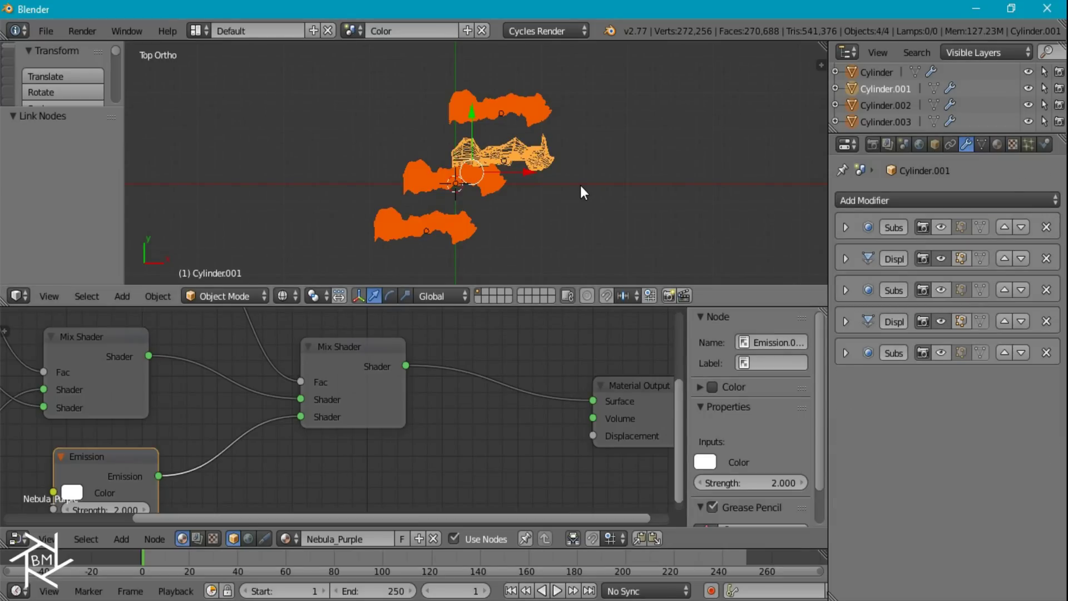
key(ctrl+l)
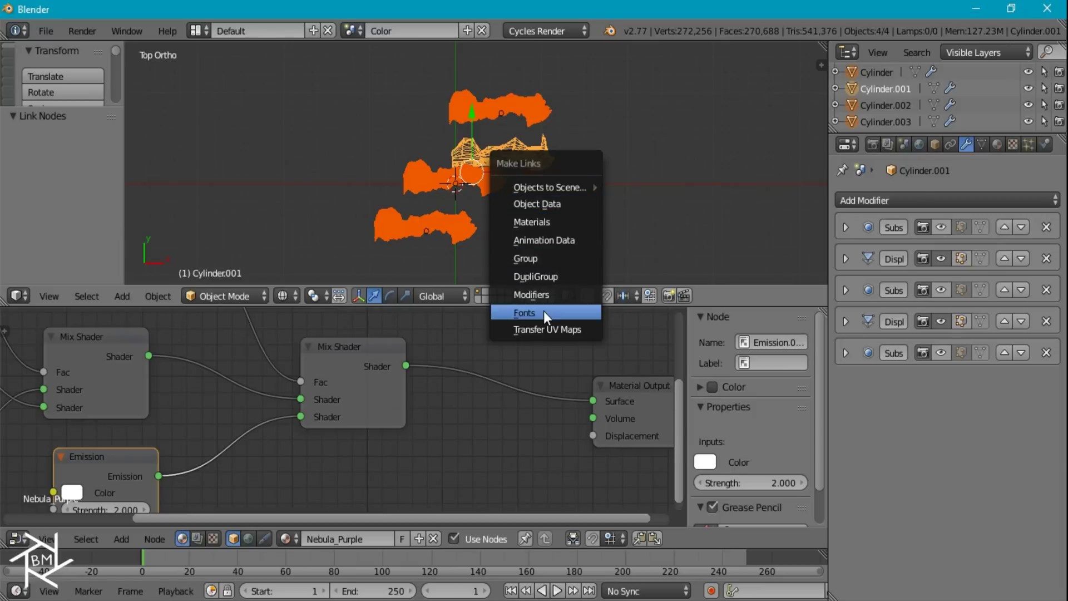
click(545, 293)
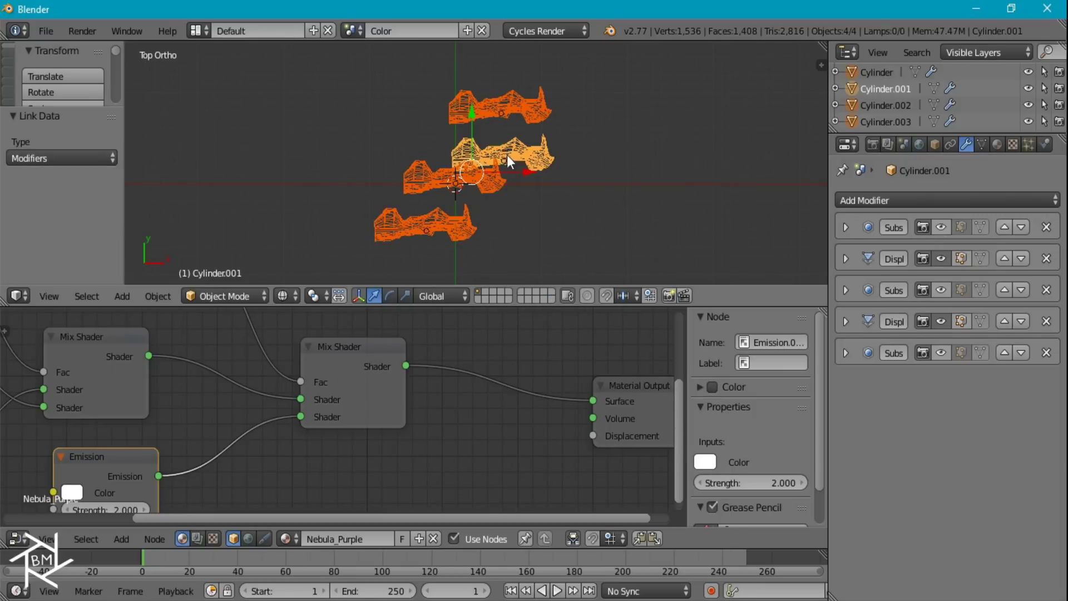
Step: Add a camera at the origin, look through it, and move it 10 units along the global Z axis
scroll(506, 169, down, 3)
scroll(506, 169, up, 3)
key(shift+a)
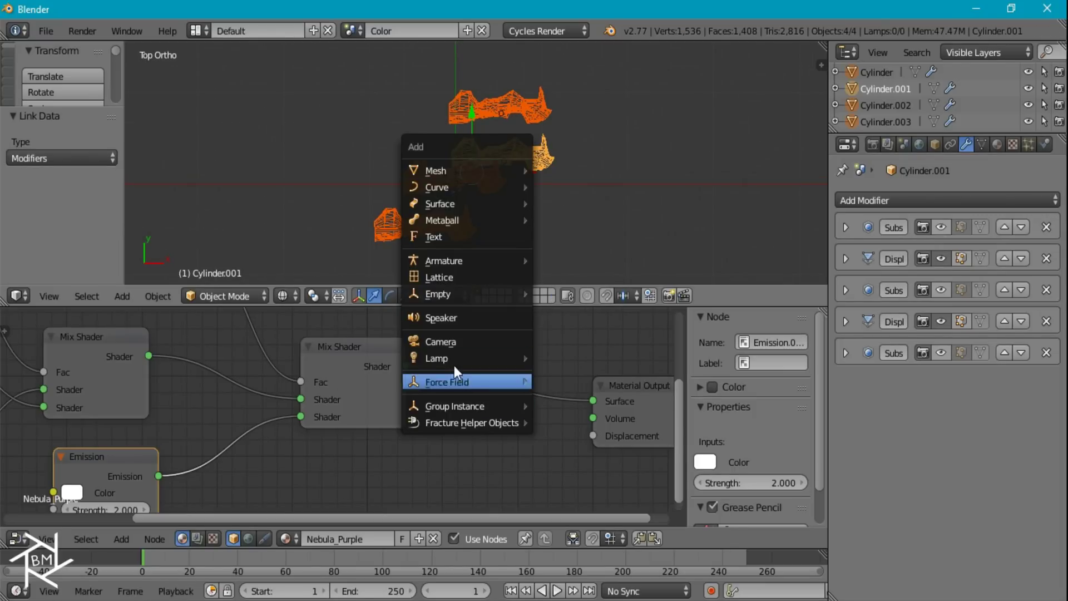
click(465, 341)
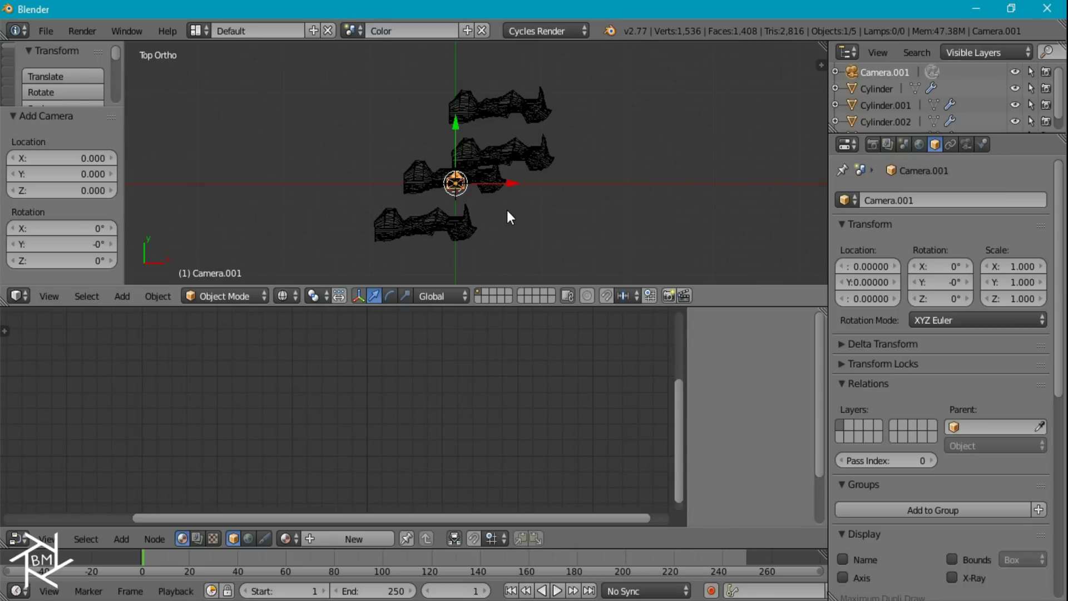
key(KP_0)
key(g)
key(z)
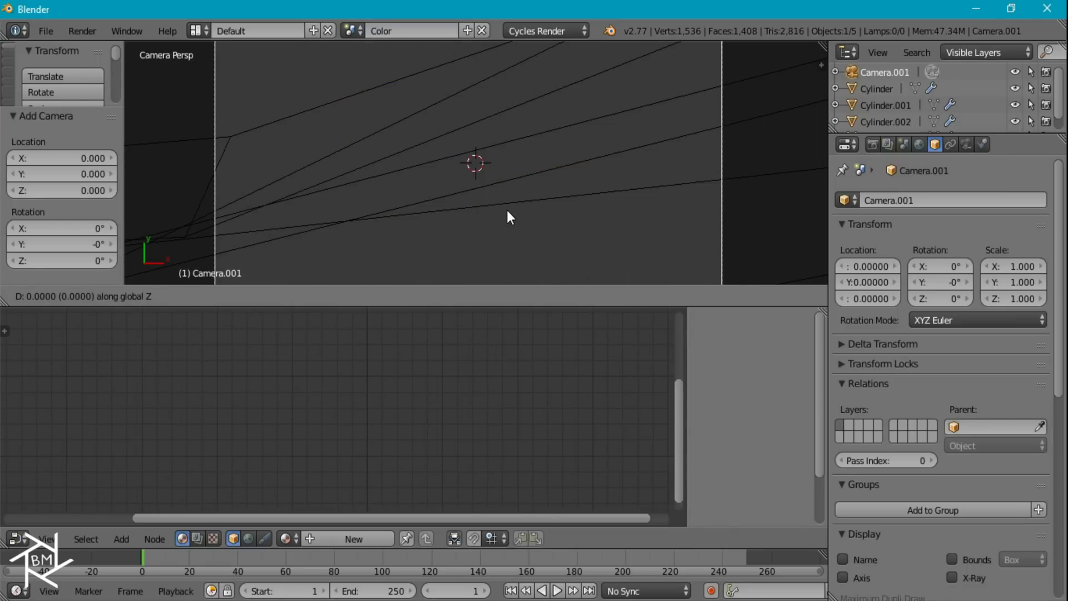
text(10)
key(Return)
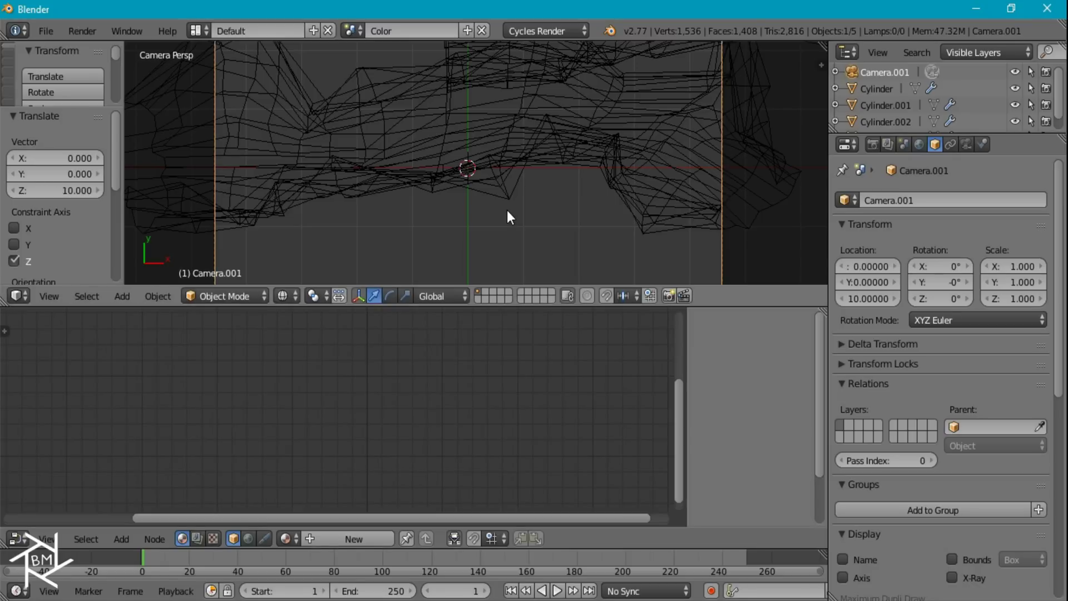
Step: Invert the selection to get all four cylinders without the camera, and scale them together
scroll(526, 196, down, 3)
key(ctrl+i)
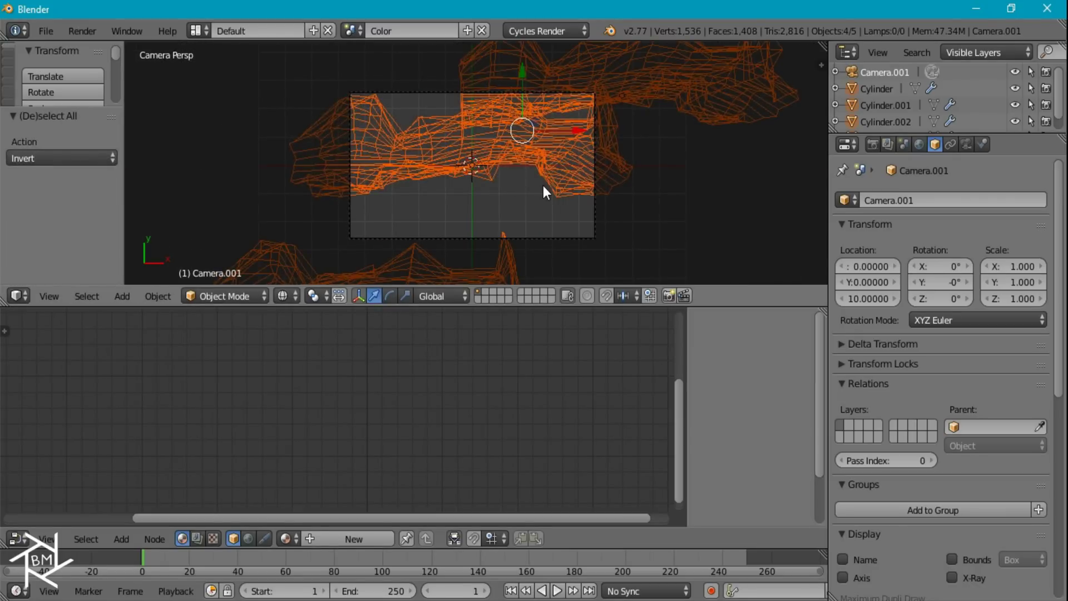
scroll(539, 192, down, 3)
text(s)
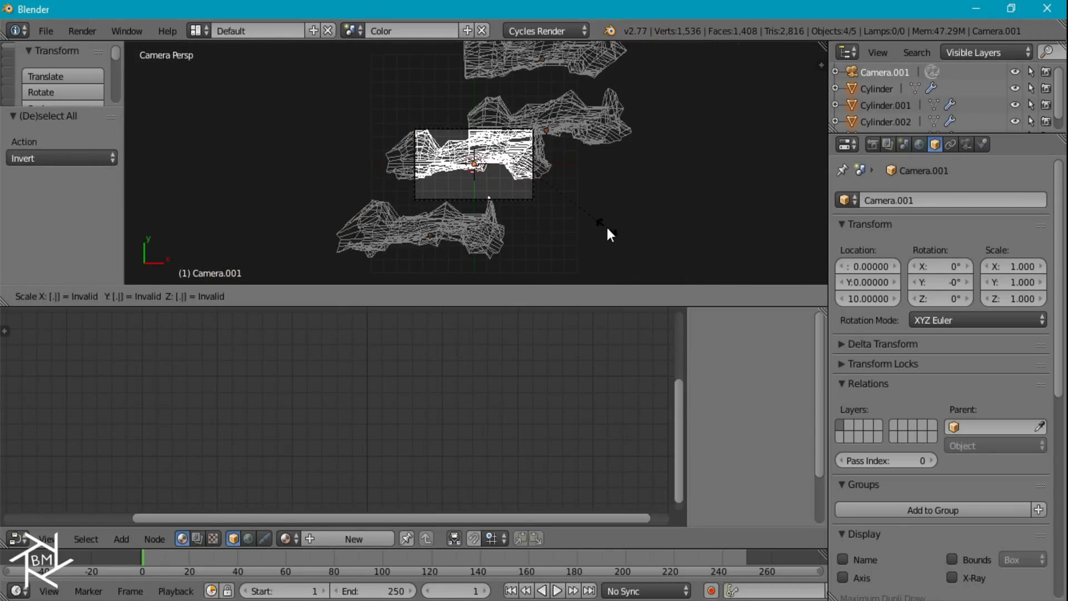
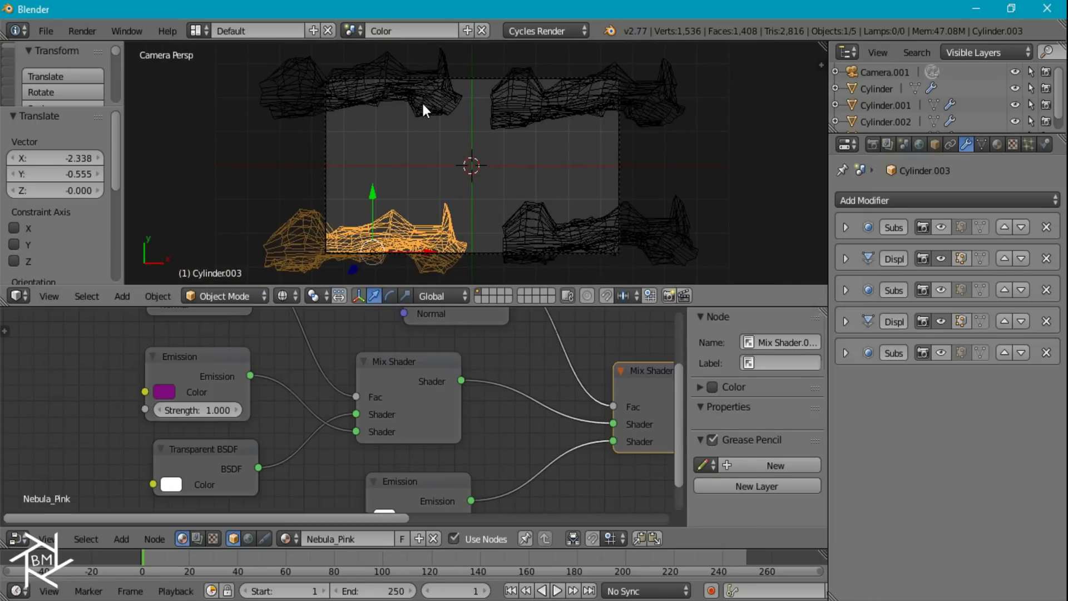
Step: Move, scale and freely rotate the blue cylinder so it tilts across the camera frame's upper-left corner
right_click(426, 108)
key(g)
click(454, 132)
key(s)
click(473, 139)
key(r)
click(470, 118)
key(r)
key(r)
click(437, 109)
key(g)
click(402, 96)
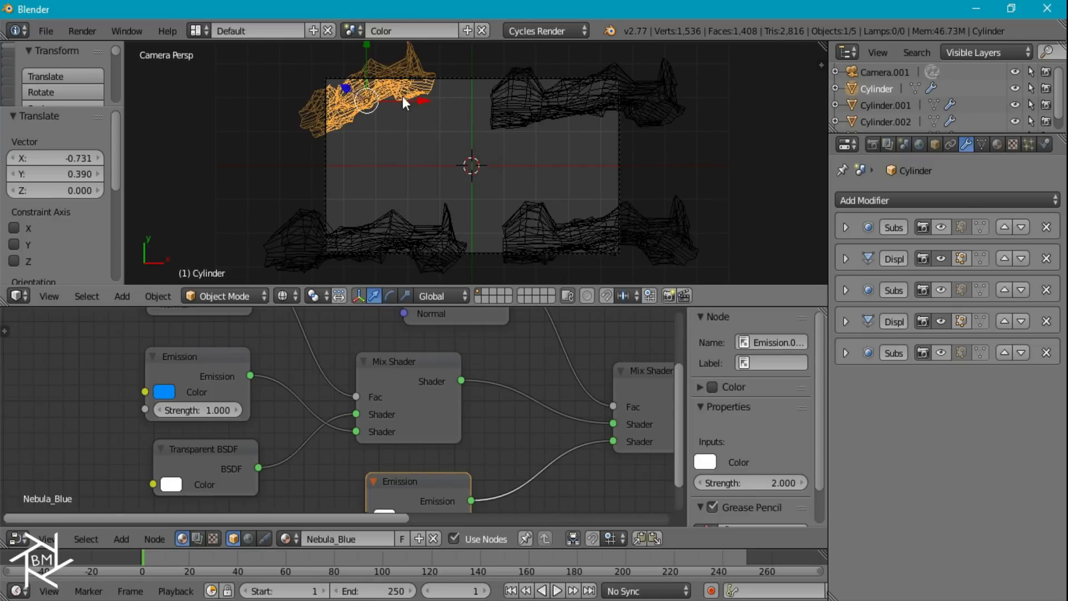
Step: Duplicate the blue cylinder below the original, trackball-rotate the copy and scale it up by about 1.31
key(shift+d)
click(466, 132)
key(r)
key(r)
click(458, 268)
key(s)
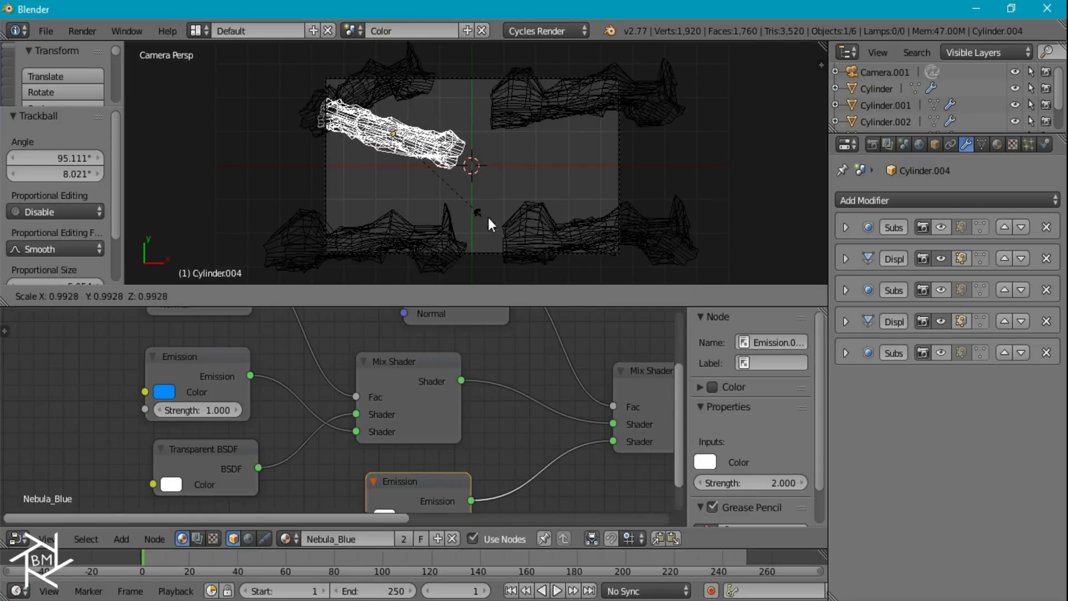
click(524, 228)
Step: Duplicate the enlarged blue cylinder upward, scale the copy to about 0.67 and trackball-rotate it about -71°
key(shift+d)
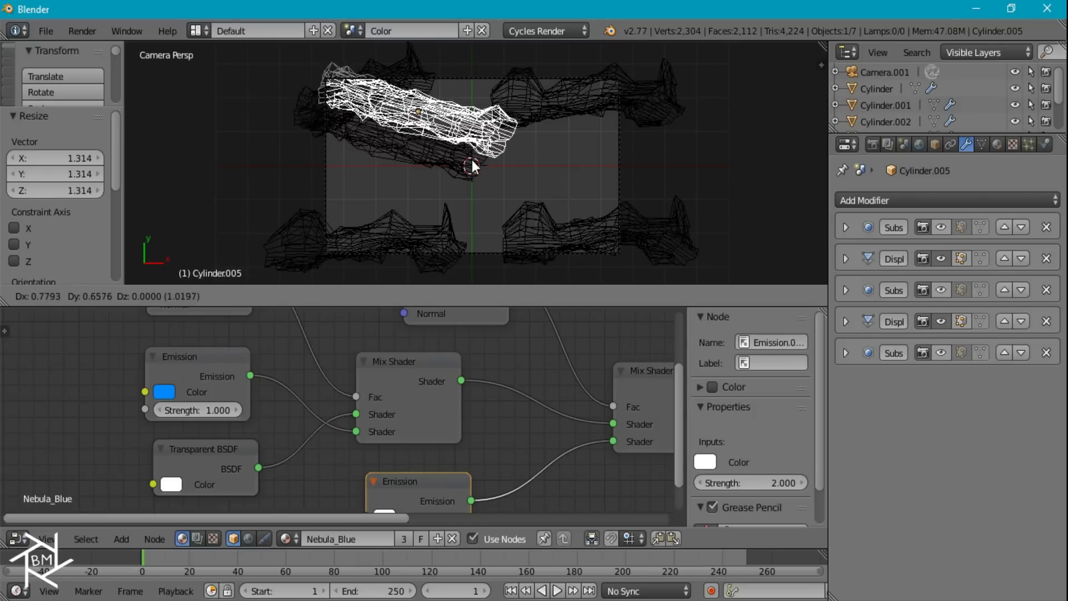
click(471, 159)
key(r)
click(509, 107)
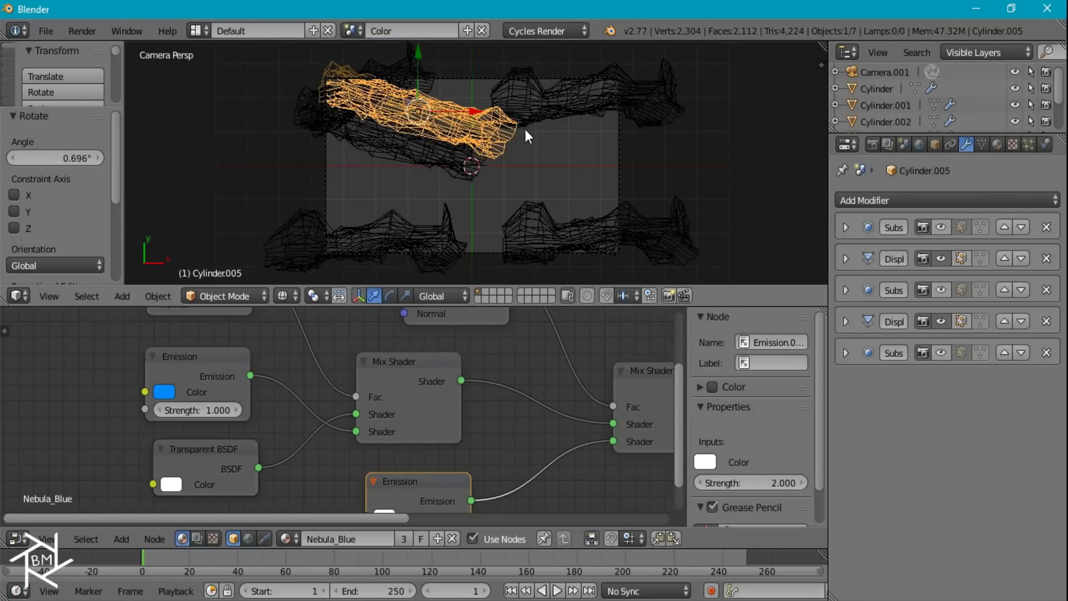
key(s)
click(491, 115)
key(r)
key(r)
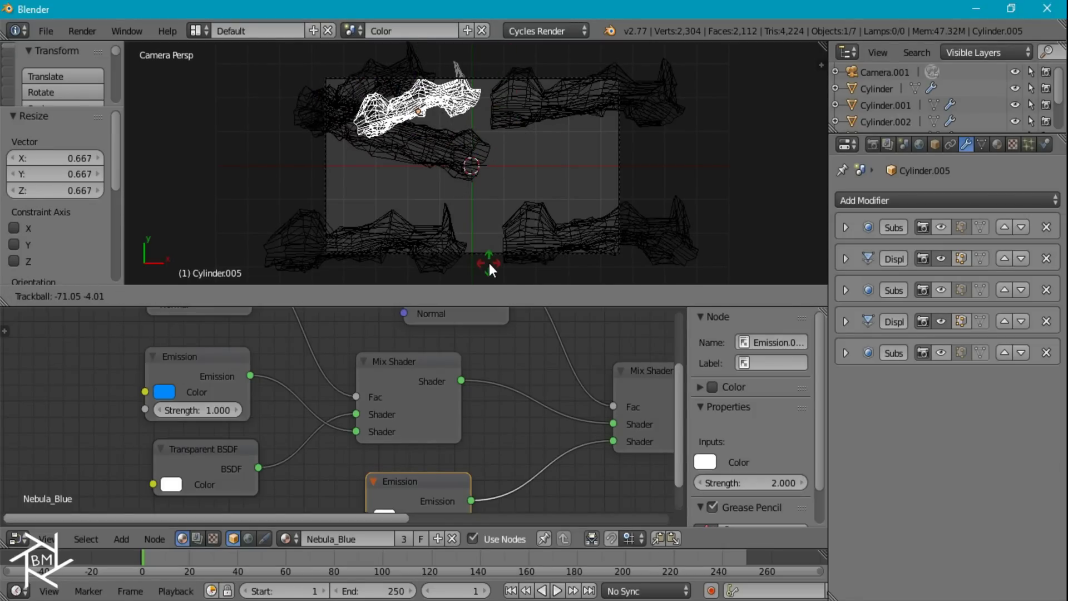
click(489, 263)
Step: Duplicate the small blue cylinder about -1.68 in X and -1.80 in Y, trackball-rotate it and scale it up by about 1.36
key(shift+d)
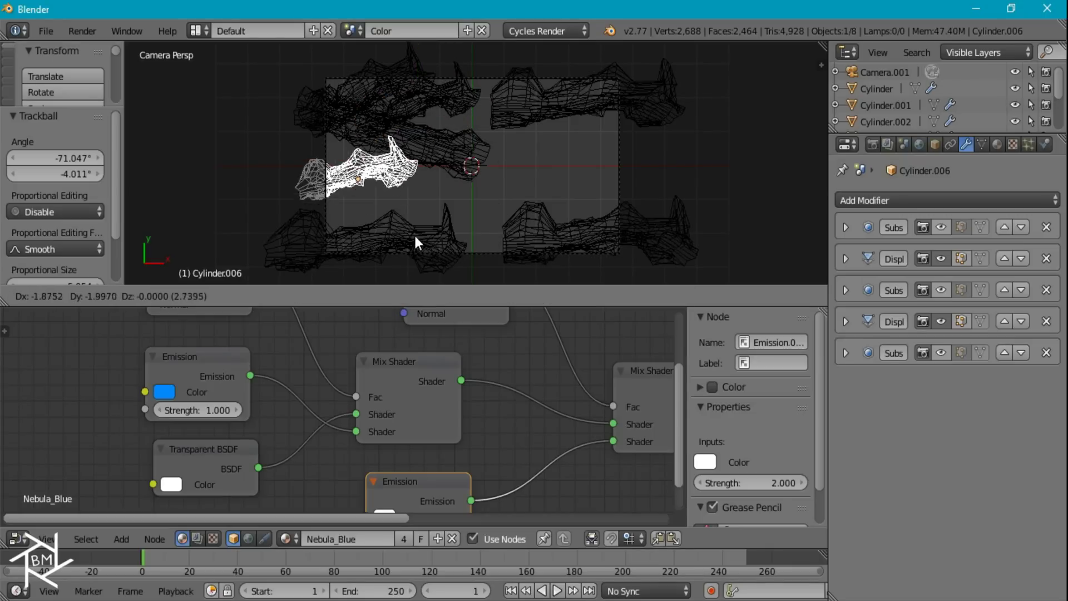
click(412, 229)
key(r)
key(r)
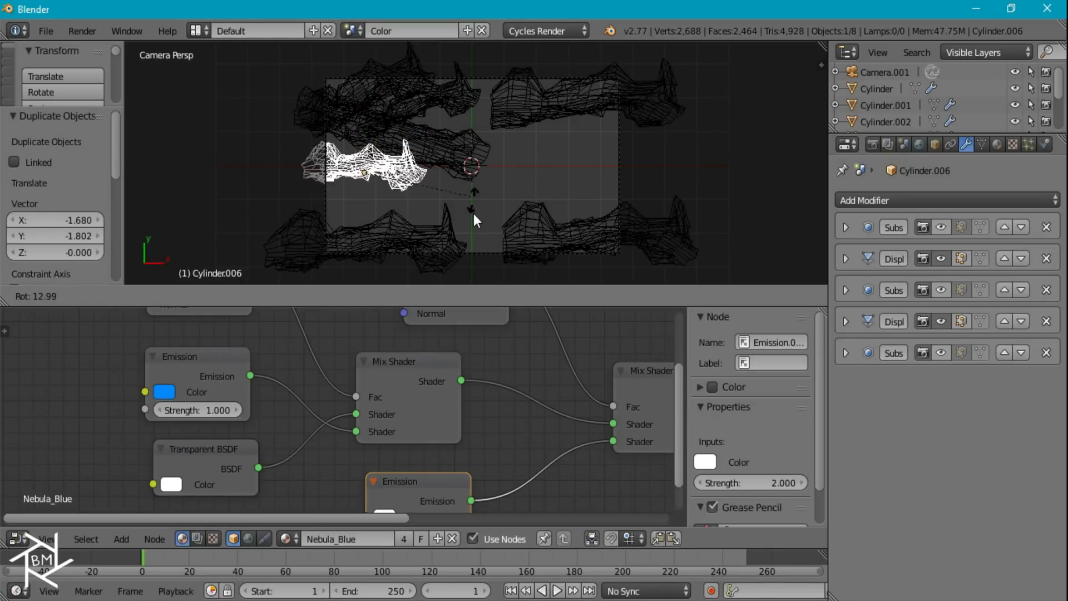
click(292, 52)
key(s)
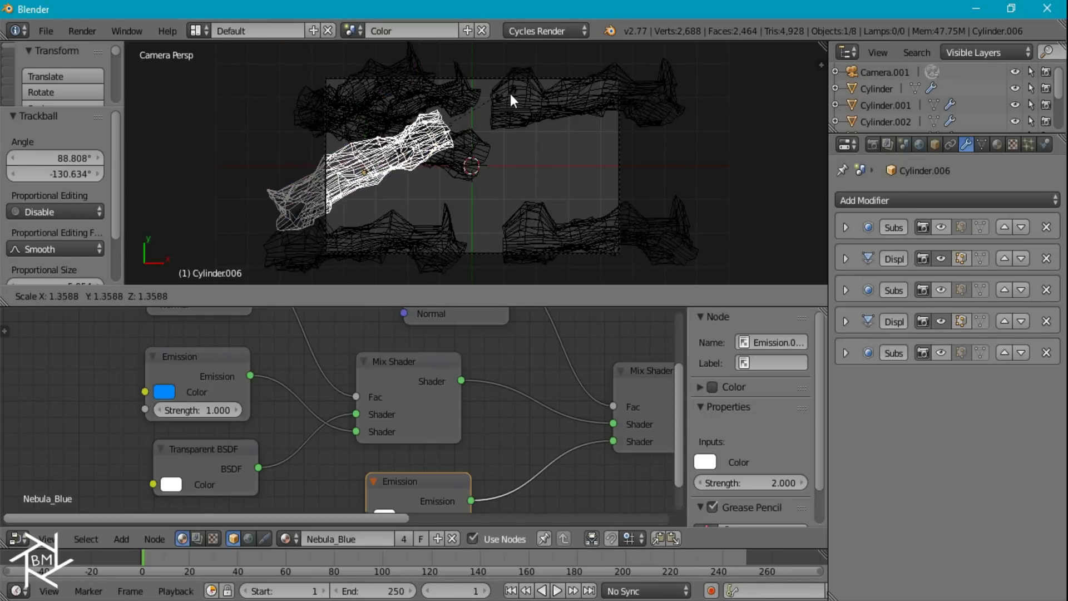
click(511, 94)
Step: Reposition and rotate the newest blue copy to fill the area beneath the other blue cylinders, then check the rendered preview
key(g)
click(445, 158)
key(r)
click(472, 151)
key(g)
click(472, 149)
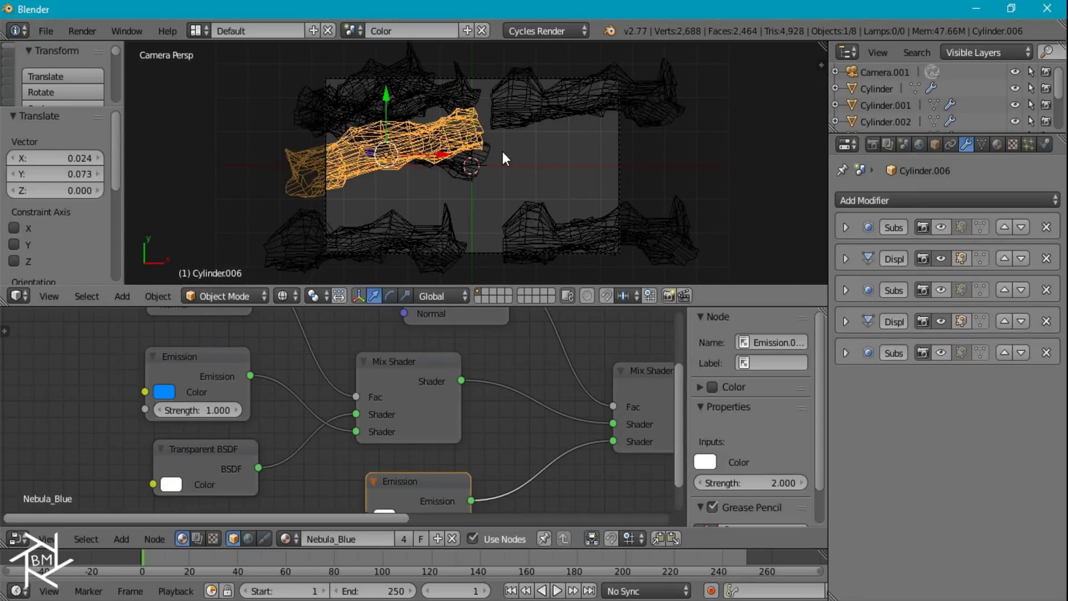
key(shift+z)
key(shift+z)
Step: Rotate the orange cylinder and move it about -0.83 along X into the camera frame's upper-right corner
right_click(566, 106)
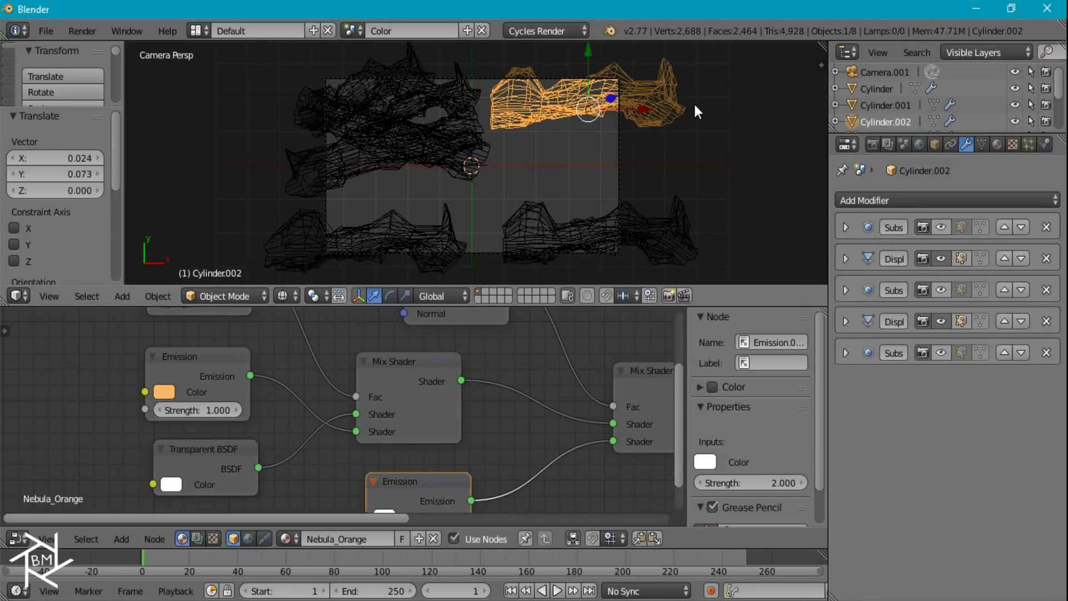
key(r)
click(679, 136)
key(g)
click(607, 132)
Step: Duplicate the orange cylinder, trackball-rotate the copy about -109° and -29°, and reposition it
key(shift+d)
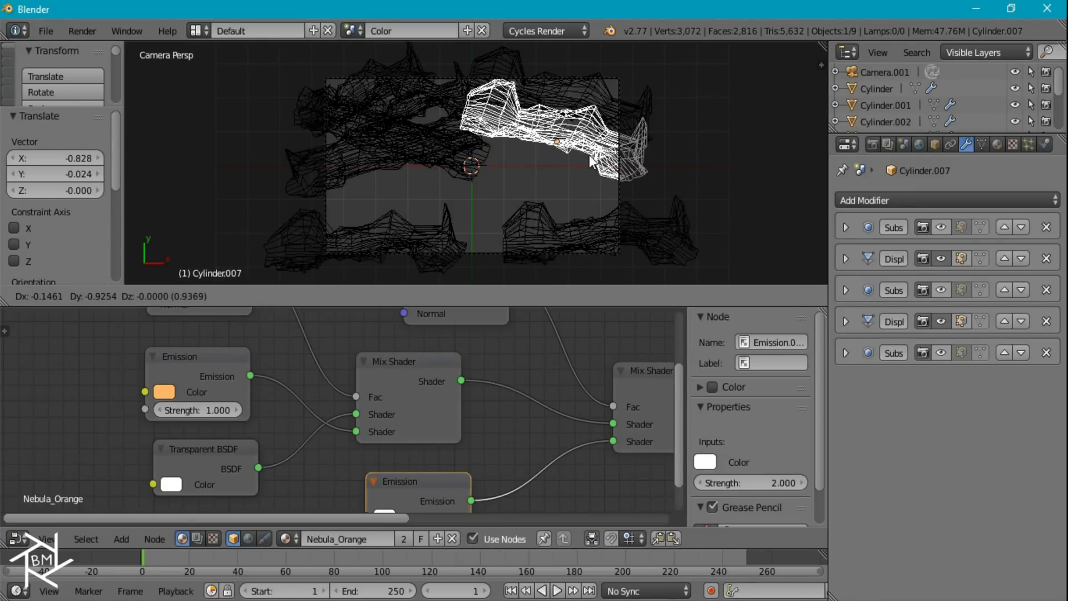
click(609, 111)
key(r)
key(r)
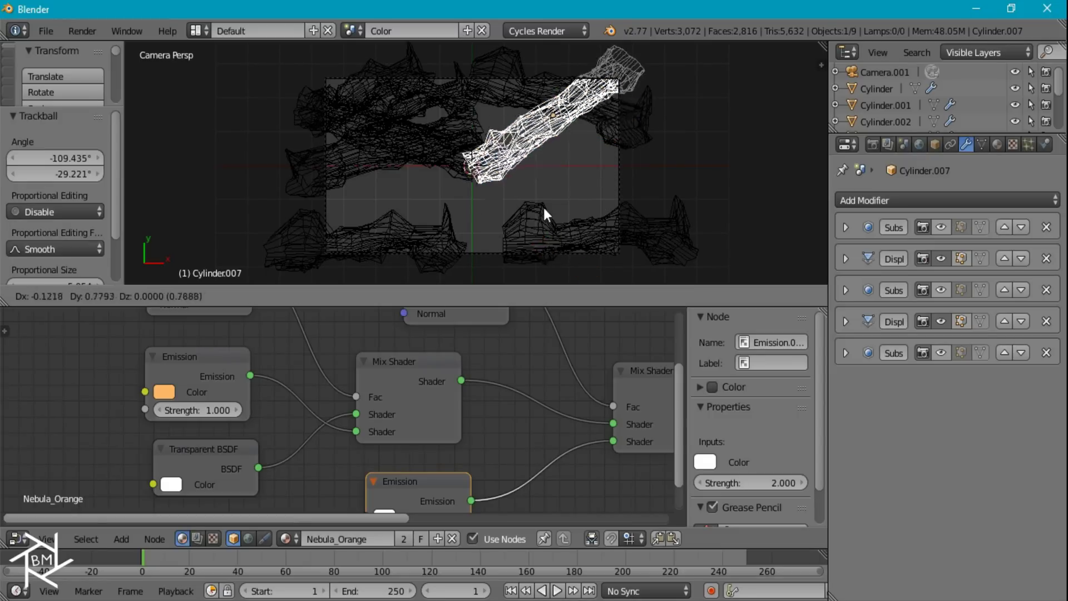
click(545, 192)
Step: Make another orange cylinder copy, trackball-rotate it about 104° and move it down along the frame's right edge
key(shift+d)
click(559, 192)
key(r)
key(r)
click(634, 72)
key(g)
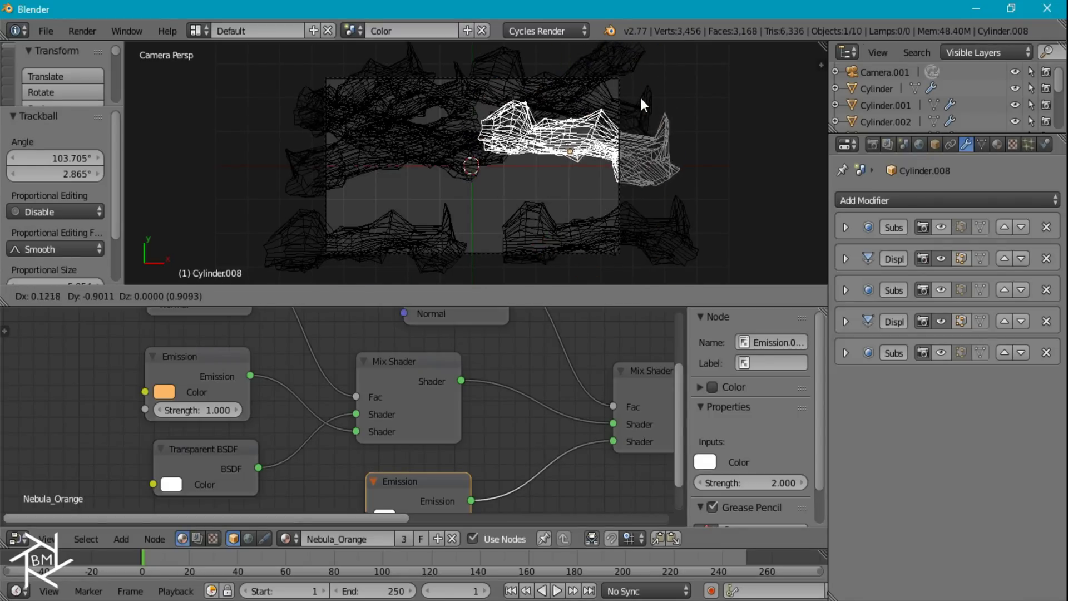
click(639, 95)
Step: Duplicate the orange cylinder toward the frame's center, shrink and rotate the copy, adjust its position and check the rendered preview
key(shift+d)
click(595, 162)
key(g)
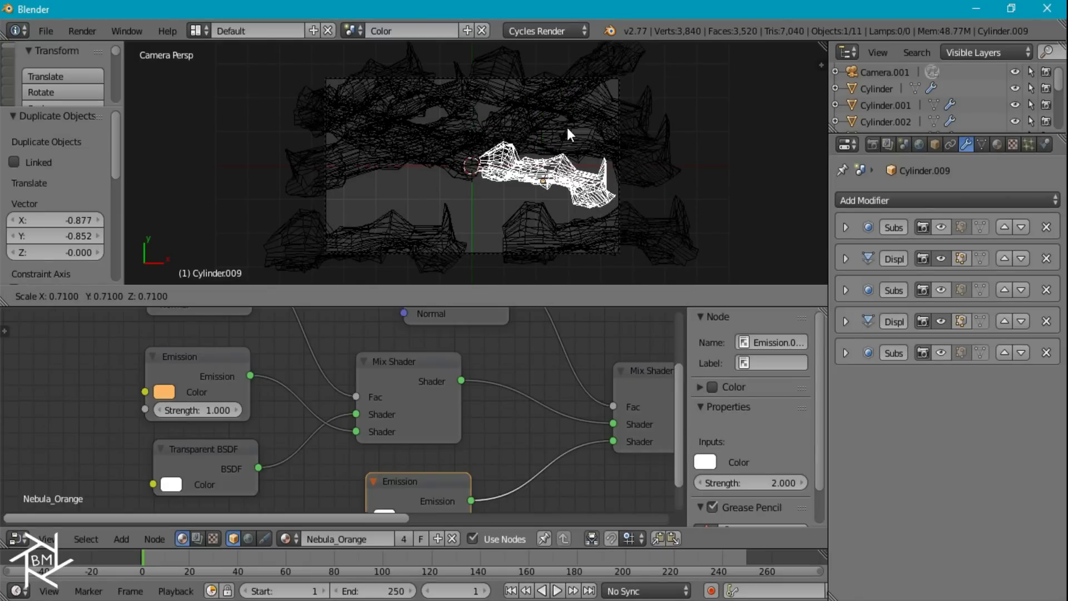
click(579, 139)
key(r)
click(579, 92)
key(g)
click(575, 91)
key(shift+z)
key(shift+z)
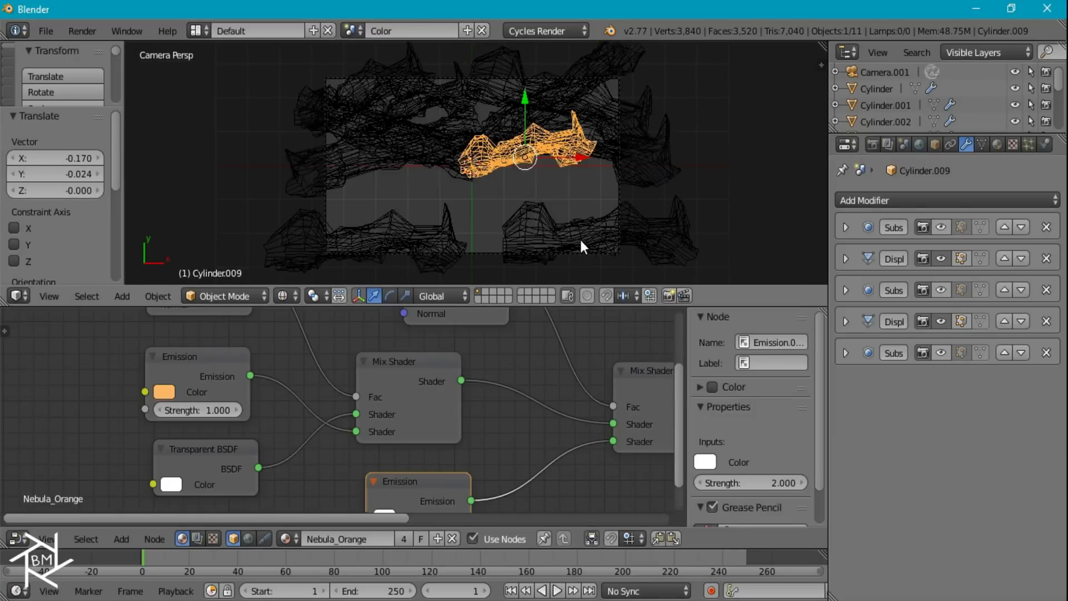
Step: Duplicate the purple cylinder, trackball-rotate the copy and move it about 2.07 up along Y
right_click(580, 235)
key(shift+d)
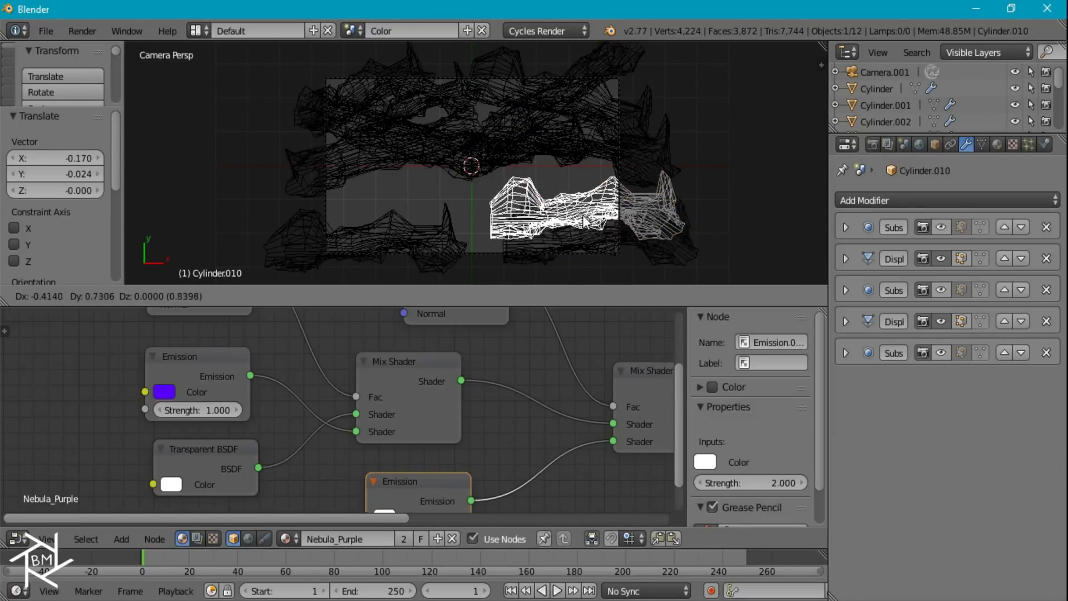
click(679, 190)
key(r)
key(r)
click(605, 74)
key(g)
click(610, 279)
Step: Rotate the purple copy, move it to the frame's lower-right edge and trackball-rotate it into place
key(r)
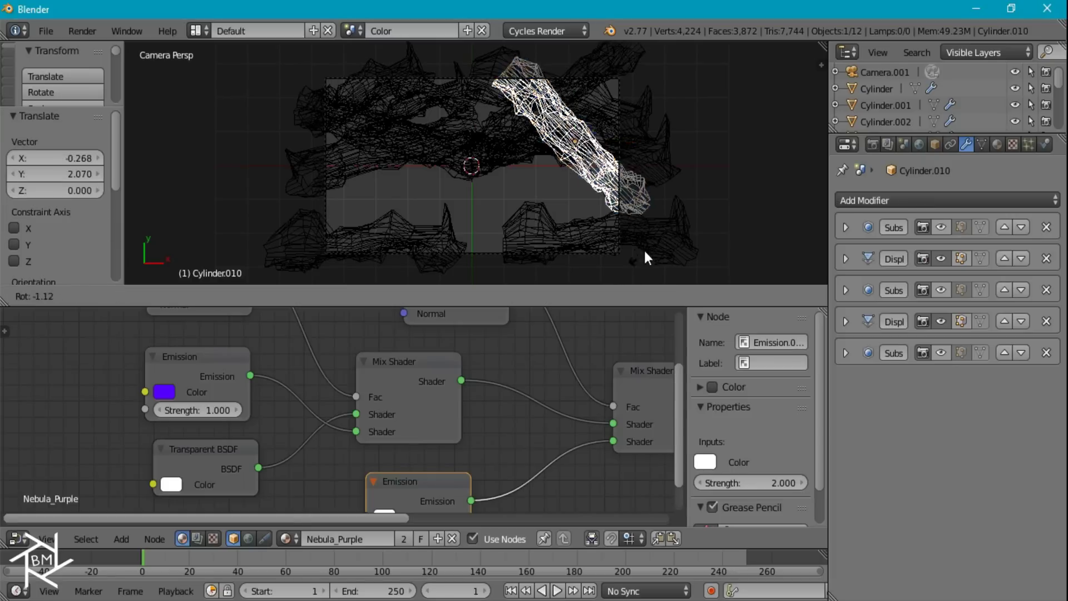
click(662, 170)
key(g)
click(659, 233)
key(r)
key(r)
click(652, 249)
Step: Duplicate the purple cylinder, rotate the copy into a steep diagonal and move it about -1.27 along X
key(shift+d)
click(584, 227)
key(r)
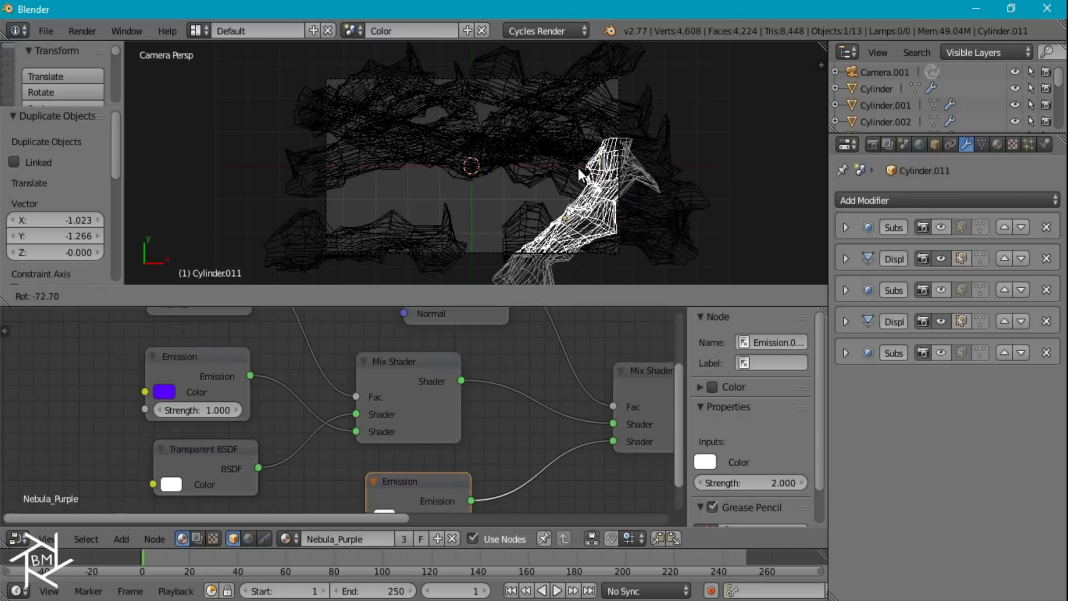
click(589, 182)
key(g)
click(541, 208)
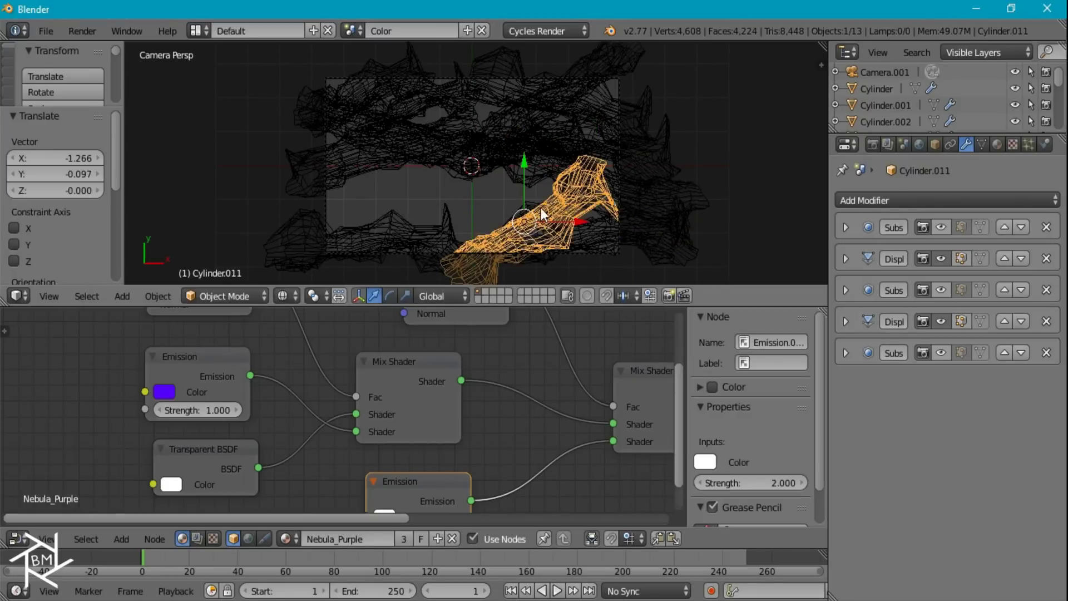
Step: Duplicate the diagonal purple cylinder, scale the copy by about 0.63, rotate it, enlarge it by about 1.28 and reposition it
key(shift+d)
click(593, 201)
key(s)
click(570, 204)
key(r)
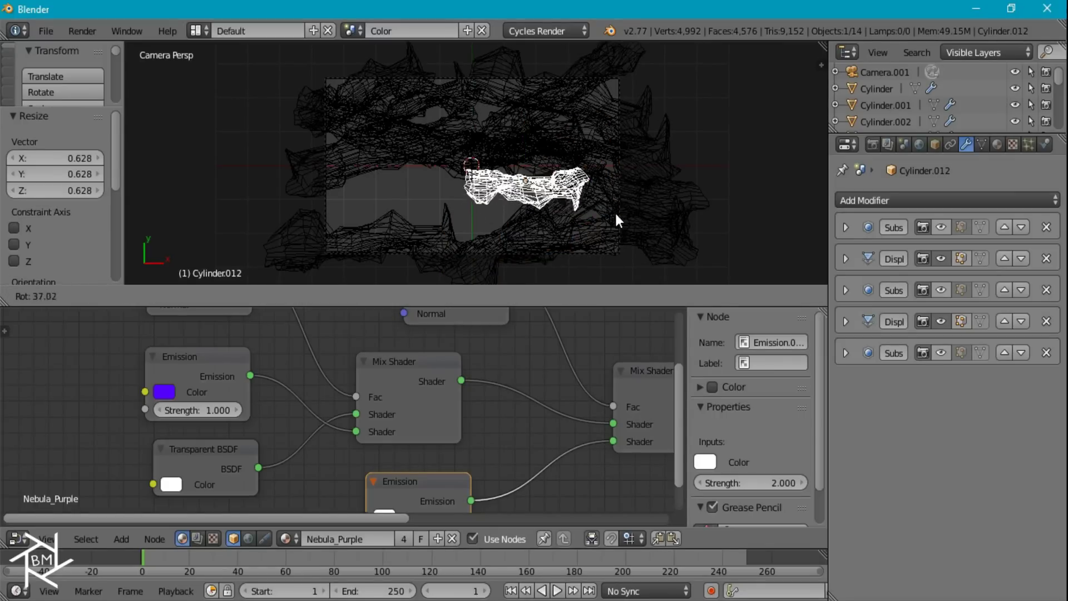
click(599, 250)
key(s)
click(613, 246)
key(g)
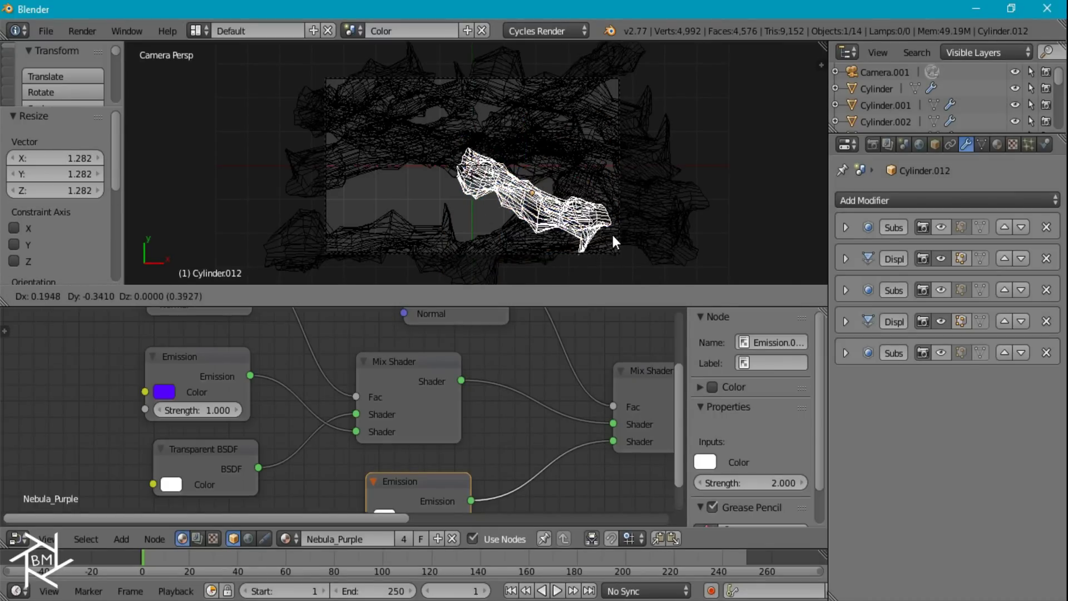
click(613, 236)
Step: Move the pink cylinder into the frame's lower-left, then duplicate it downward and trackball-rotate and scale the copy
right_click(436, 231)
key(g)
click(461, 222)
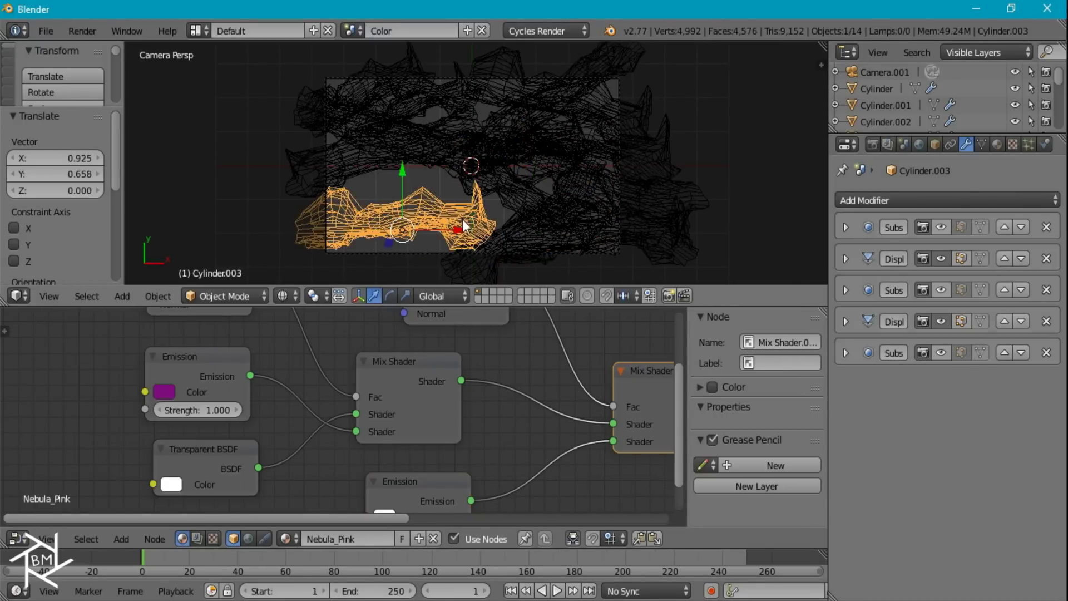
key(shift+d)
click(457, 251)
key(r)
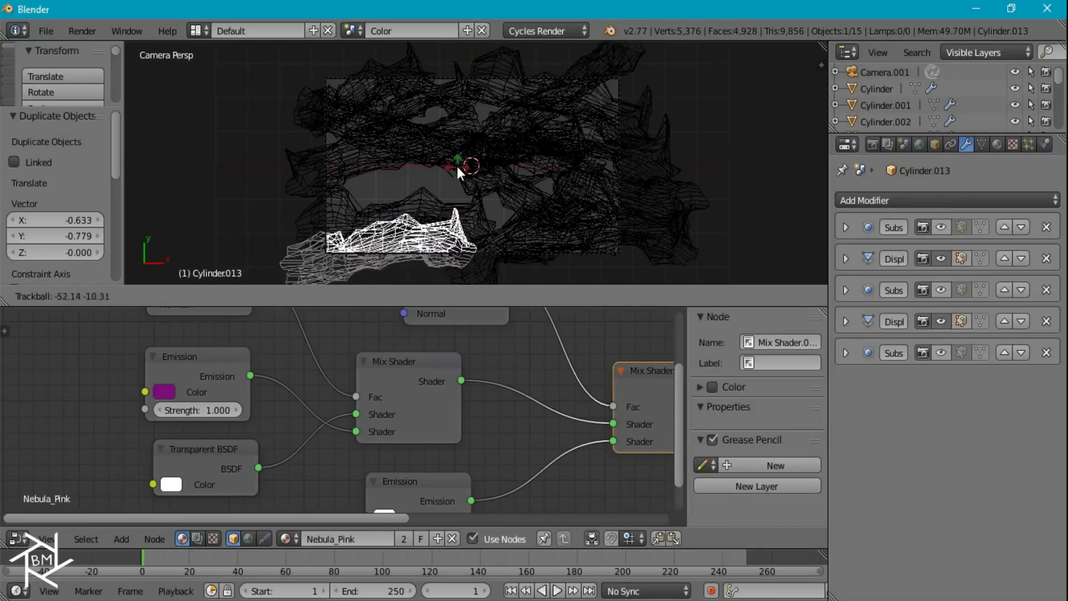
click(462, 188)
key(s)
click(449, 217)
Step: Select a pink cylinder in the frame's lower-left and adjust its position
right_click(418, 232)
key(g)
click(448, 222)
key(g)
click(446, 223)
Step: Duplicate the pink cylinder, then rotate, scale, move and trackball-rotate the copy into the gap below the blue cylinders
key(shift+d)
click(440, 197)
key(r)
click(469, 215)
key(s)
click(445, 216)
key(g)
click(449, 191)
key(r)
key(r)
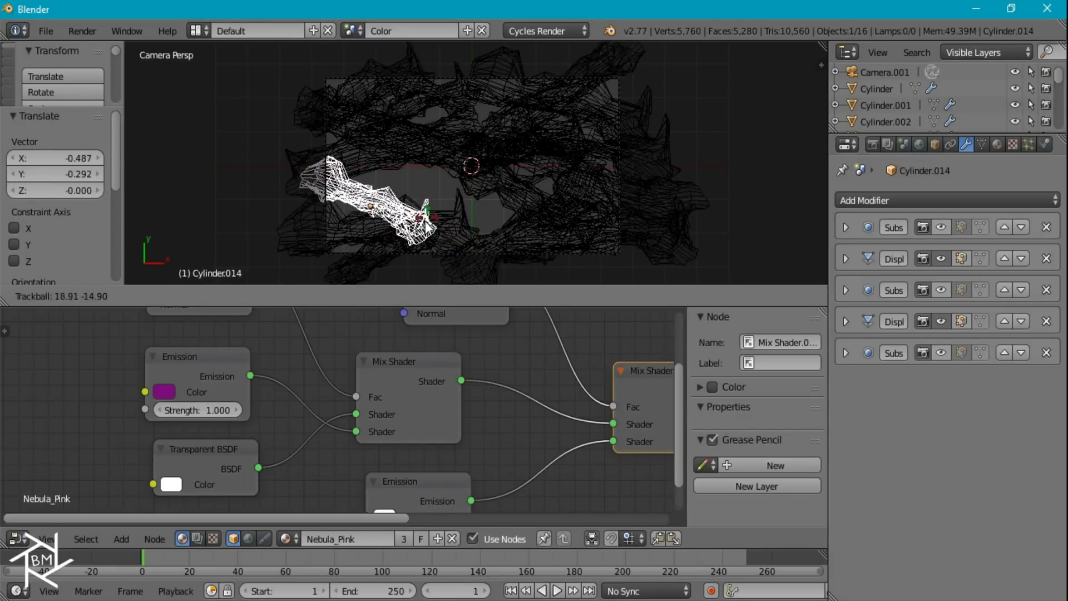
click(394, 246)
Step: Duplicate the small pink cylinder upward, rotate the copy about -47° and check the whole arrangement in rendered preview
key(shift+d)
click(417, 213)
key(r)
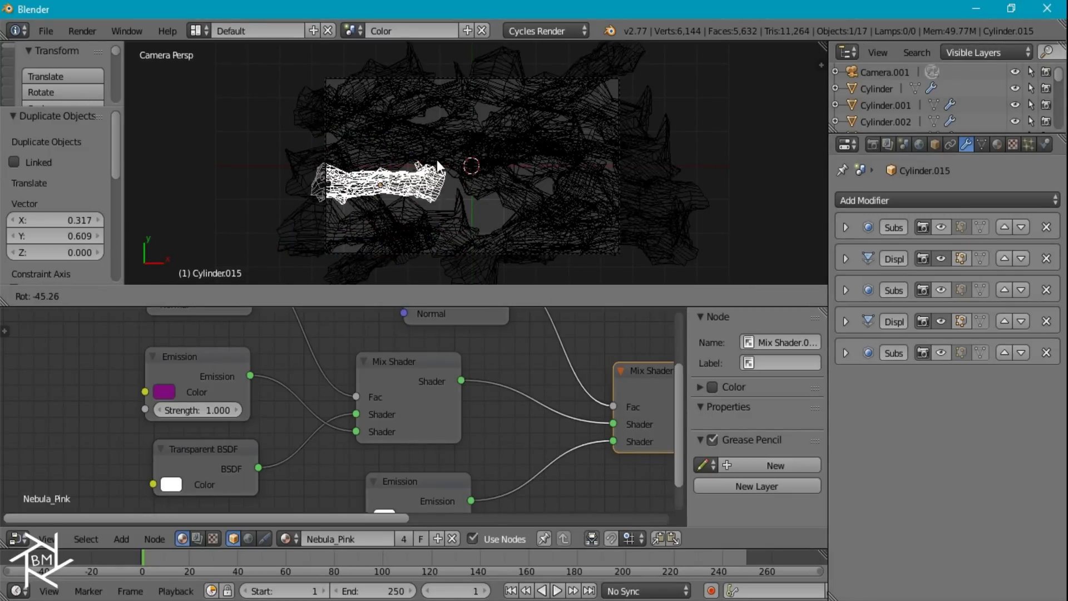
click(436, 157)
key(shift+z)
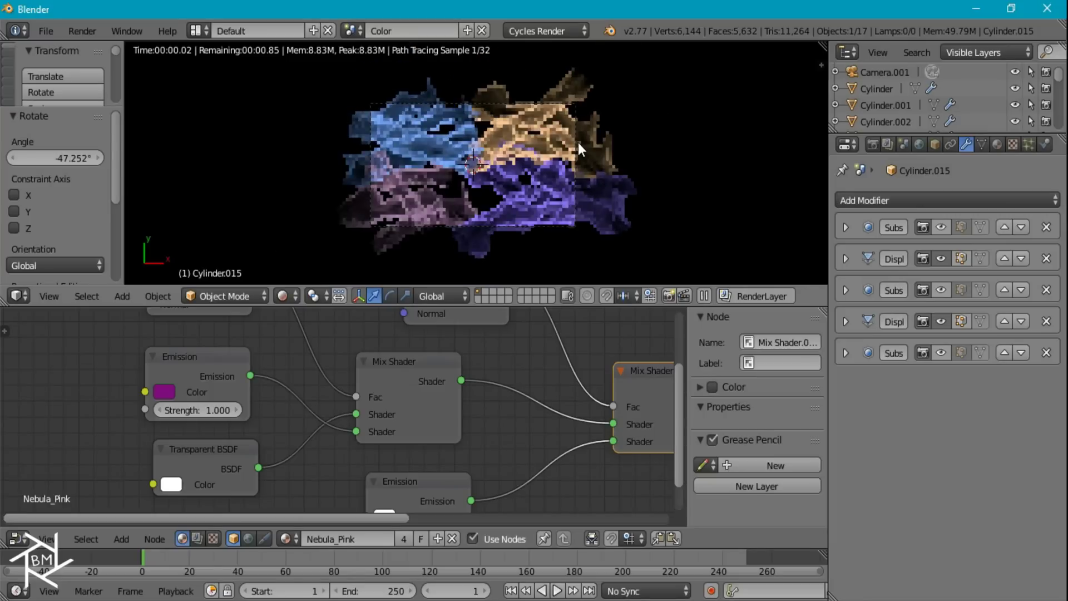
key(shift+z)
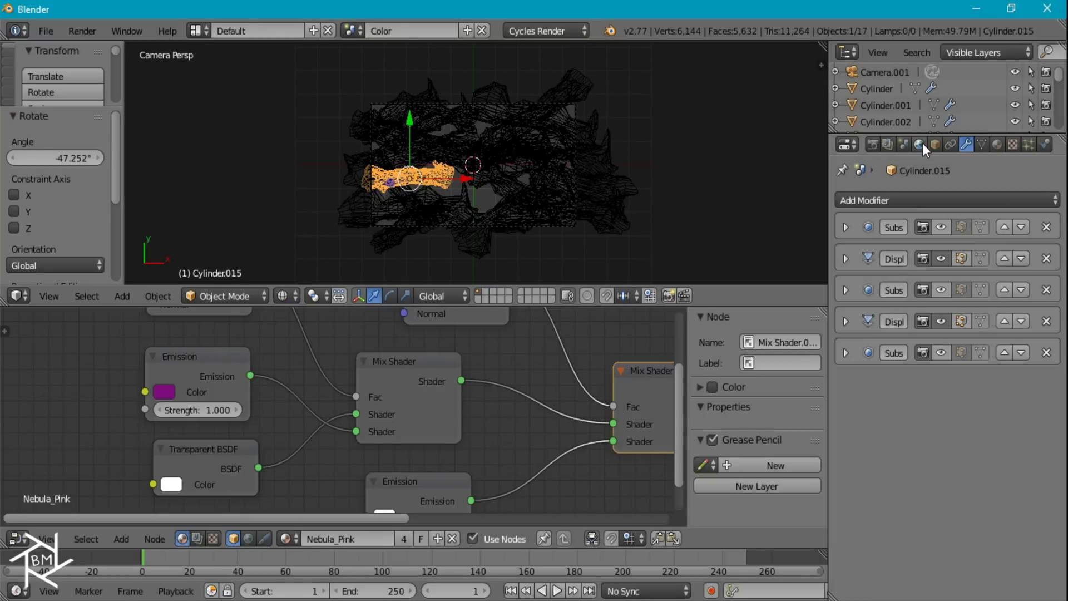
Step: Set the render samples to 1, then render the Color scene and inspect the resulting image
click(873, 145)
scroll(930, 196, down, 15)
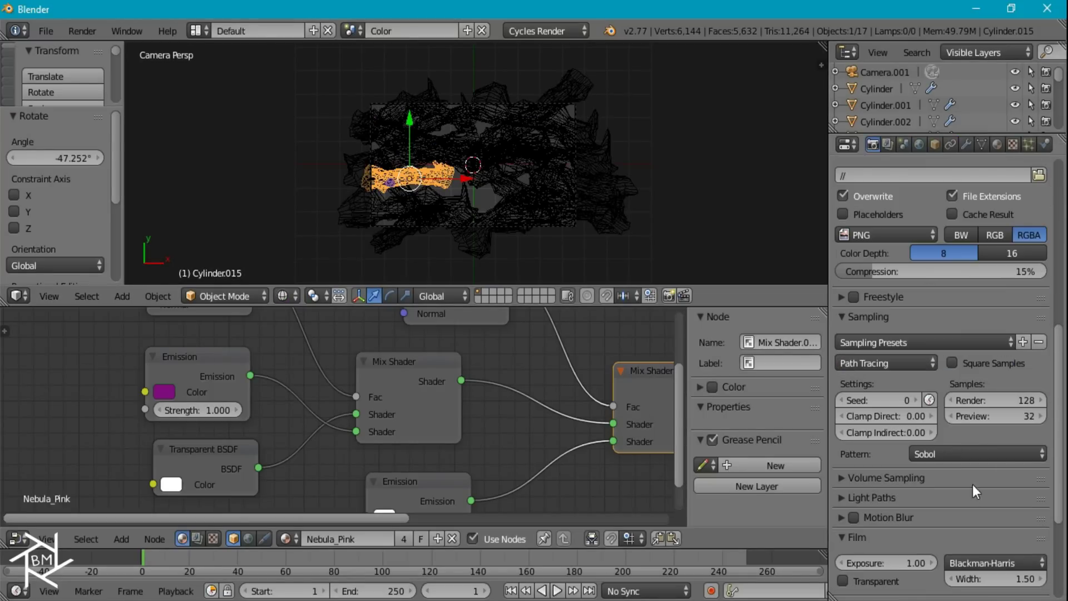
scroll(937, 229, up, 15)
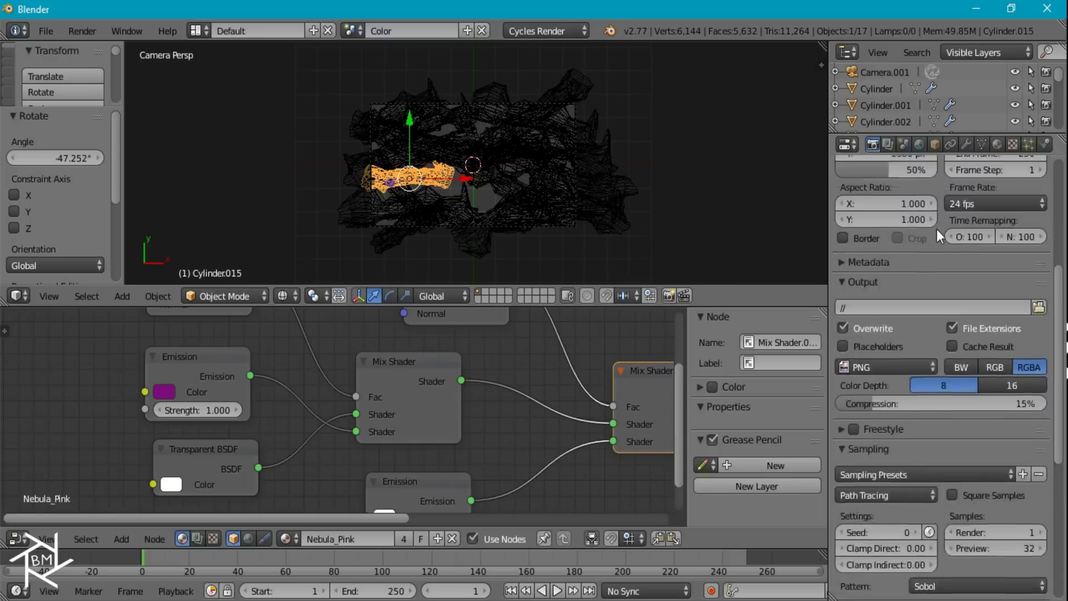
scroll(918, 207, up, 2)
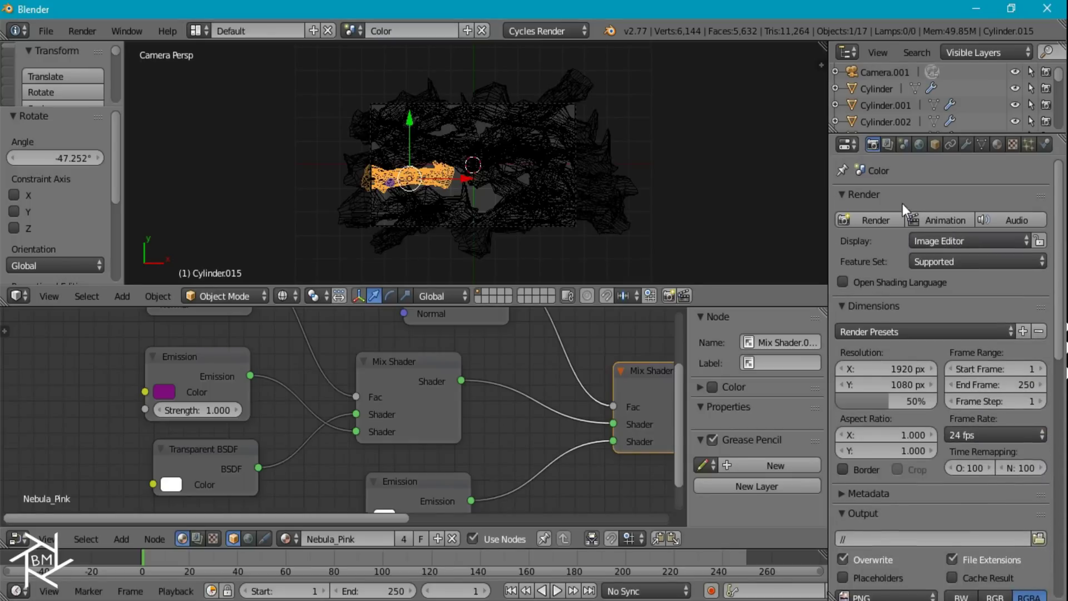
click(861, 221)
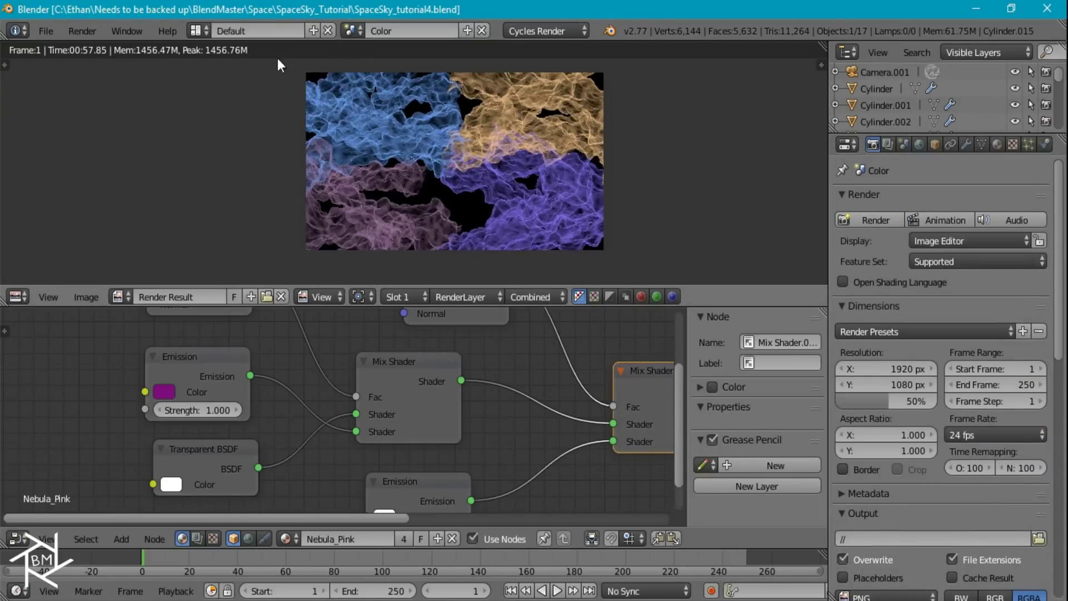
scroll(462, 126, up, 3)
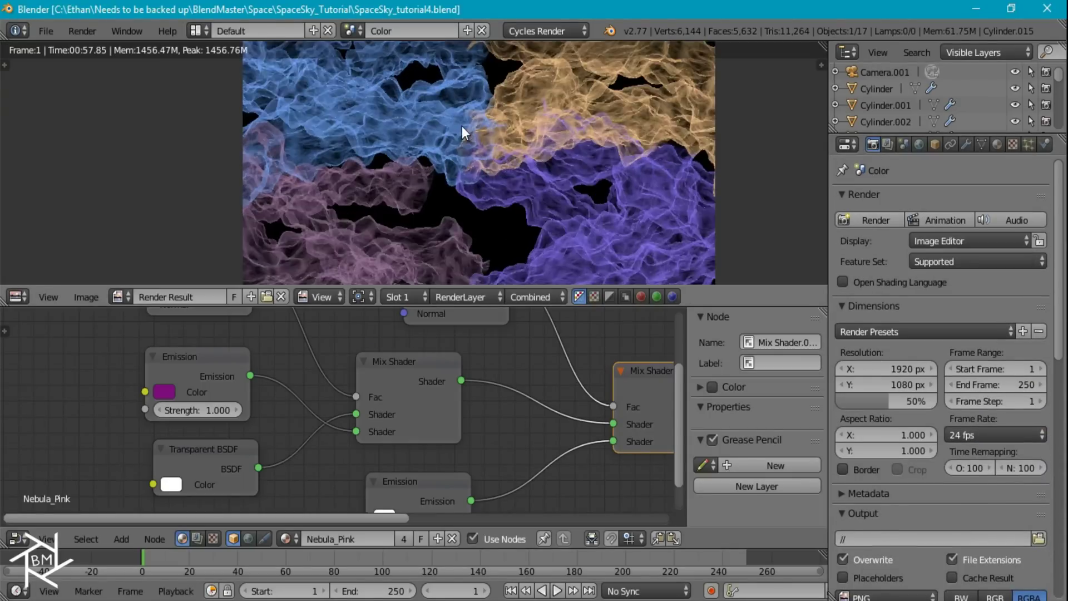
scroll(462, 126, down, 1)
Step: Switch to the Compositing screen layout and make Color the active scene
click(200, 29)
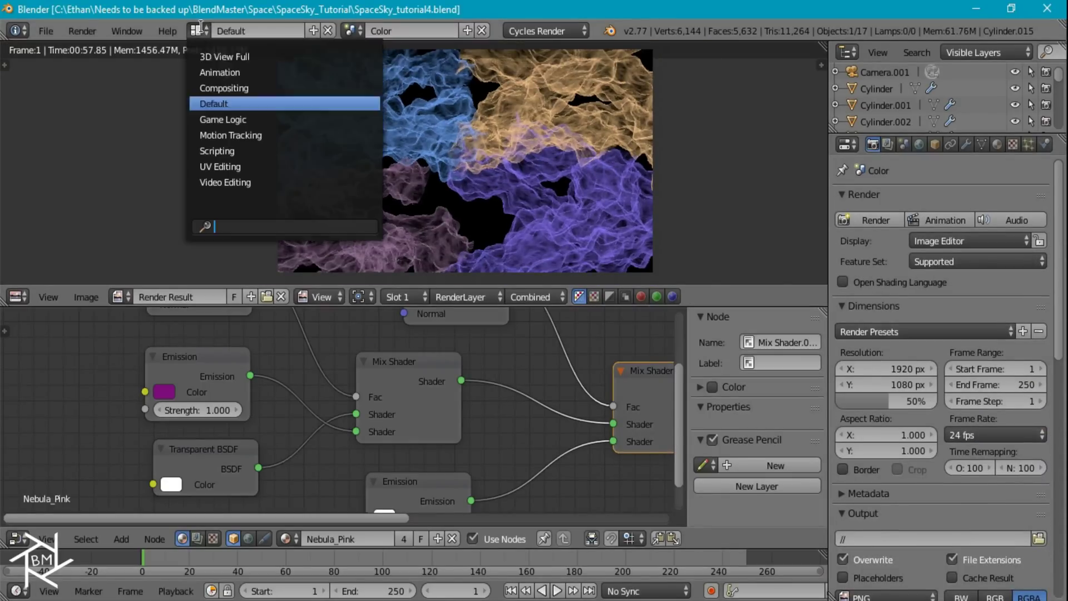
click(223, 88)
click(351, 30)
click(366, 56)
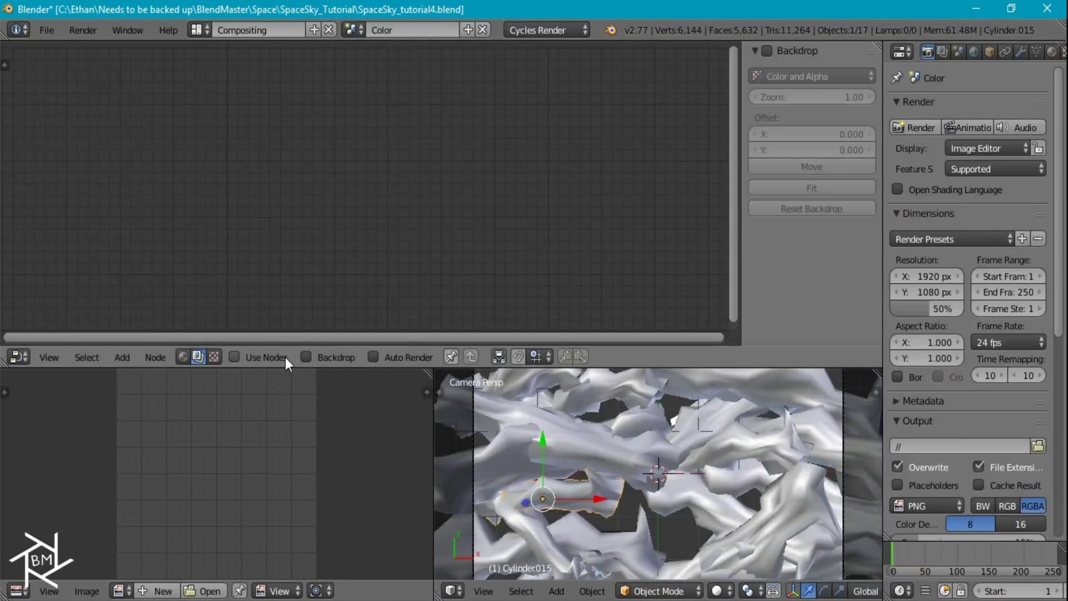
Step: Enable compositing nodes and the backdrop, connect Render Layers to a Viewer node, and maximize the node editor
click(285, 357)
click(338, 355)
ctrl+shift+click(277, 149)
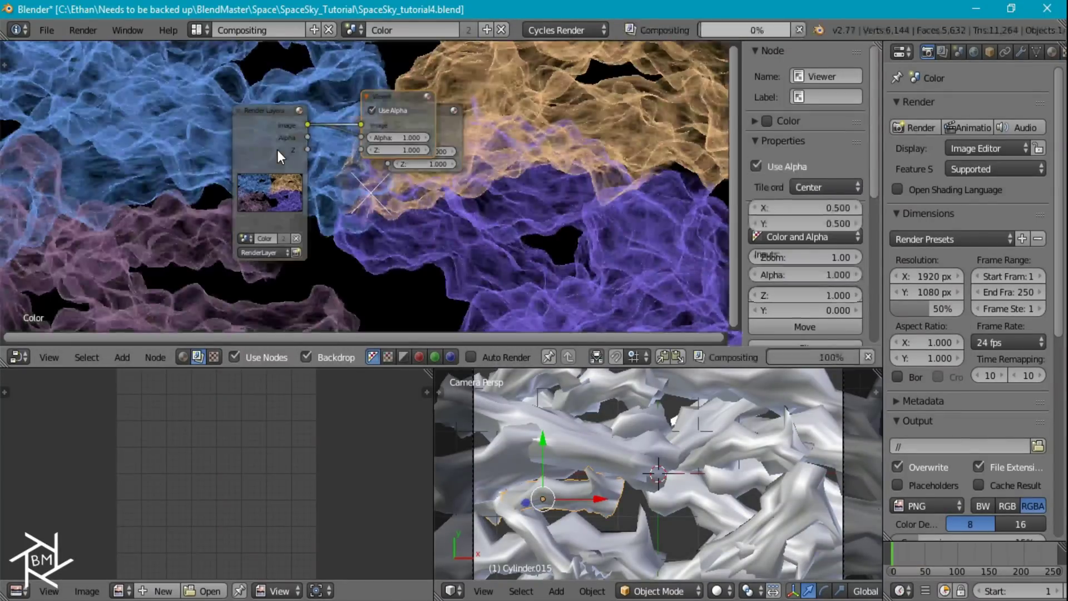
key(ctrl+Up)
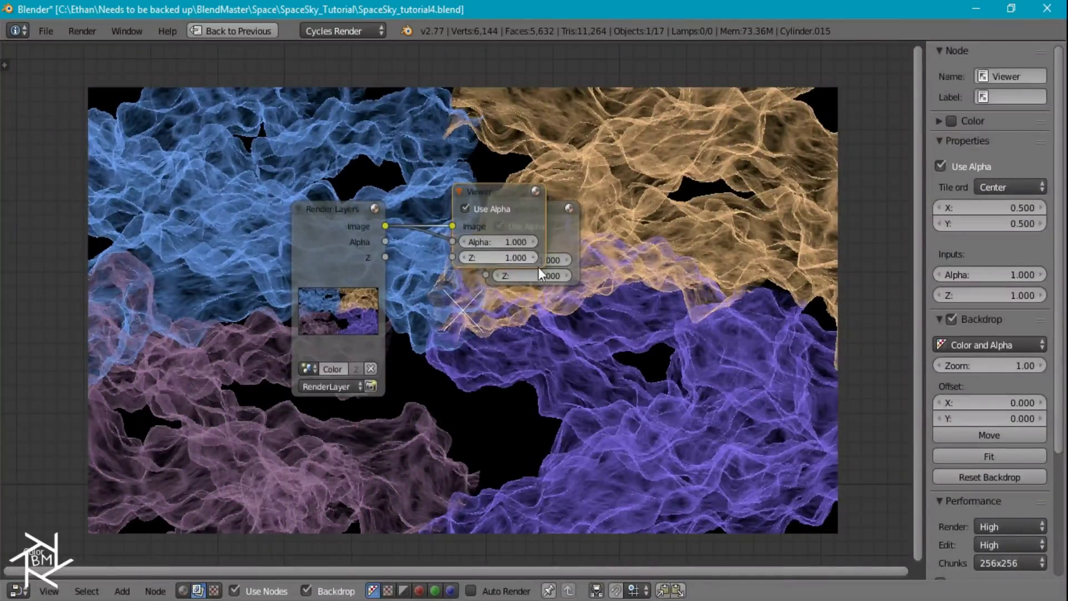
Step: Spread the Viewer, Composite and Render Layers nodes apart to make room for further nodes
drag(538, 267, 813, 496)
click(536, 215)
drag(536, 215, 844, 110)
drag(335, 232, 2, 102)
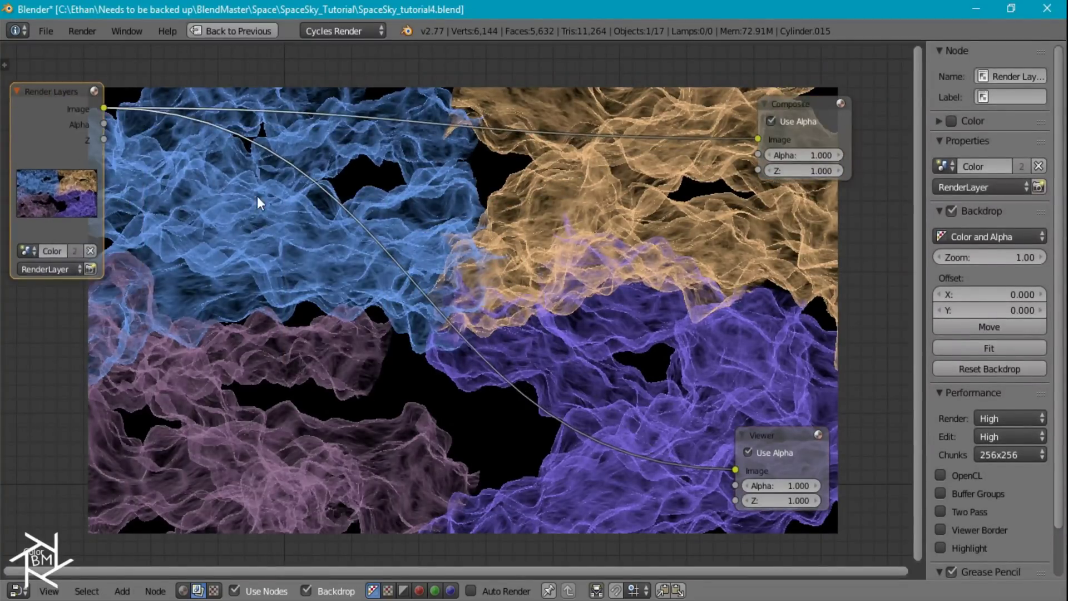
Step: Add a Blur node and insert it on the link between Render Layers and Viewer
middle_drag(256, 198, 367, 163)
scroll(338, 184, up, 4)
middle_drag(335, 225, 342, 268)
scroll(311, 240, down, 3)
key(shift+a)
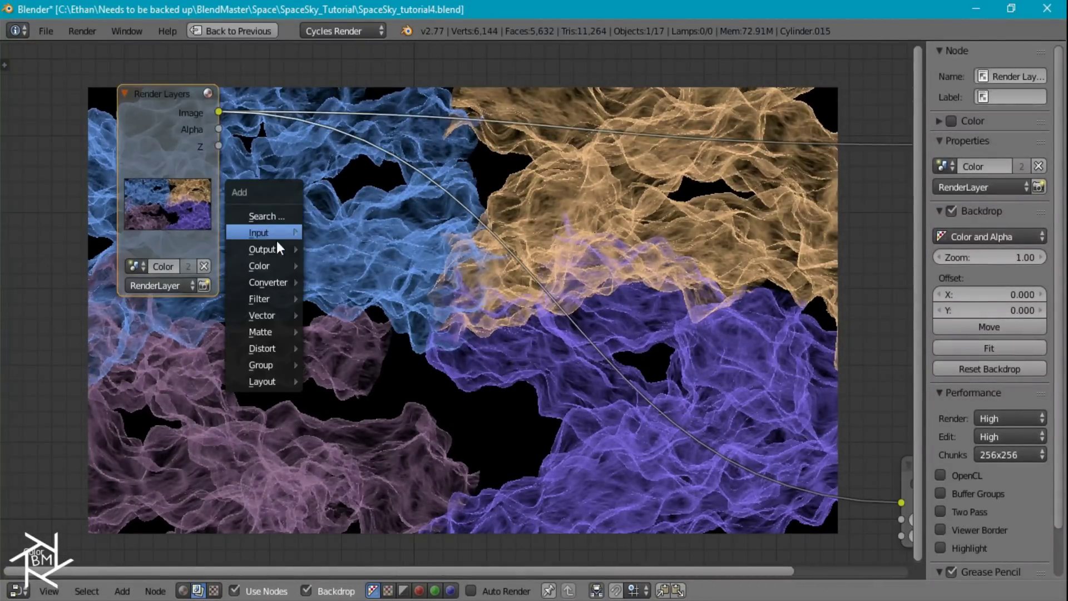
mouse_move(262, 299)
click(342, 303)
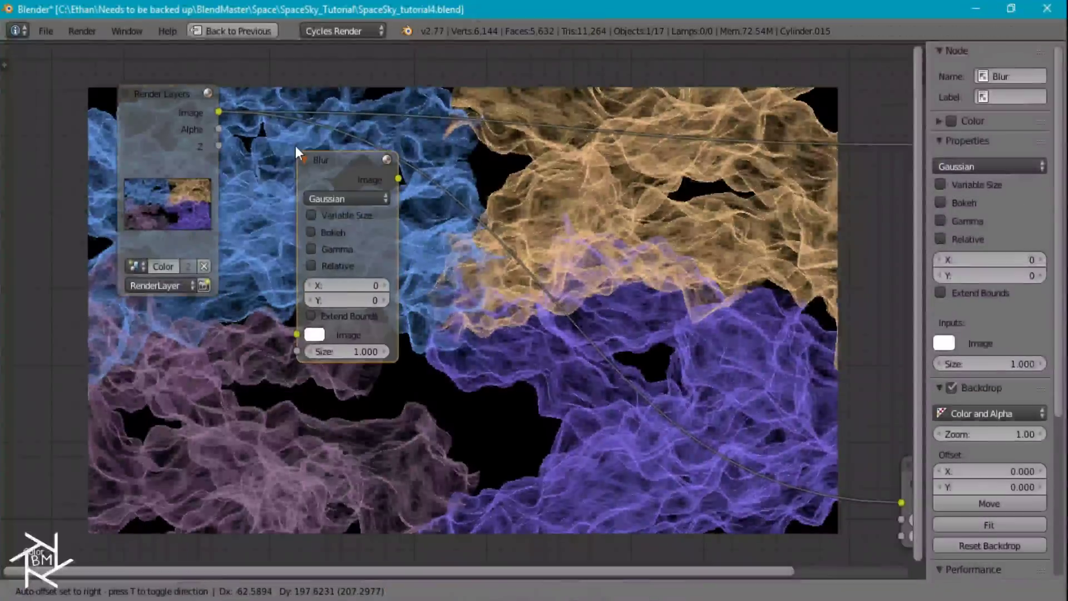
click(295, 146)
Step: Set the Blur node to Fast Gaussian, relative with Y aspect correction, and 1% in both X and Y
click(311, 175)
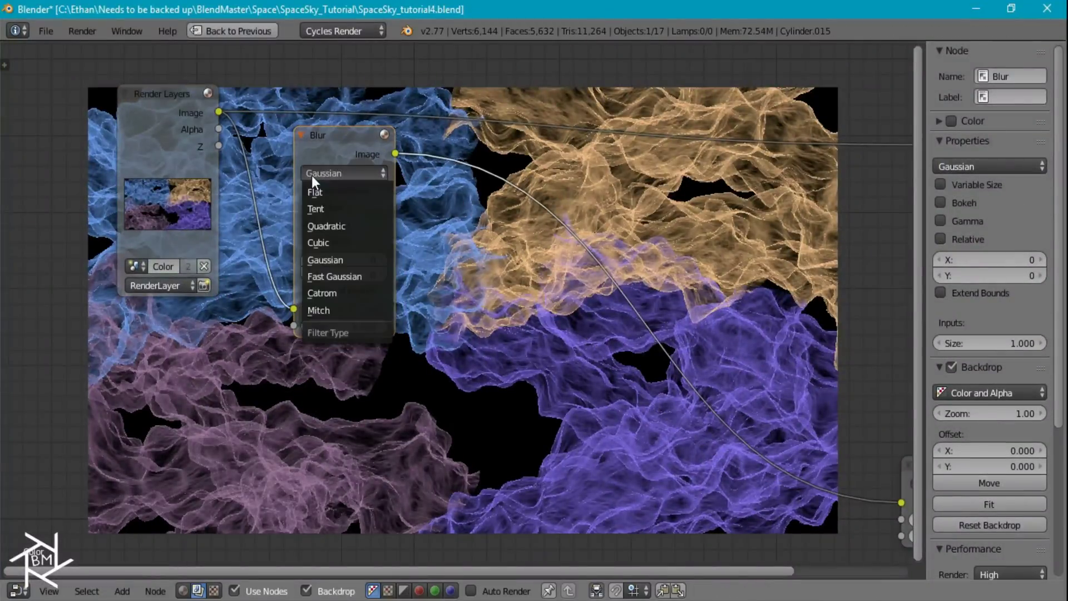
click(348, 274)
click(344, 224)
click(334, 248)
text(1)
key(Tab)
text(1)
key(Return)
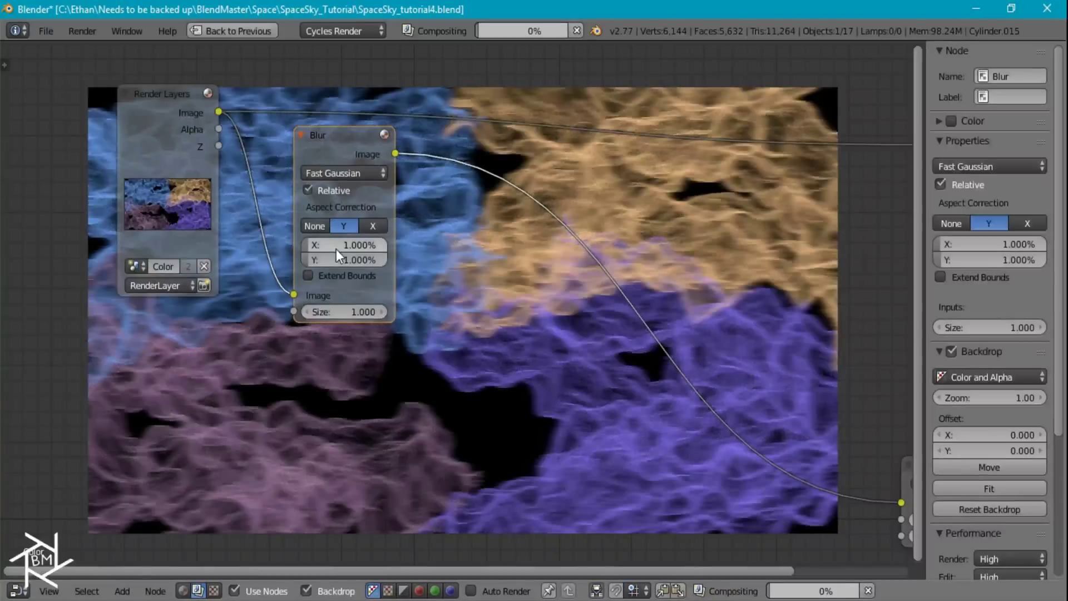
Step: Insert an RGB Curves node between Blur and Viewer and bend its combined curve into an S-shape
key(shift+a)
mouse_move(496, 228)
mouse_move(477, 199)
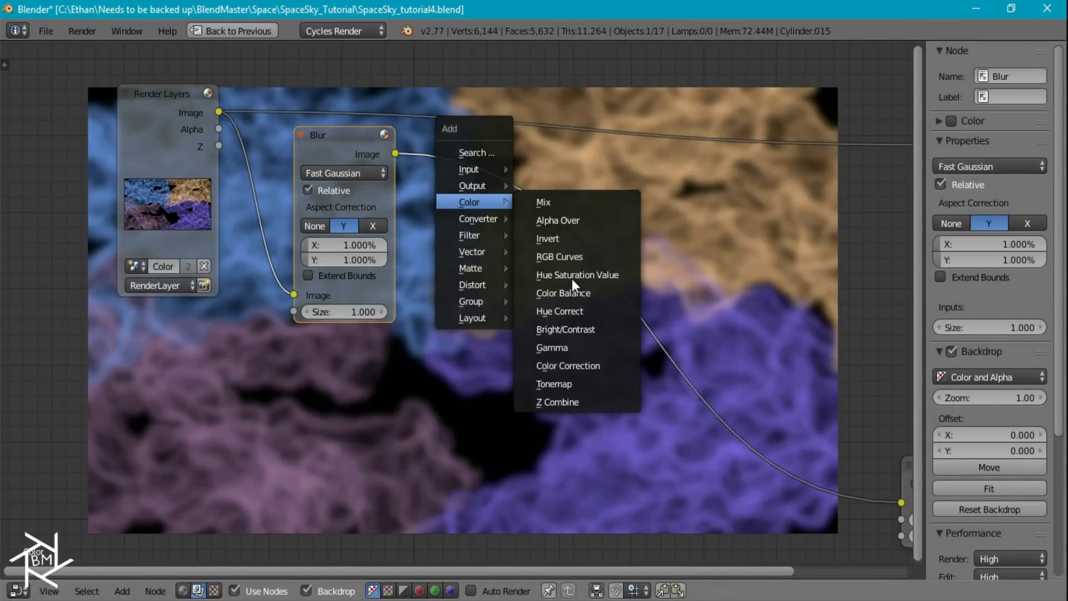
click(559, 257)
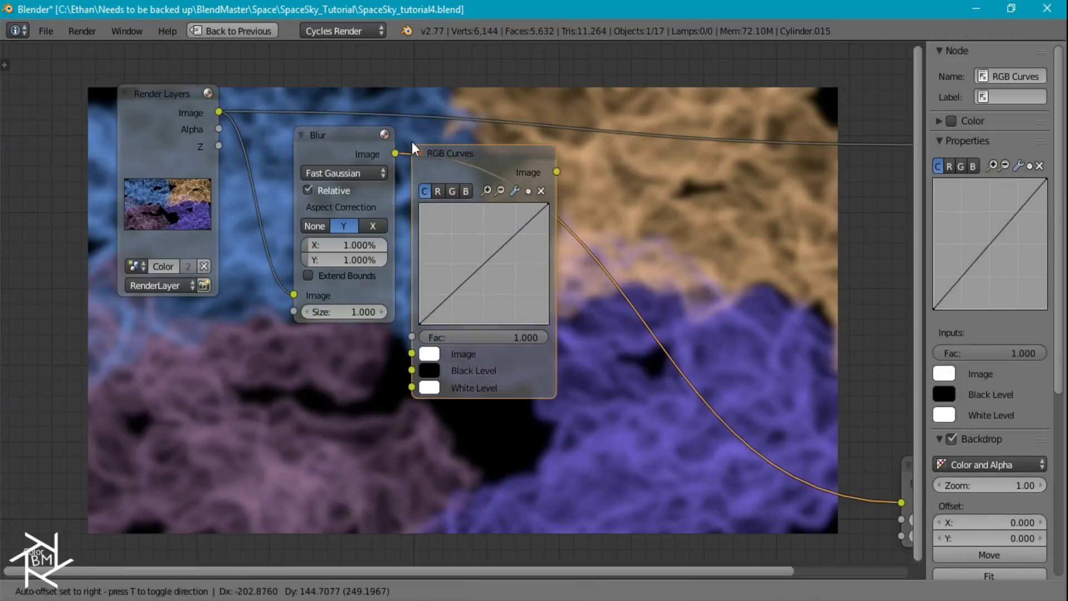
click(496, 271)
drag(496, 272, 540, 233)
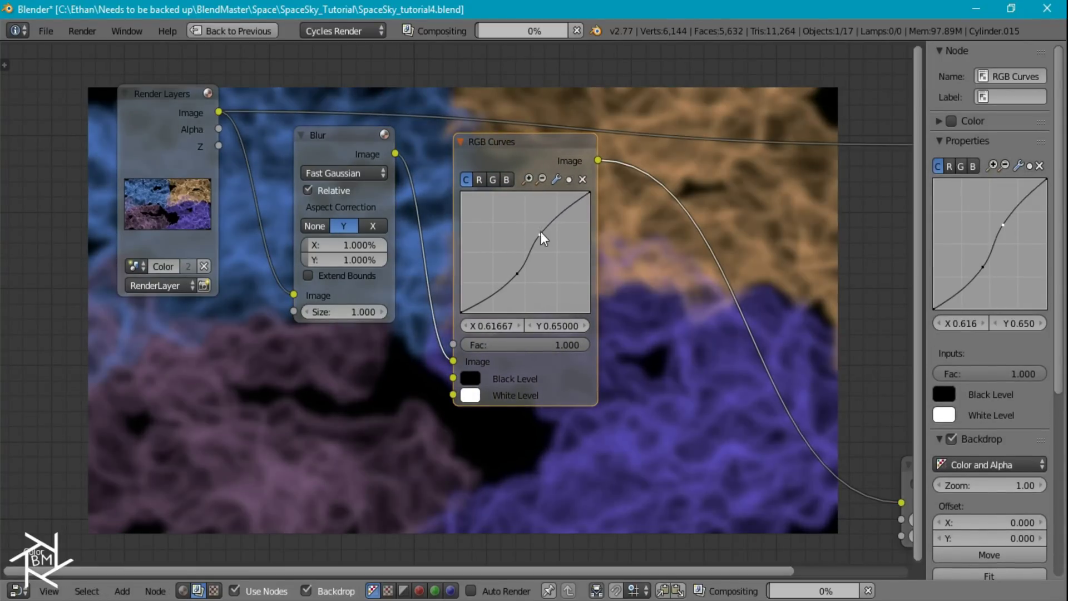
Step: Adjust the individual colour channel curves, lifting the green curve's midpoint to about 0.47, 0.54
click(480, 180)
drag(526, 254, 522, 246)
click(492, 180)
click(506, 179)
click(492, 179)
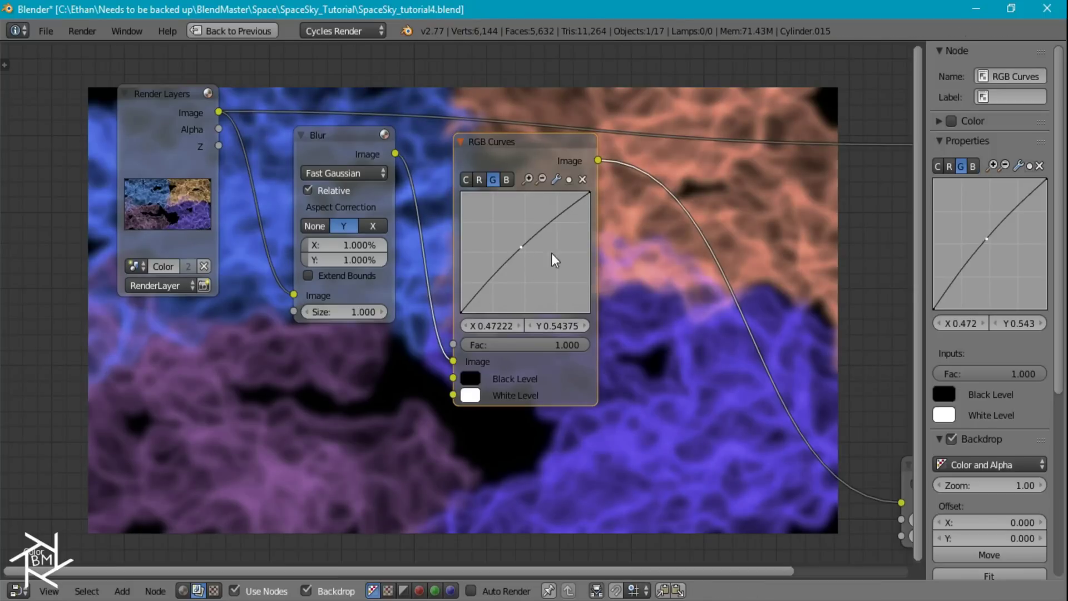
Step: Rearrange the nodes, add a ColorRamp below them and connect the Render Layers image to its Fac input
scroll(551, 252, down, 2)
drag(479, 207, 458, 171)
drag(229, 222, 136, 325)
key(shift+a)
mouse_move(339, 413)
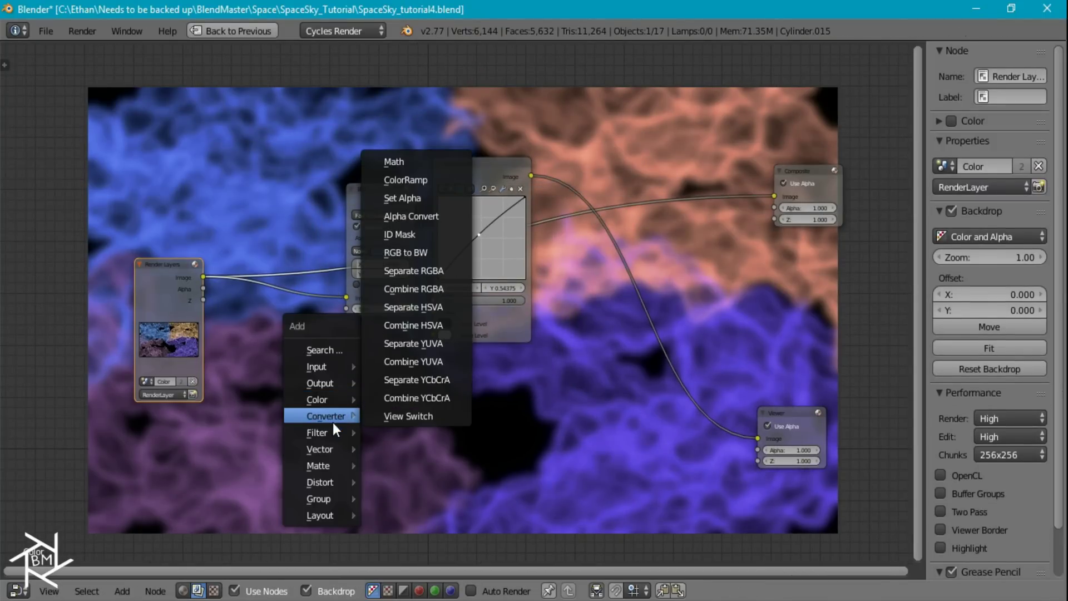
click(405, 183)
click(350, 434)
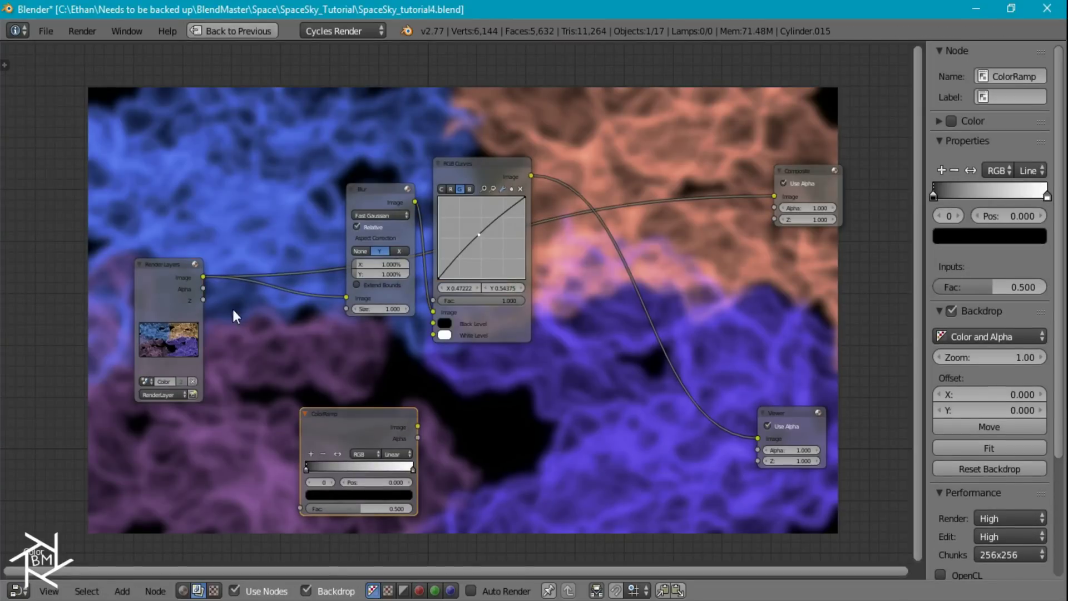
drag(203, 277, 306, 504)
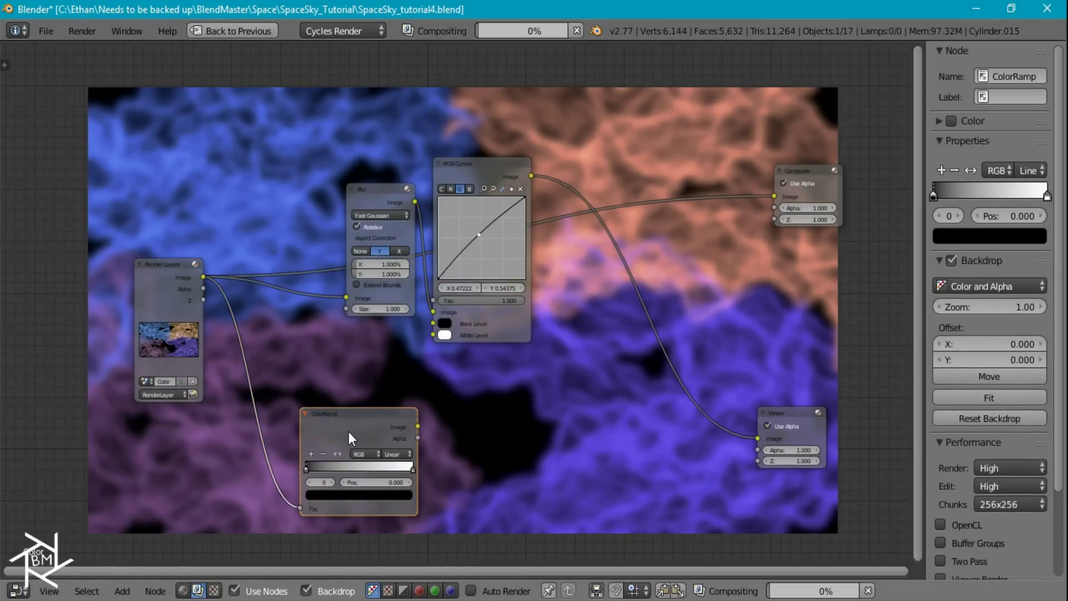
Step: Preview the ColorRamp in the Viewer, narrow its black and white stops together with white at 0.355, and save the file
ctrl+shift+click(348, 432)
scroll(467, 361, up, 1)
middle_drag(468, 331, 424, 167)
scroll(289, 345, up, 4)
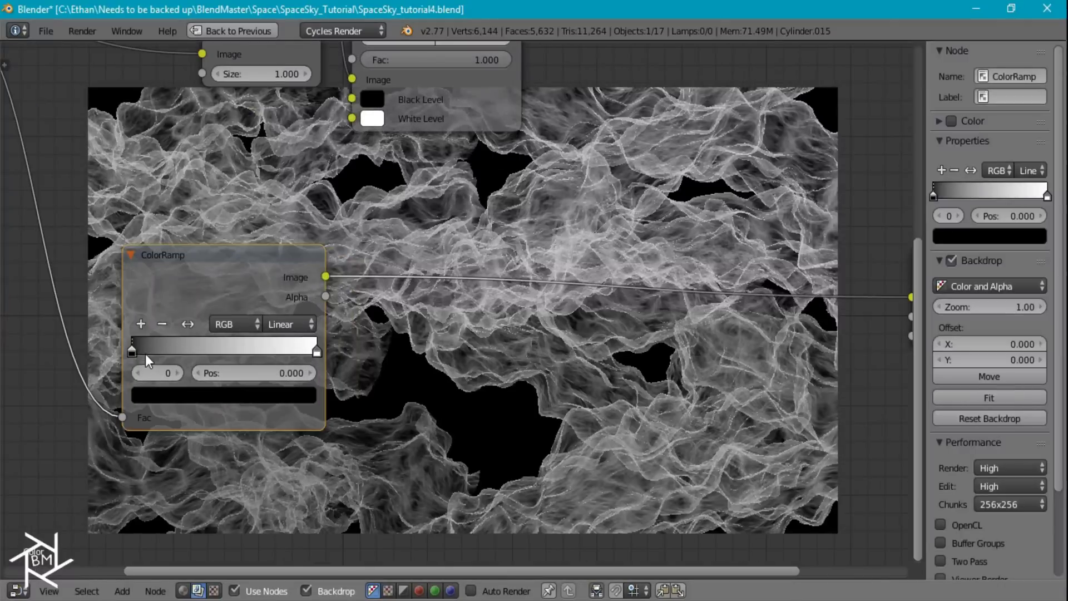
drag(135, 352, 192, 357)
middle_drag(436, 346, 467, 150)
drag(346, 161, 225, 155)
key(ctrl+s)
scroll(421, 170, up, 2)
middle_drag(418, 167, 524, 250)
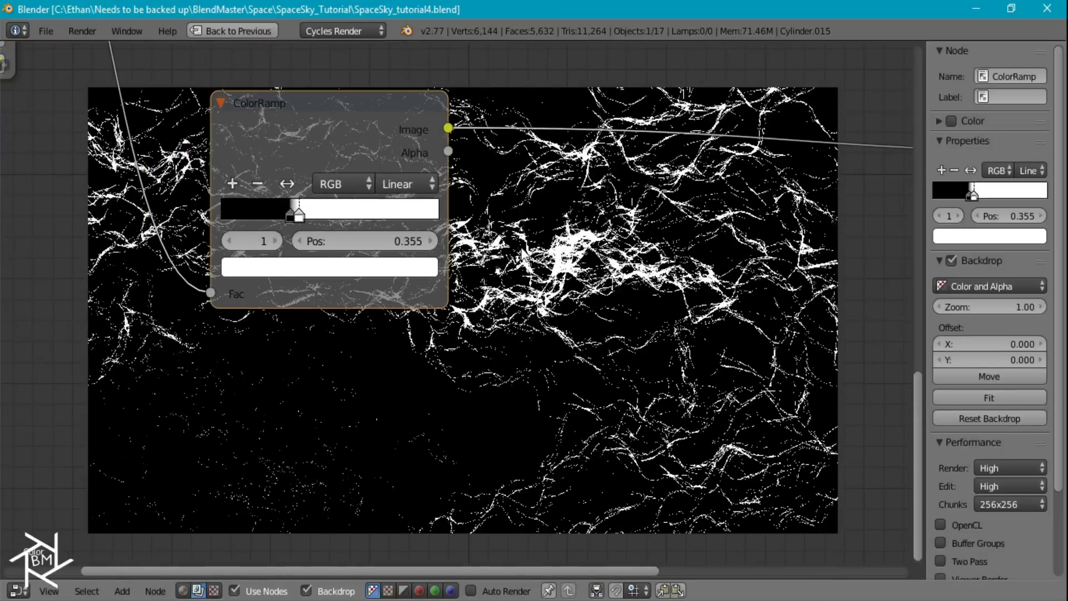
Step: Reposition the ColorRamp, duplicate the Blur node and insert the copy between ColorRamp and Viewer
scroll(522, 254, down, 3)
key(g)
click(304, 204)
middle_drag(407, 47, 416, 159)
click(436, 88)
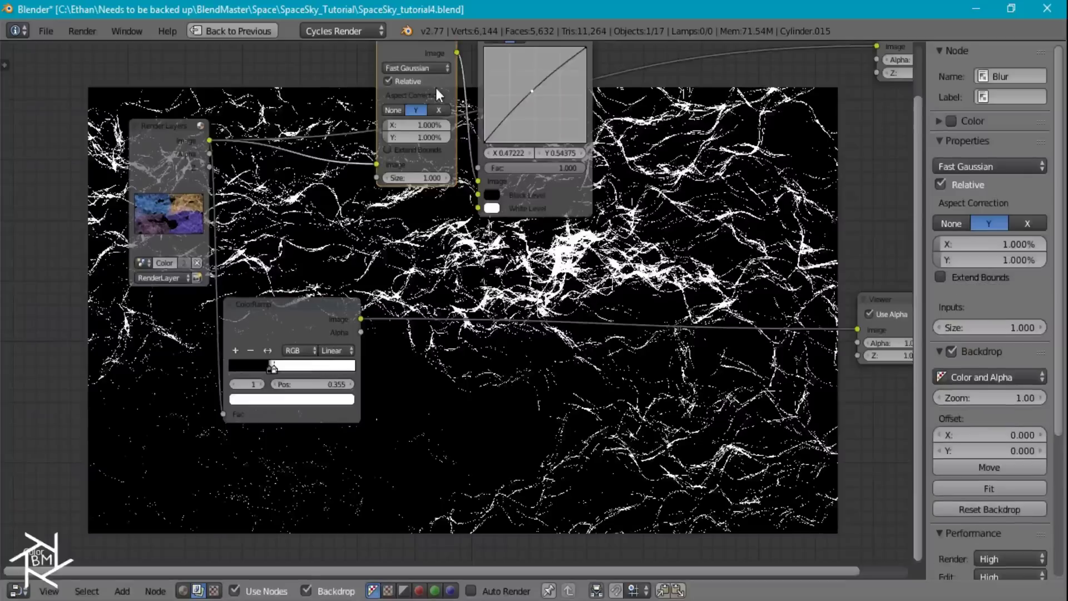
key(shift+d)
click(437, 328)
scroll(438, 328, up, 2)
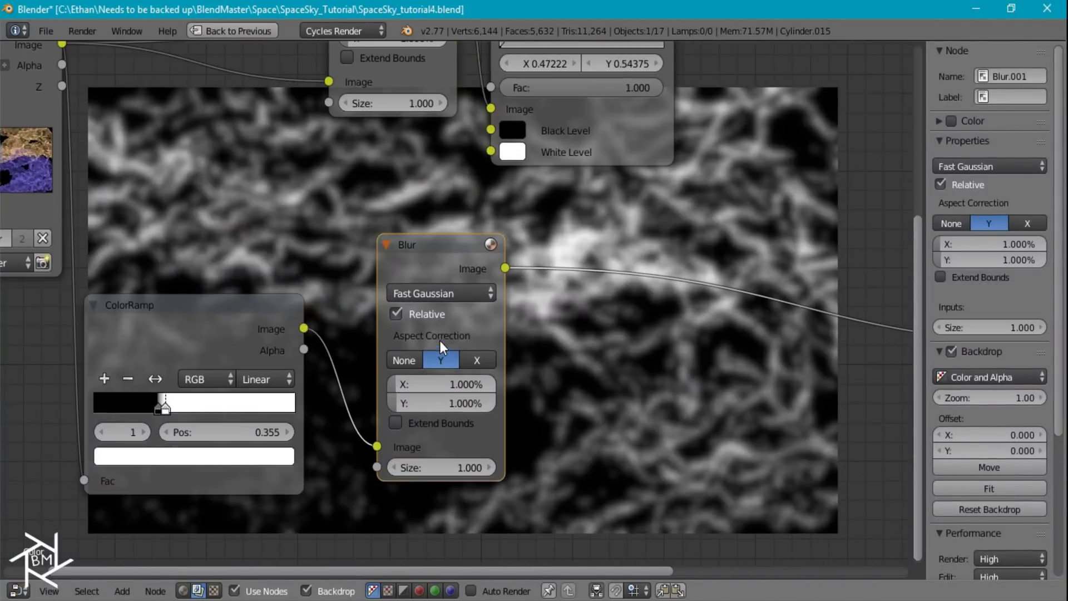
drag(440, 247, 422, 173)
middle_drag(509, 303, 485, 228)
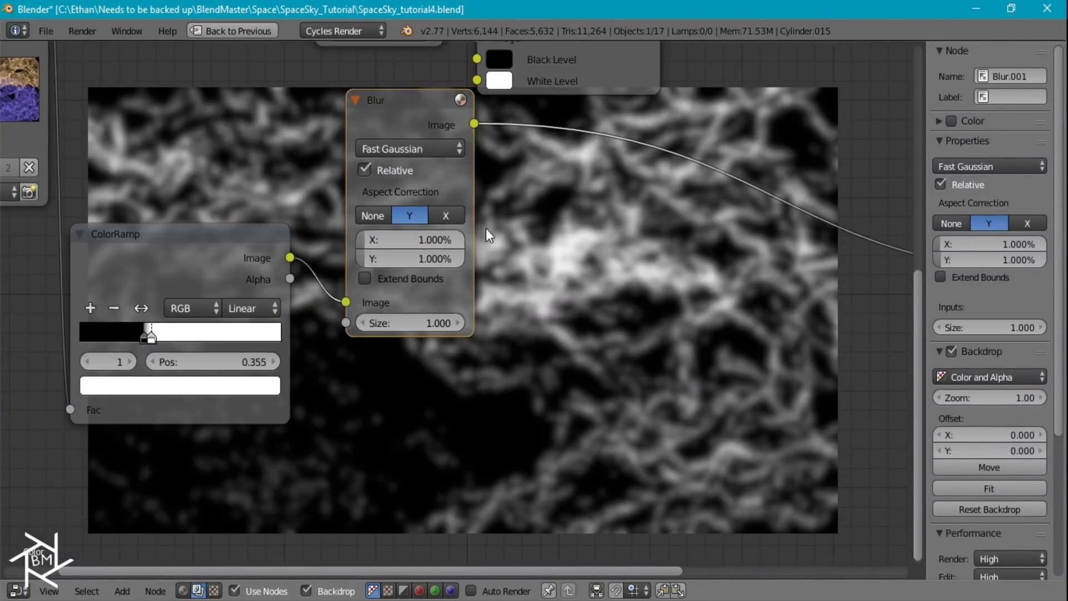
Step: Duplicate that Blur node below, feed it the ColorRamp image and set its X and Y blur to 5%
key(shift+d)
click(485, 485)
middle_drag(414, 382, 402, 250)
drag(285, 131, 337, 429)
double_click(401, 367)
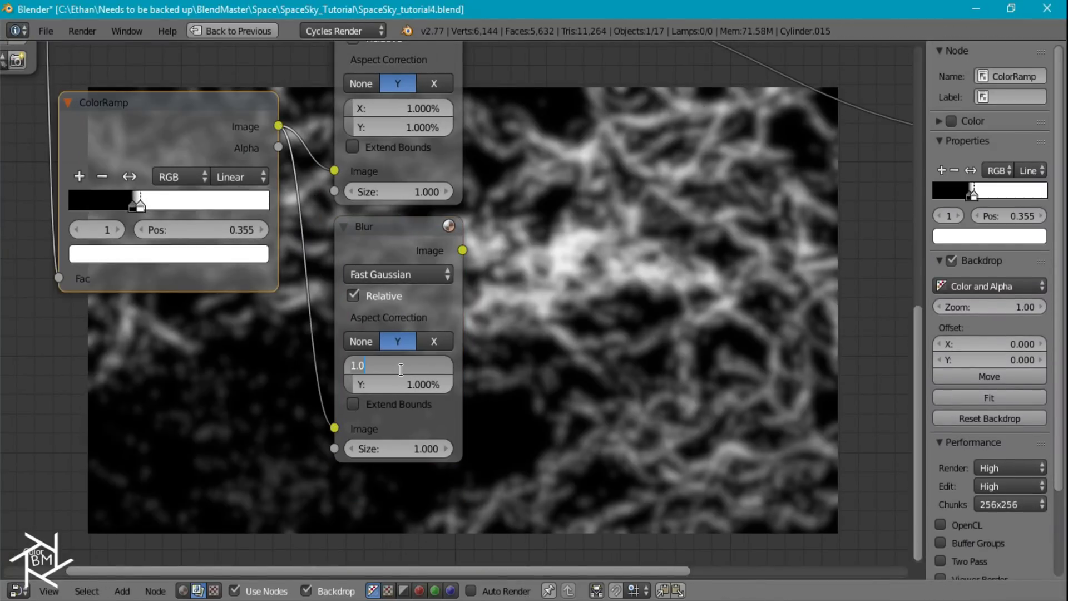
text(5)
key(Return)
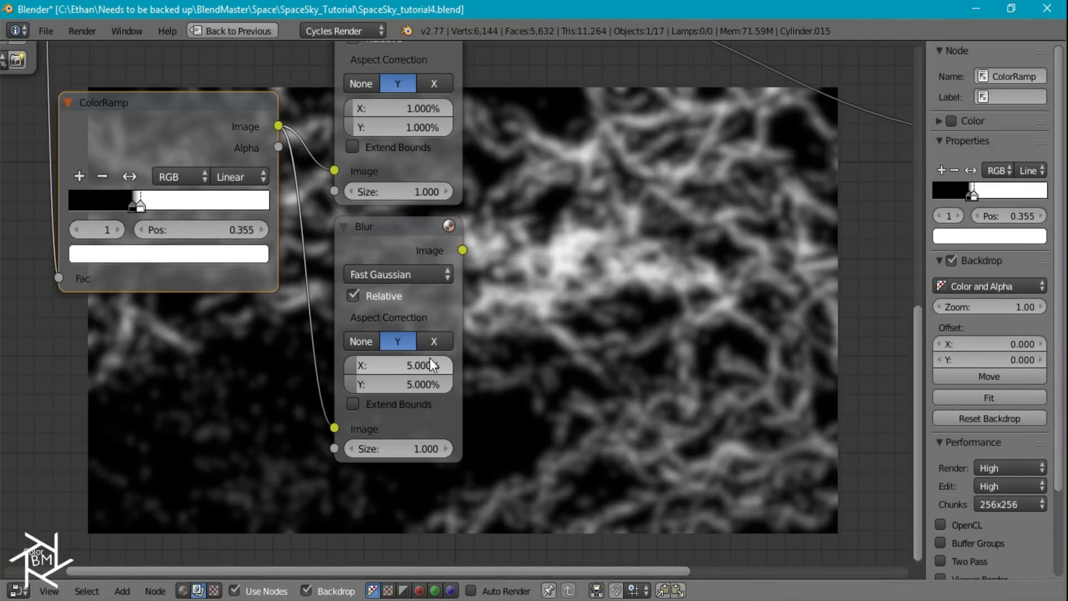
Step: Insert a Mix node between the ColorRamp's 1% Blur and the Viewer and set its blend mode to Multiply
key(shift+a)
mouse_move(520, 257)
click(604, 249)
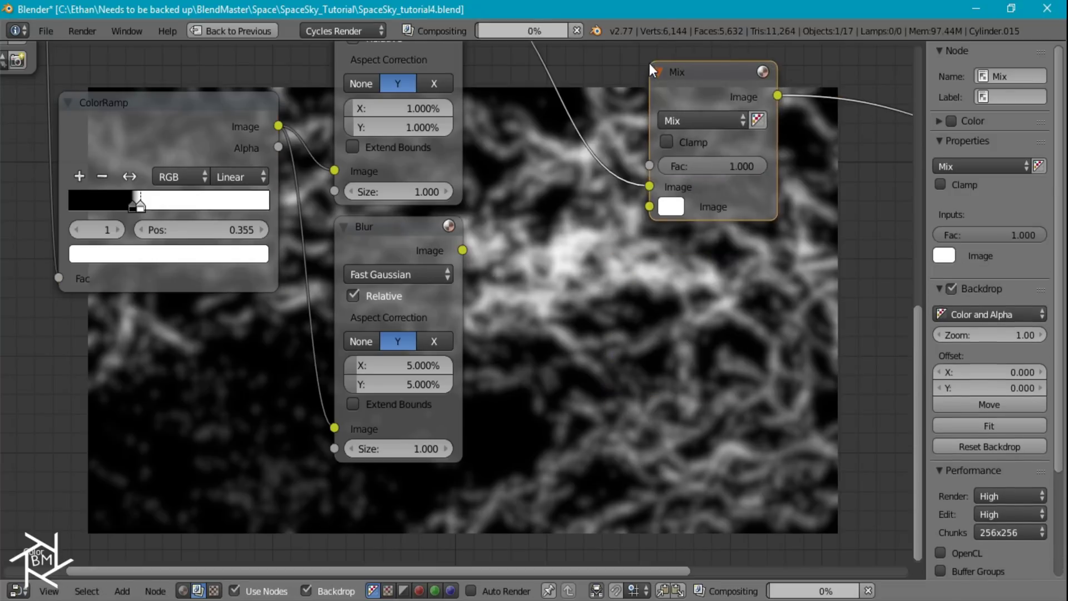
click(637, 171)
shift+scroll(656, 184, up, 3)
click(683, 201)
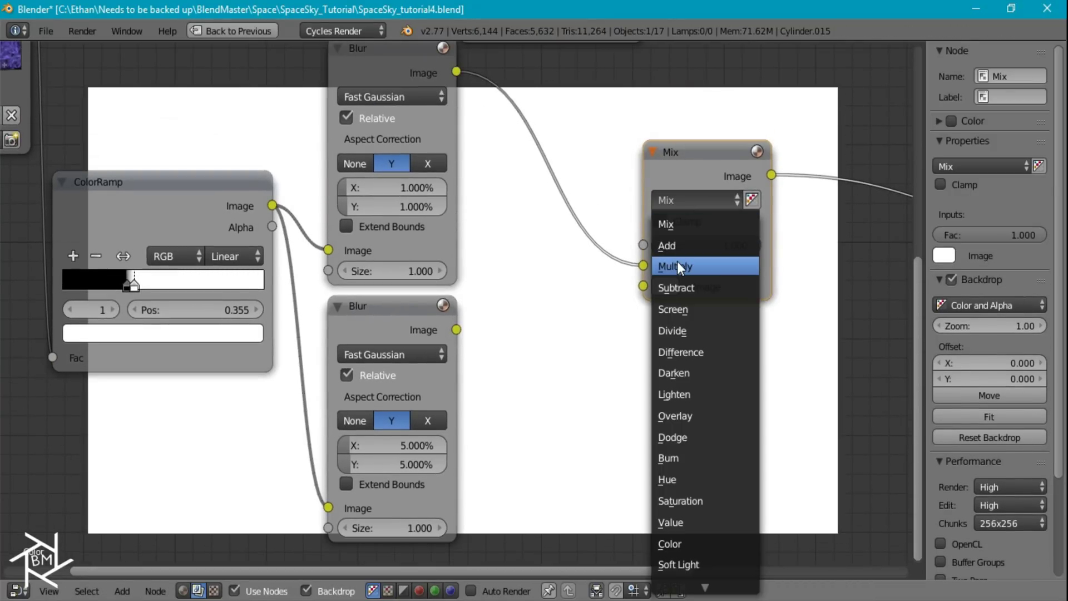
click(676, 261)
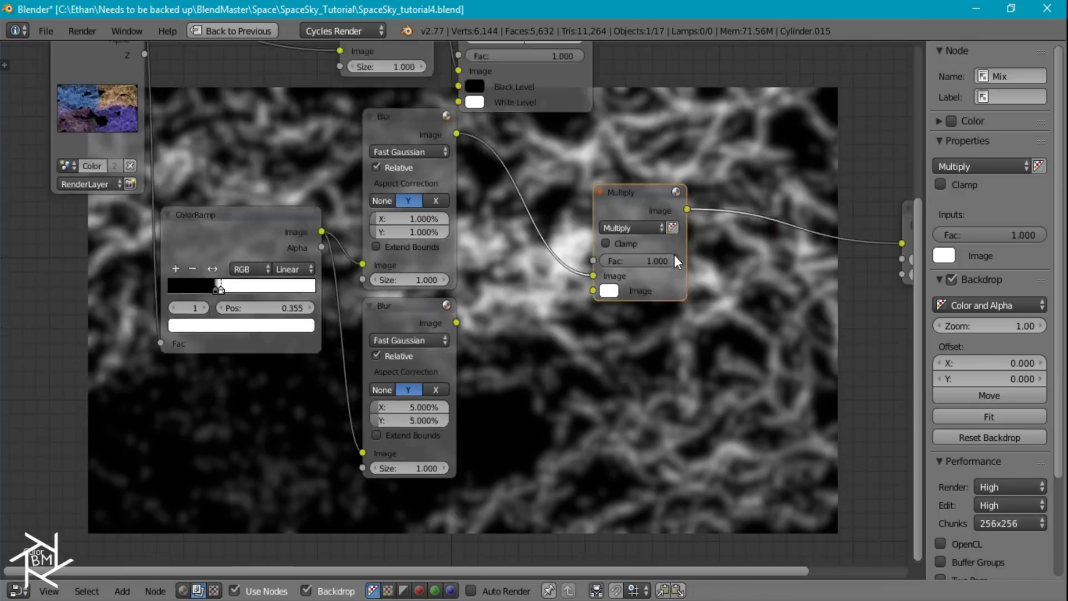
Step: Connect the RGB Curves output to the Multiply node's other image input
scroll(674, 256, down, 5)
middle_drag(633, 187, 628, 238)
drag(543, 71, 545, 345)
drag(562, 282, 556, 241)
Step: Duplicate the Multiply node below and connect the 5% Blur and the RGB Curves output to the copy
key(shift+d)
click(570, 379)
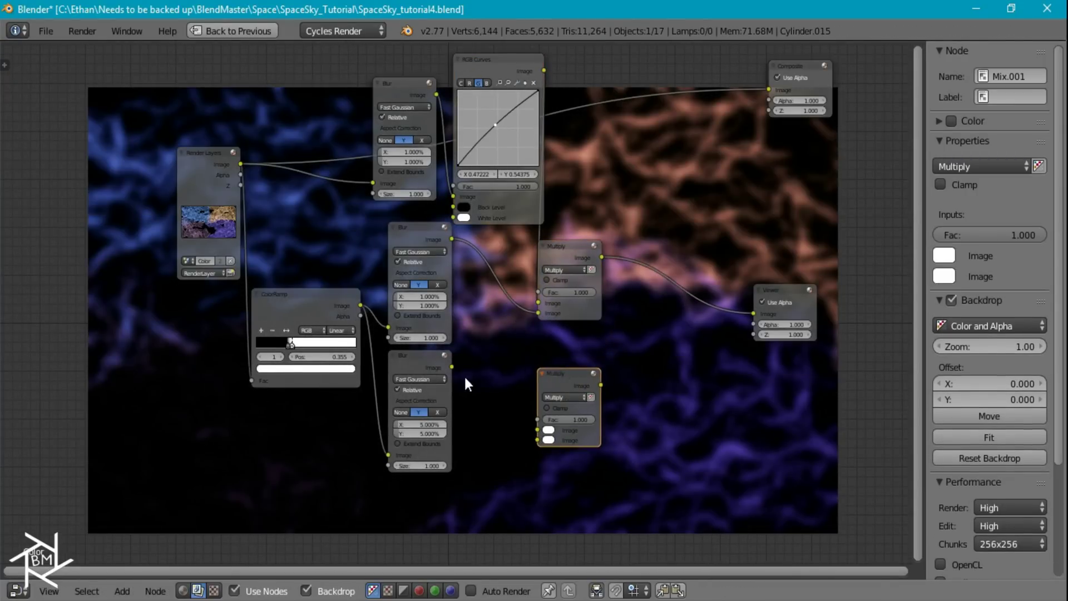
drag(451, 367, 537, 429)
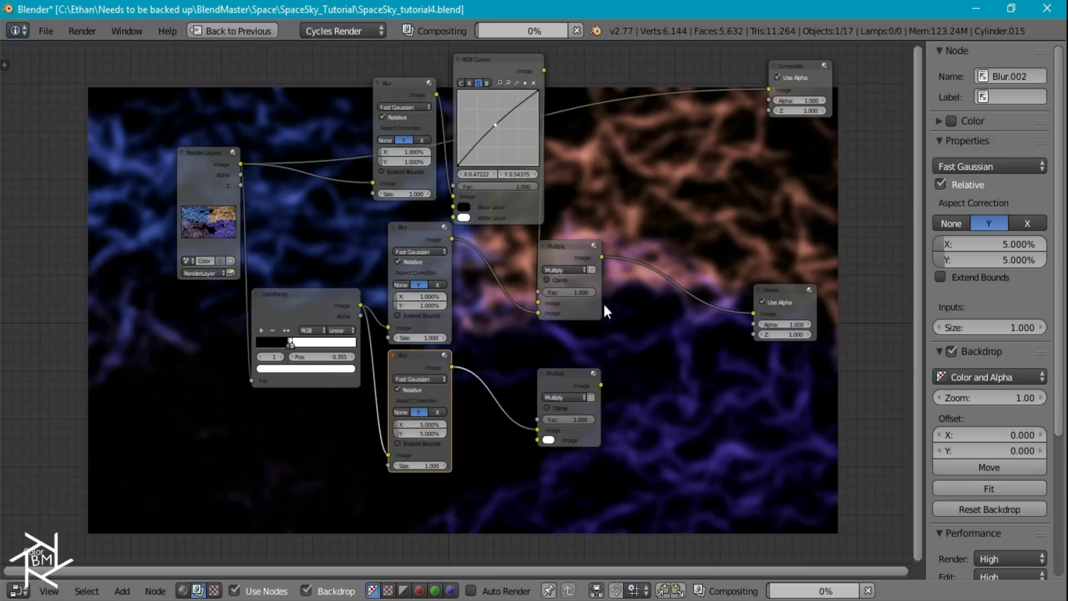
drag(543, 72, 539, 429)
Step: Duplicate a Multiply node before the Viewer, set it to Add and combine both Multiply outputs in it
click(566, 386)
key(shift+d)
click(669, 299)
click(669, 303)
click(659, 292)
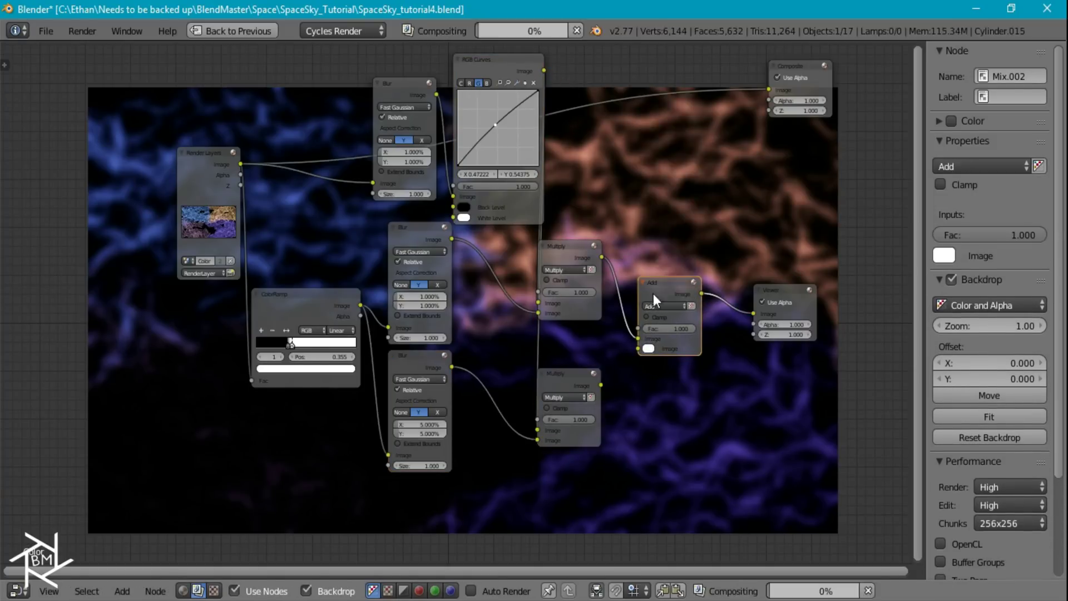
drag(639, 349, 599, 383)
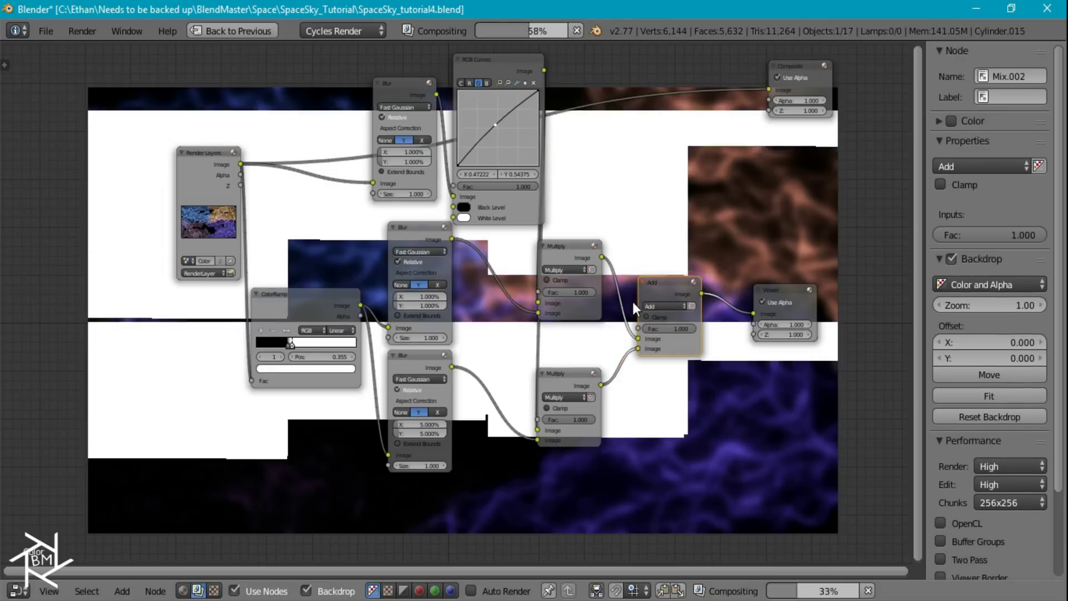
Step: Connect the Add node to the Composite output, restore the layout and show the Render Result in the image editor
scroll(587, 352, up, 3)
middle_drag(556, 311, 101, 319)
scroll(267, 312, down, 6)
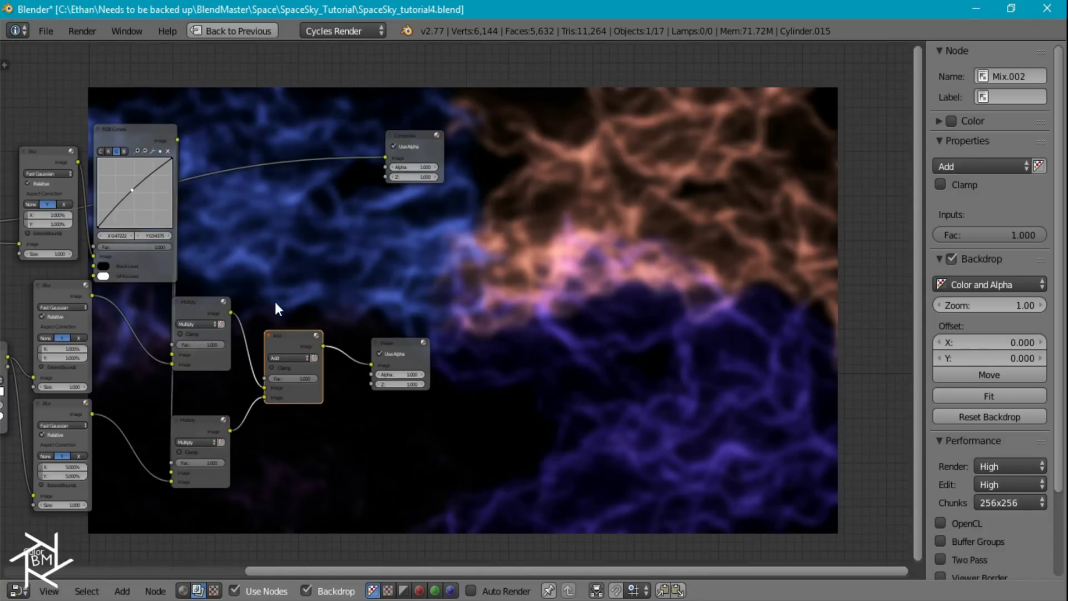
drag(323, 346, 386, 158)
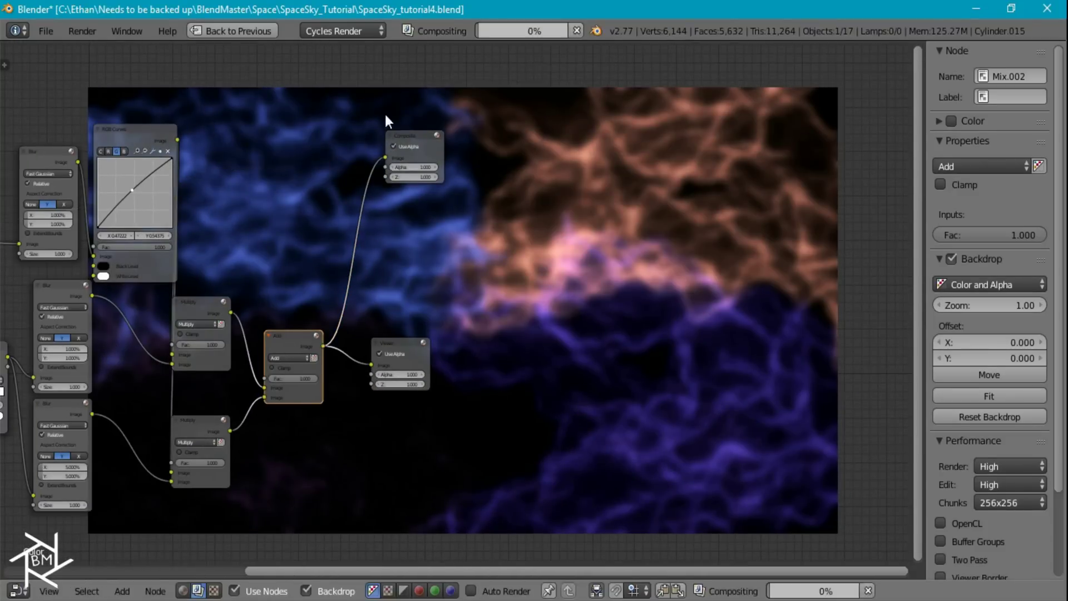
click(239, 31)
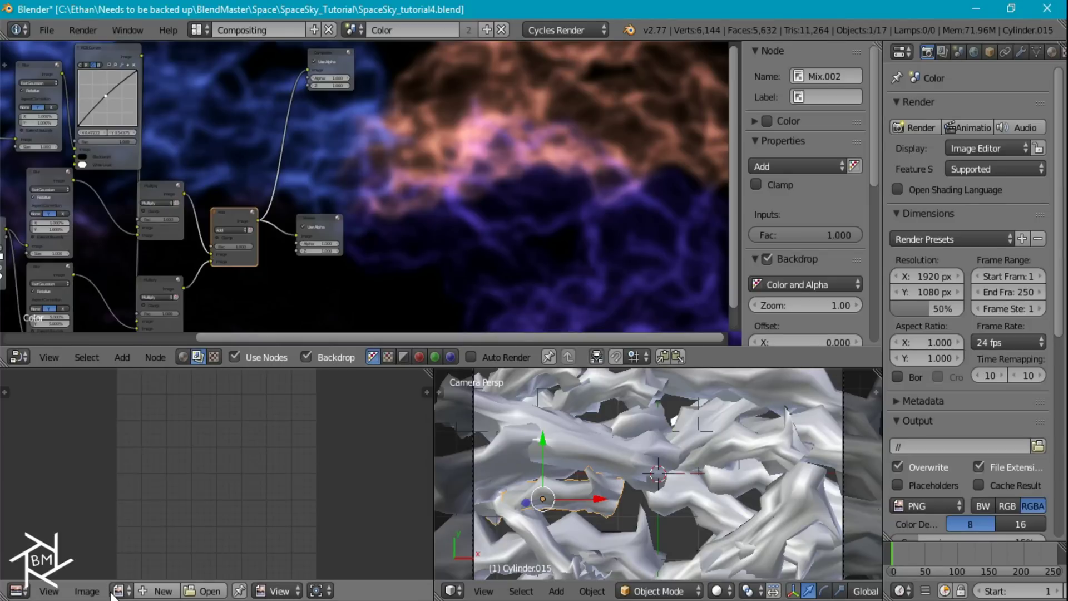
click(120, 591)
click(175, 424)
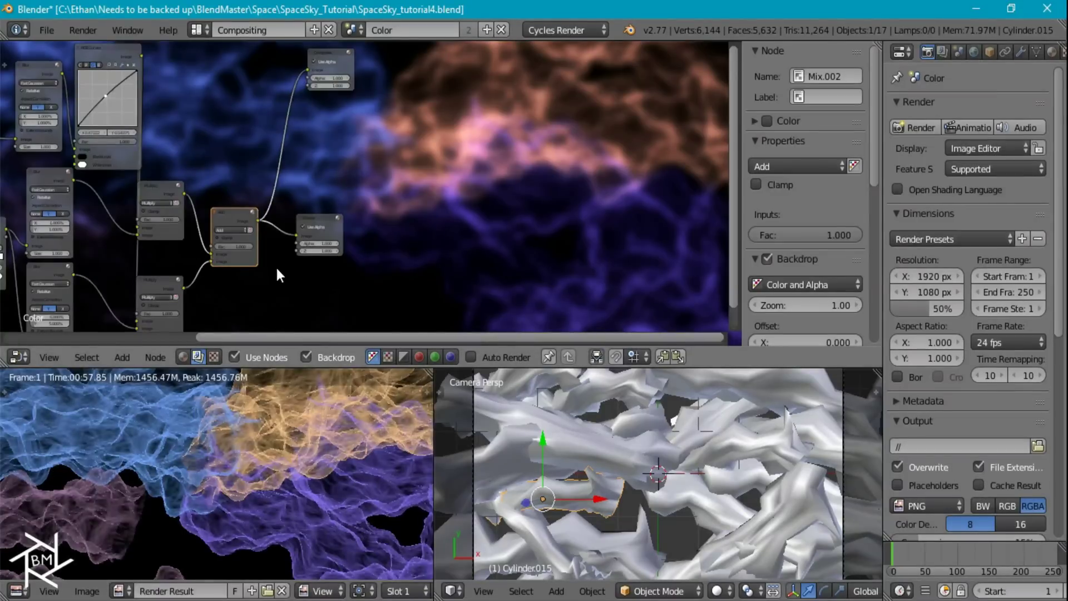
scroll(276, 239, down, 2)
scroll(267, 439, down, 5)
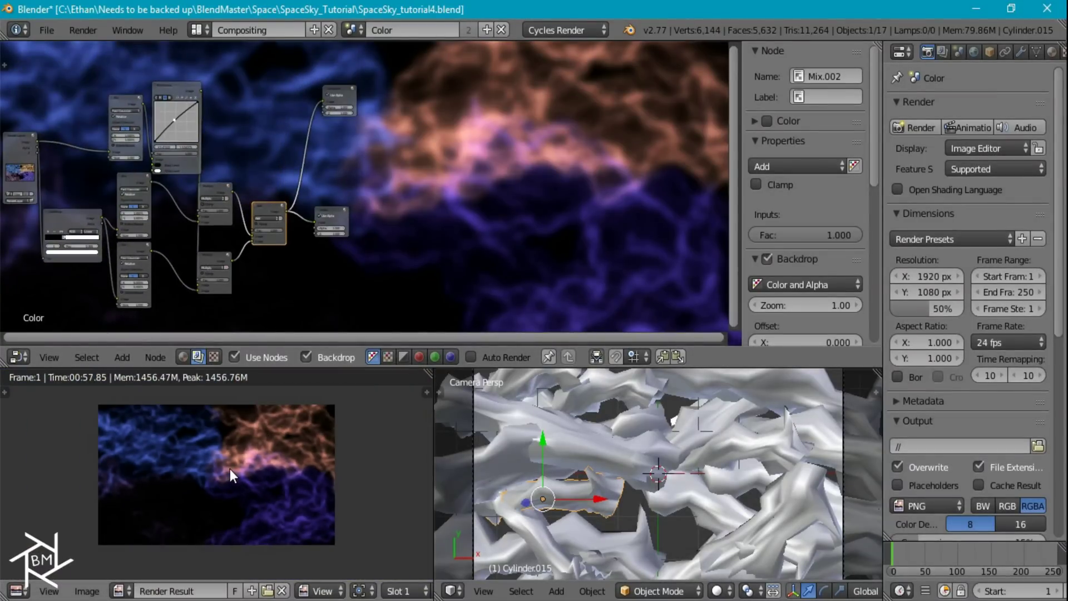
Step: Save the composited colour render as Color4 in the SpaceSky_Tutorial folder
key(F3)
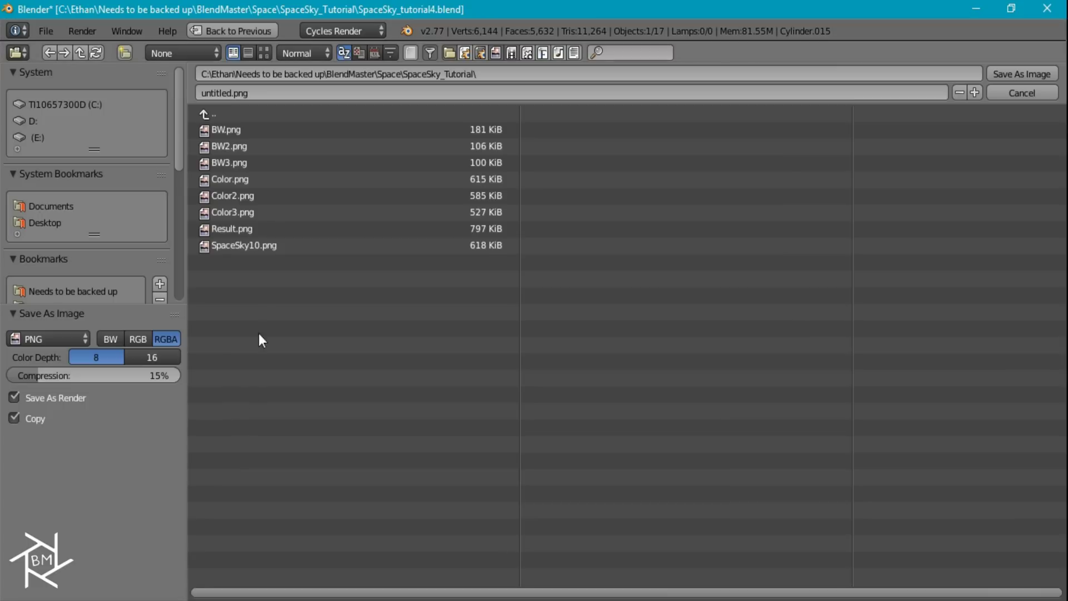
click(253, 91)
text(Color4)
key(Return)
Step: Connect the ColorRamp image to the Composite output and save that black-and-white result as BW4
drag(101, 218, 323, 99)
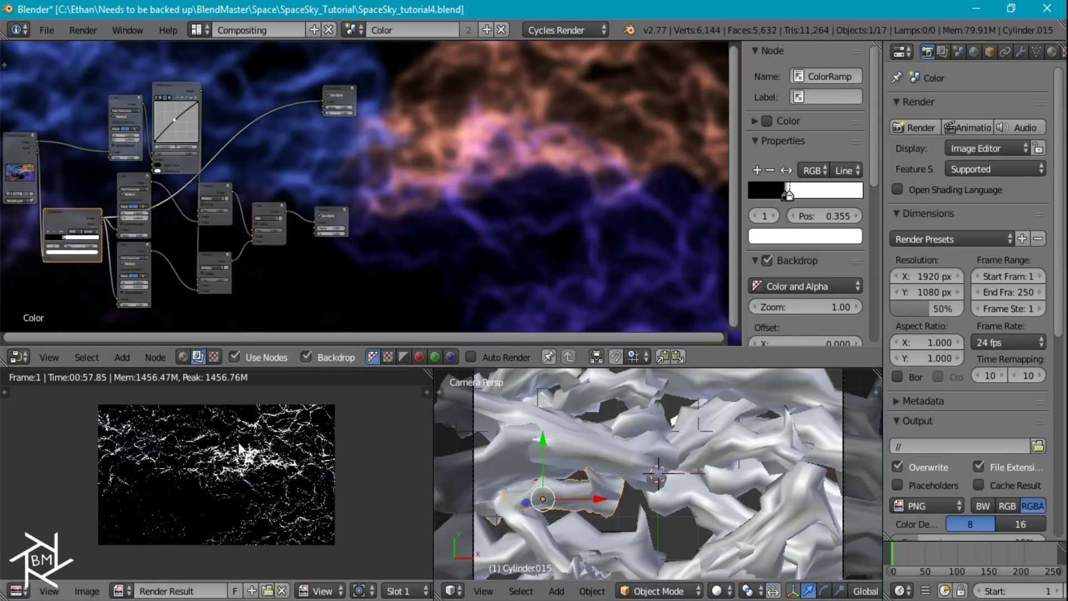
key(F3)
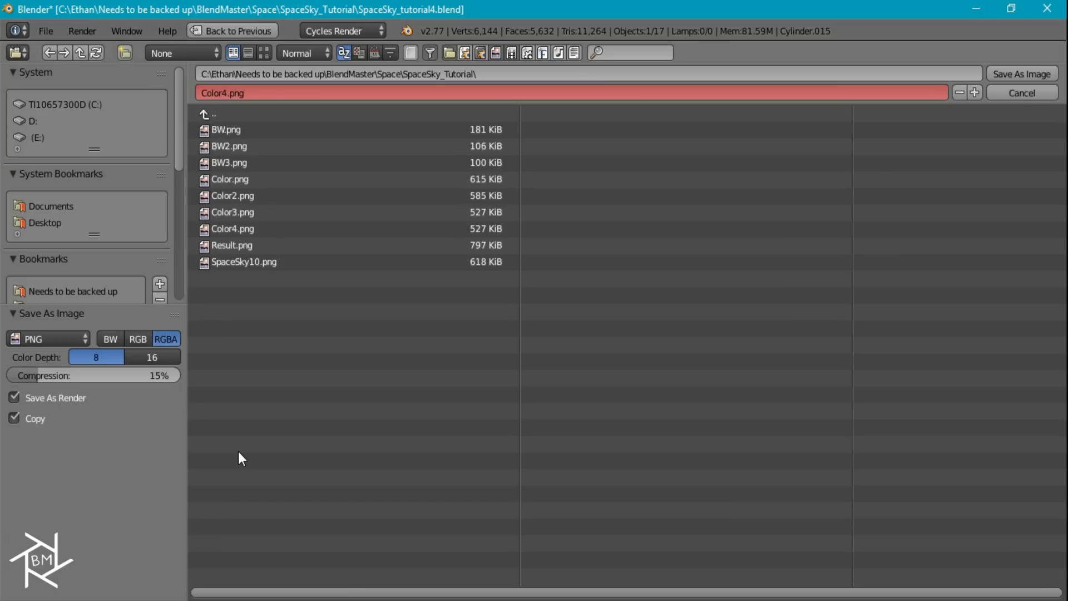
click(259, 89)
text(BW4)
key(Return)
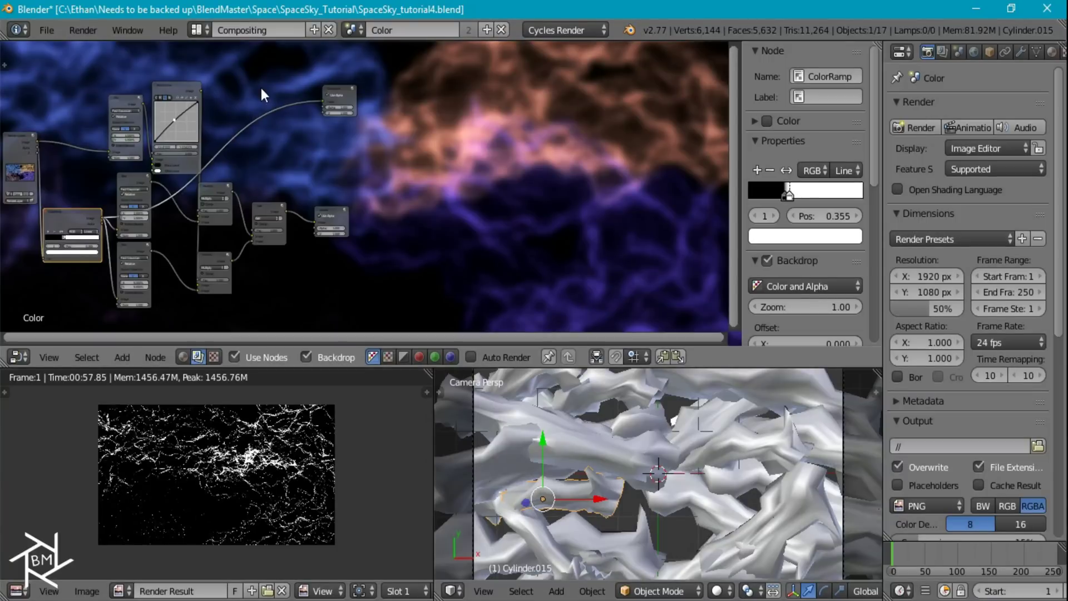
Step: Switch to the Stars scene, enable its compositing nodes and preview the star render in a maximized node editor
click(355, 30)
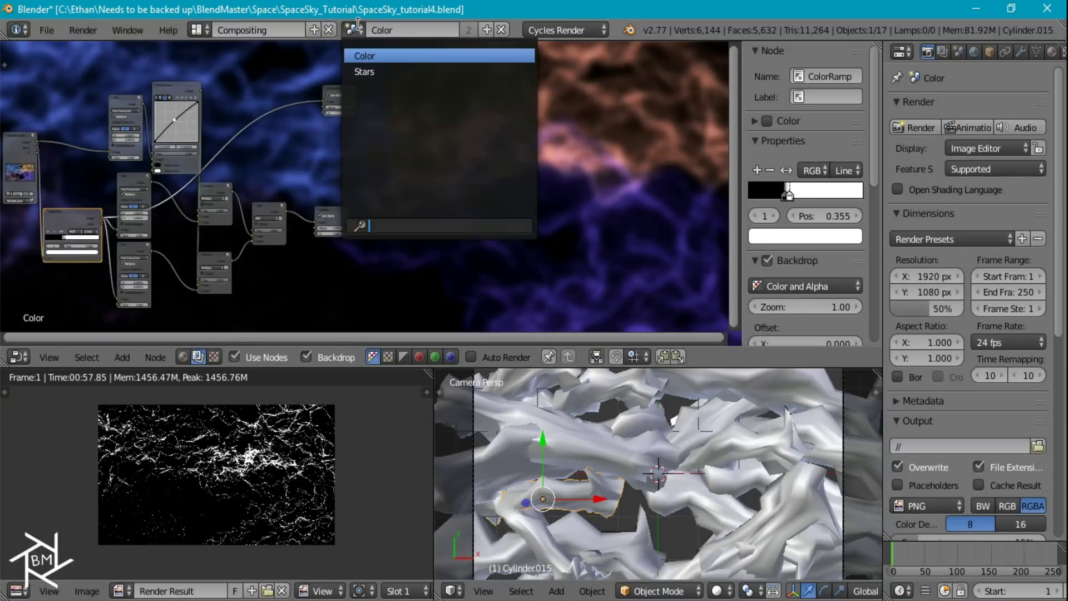
click(367, 76)
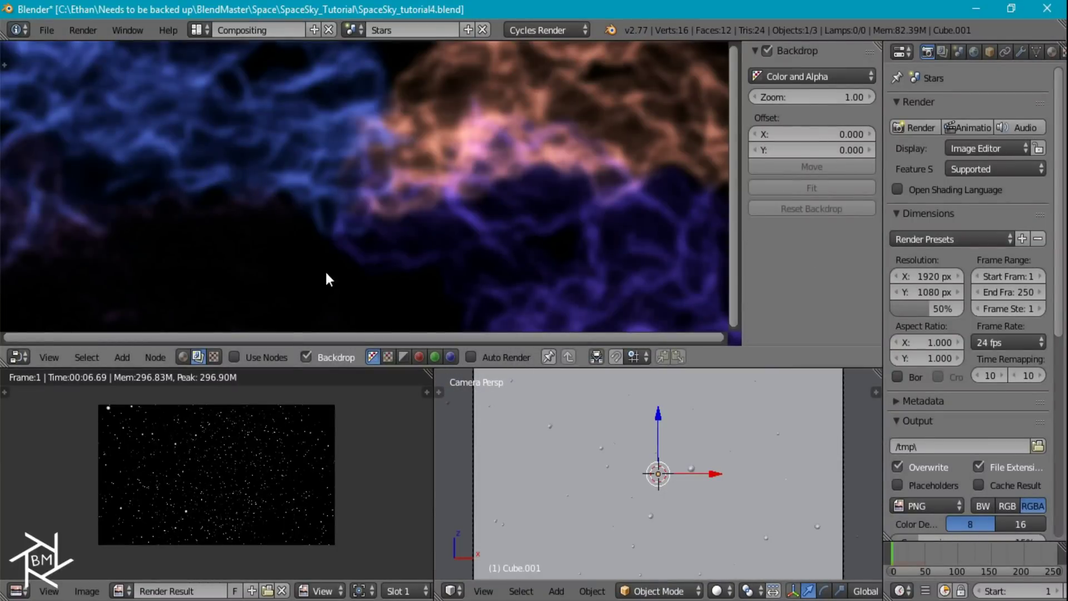
click(234, 357)
ctrl+shift+click(278, 149)
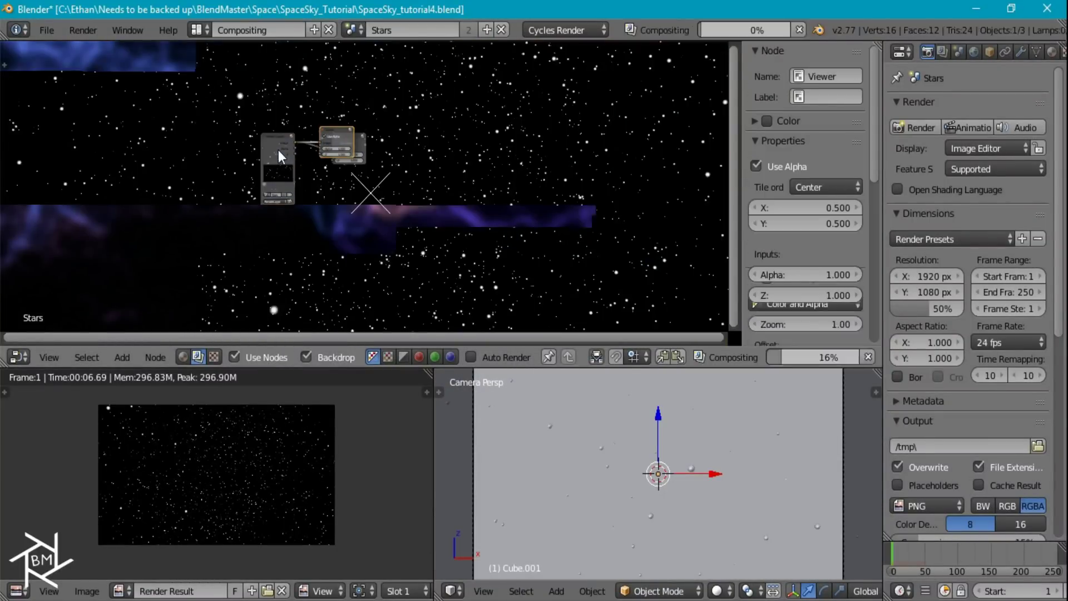
key(ctrl+space)
Step: Spread out the Viewer, Composite and Render Layers nodes to leave room between the input and both outputs
key(g)
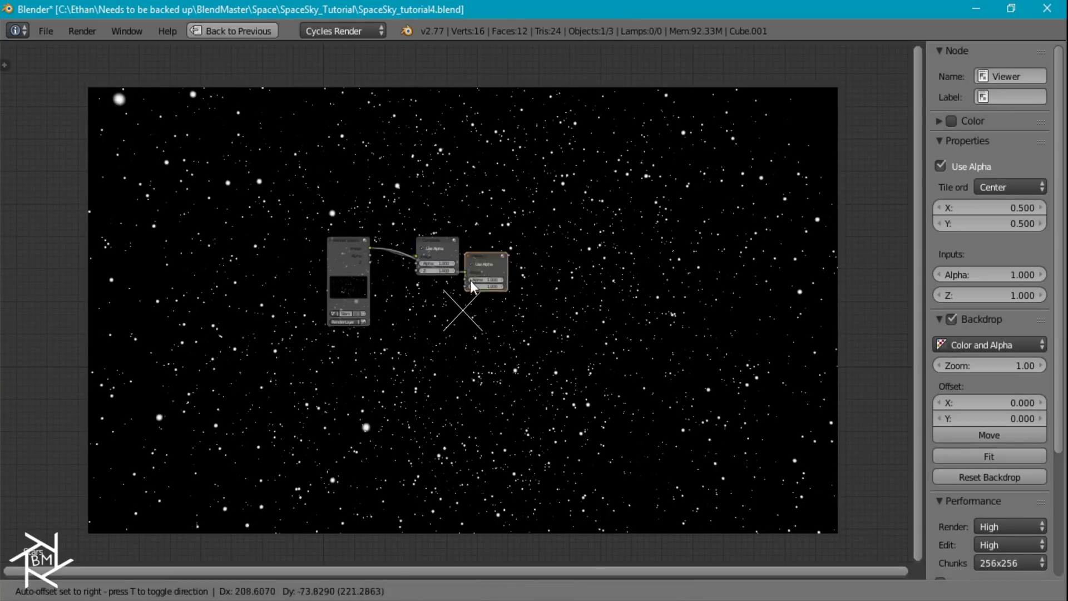
click(645, 439)
right_click(438, 249)
click(446, 246)
key(g)
click(448, 247)
key(g)
right_click(452, 245)
click(450, 246)
right_click(451, 243)
key(g)
click(610, 233)
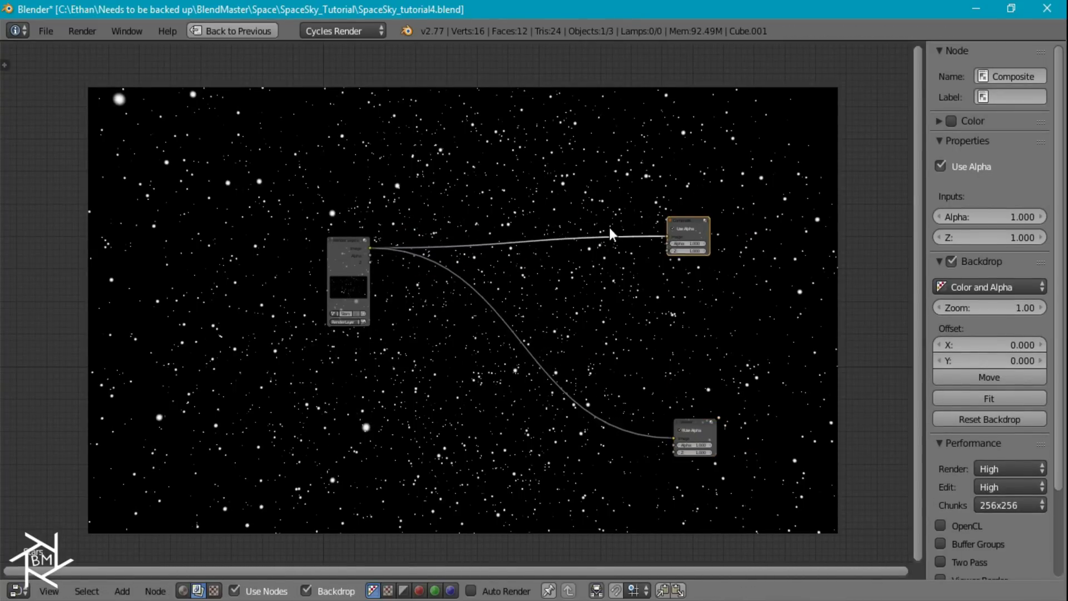
right_drag(356, 260, 204, 203)
Step: Add an Image node below Render Layers and load Color4.png into it
key(shift+a)
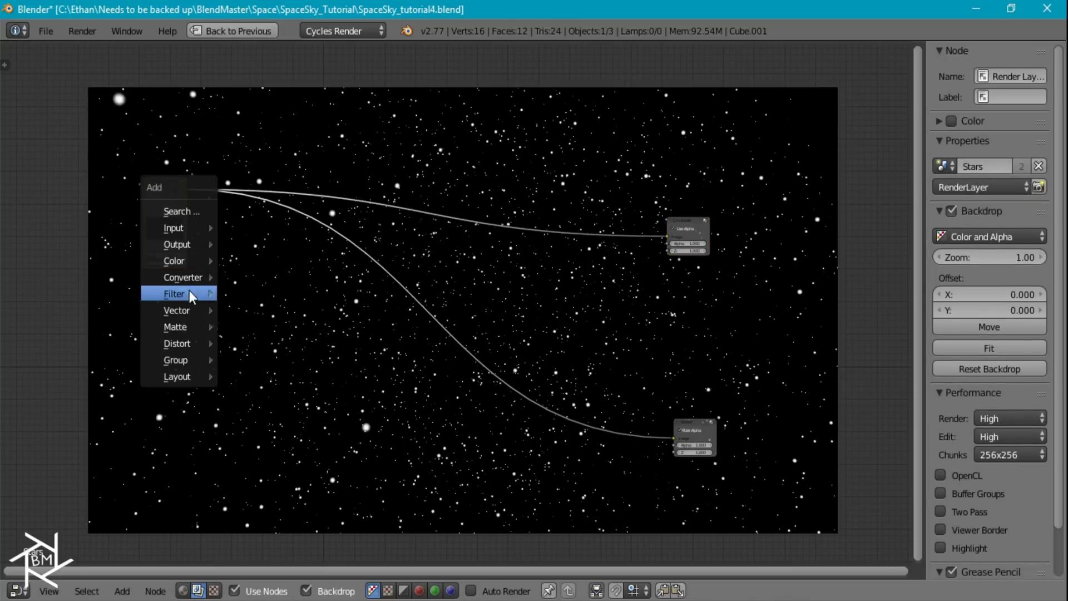
mouse_move(170, 232)
click(250, 287)
click(171, 382)
click(180, 356)
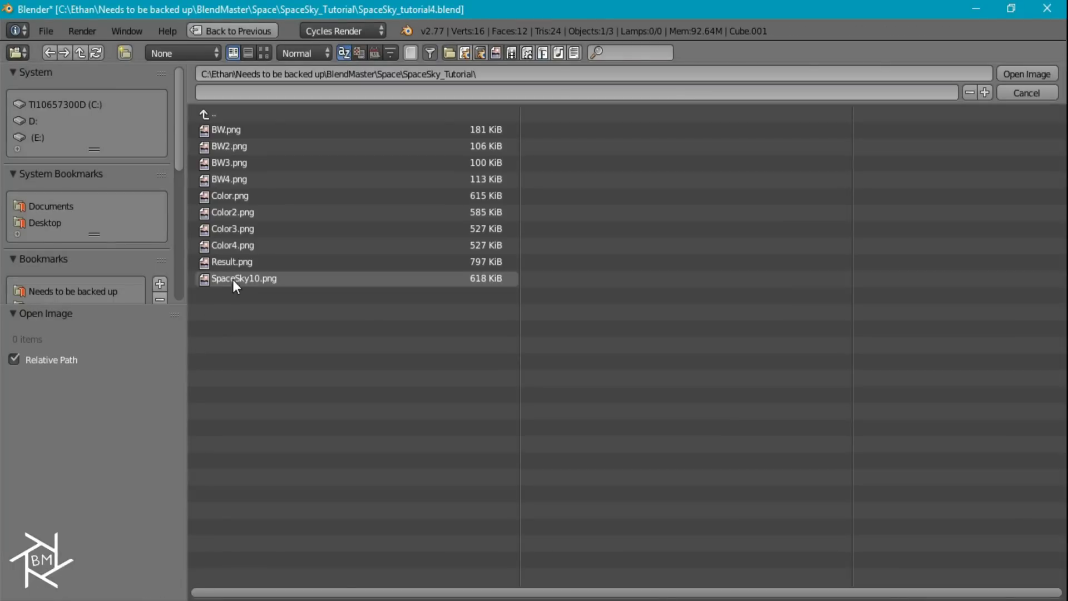
double_click(234, 245)
Step: Duplicate the Image node, place the copy below the original and load BW4.png into it
key(shift+d)
click(327, 473)
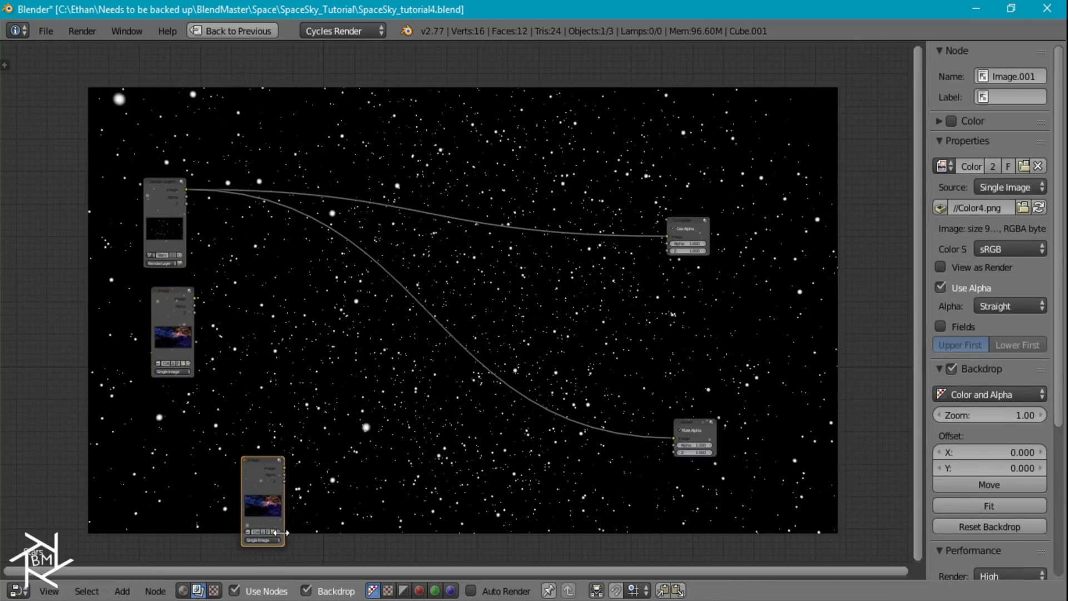
click(275, 532)
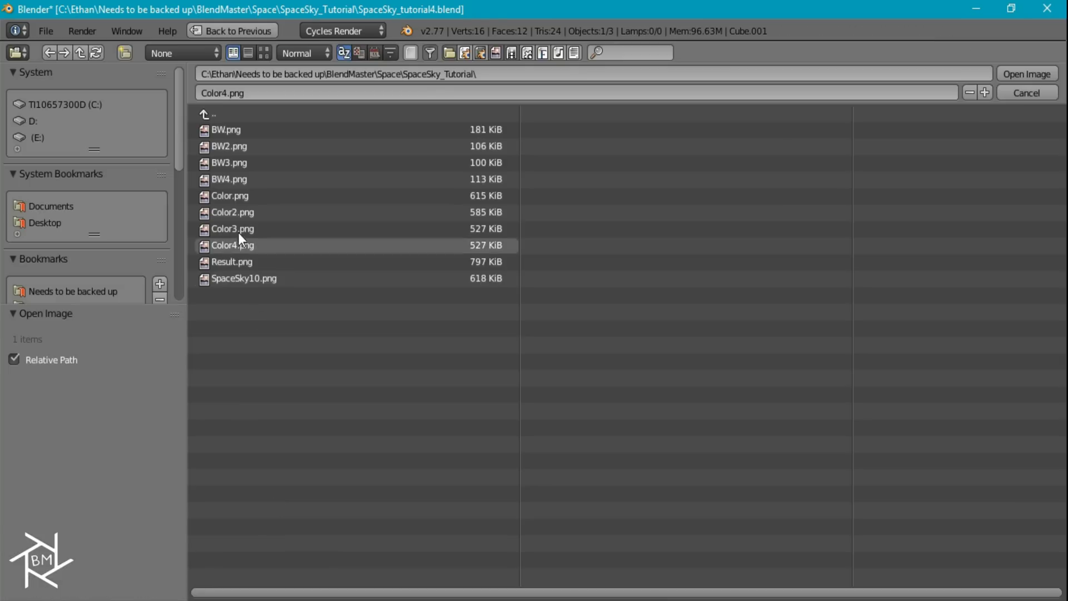
double_click(254, 178)
Step: Insert a Blur node between Render Layers and the Viewer and set its filter type to Fast Gaussian
scroll(243, 204, up, 6)
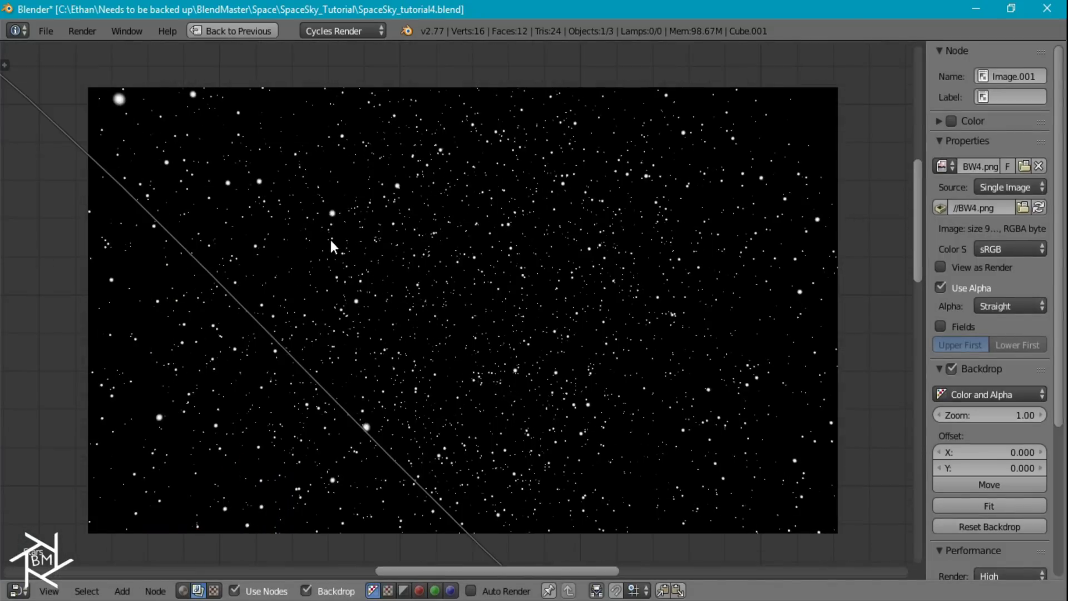
scroll(250, 218, down, 5)
key(shift+a)
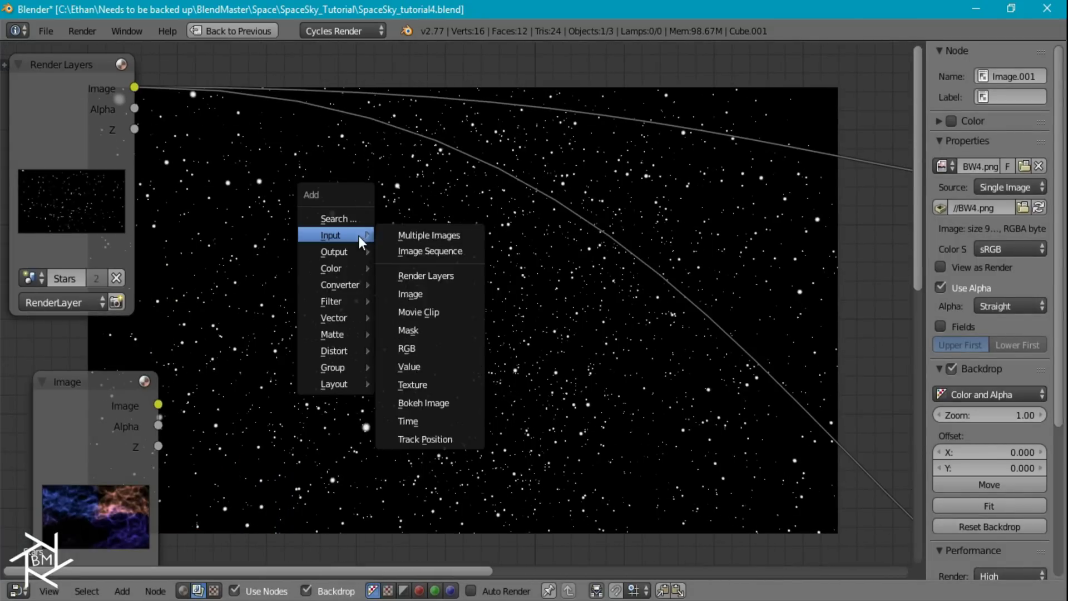
mouse_move(344, 300)
click(411, 302)
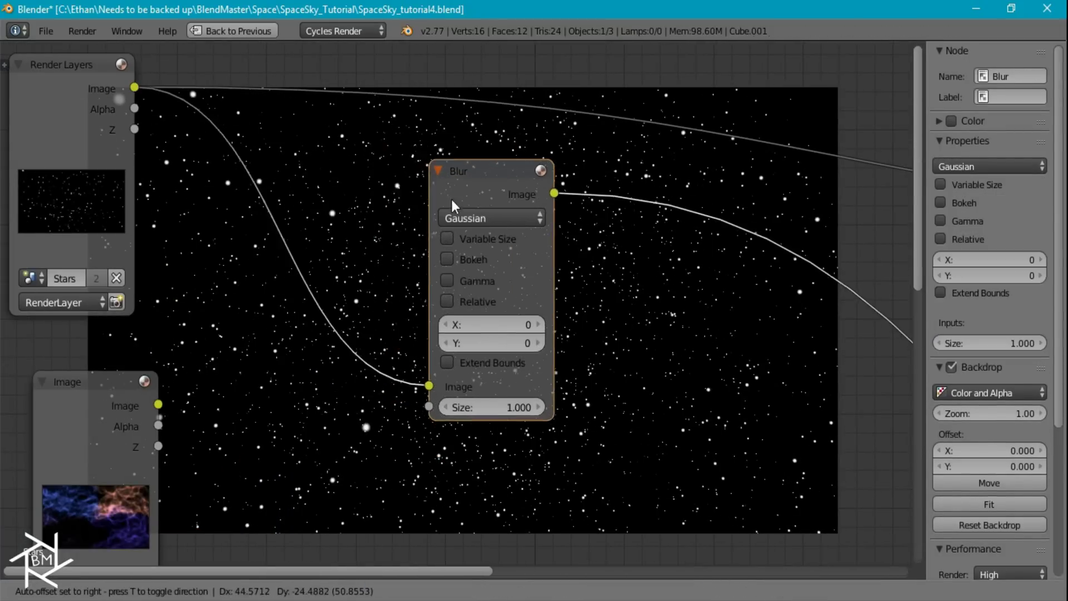
click(263, 97)
click(262, 96)
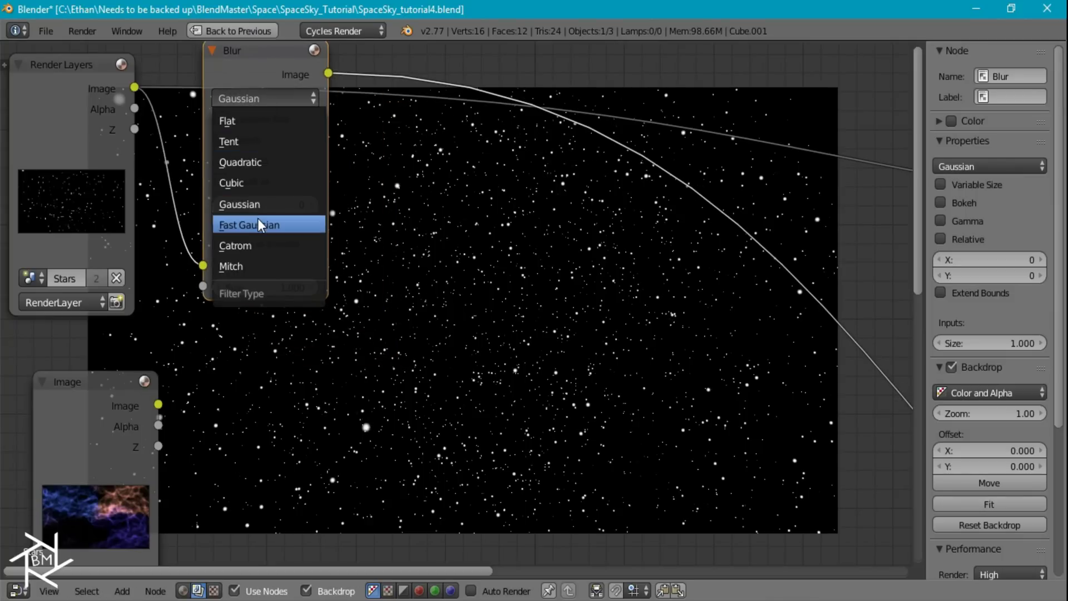
click(258, 223)
Step: Make the Blur relative with Y aspect correction and set its X and Y to 0.5%
click(246, 119)
click(250, 119)
click(254, 118)
click(266, 163)
click(271, 185)
text(.5)
key(Tab)
text(.5)
key(Return)
Step: Duplicate the Blur node onto the link to Composite and set the copy's X and Y to 0.1%
drag(286, 135, 292, 238)
middle_drag(305, 146, 308, 262)
key(shift+d)
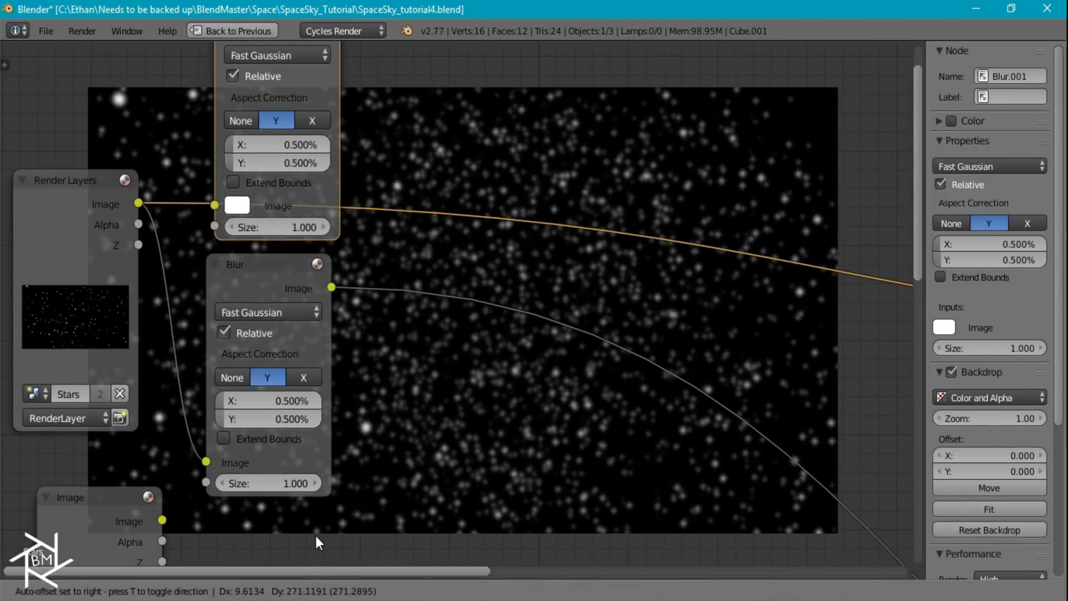
click(313, 531)
click(292, 138)
text(.1.)
key(Tab)
text(.1)
key(Return)
click(293, 140)
text(.1)
key(Return)
scroll(415, 243, down, 4)
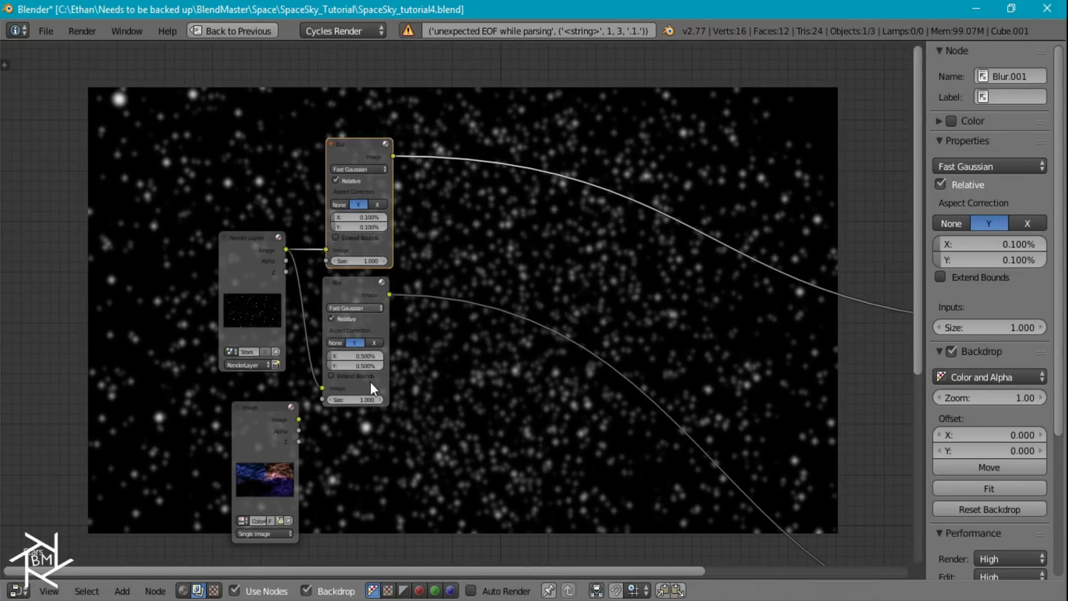
Step: Preview the Color4 image in the Viewer and insert a duplicated Blur after it with X and Y at 25%
ctrl+shift+click(238, 344)
scroll(416, 358, up, 1)
key(shift+a)
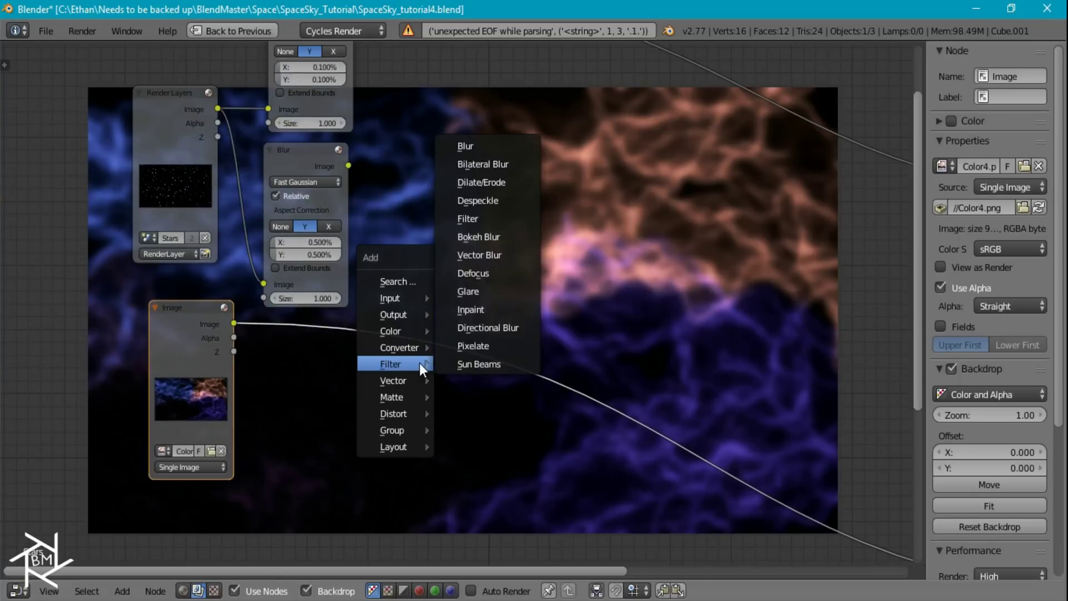
click(296, 149)
key(shift+d)
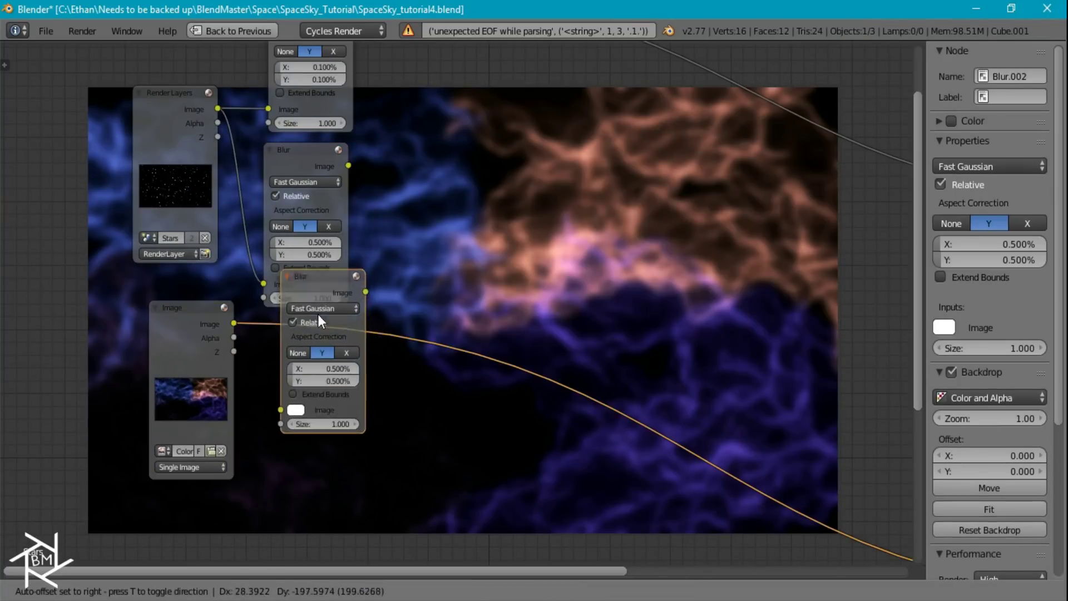
click(302, 349)
text(25)
key(Tab)
text(25)
key(Return)
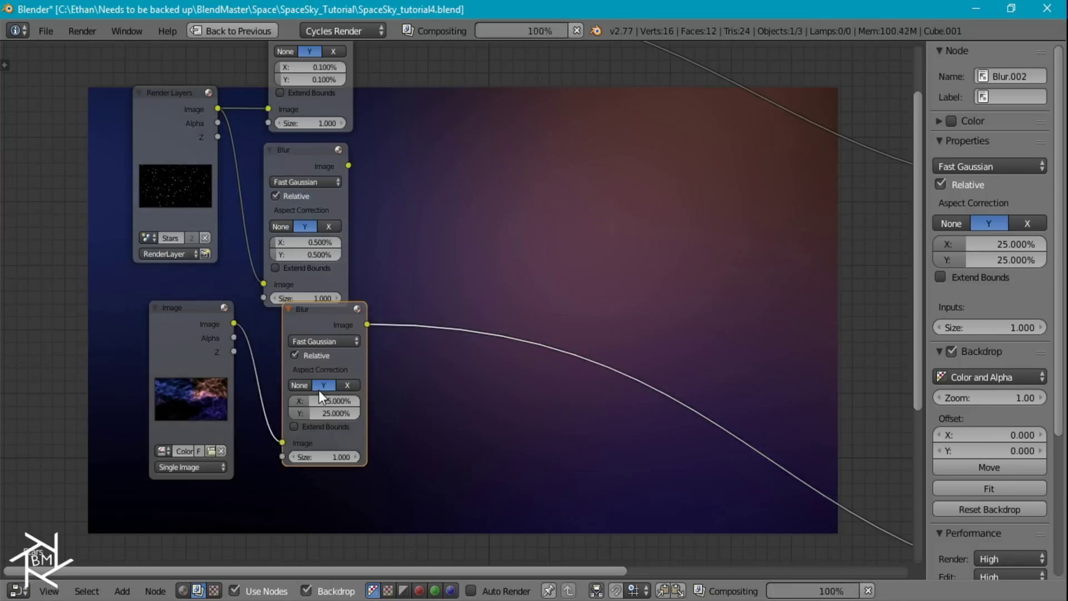
drag(321, 326, 325, 417)
Step: Insert a Hue Saturation Value node after the 25% Blur and set its Value to 0.5
key(shift+a)
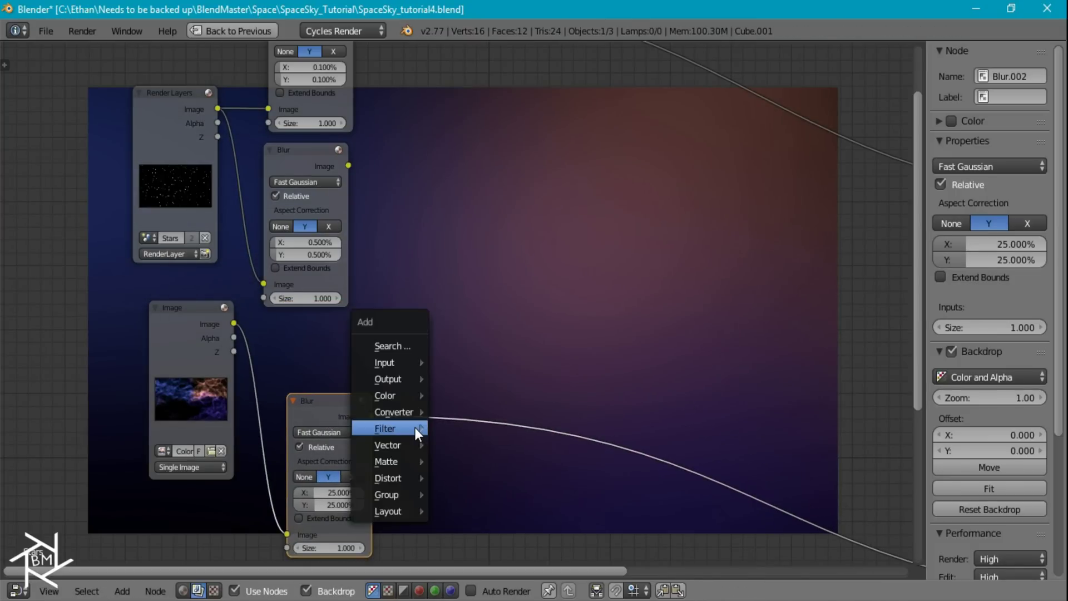
mouse_move(371, 395)
click(489, 267)
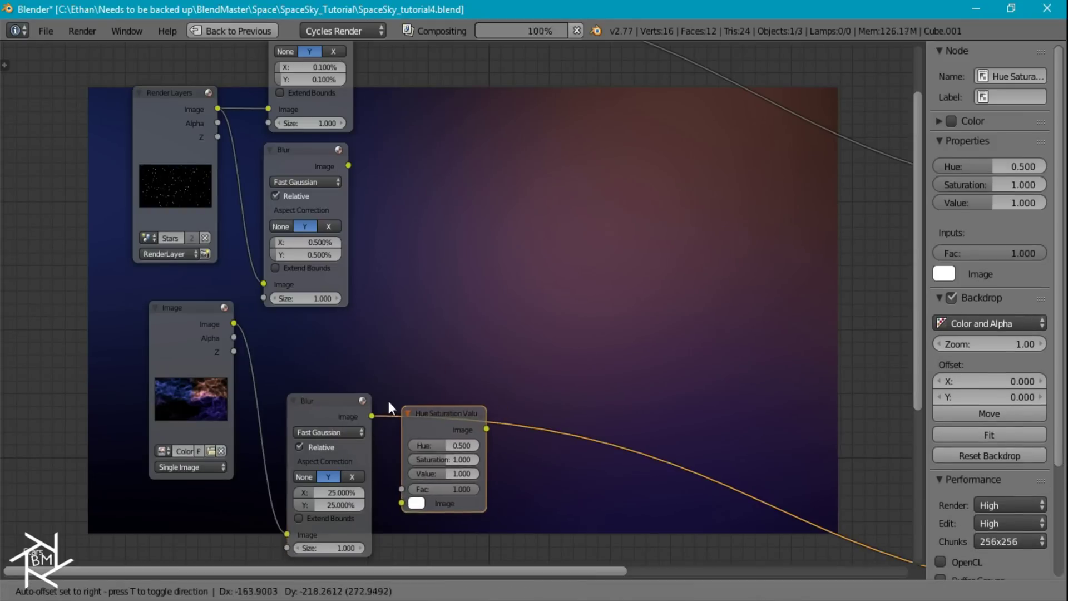
click(425, 469)
click(450, 467)
text(.5)
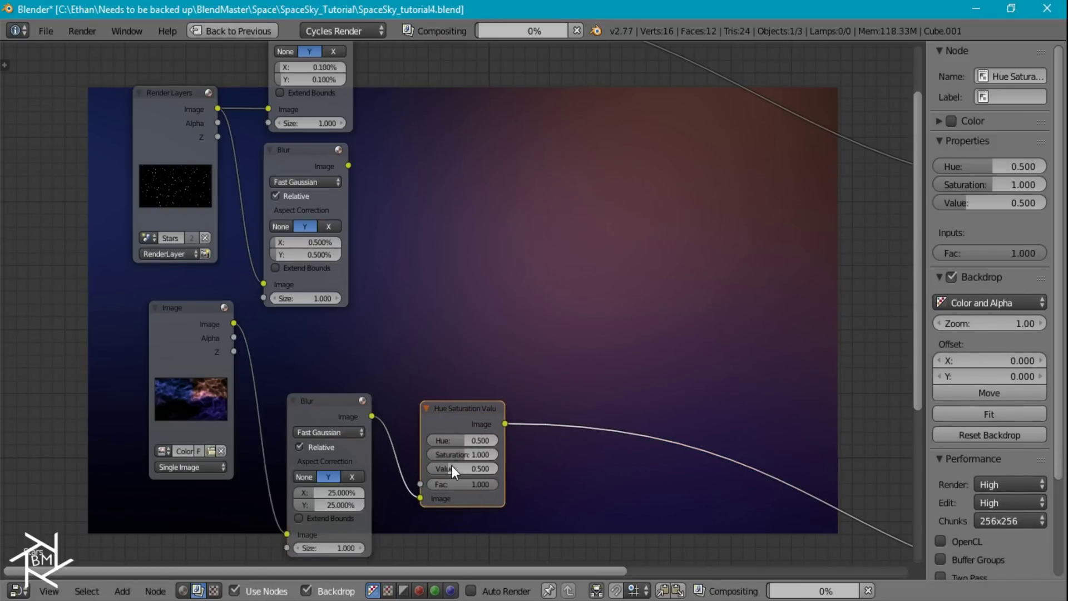
key(Return)
drag(445, 405, 408, 421)
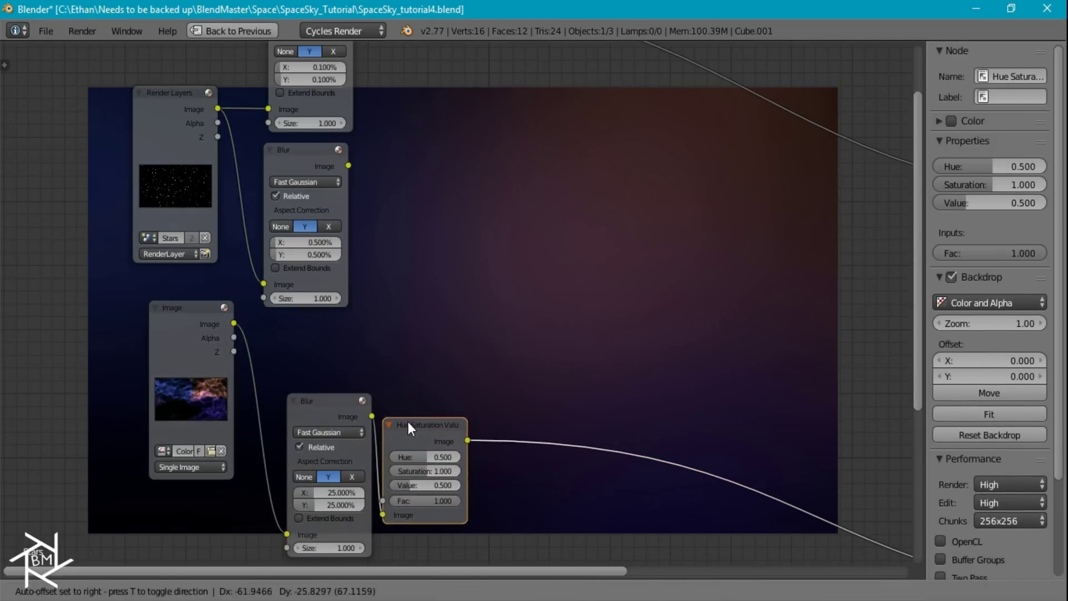
Step: Insert a Mix node before the Viewer, set it to Add and combine the Color4 image with the Hue Saturation Value output
scroll(522, 371, down, 1)
key(shift+a)
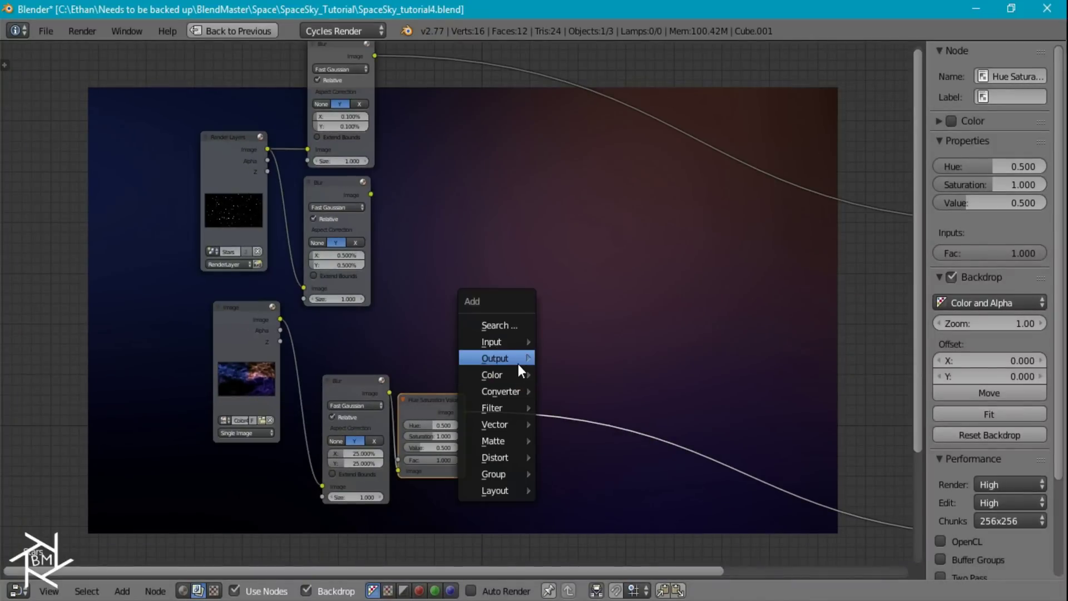
mouse_move(518, 379)
click(582, 174)
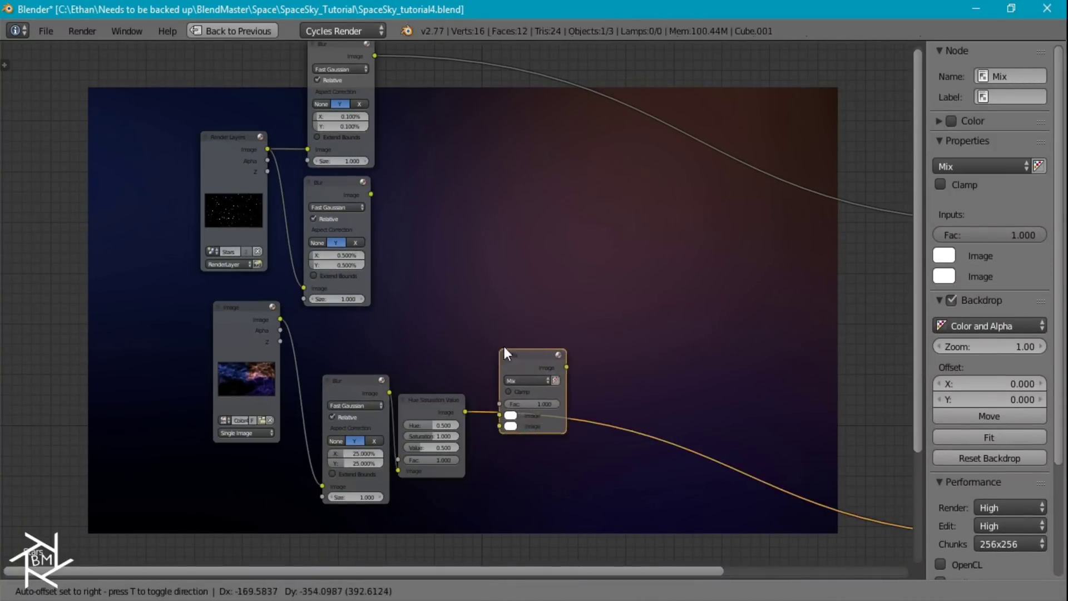
click(511, 356)
click(523, 375)
click(517, 353)
drag(280, 320, 507, 409)
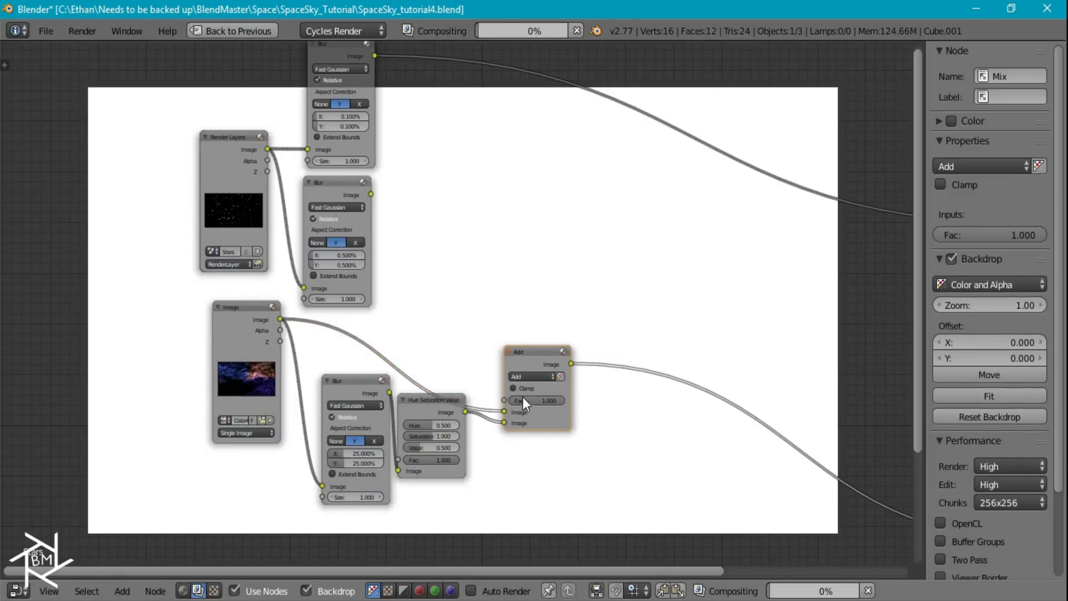
scroll(556, 378, up, 1)
drag(556, 377, 518, 305)
middle_drag(571, 385, 385, 504)
scroll(367, 431, down, 3)
scroll(366, 429, down, 1)
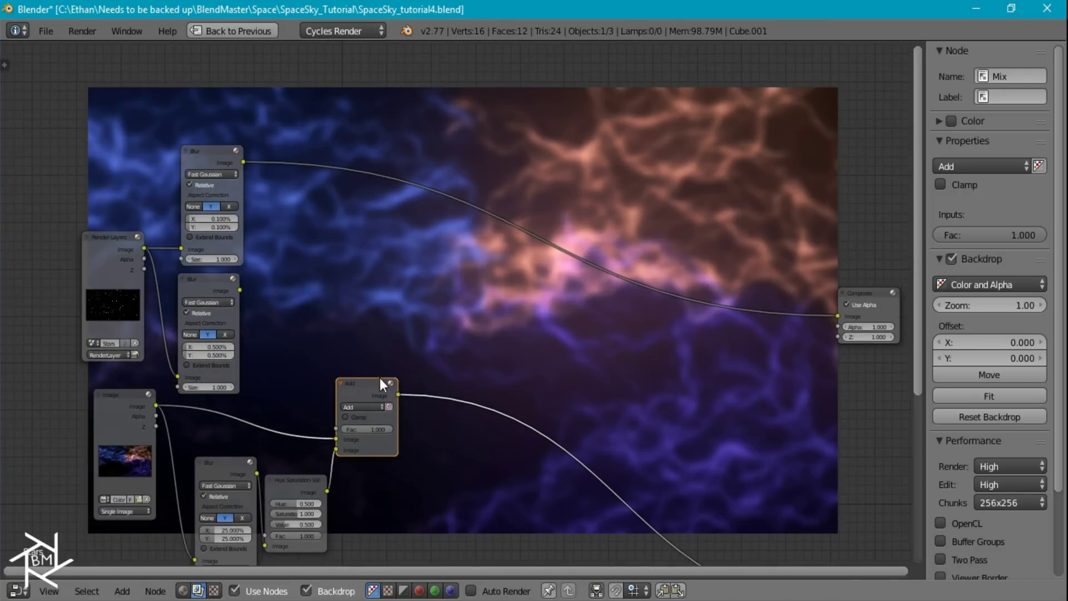
Step: Duplicate the Add node before the Viewer, set it to Multiply and combine the 0.5% blurred stars with the Add output
key(shift+a)
key(shift+d)
click(490, 373)
click(458, 372)
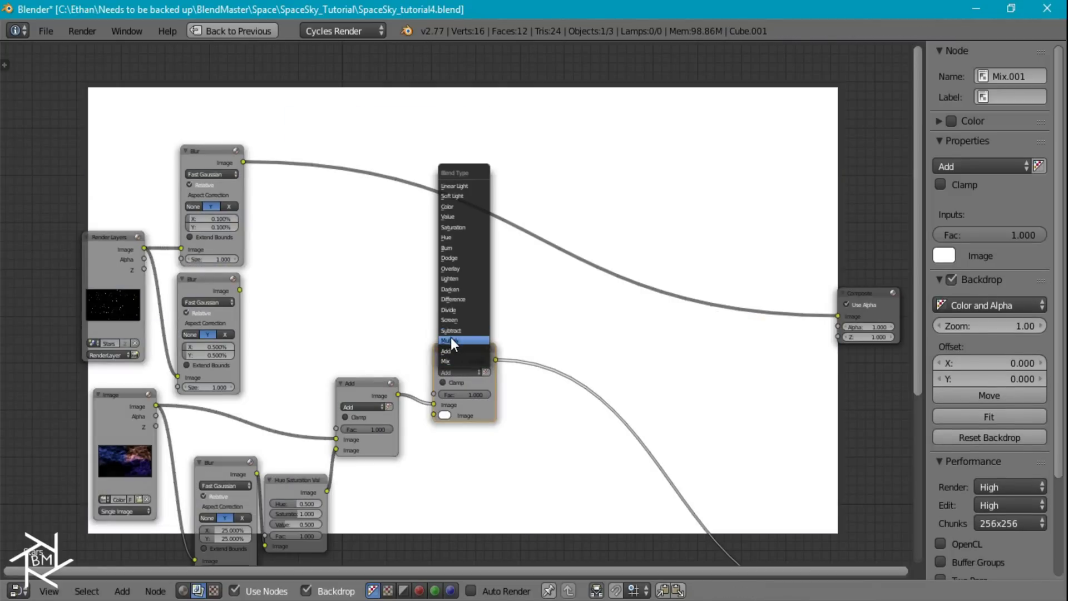
click(451, 339)
drag(239, 289, 437, 404)
drag(464, 351, 487, 300)
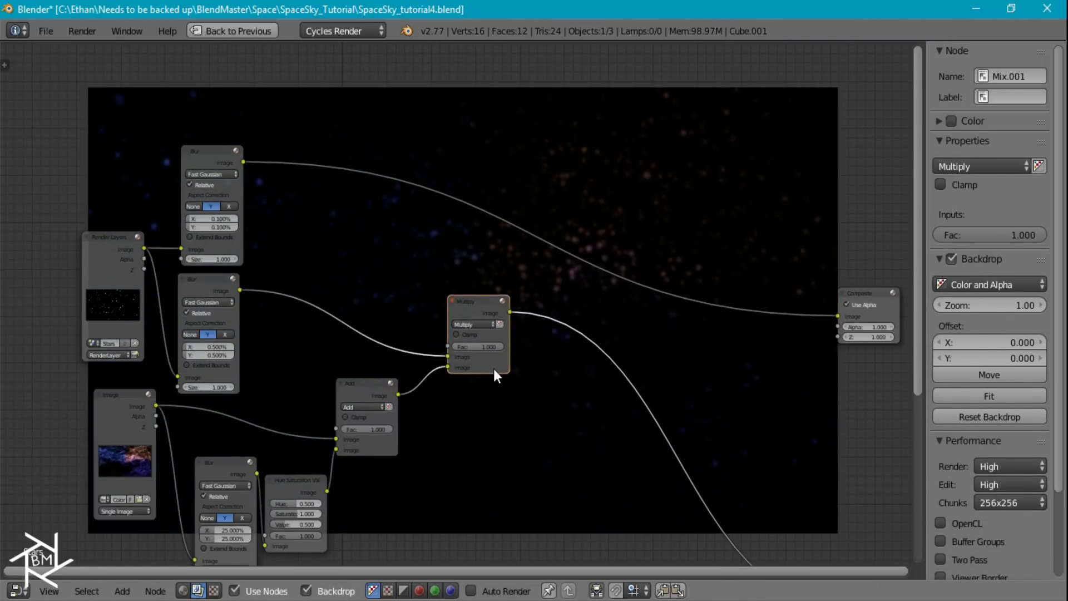
Step: Duplicate the Multiply node onto the link from the 0.1% Blur to Composite and feed the Add output into it
key(shift+d)
click(520, 243)
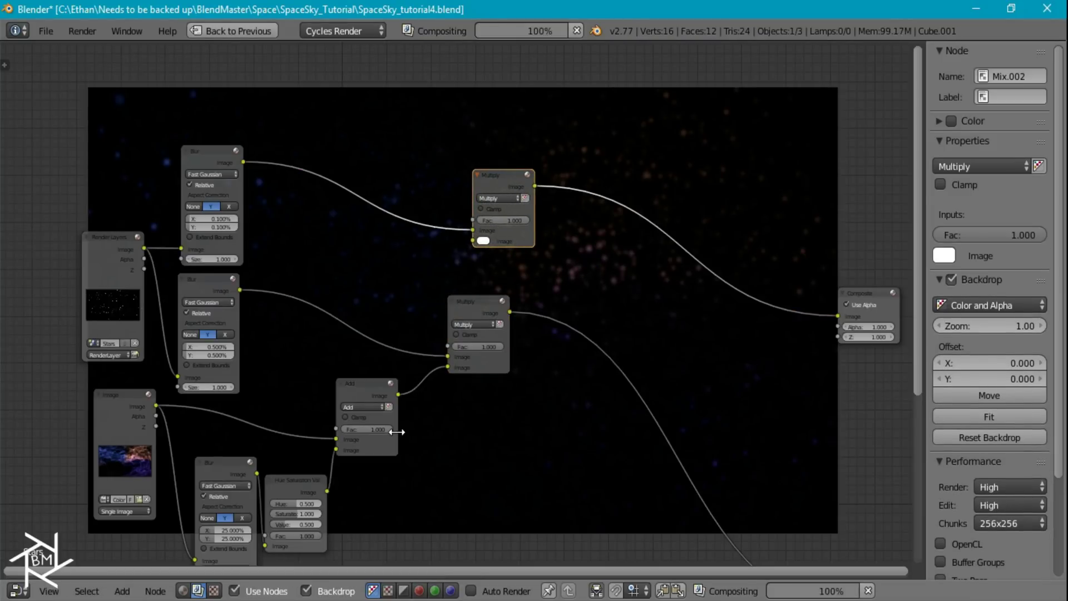
drag(398, 394, 471, 240)
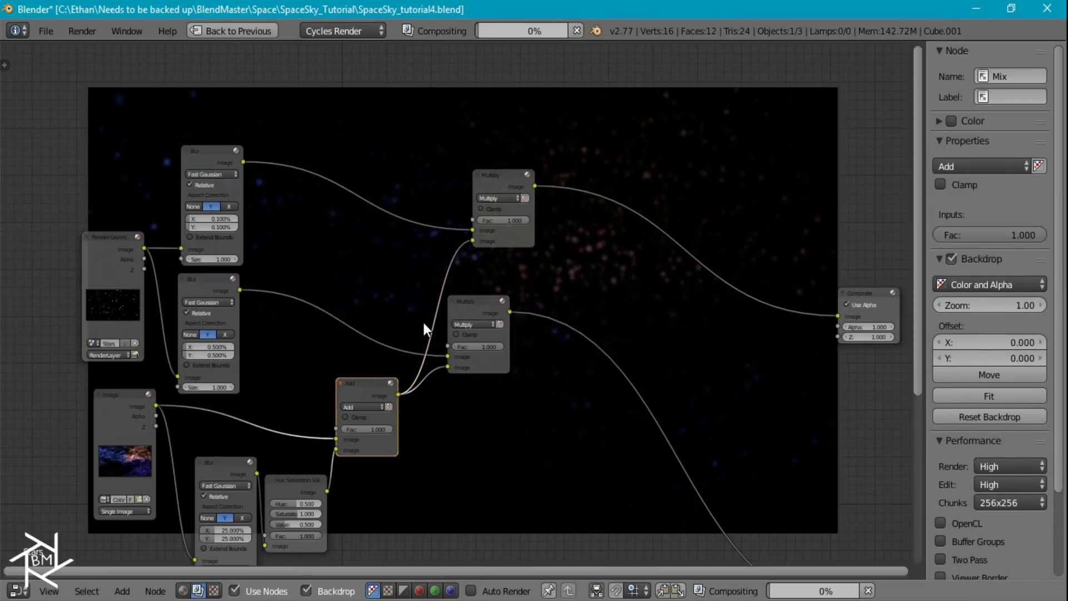
Step: Insert a duplicated Hue Saturation Value node between Add and the upper Multiply, and set its Saturation to 0
scroll(422, 319, up, 4)
scroll(387, 348, up, 1)
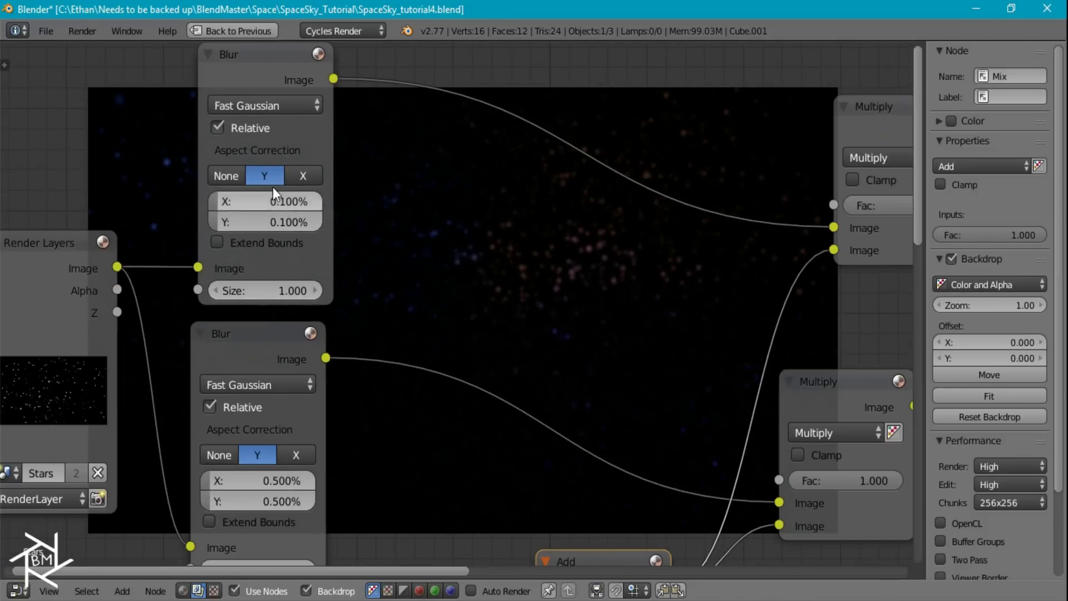
middle_drag(586, 240, 428, 220)
middle_drag(546, 383, 489, 220)
scroll(289, 465, down, 2)
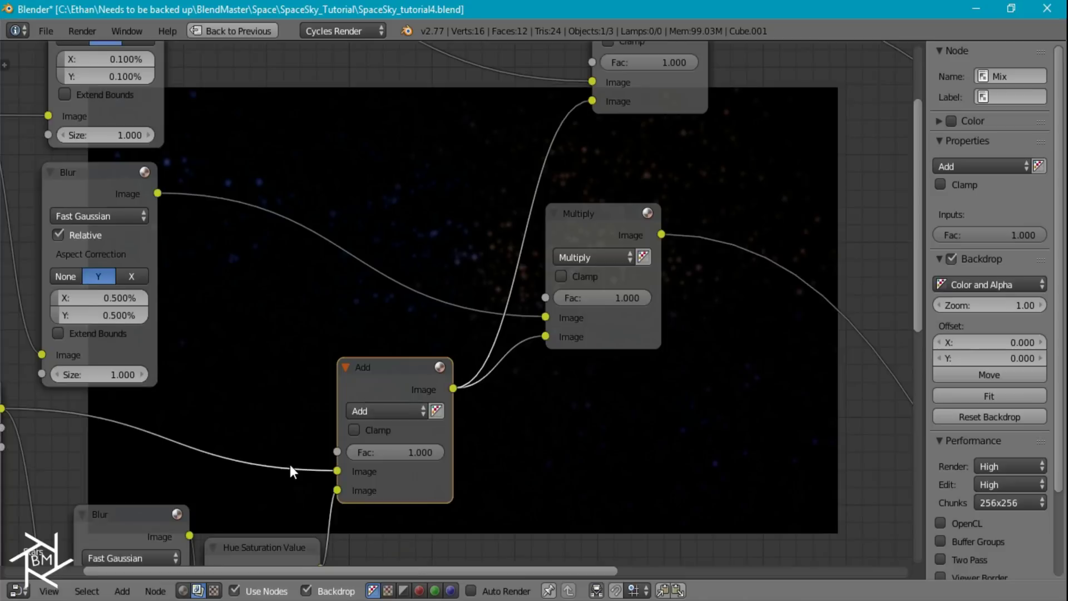
click(278, 520)
key(shift+d)
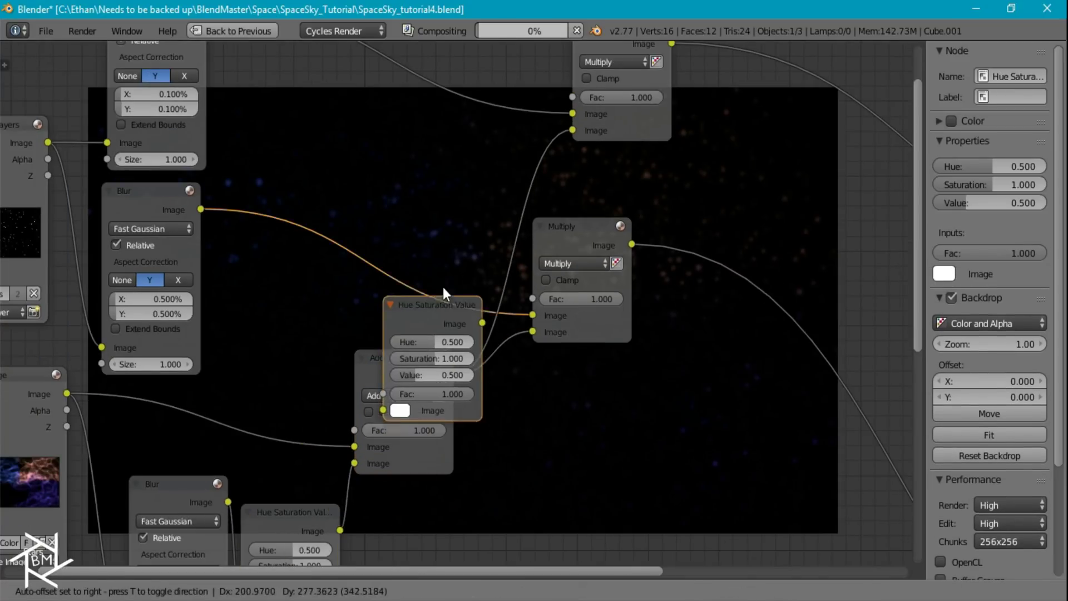
click(553, 154)
scroll(578, 240, up, 1)
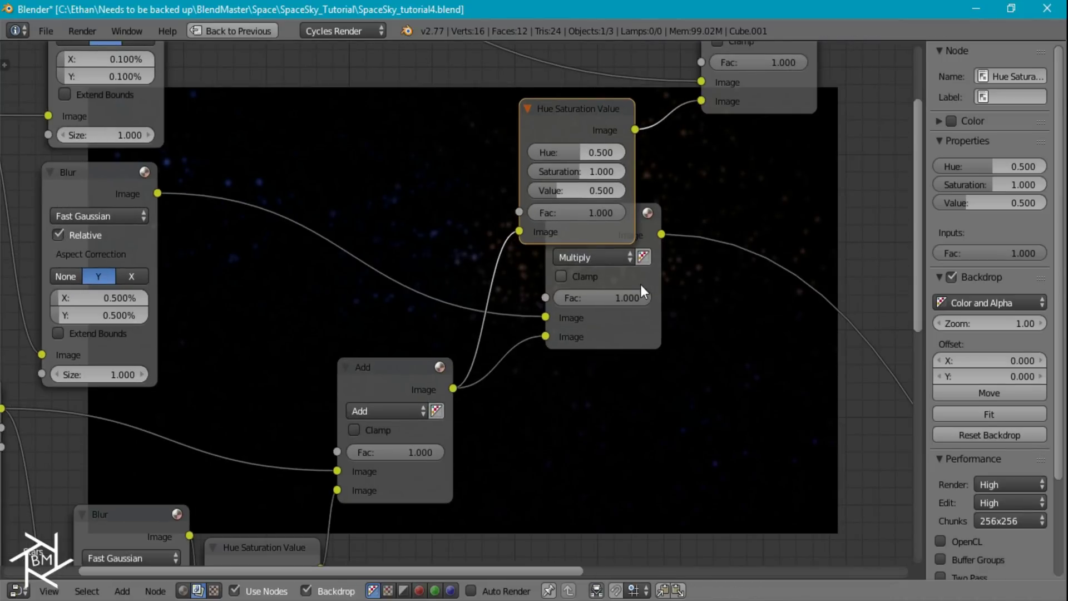
drag(642, 285, 689, 348)
drag(589, 183, 550, 183)
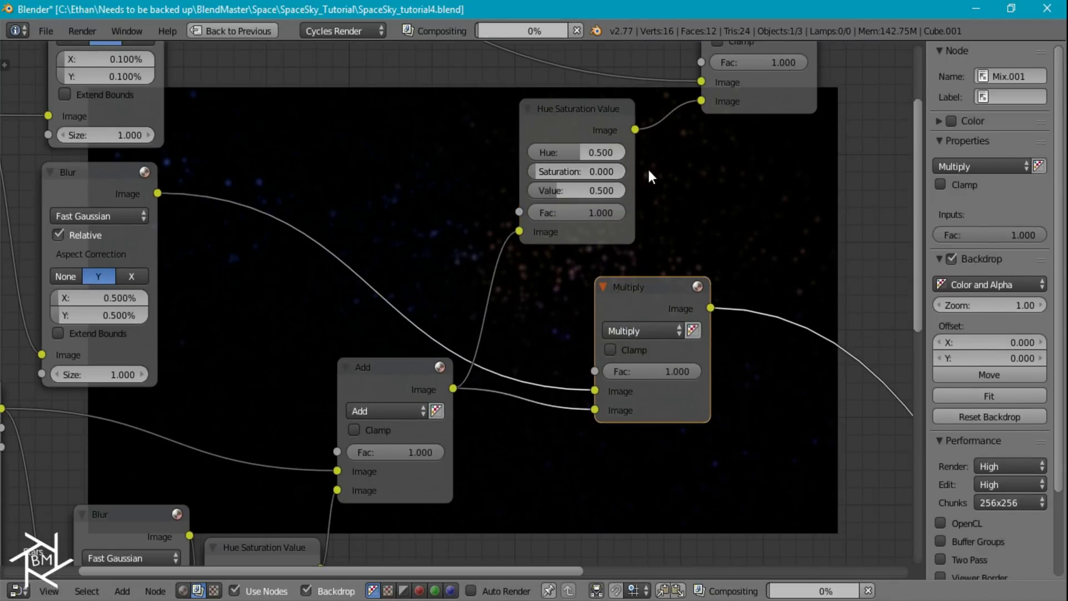
Step: Set the Value of the desaturating Hue Saturation Value node to 1 and preview the upper Multiply output in the Viewer
click(593, 189)
key(Return)
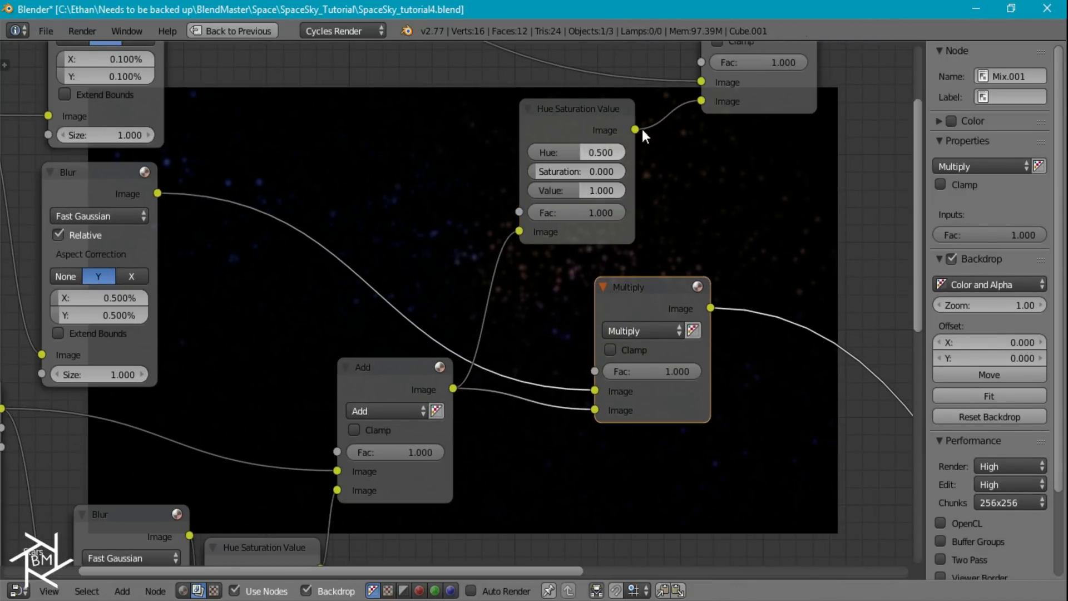
middle_drag(642, 129, 592, 210)
click(699, 65)
middle_drag(762, 212, 503, 334)
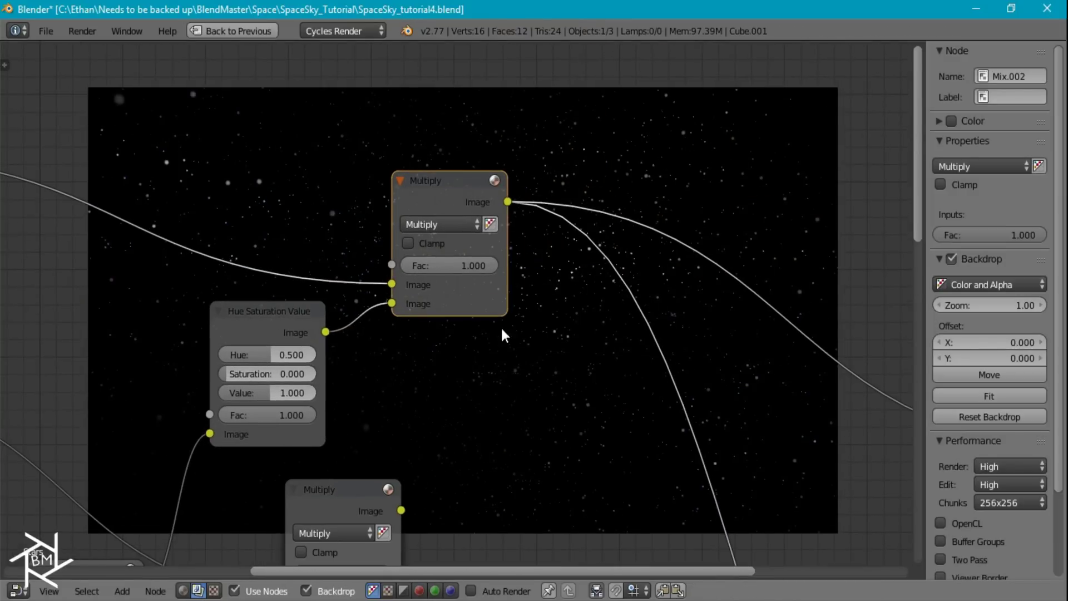
Step: Preview the lower Multiply output and insert an RGB Curves node between that Multiply node and the Viewer
middle_drag(670, 179, 594, 121)
scroll(374, 411, down, 4)
middle_drag(373, 407, 408, 345)
ctrl+shift+click(337, 346)
middle_drag(466, 313, 487, 245)
scroll(479, 318, up, 2)
key(shift+a)
mouse_move(451, 318)
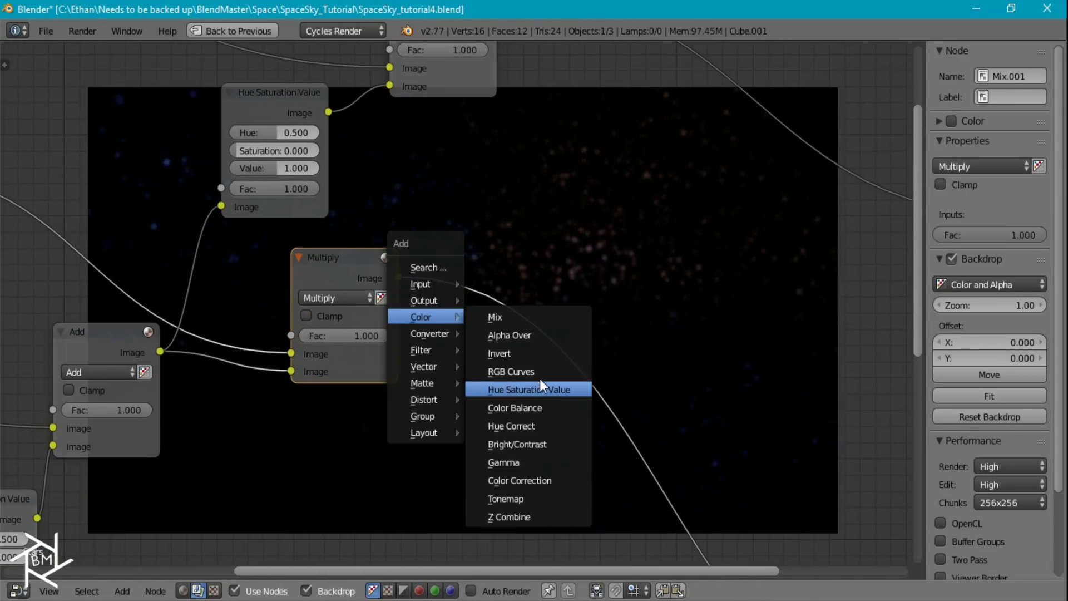
click(517, 370)
click(425, 234)
Step: Raise the curves in the RGB Curves node, placing the blue channel's point at X 0.31111, Y 0.68750
mouse_move(519, 366)
mouse_down()
mouse_move(512, 337)
mouse_move(531, 366)
mouse_move(531, 332)
mouse_move(534, 357)
mouse_up()
click(489, 285)
click(502, 285)
click(516, 284)
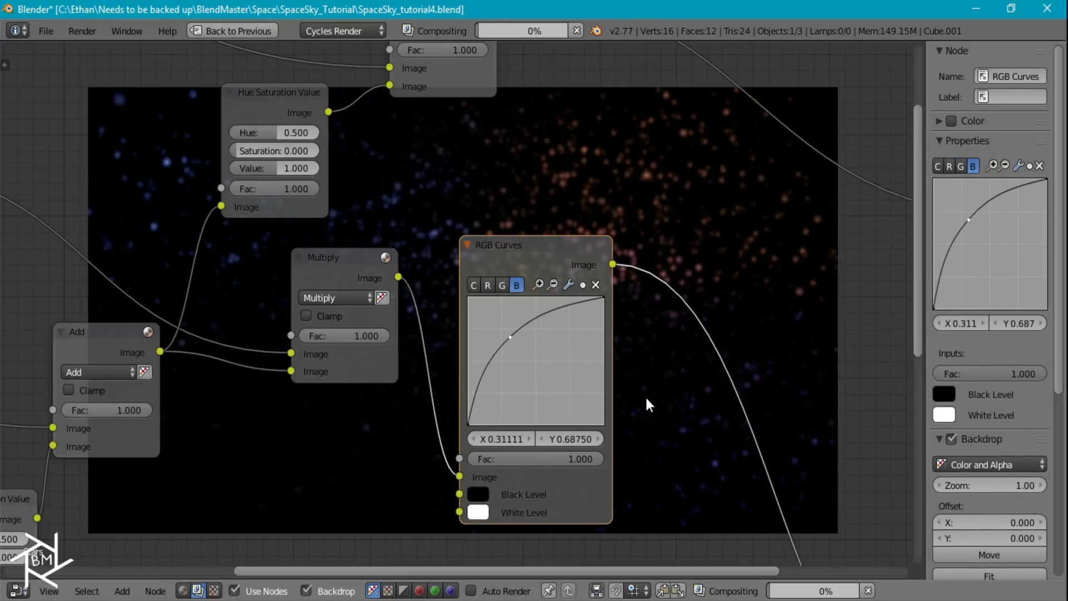
Step: Duplicate the Add node onto the link from RGB Curves to the Viewer and feed the upper Multiply output into it
scroll(651, 367, down, 3)
drag(465, 280, 402, 276)
click(125, 345)
key(shift+d)
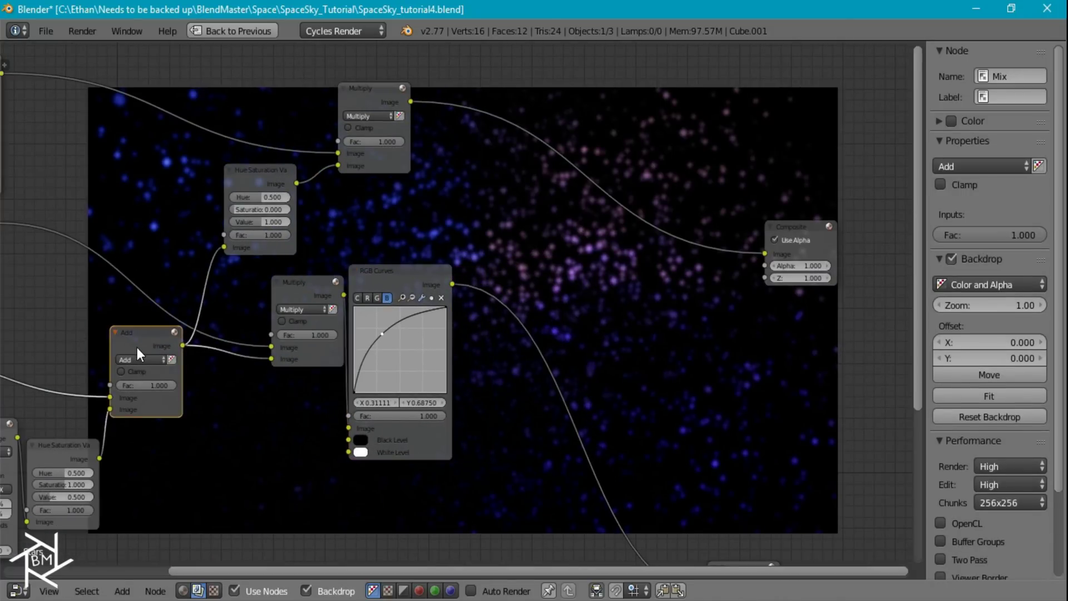
click(502, 276)
drag(409, 102, 493, 322)
Step: Set the Fac of the Add node after RGB Curves to 0.25
drag(562, 304, 525, 307)
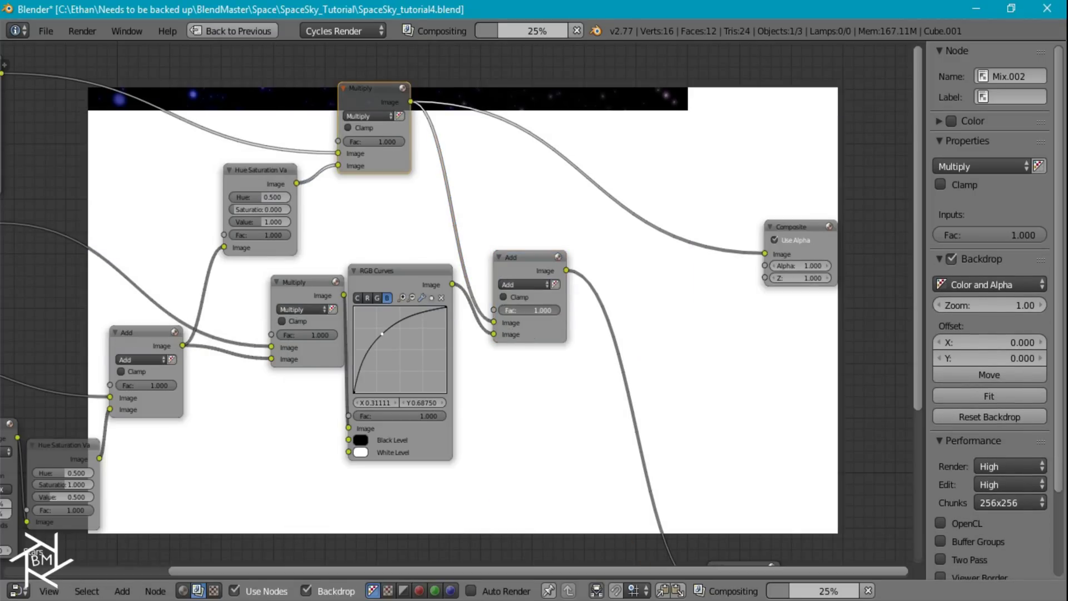
scroll(613, 413, up, 4)
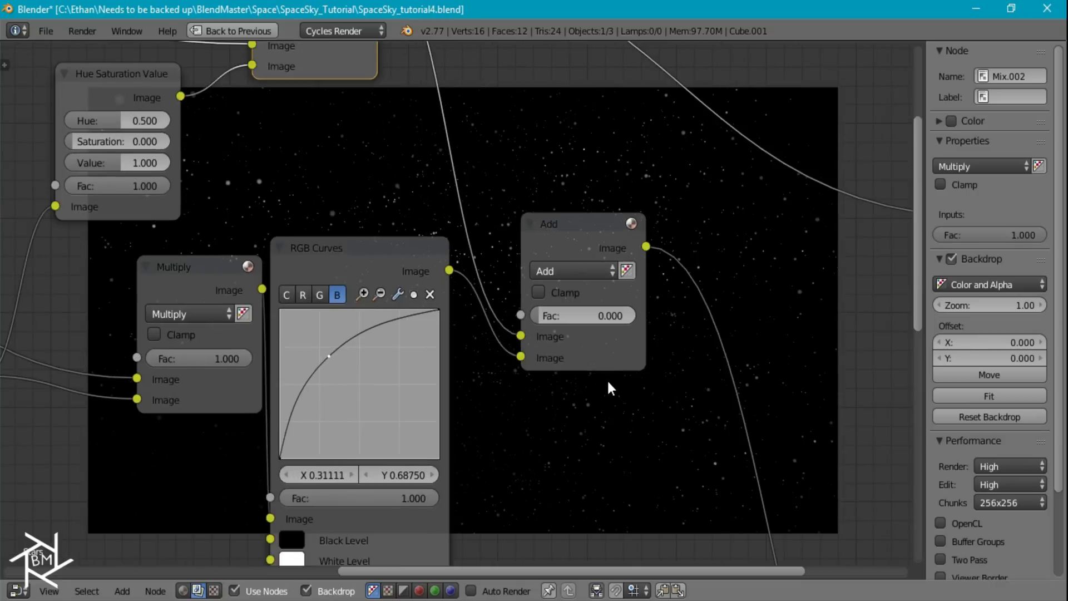
middle_drag(649, 336, 410, 470)
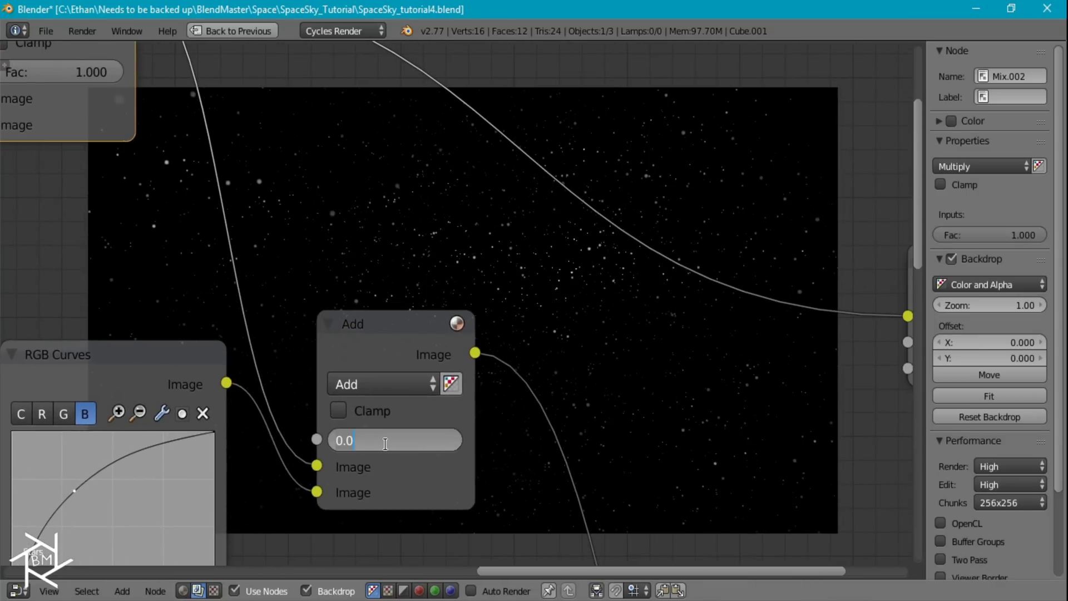
click(385, 443)
text(.25)
key(Return)
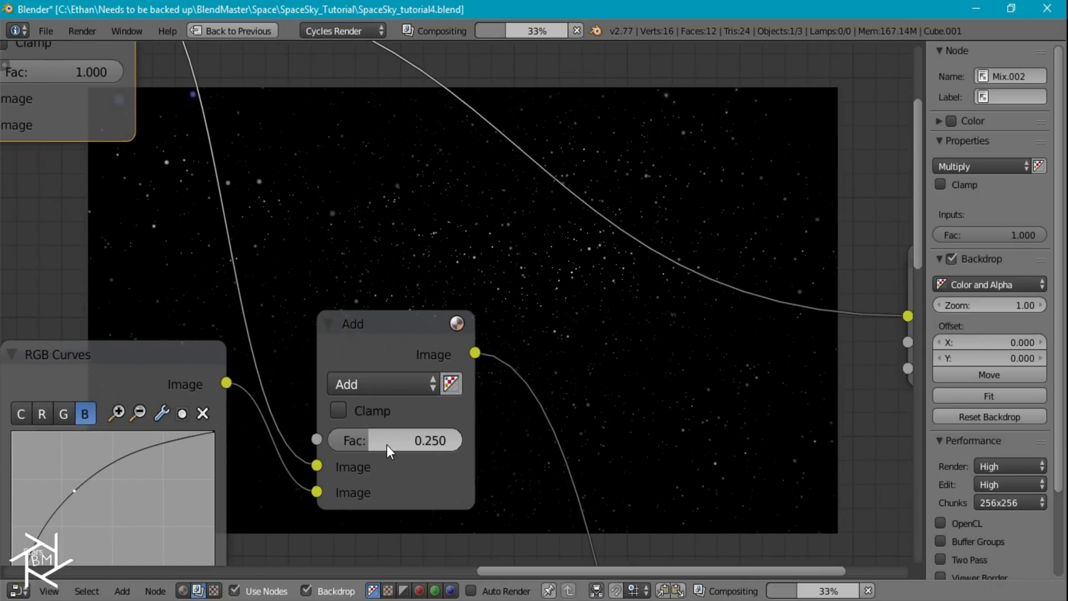
Step: Preview the BW4 image node in the Viewer
scroll(484, 370, down, 3)
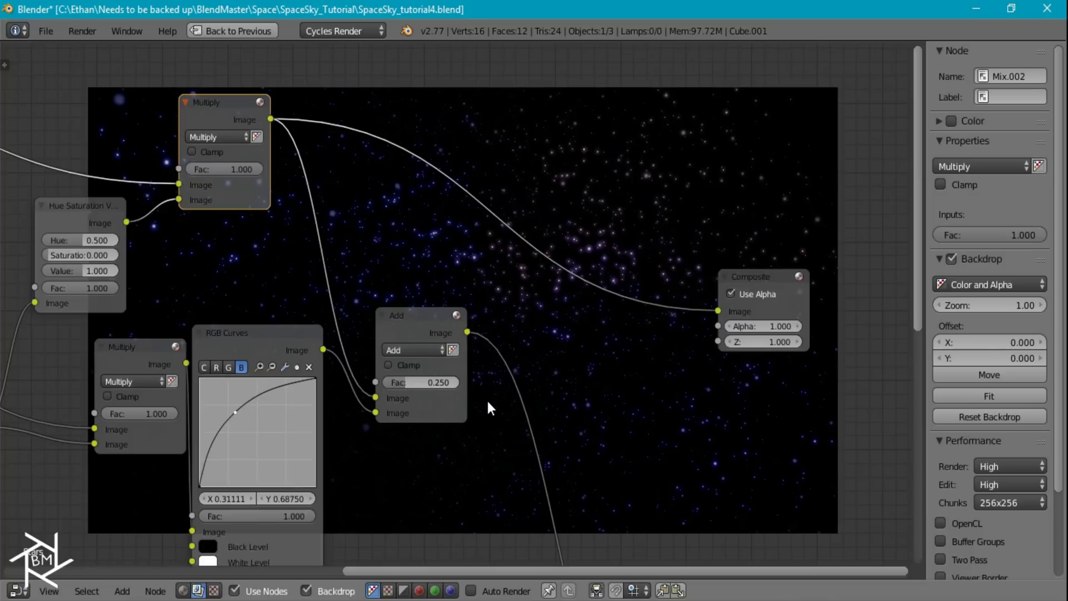
scroll(486, 398, down, 3)
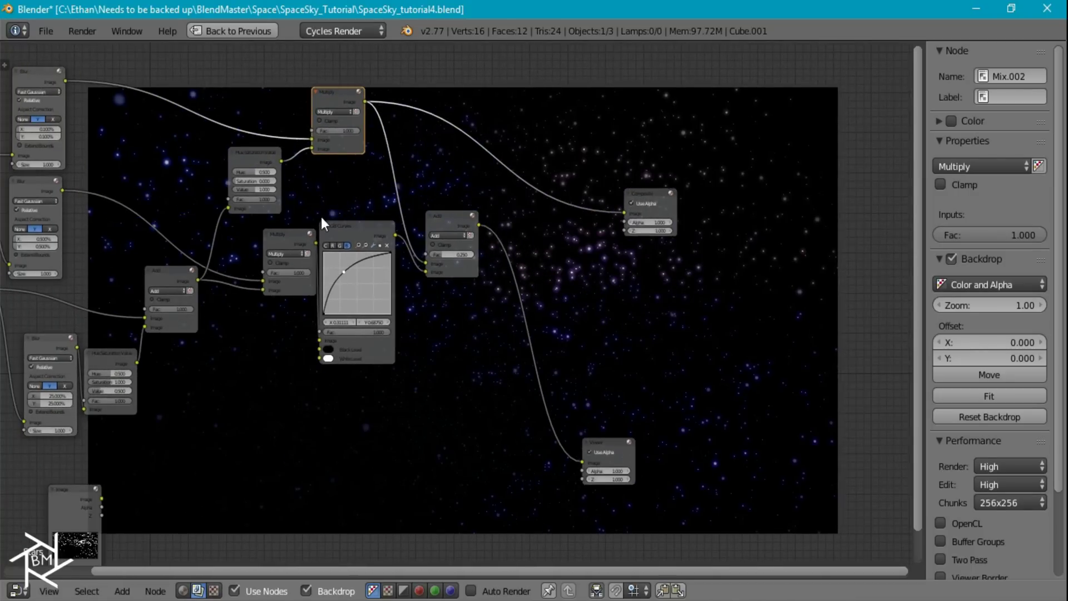
middle_drag(435, 302, 573, 131)
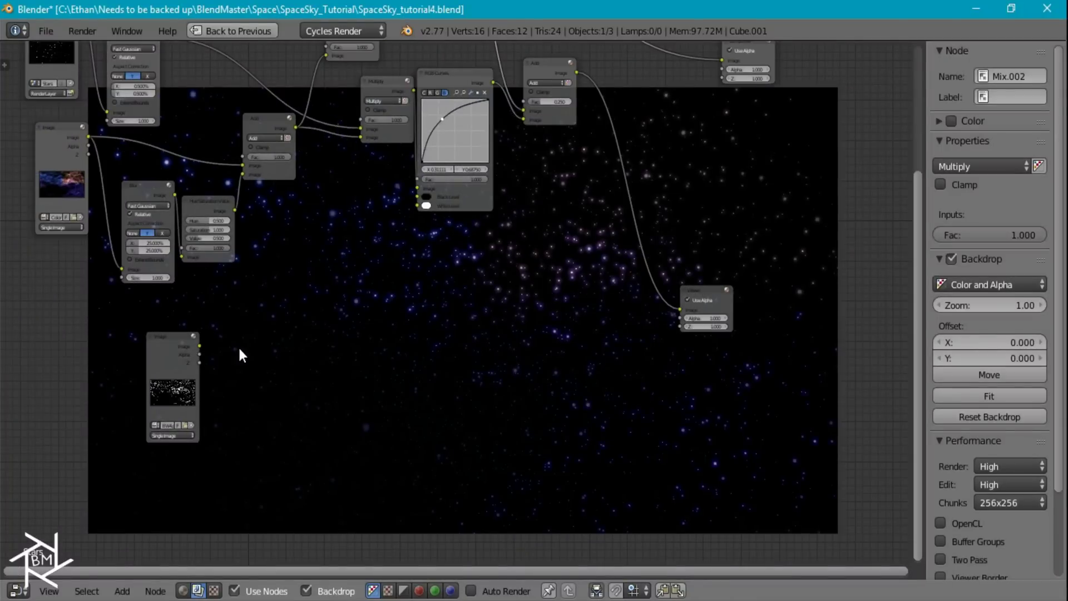
ctrl+shift+click(182, 352)
scroll(399, 322, up, 4)
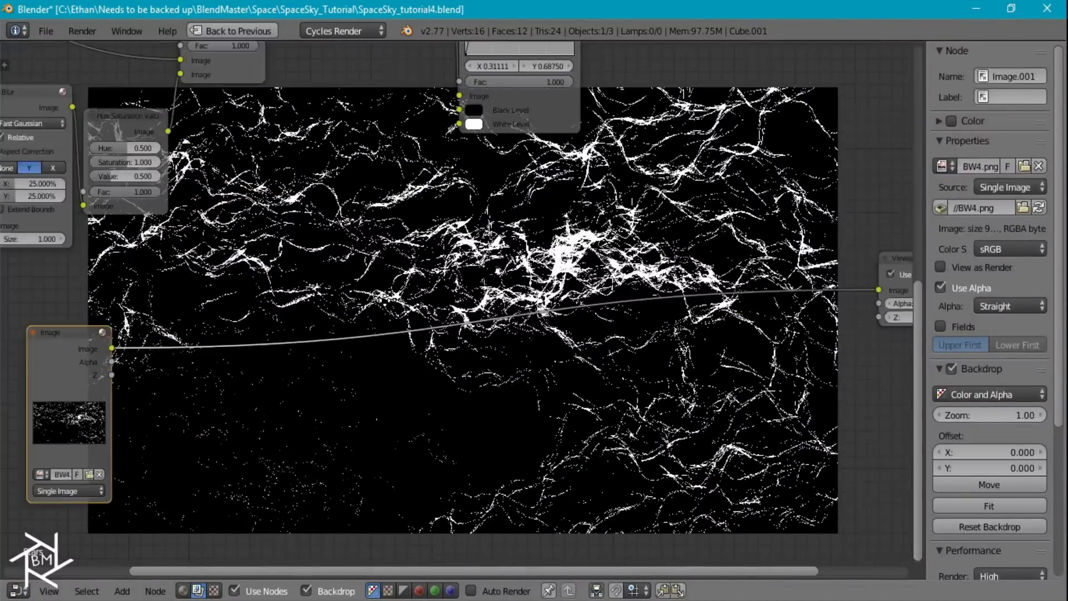
Step: Duplicate the 25% Blur node onto the link from the BW4 image to the Viewer and set its X and Y to 1%
middle_drag(399, 282, 399, 319)
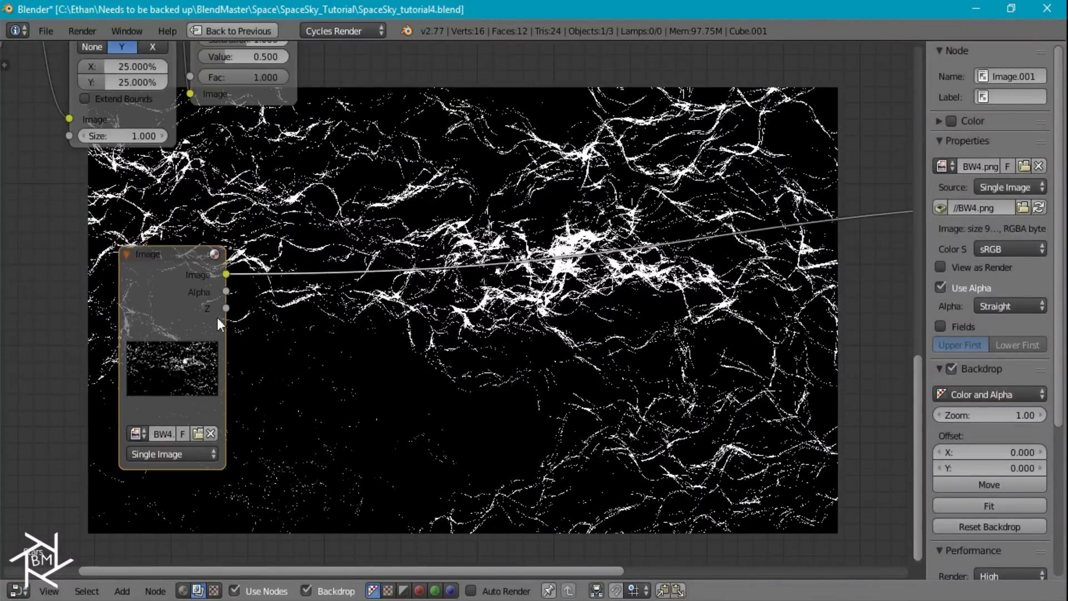
key(shift+a)
scroll(220, 280, down, 1)
click(208, 75)
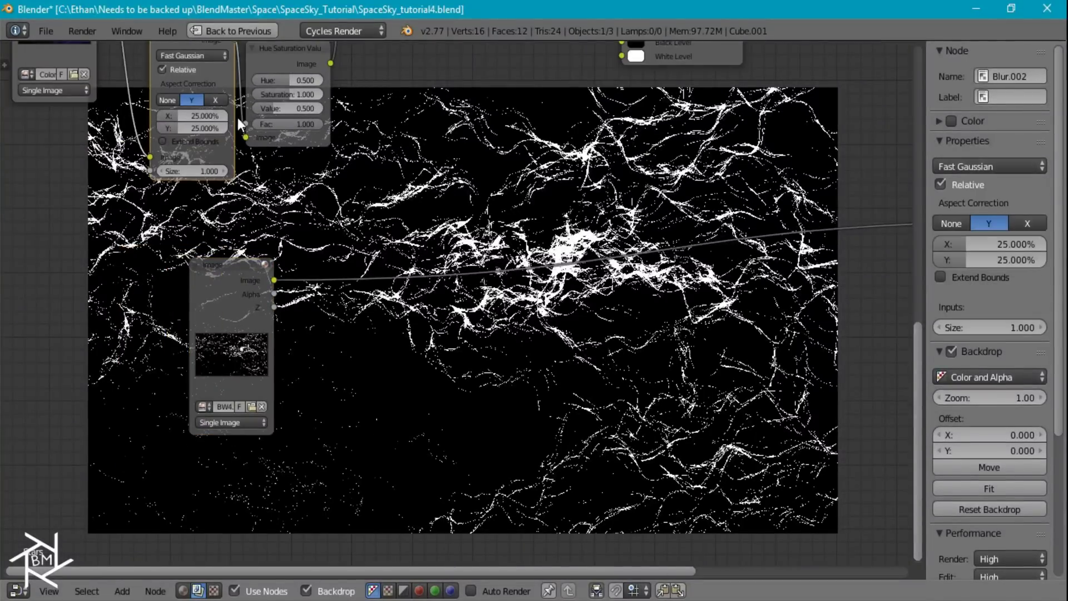
key(shift+d)
click(406, 330)
click(369, 332)
text(1)
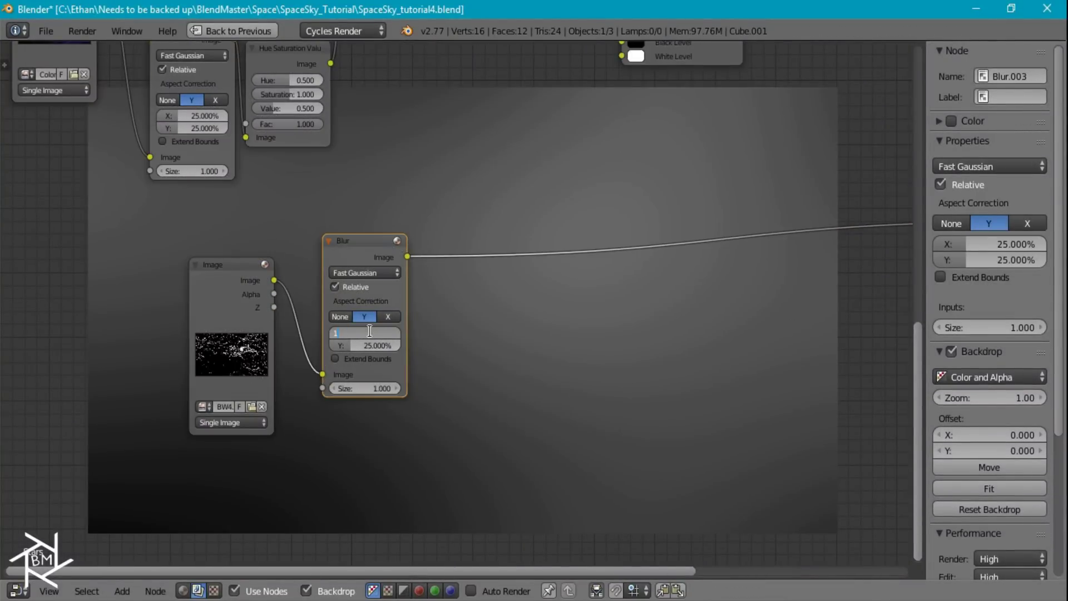
key(Tab)
text(1)
key(Return)
Step: Duplicate the 1% Blur below itself, set the copy's X and Y to 0.5% and feed the BW4 image into it
key(shift+d)
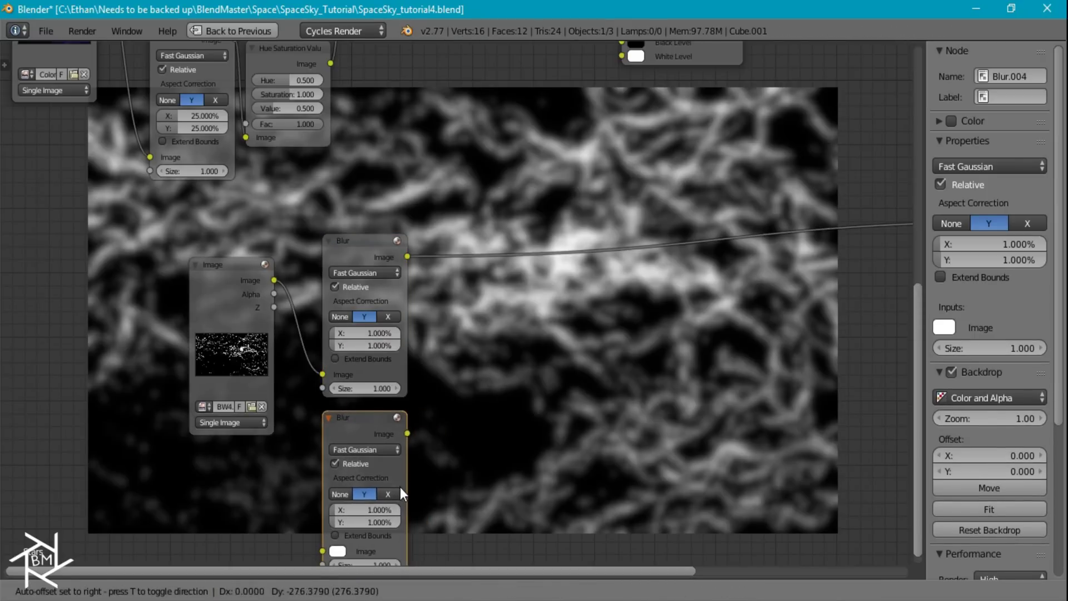
click(399, 486)
middle_drag(399, 486, 425, 374)
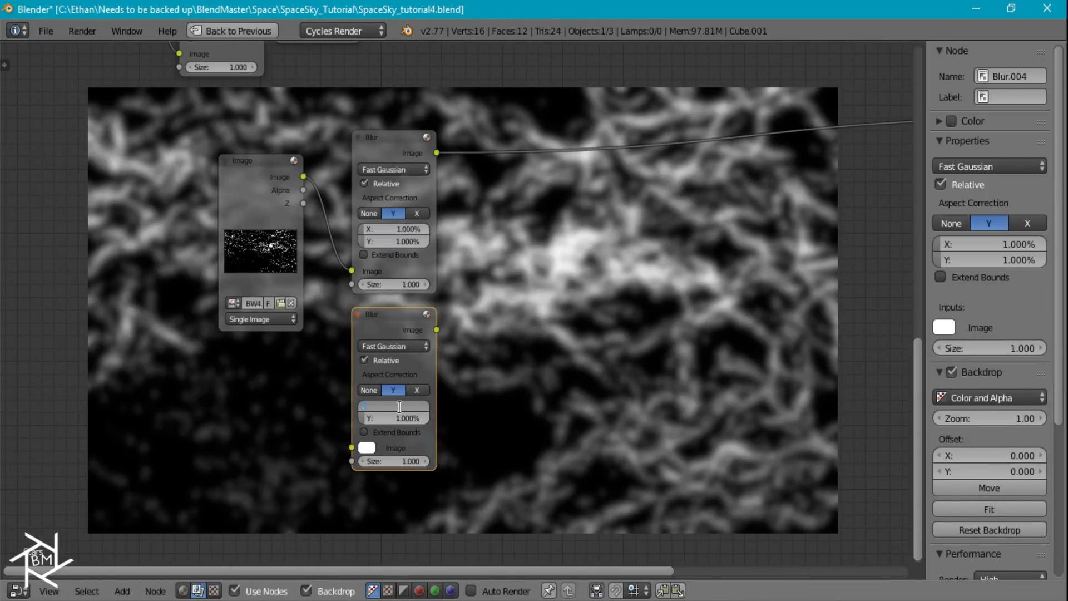
text(.5)
key(Tab)
drag(303, 177, 407, 346)
drag(354, 445, 351, 447)
Step: Insert a Mix node after the 1% Blur, set it to Add and connect the BW4 image's 0.5% Blur to its second input
key(shift+a)
mouse_move(580, 194)
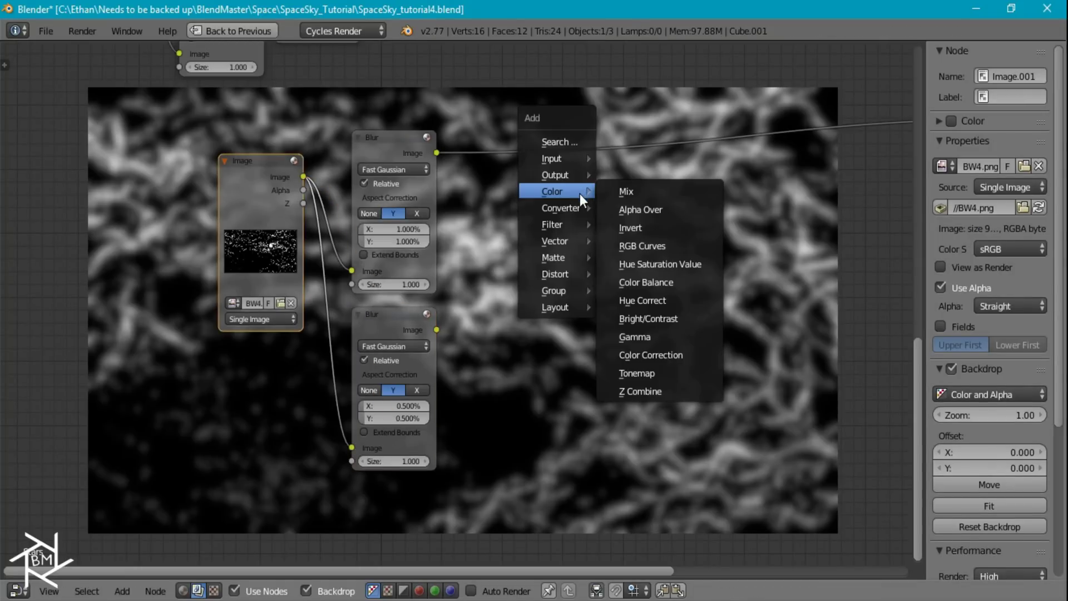
click(642, 176)
click(566, 169)
click(566, 169)
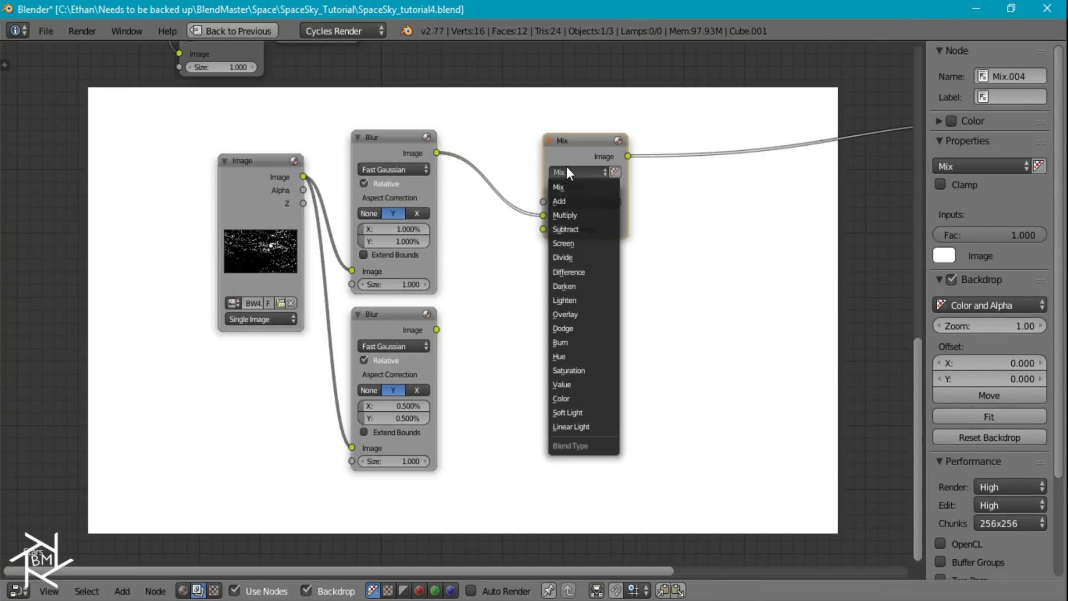
click(572, 194)
drag(543, 229, 426, 329)
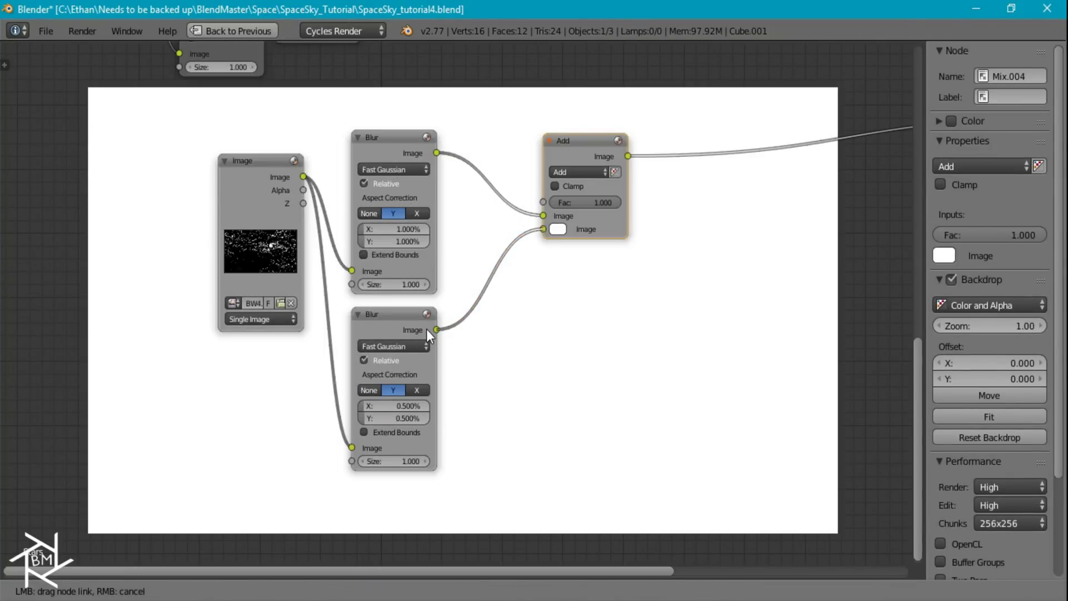
Step: Duplicate that Add node before the Viewer, set it to Multiply and feed the Color4 Add output into its second input
middle_drag(592, 153, 509, 296)
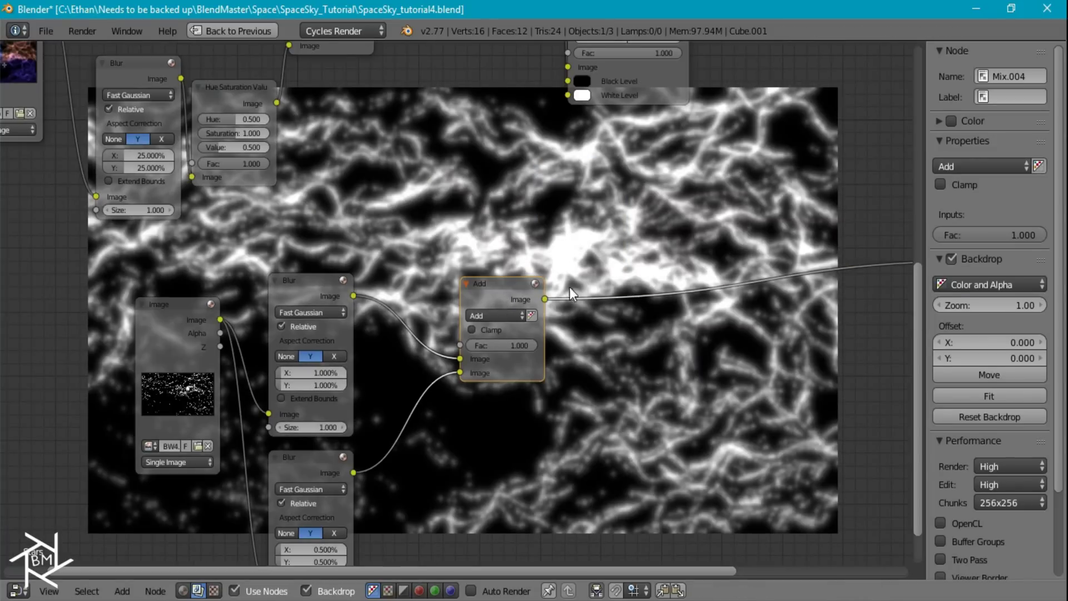
key(shift+d)
click(641, 285)
click(642, 285)
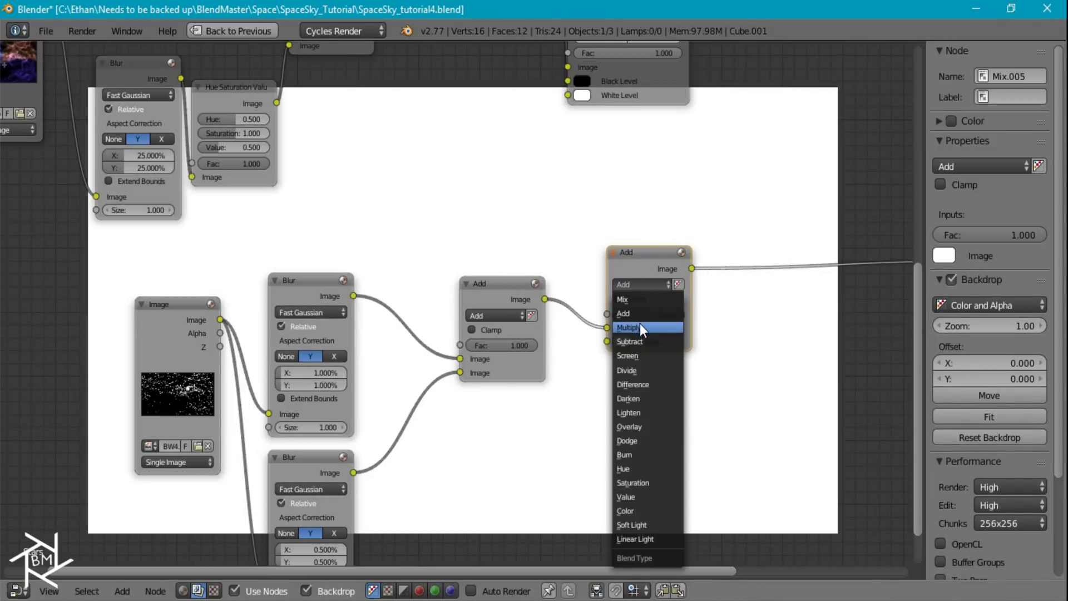
click(639, 327)
scroll(438, 255, down, 3)
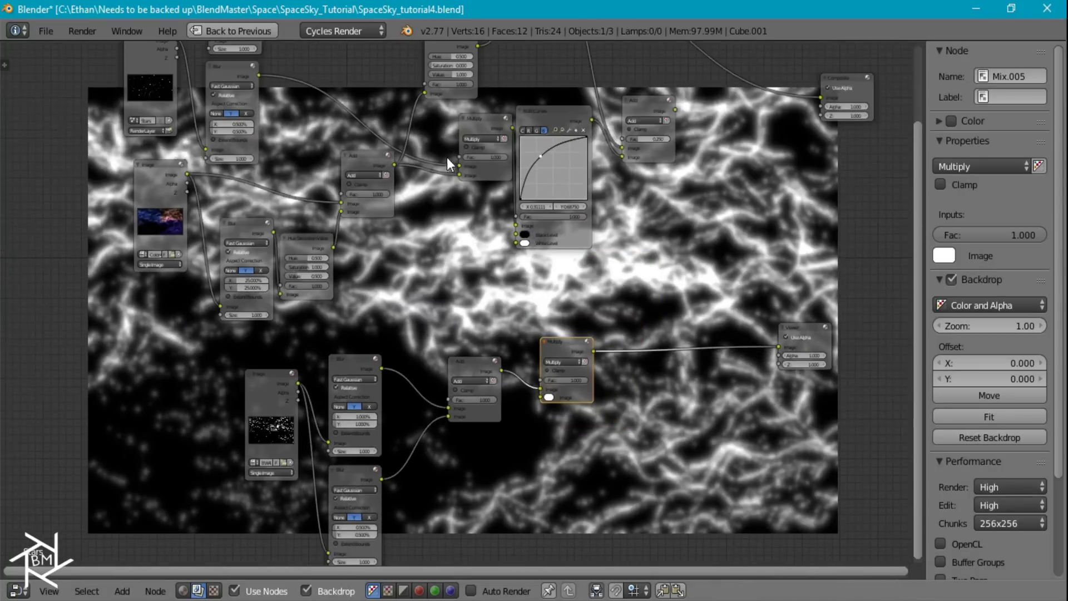
middle_drag(446, 158, 445, 170)
drag(393, 177, 545, 399)
scroll(603, 355, up, 3)
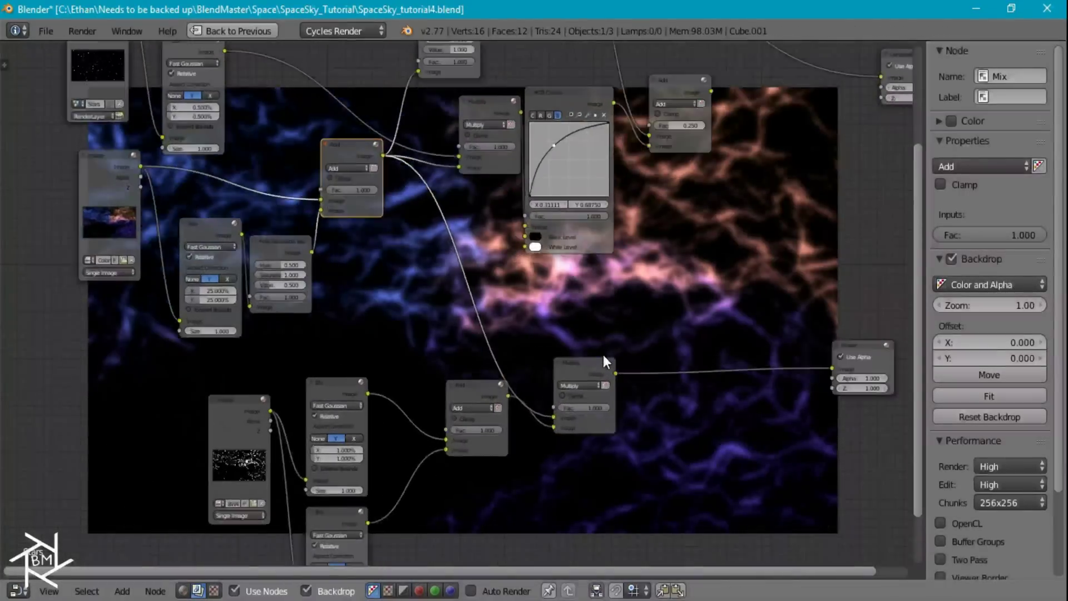
Step: Duplicate the Hue Saturation Value node onto the link after the new Multiply and set its Value to 2
drag(598, 375, 564, 382)
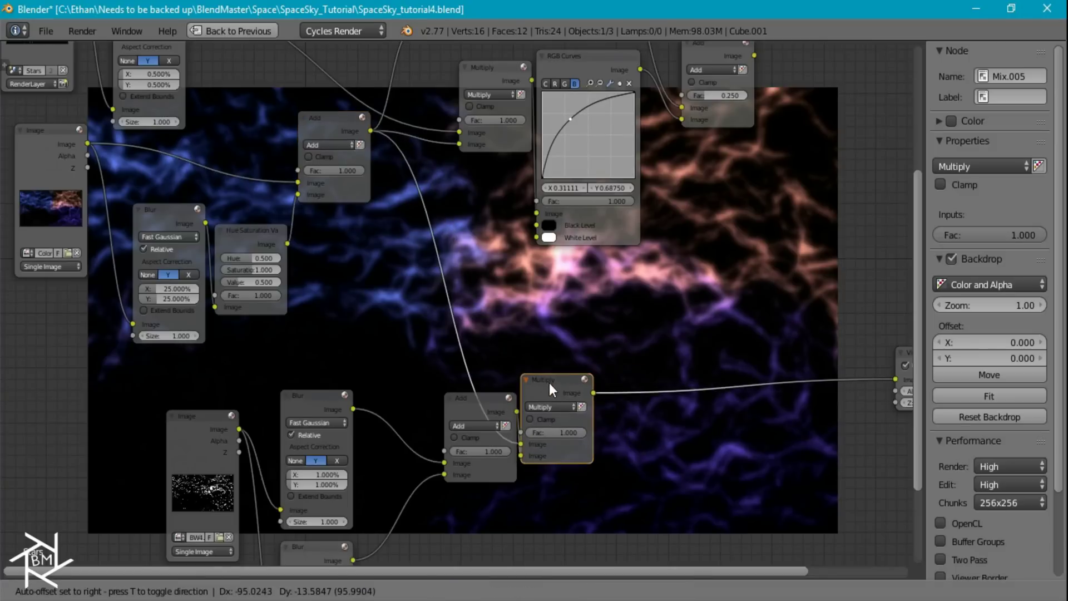
click(258, 238)
key(shift+d)
click(662, 389)
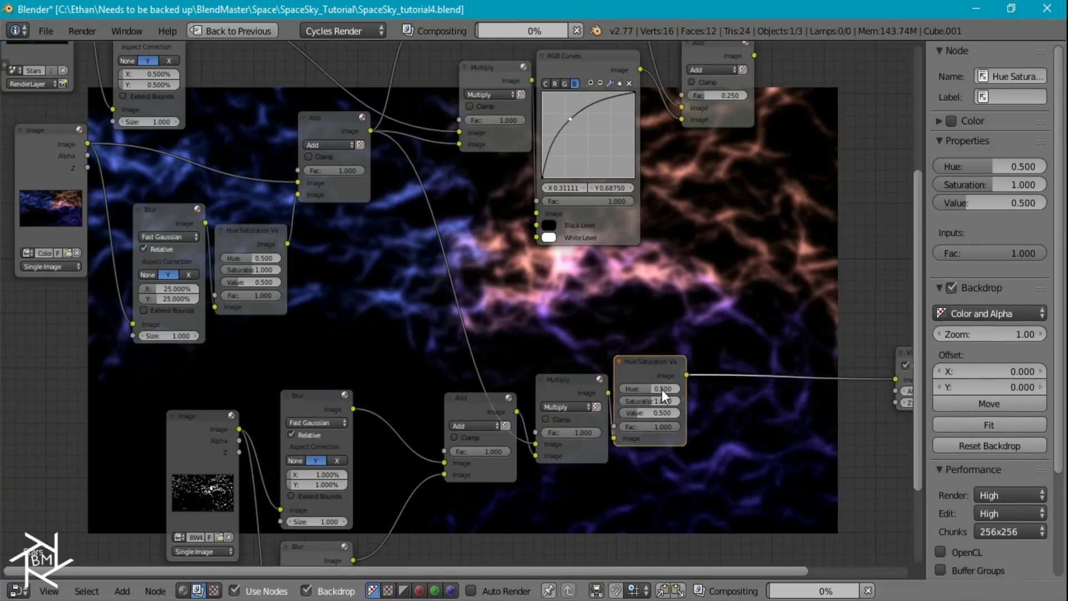
drag(661, 414, 716, 412)
Step: Duplicate the Add node between the new Hue Saturation Value and the Viewer, and feed the Color4 Add output into its first input
middle_drag(770, 355, 495, 369)
click(215, 408)
key(shift+d)
click(559, 337)
scroll(427, 296, down, 4)
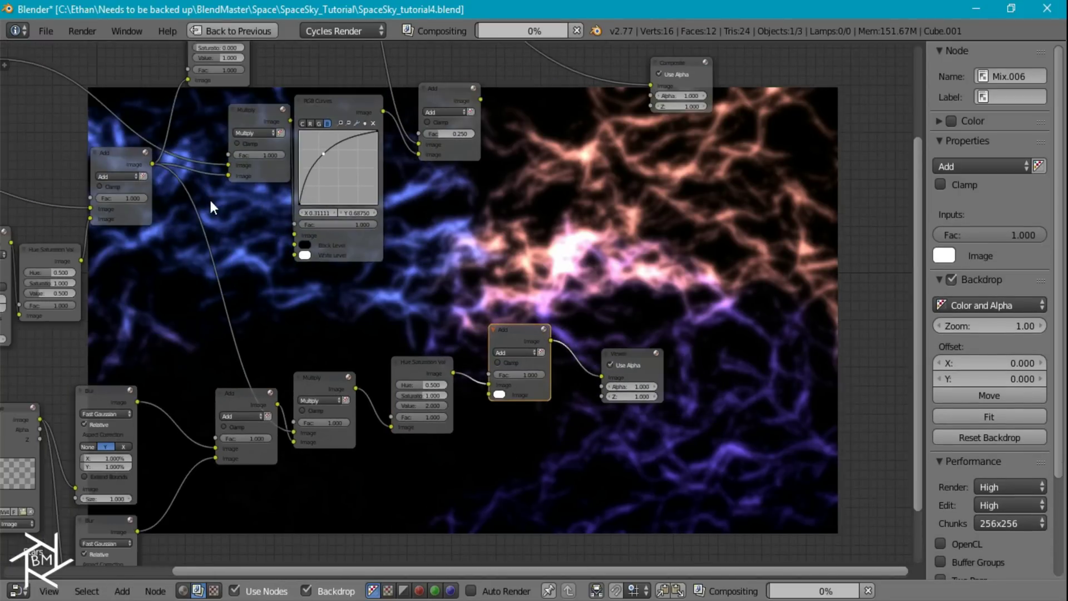
drag(197, 184, 383, 243)
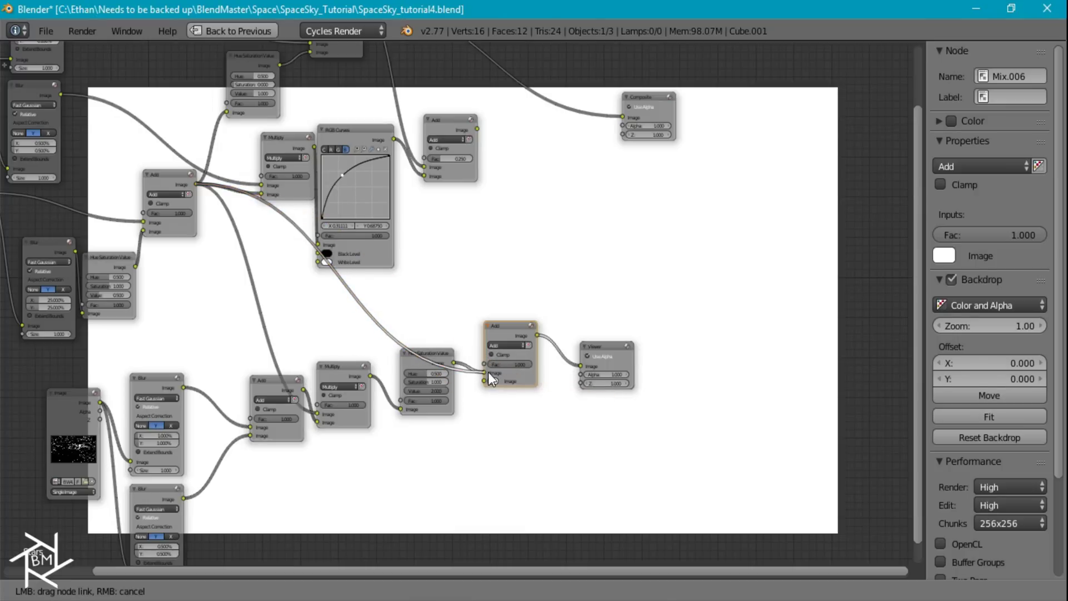
drag(488, 372, 486, 371)
scroll(568, 372, up, 3)
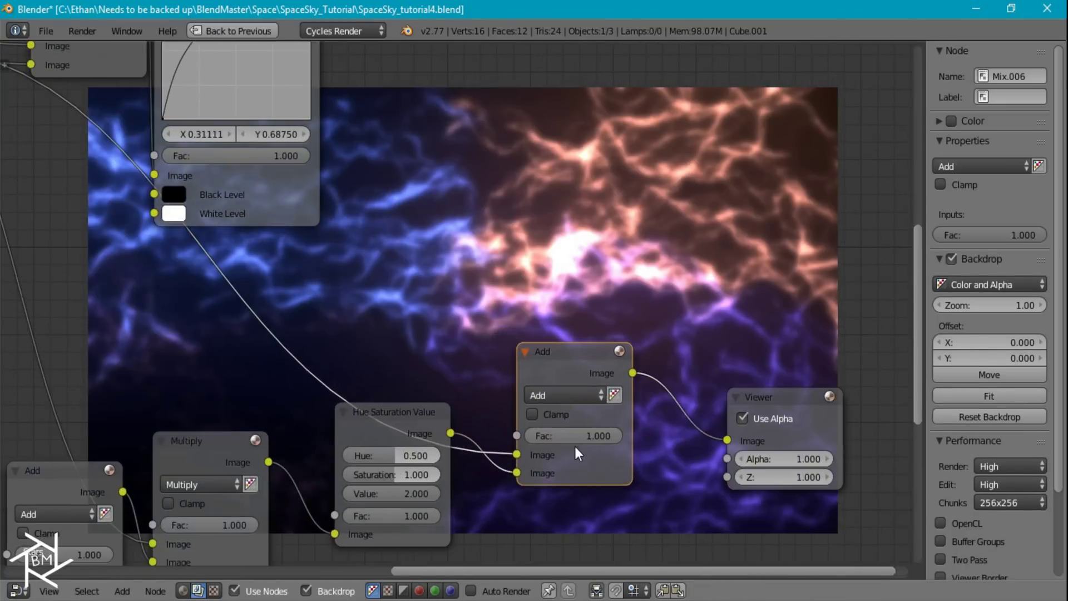
Step: Set the Fac of the Add node before the Viewer to 0.5
drag(592, 435, 495, 435)
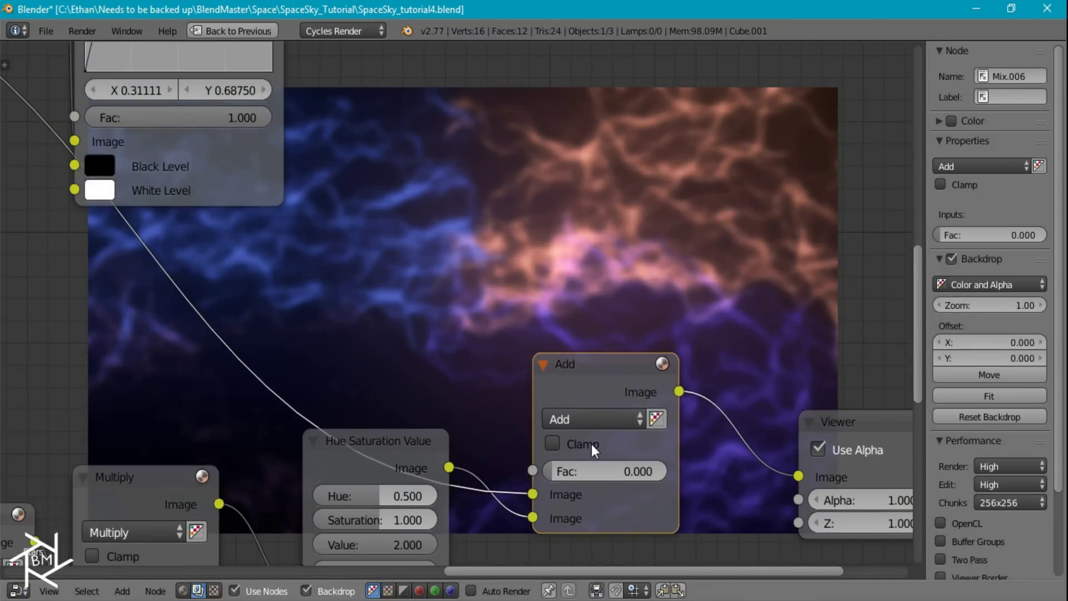
drag(577, 468, 599, 468)
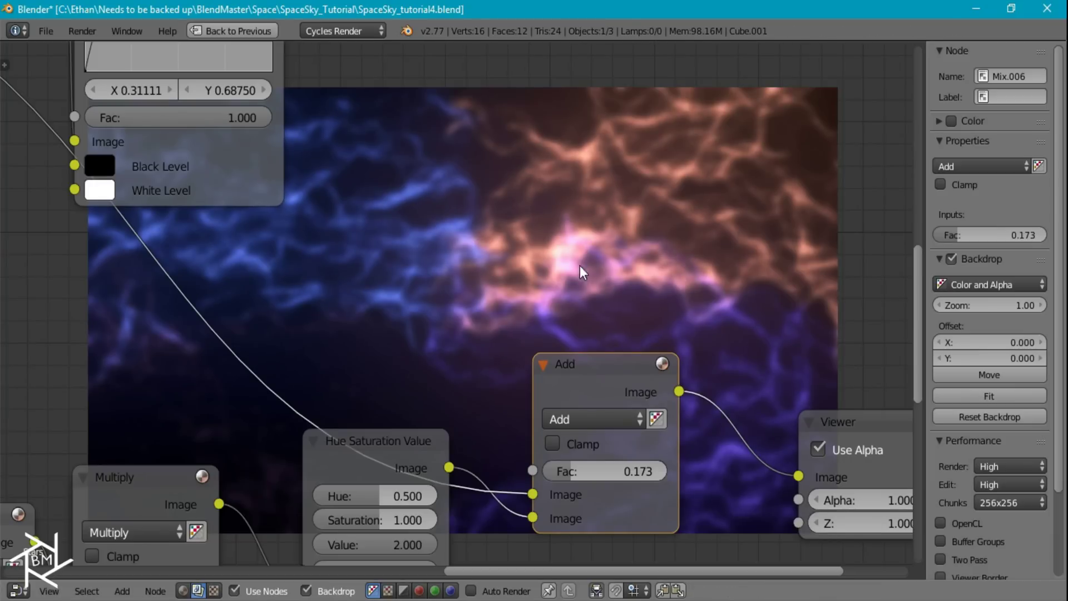
click(609, 476)
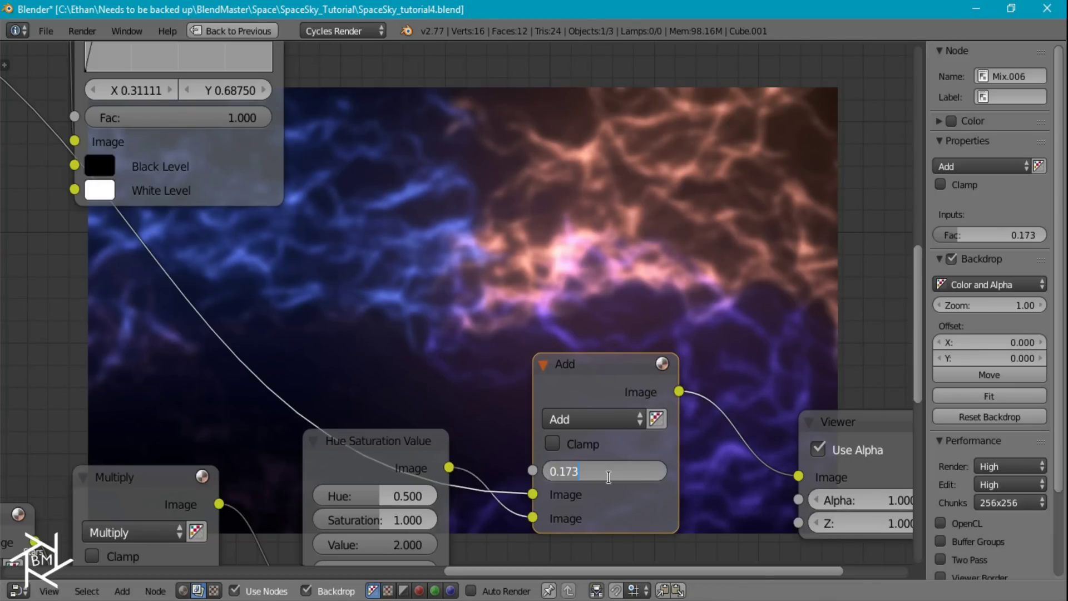
text(0.5)
key(Return)
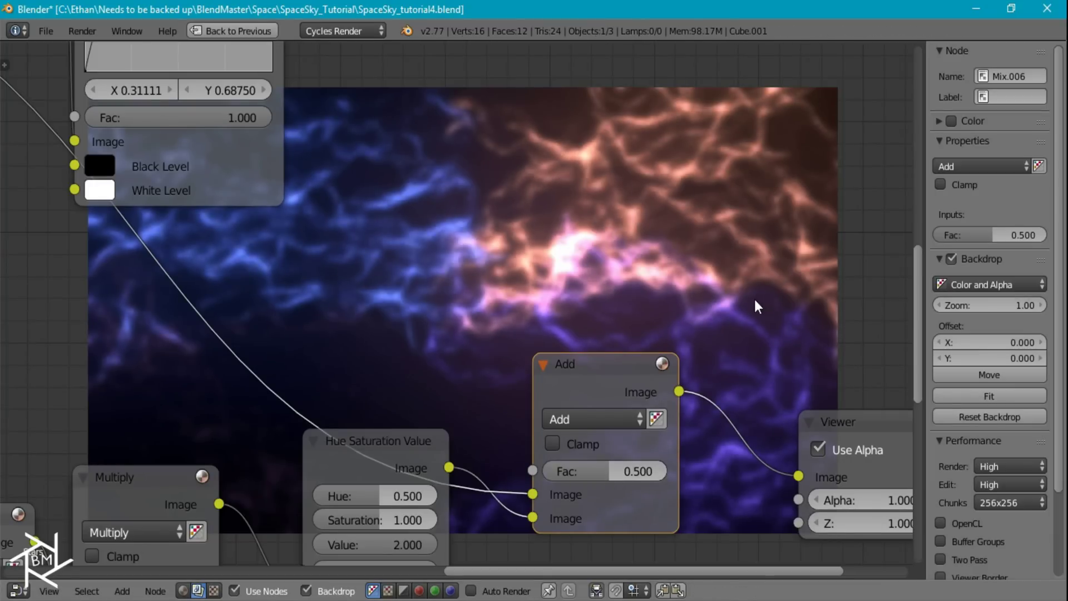
Step: Move the Viewer node farther from the last Add node to make room between them
scroll(763, 310, down, 1)
scroll(766, 334, down, 2)
middle_drag(768, 360, 503, 376)
drag(488, 375, 690, 374)
scroll(556, 341, down, 4)
middle_drag(432, 324, 410, 372)
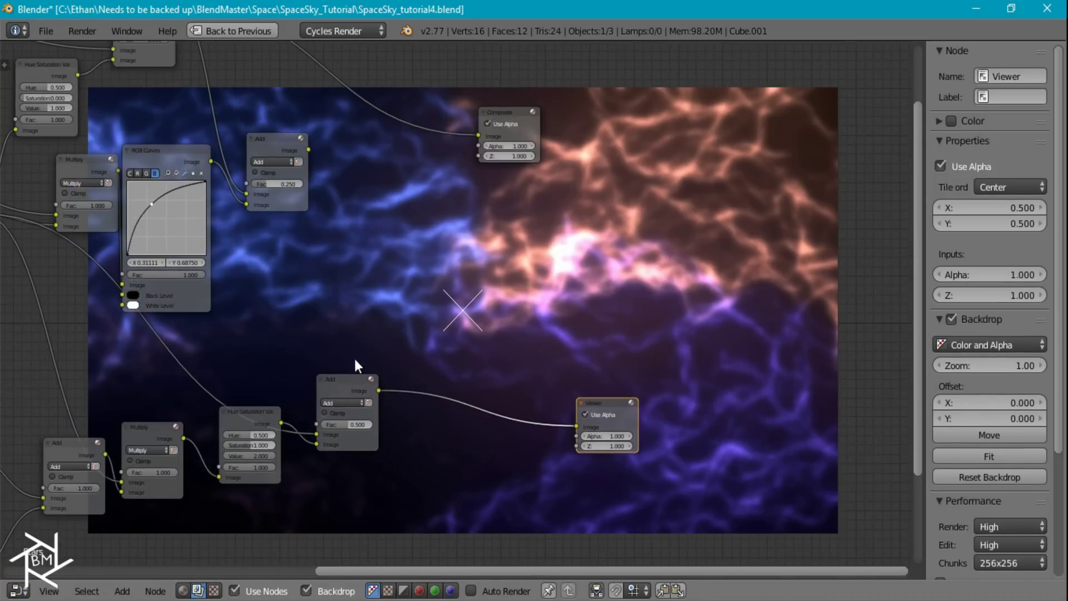
Step: Duplicate the last Add node onto its link to the Viewer and feed the stars' 0.250 Add output into its first input
click(344, 380)
key(shift+d)
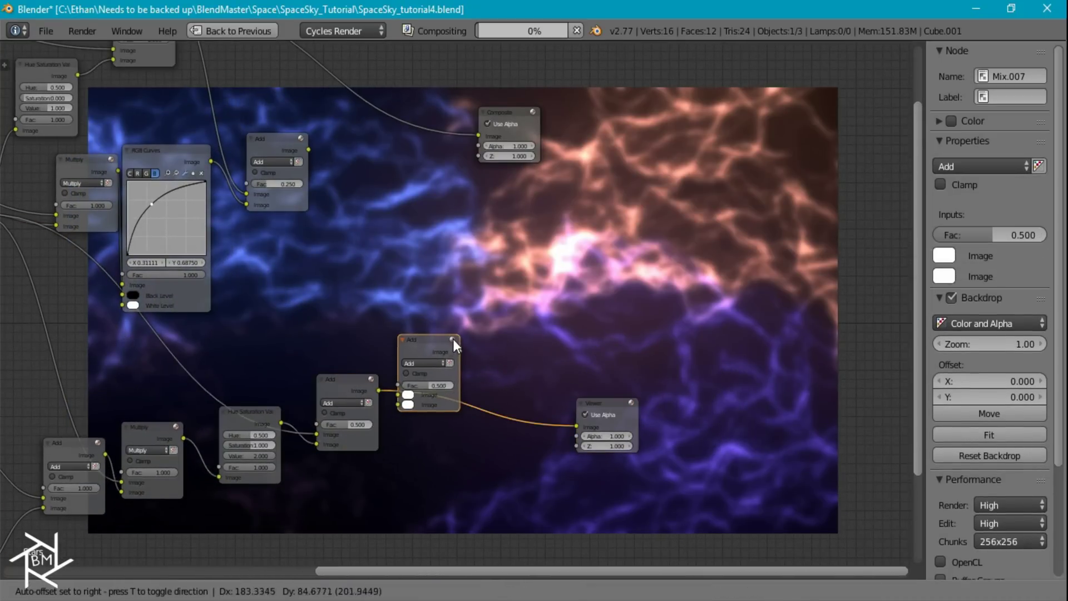
click(465, 332)
drag(308, 149, 422, 391)
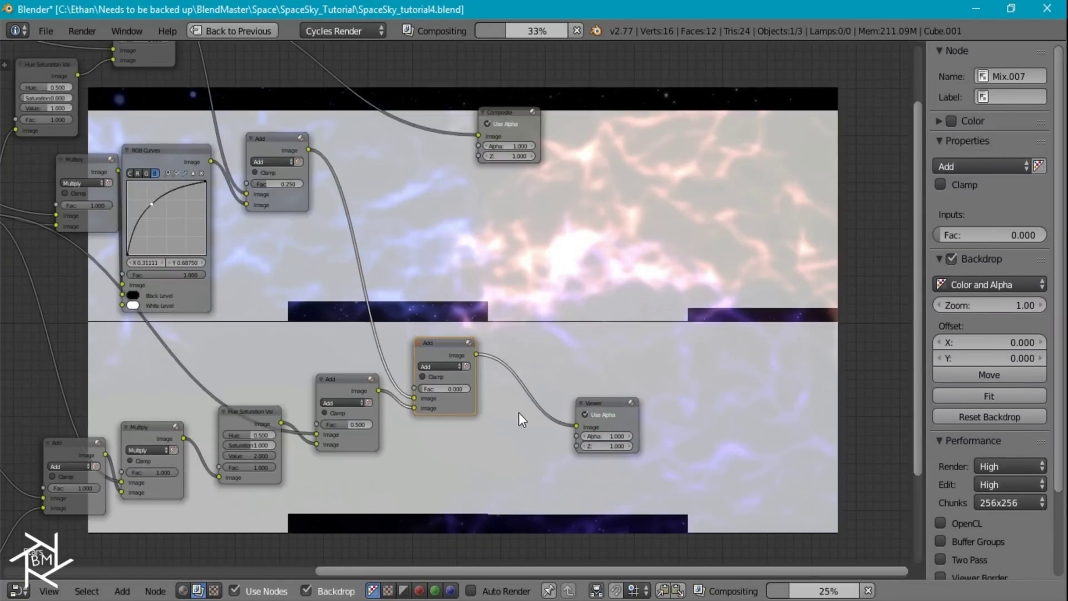
Step: Try a Fac of 0.5 on the new Add node
scroll(541, 406, up, 9)
middle_drag(504, 449, 279, 382)
scroll(528, 313, up, 4)
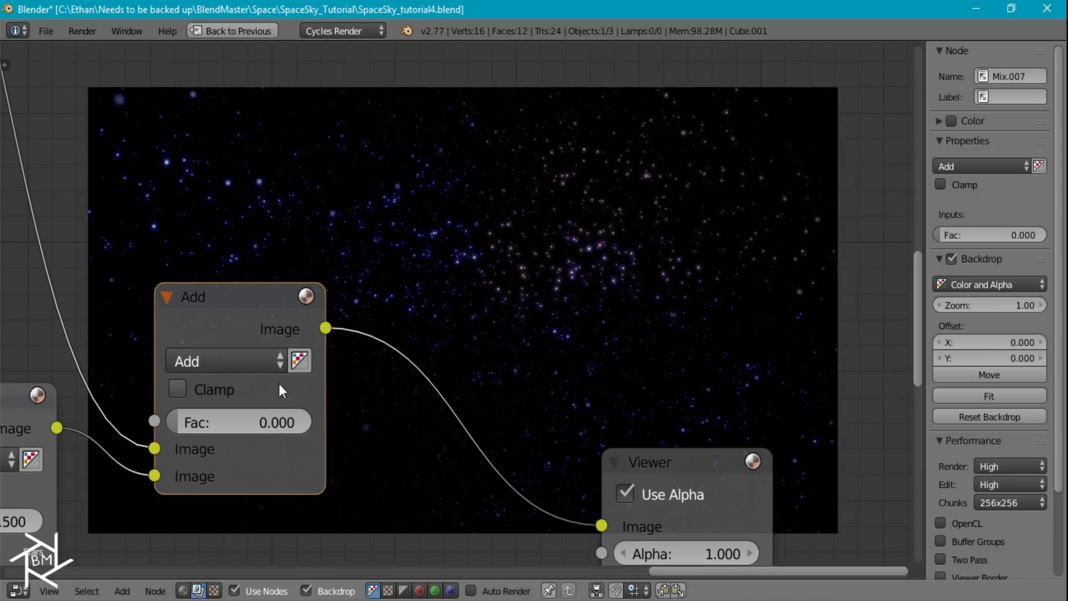
mouse_move(205, 425)
mouse_down()
mouse_move(286, 425)
mouse_move(213, 420)
mouse_up()
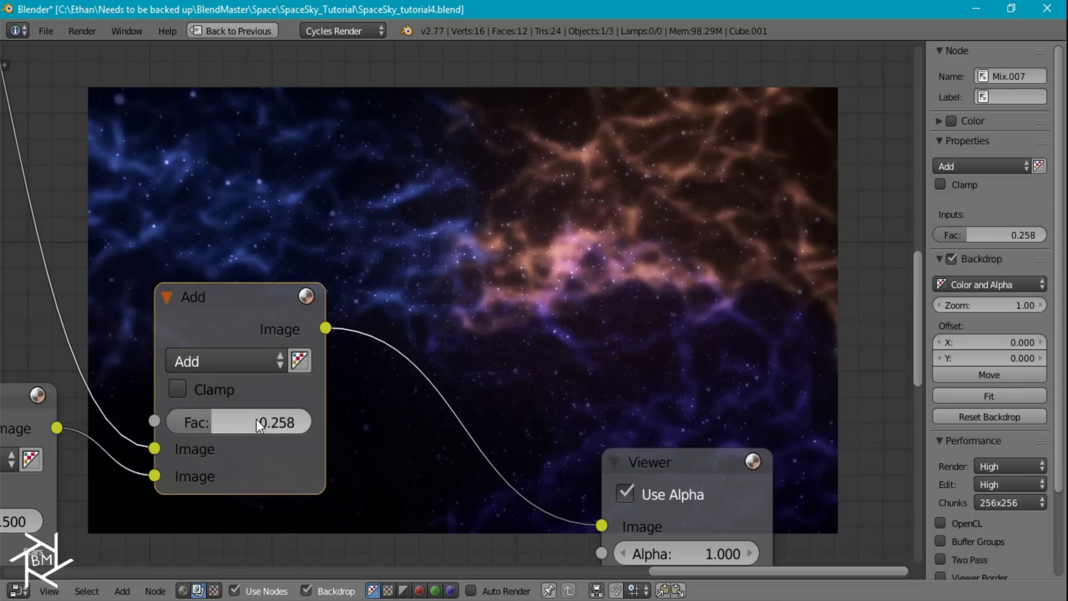
click(242, 422)
text(.5)
key(Return)
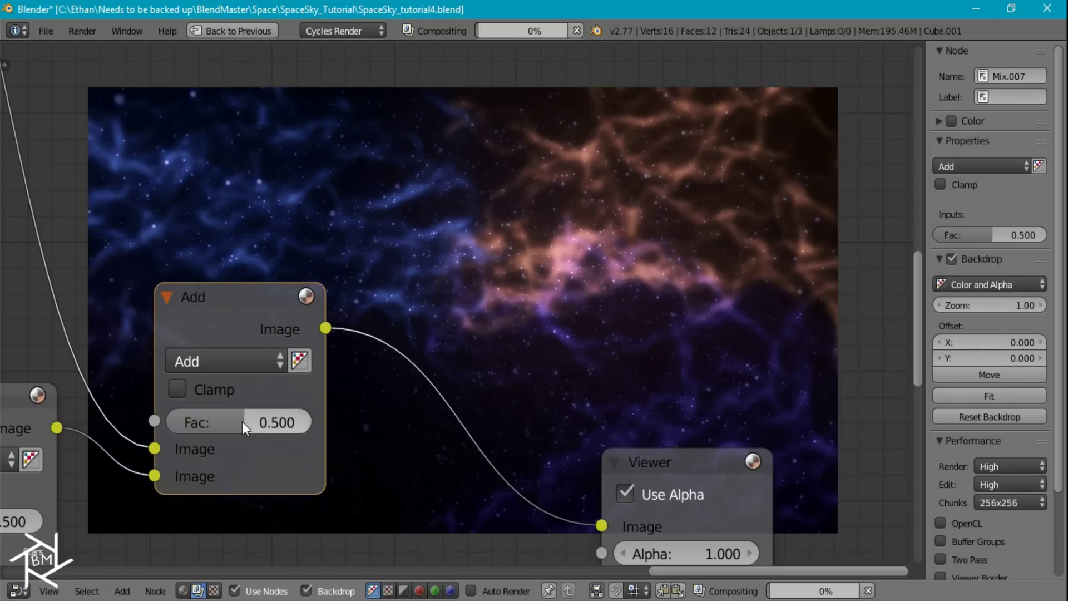
Step: Set the Fac of the Add node before the Viewer to 0.25
click(239, 423)
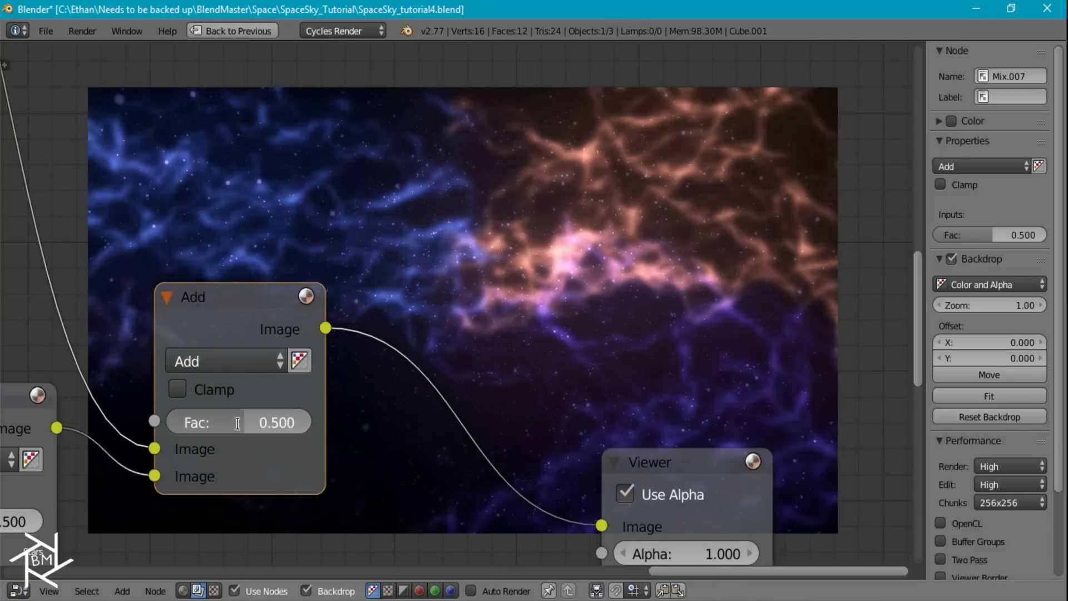
key(BackSpace)
key(BackSpace)
key(BackSpace)
text(.25)
key(Return)
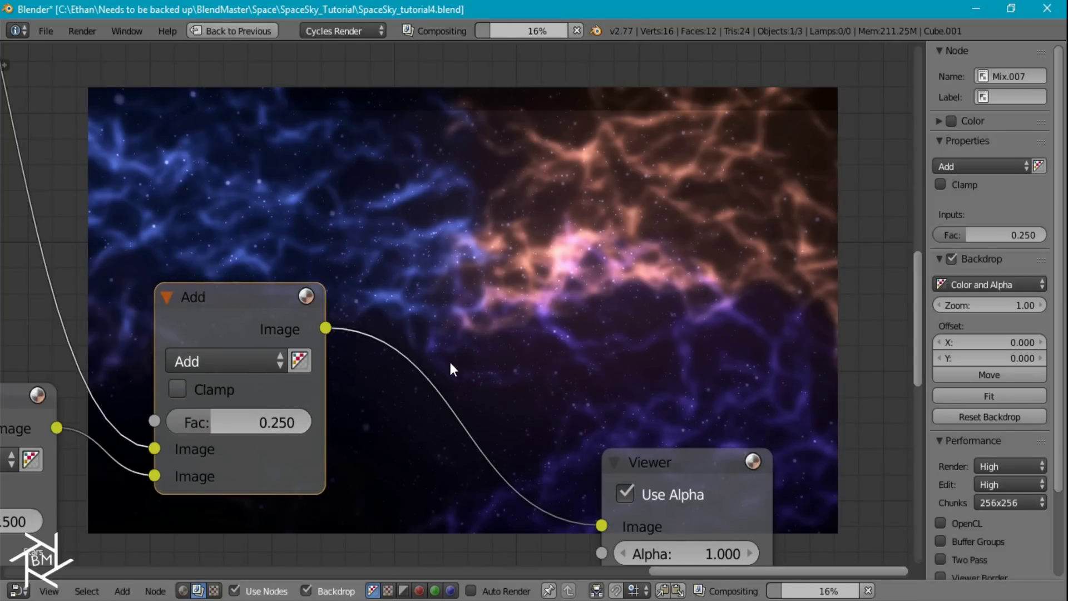
Step: Insert a Color Balance node between the last Add node and the Viewer
middle_drag(482, 361, 333, 393)
key(shift+a)
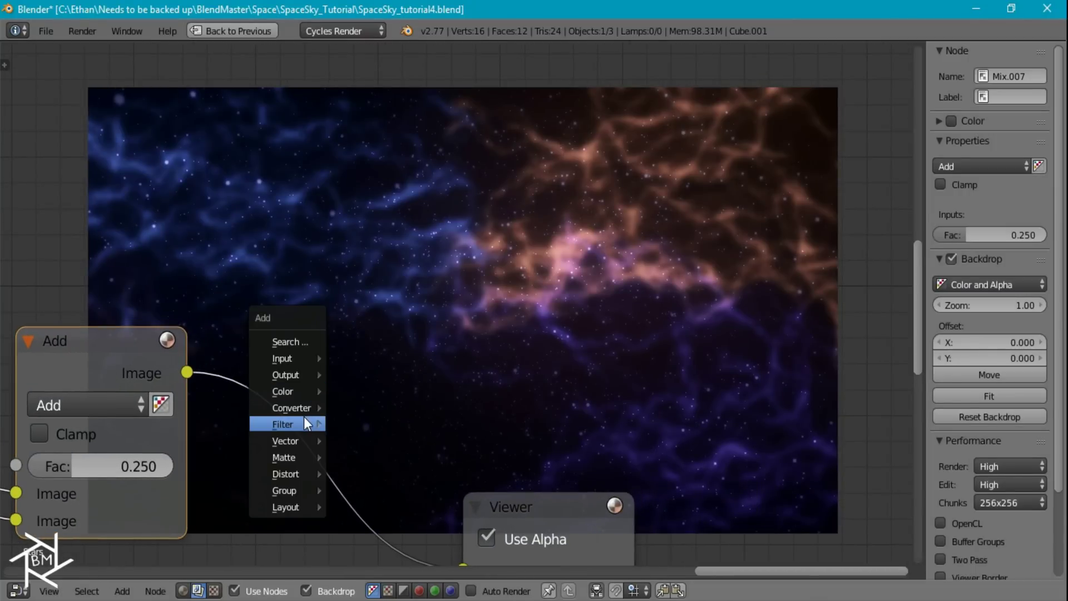
mouse_move(286, 390)
click(396, 278)
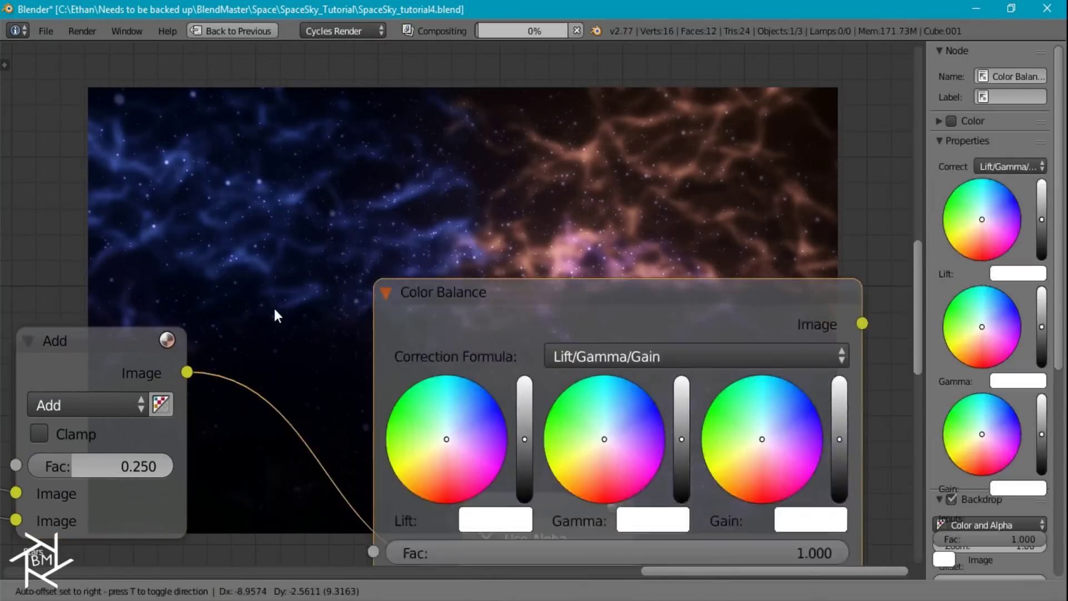
click(203, 283)
Step: Tint the Lift of the Color Balance node a pale pink
middle_drag(565, 360, 393, 252)
scroll(215, 398, up, 3)
middle_drag(367, 355, 502, 474)
middle_drag(442, 331, 683, 429)
middle_drag(583, 244, 709, 293)
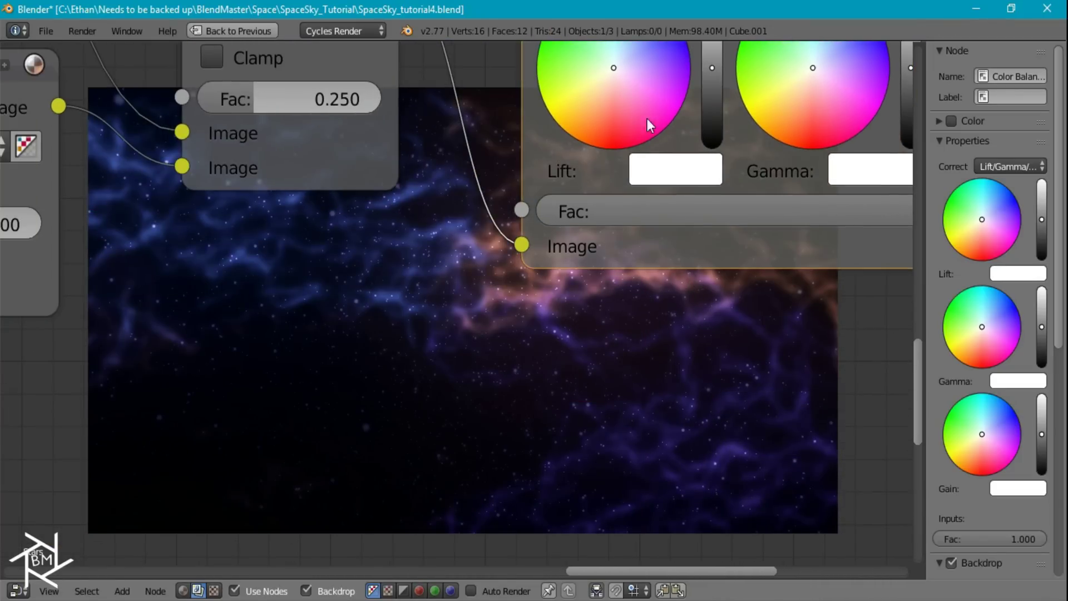
click(622, 79)
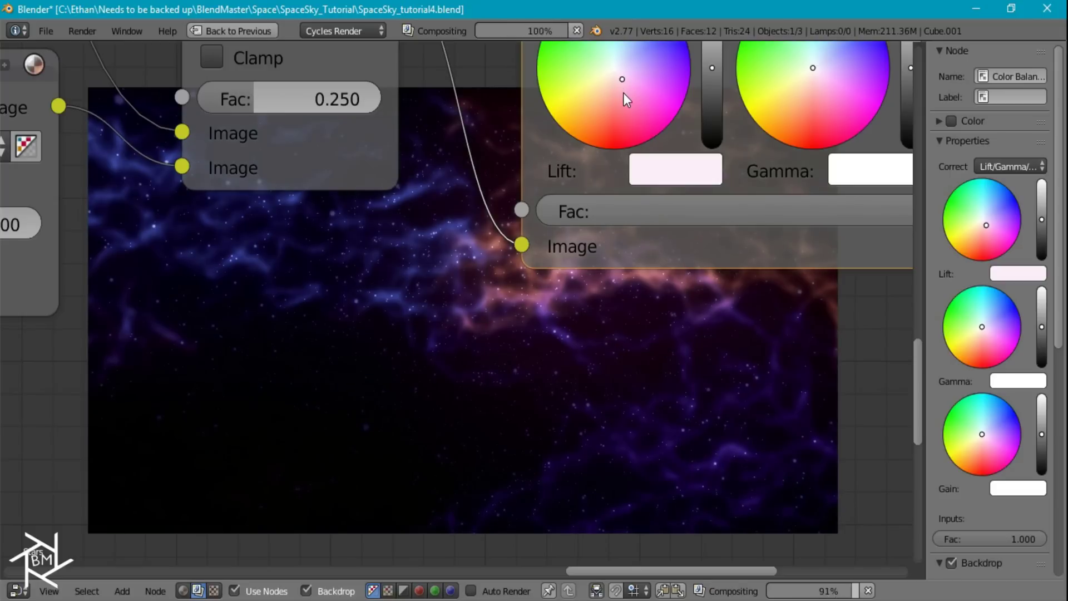
click(622, 91)
middle_drag(807, 289, 697, 361)
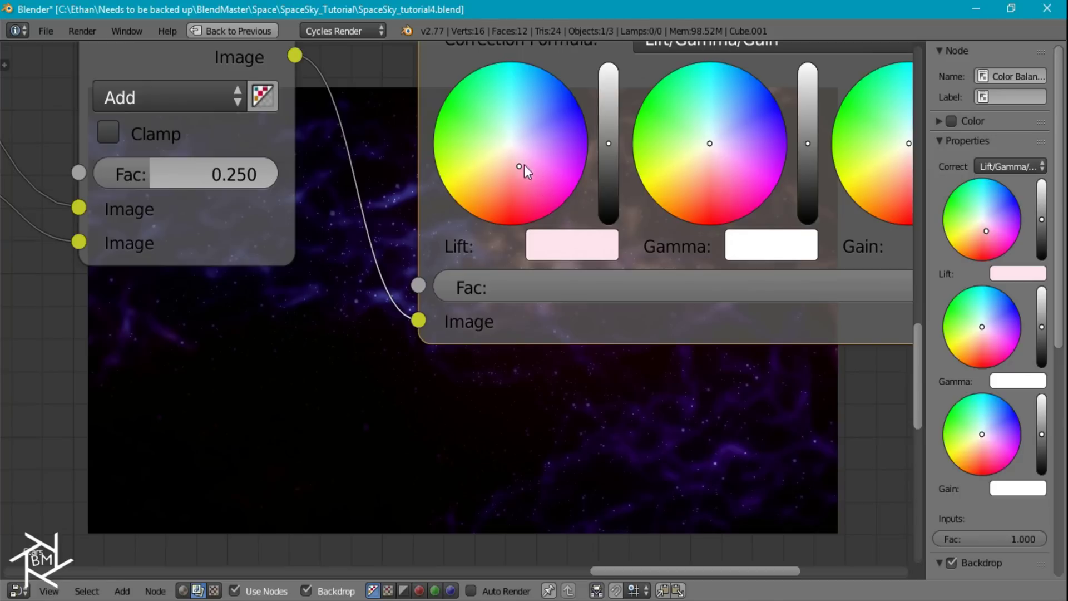
click(519, 163)
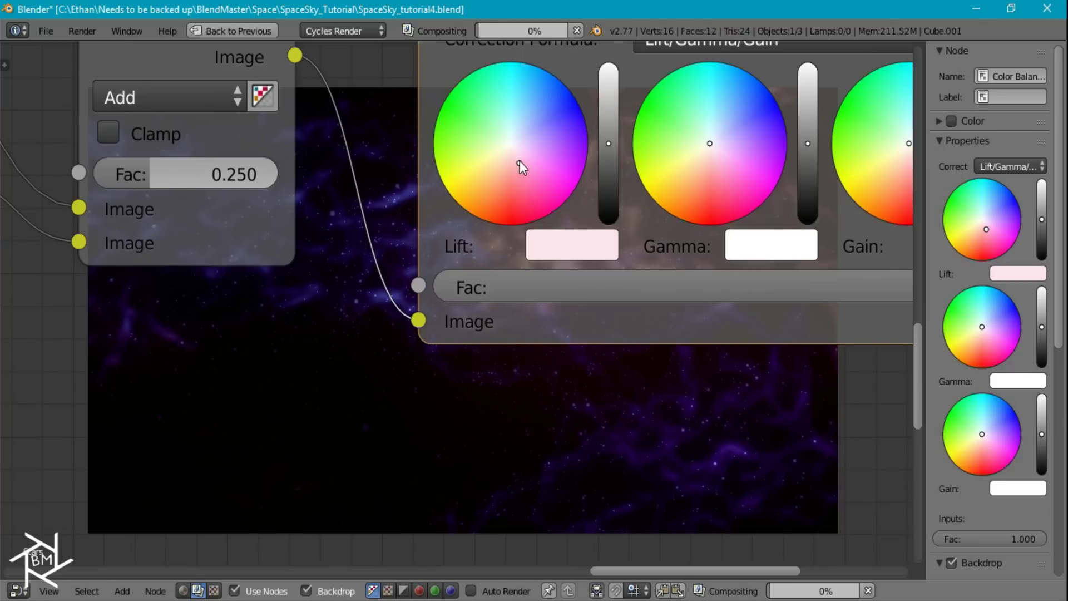
Step: Tint the Color Balance node's Gamma a pale blue and its Gain a pale cream yellow
click(719, 118)
middle_drag(720, 125, 467, 191)
middle_drag(512, 105, 503, 150)
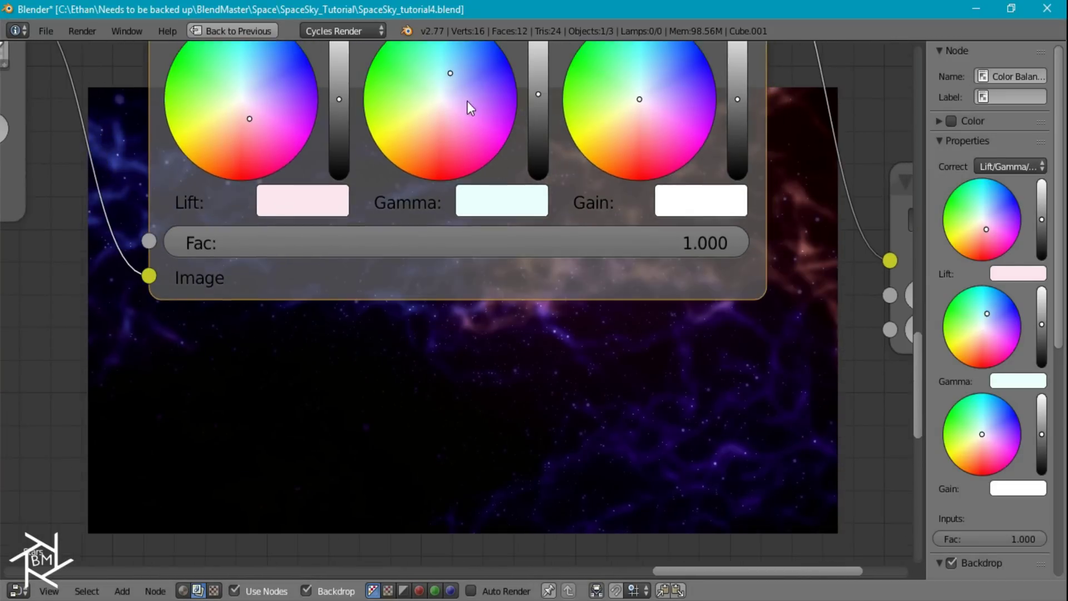
click(463, 79)
middle_drag(614, 184, 374, 132)
click(392, 96)
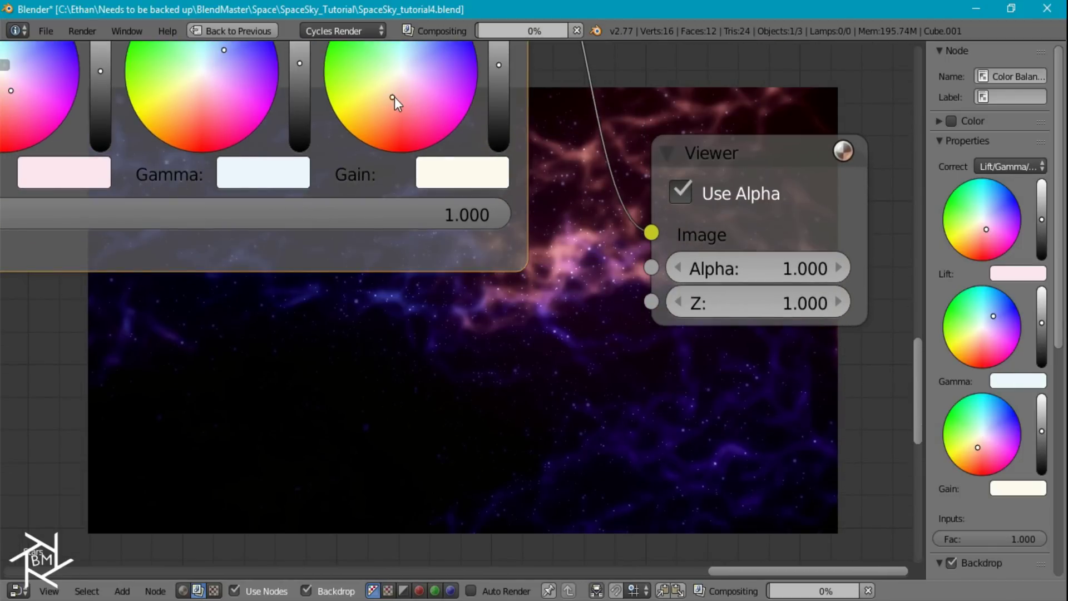
Step: Compare the image before and after color balance by previewing the Add node and the Color Balance node in turn
scroll(496, 125, down, 1)
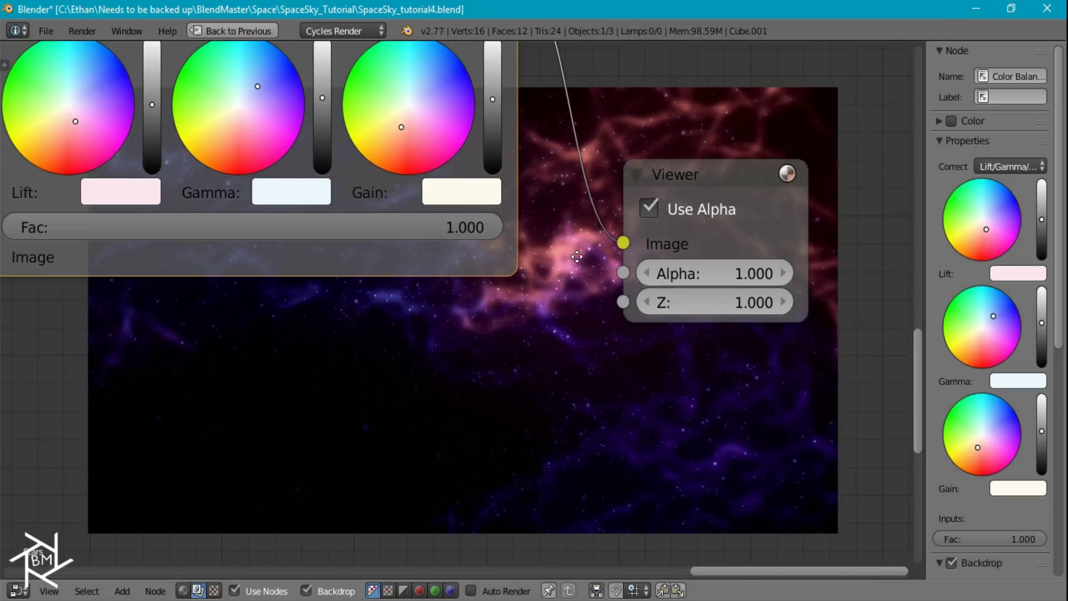
middle_drag(576, 256, 427, 597)
scroll(445, 155, down, 3)
middle_drag(435, 285, 639, 229)
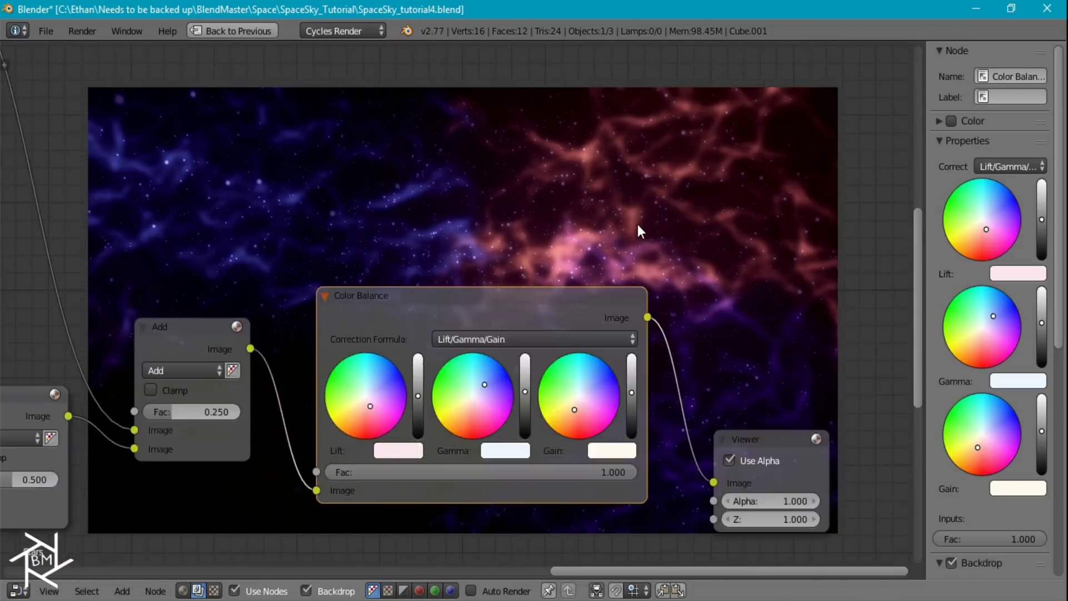
click(217, 335)
middle_drag(548, 384, 426, 534)
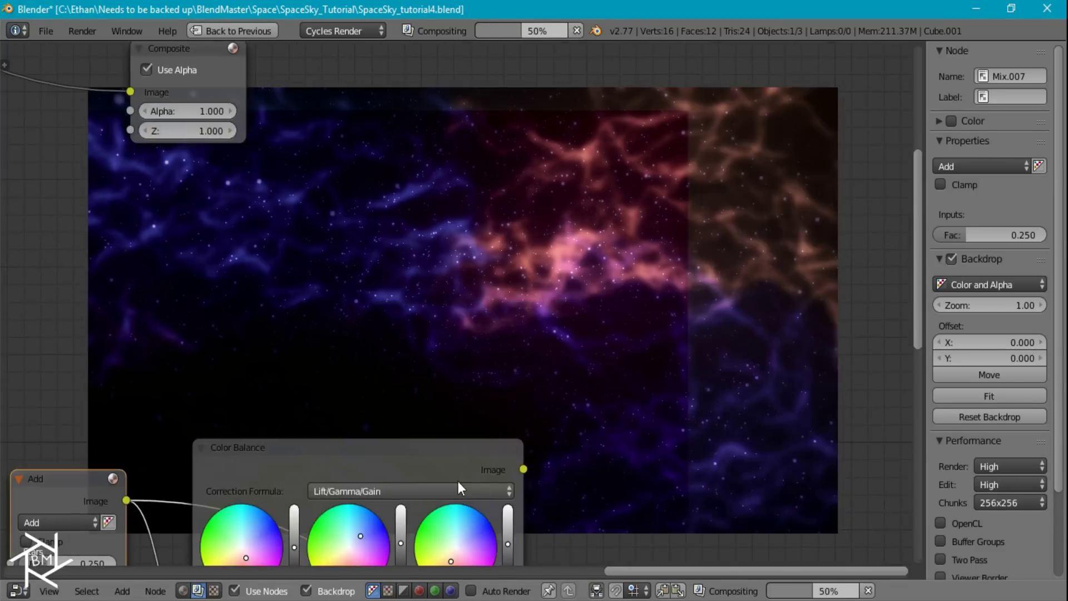
middle_drag(636, 298, 621, 195)
click(389, 359)
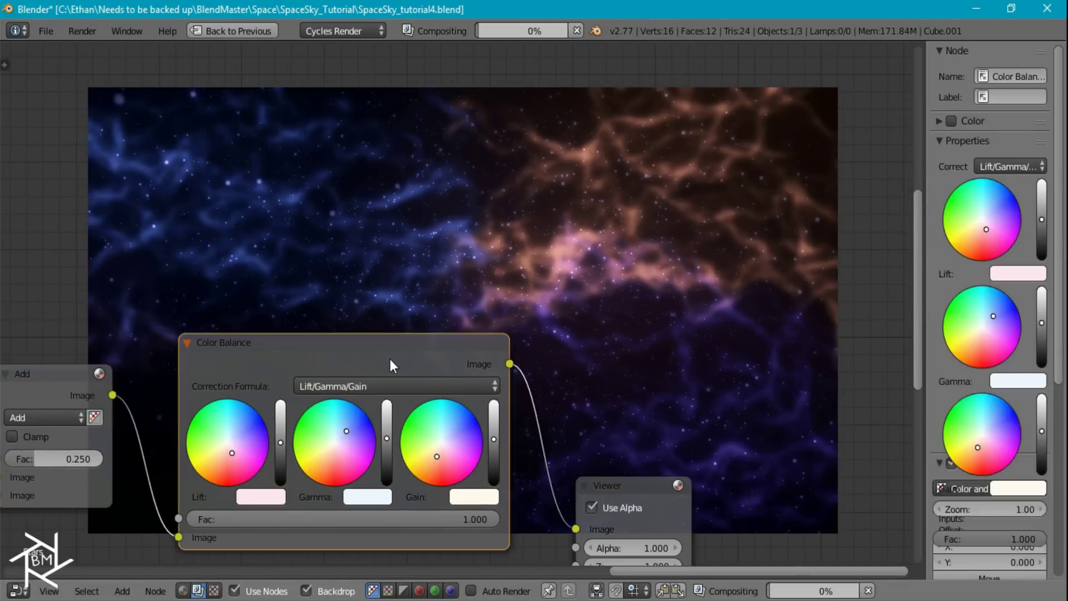
Step: Rearrange the Color Balance and Viewer nodes to leave room for another node between them
middle_drag(719, 370, 484, 409)
right_click(485, 411)
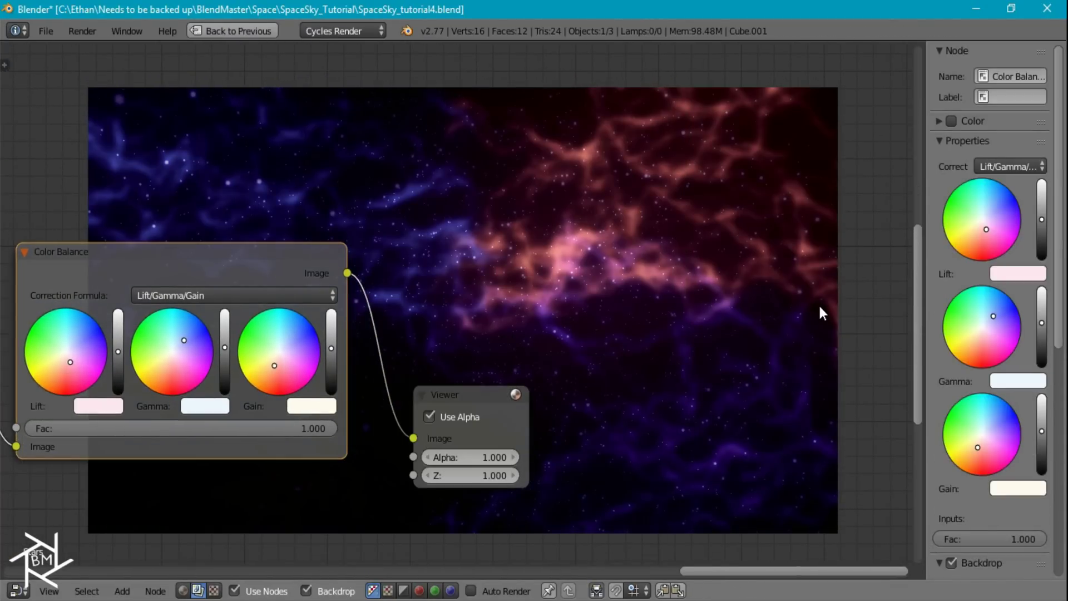
key(g)
click(629, 341)
right_click(507, 402)
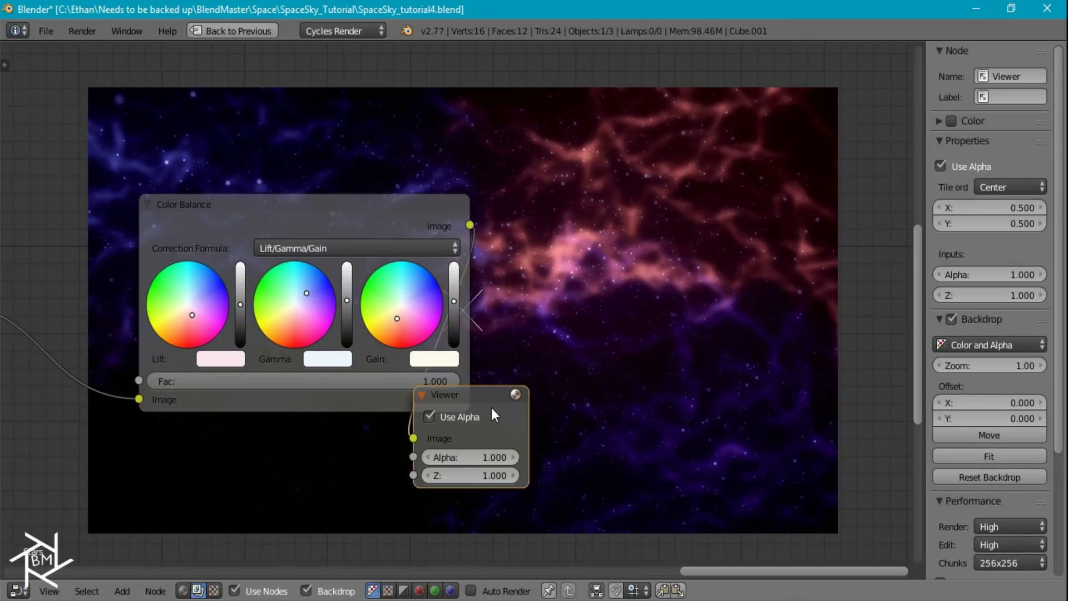
key(g)
click(836, 236)
scroll(500, 256, down, 5)
right_click(392, 248)
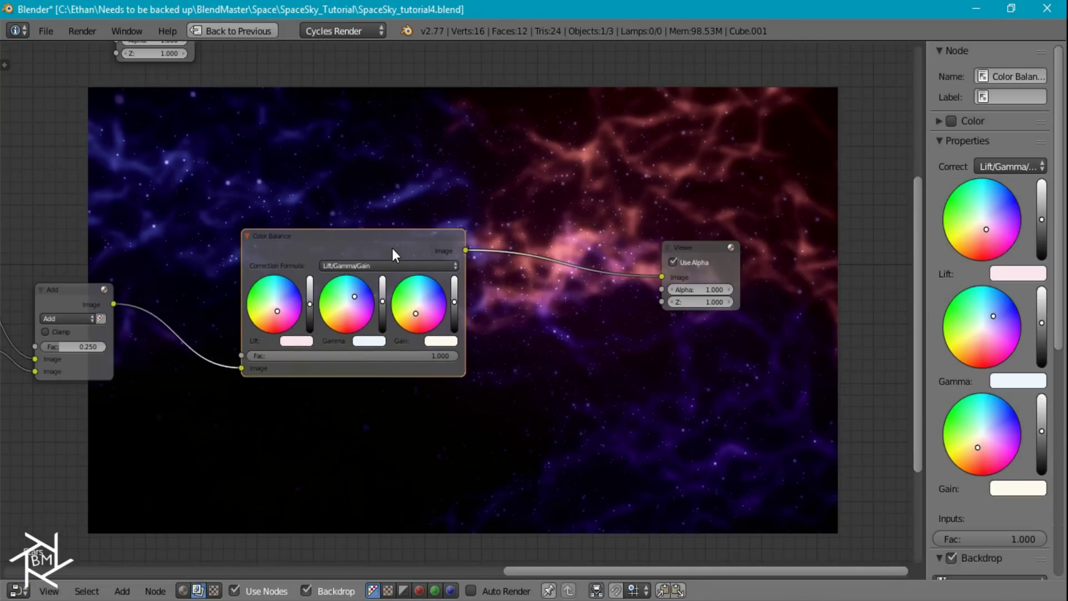
key(g)
click(329, 271)
Step: Duplicate the Add node between Color Balance and the Viewer, and feed the stars' Add output into its first input
click(98, 310)
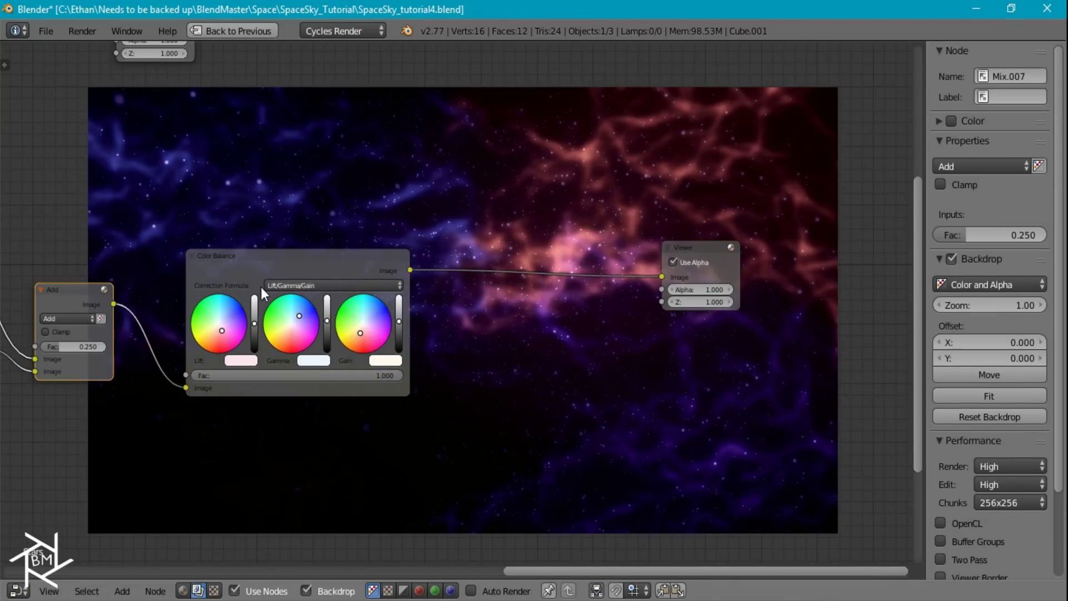
key(shift+d)
click(582, 255)
scroll(367, 237, down, 1)
middle_drag(364, 257, 523, 409)
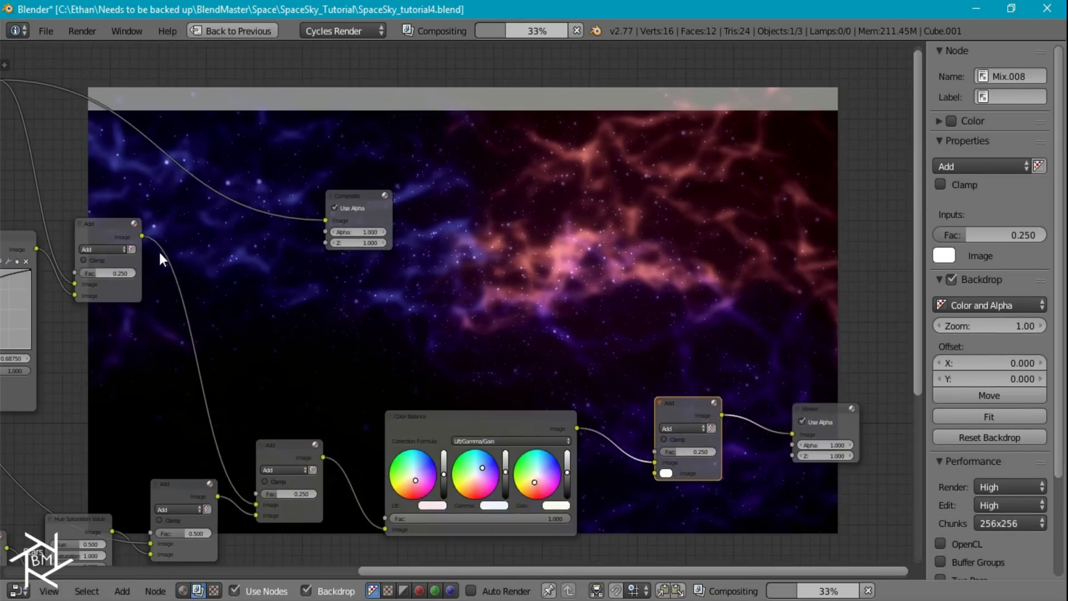
drag(142, 236, 654, 463)
Step: Set the Fac of the Add node after Color Balance to 0.5
scroll(716, 379, up, 1)
middle_drag(715, 380, 408, 254)
scroll(466, 309, up, 1)
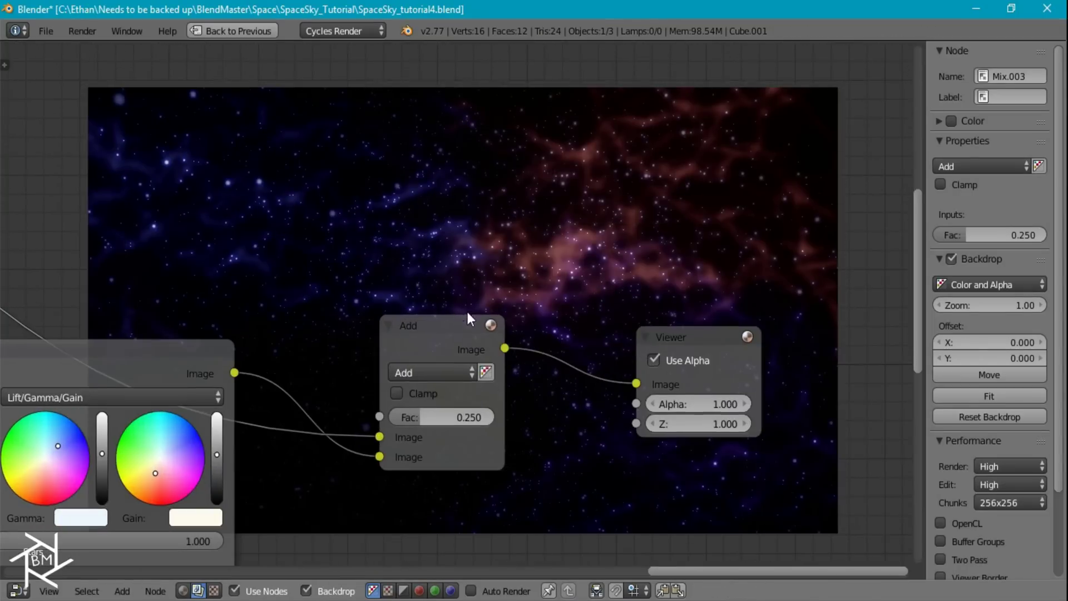
scroll(466, 310, up, 3)
click(457, 448)
text(.)
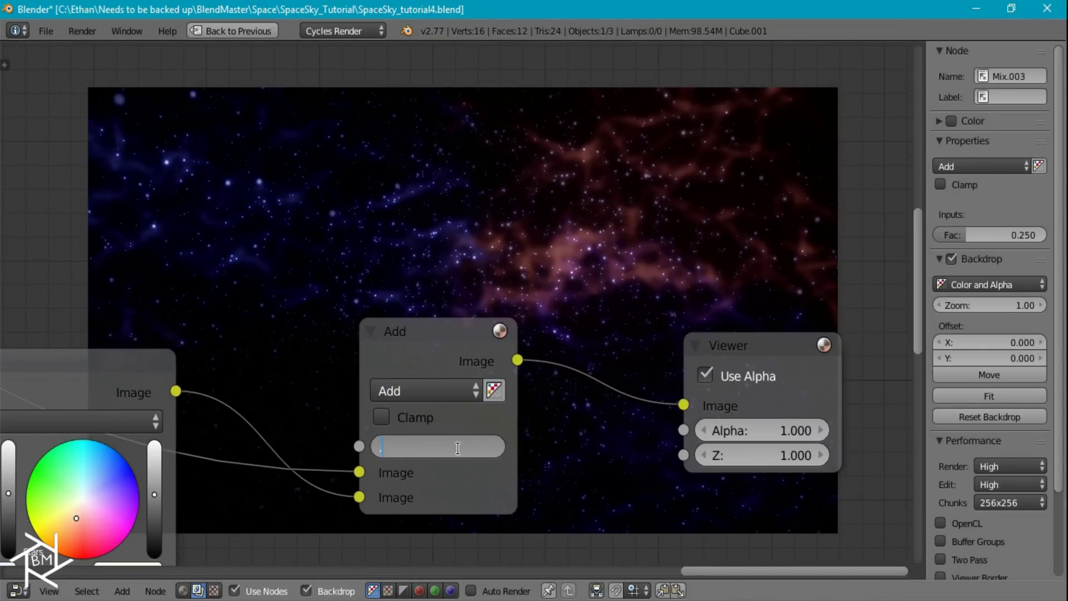
text(5)
key(Return)
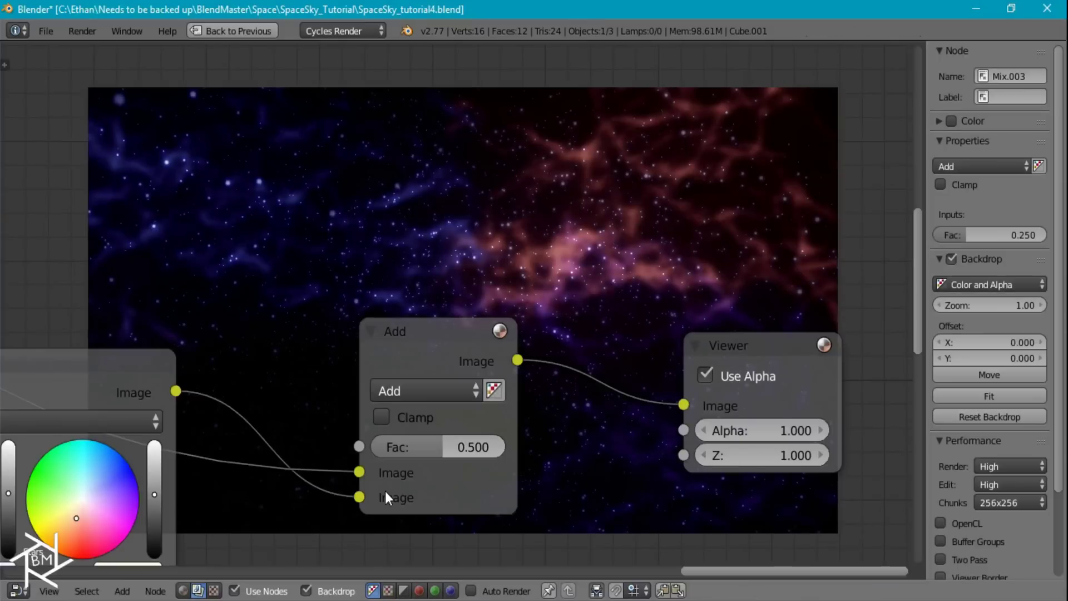
Step: Swap the last Add node's two image inputs so Color Balance feeds the first and the stars feed the second
drag(362, 481, 350, 502)
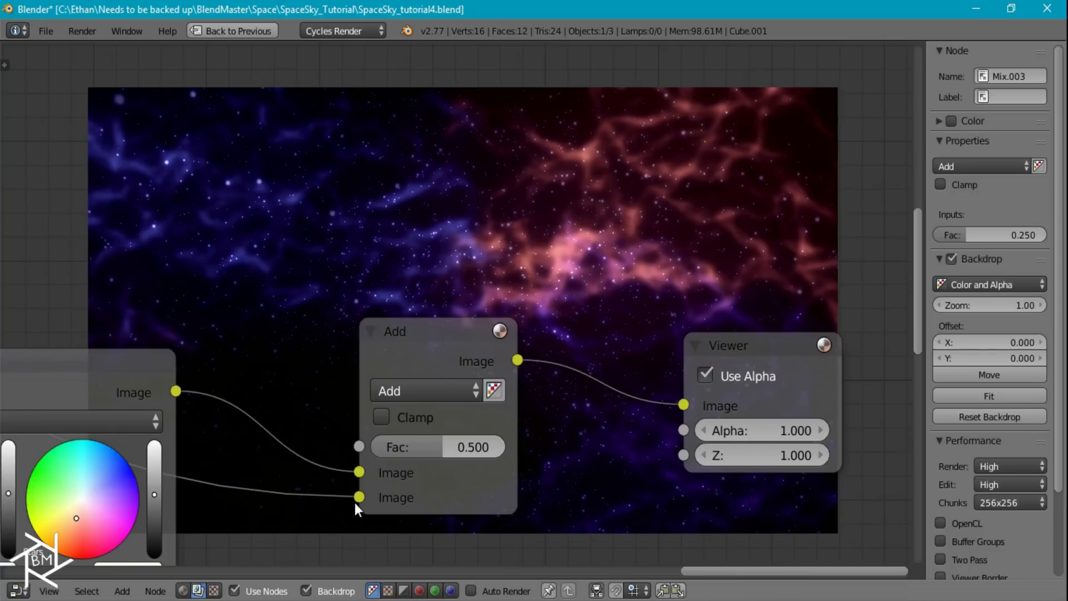
scroll(459, 315, down, 4)
middle_drag(532, 317, 505, 353)
scroll(489, 358, down, 3)
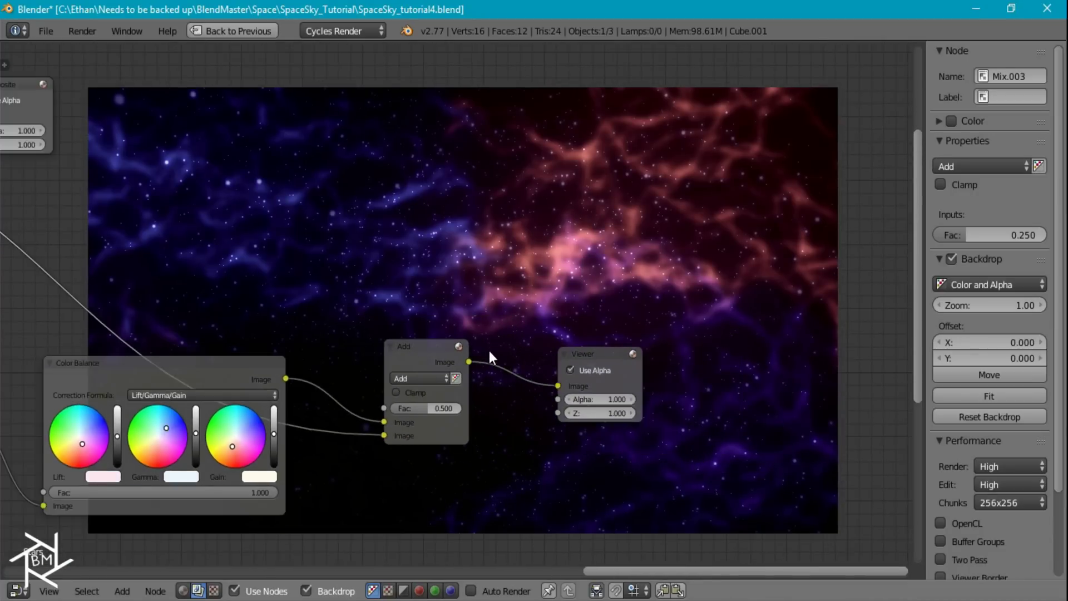
Step: Move the Composite node next to the Viewer and connect the last Add node's output to it
drag(162, 159, 584, 257)
drag(464, 343, 548, 277)
middle_drag(183, 353, 553, 358)
scroll(362, 332, down, 2)
ctrl+scroll(501, 298, left, 5)
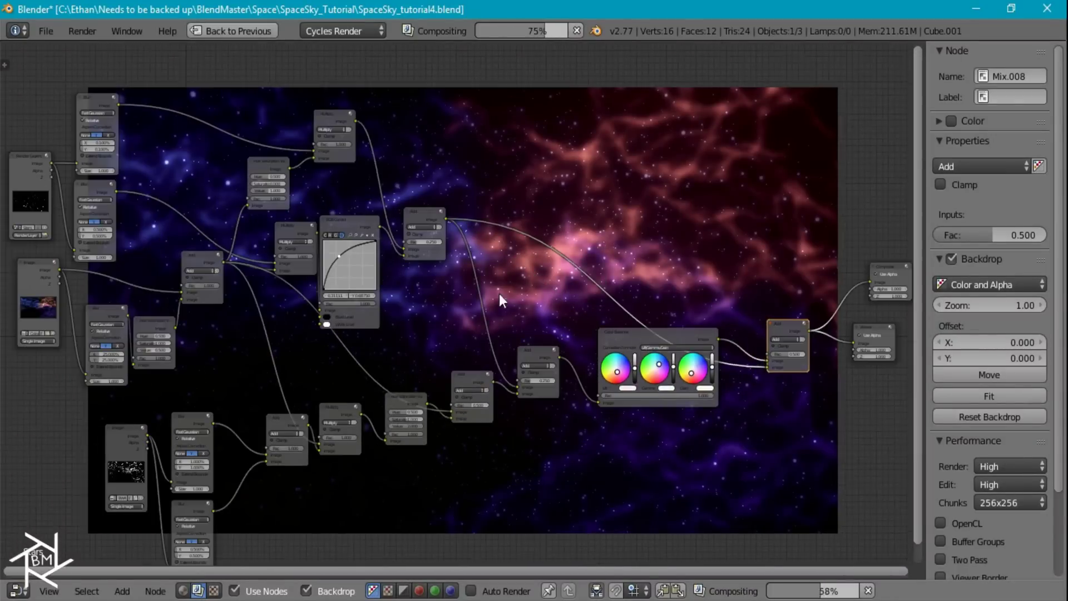
Step: Preview the original Color4 image in the Viewer for comparison, followed by the Color Balance output
ctrl+shift+click(165, 287)
middle_drag(370, 380, 1025, 374)
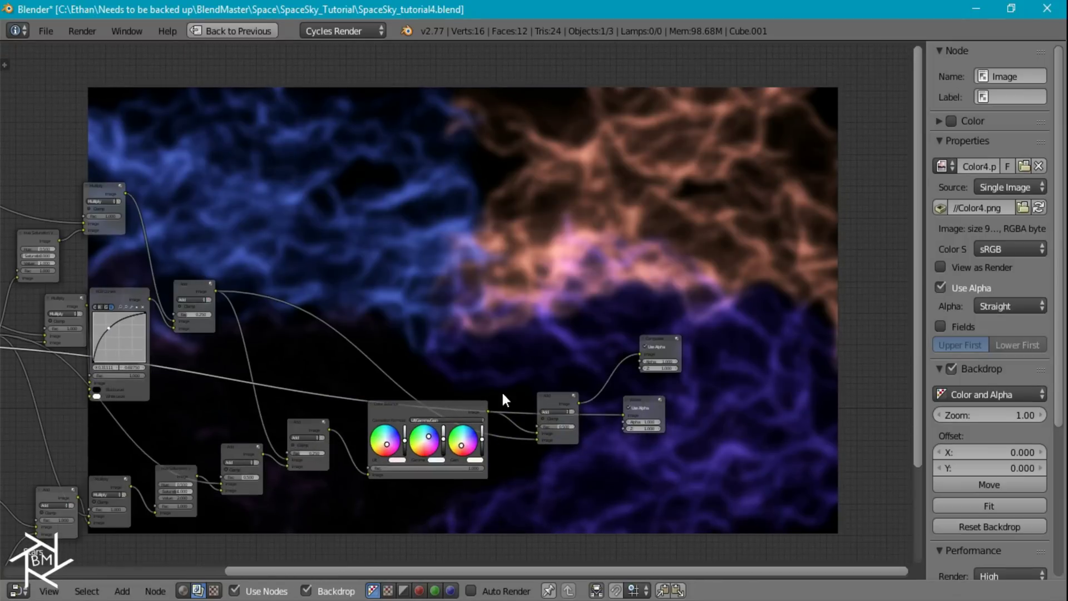
right_click(423, 409)
Step: Soften the Lift, Gamma and Gain tints of the Color Balance node by bringing each closer to neutral white
scroll(468, 431, up, 3)
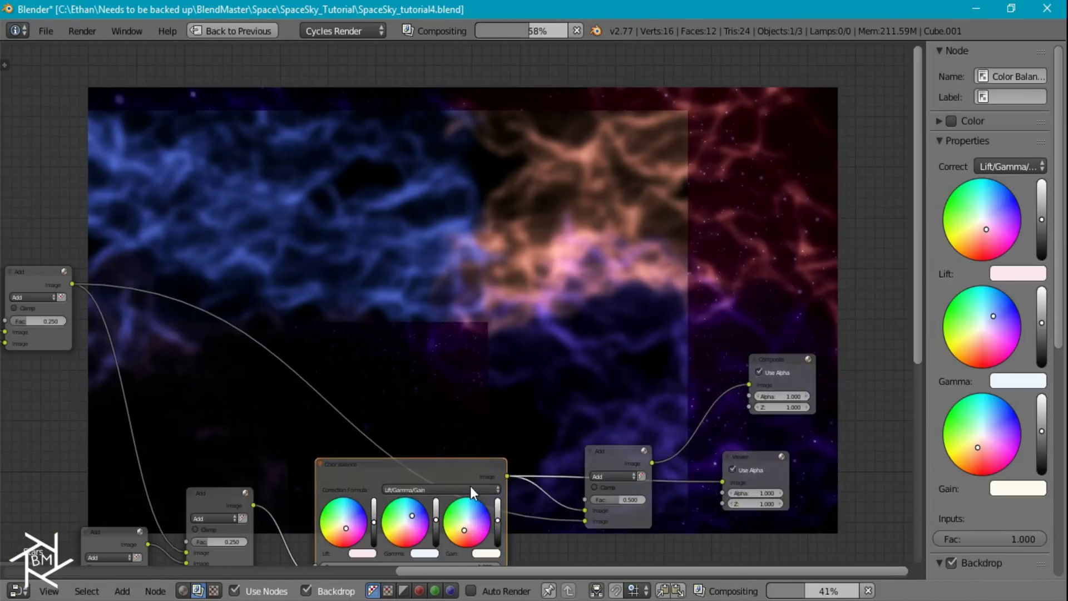
middle_drag(470, 486, 573, 224)
scroll(456, 302, up, 2)
scroll(455, 301, up, 3)
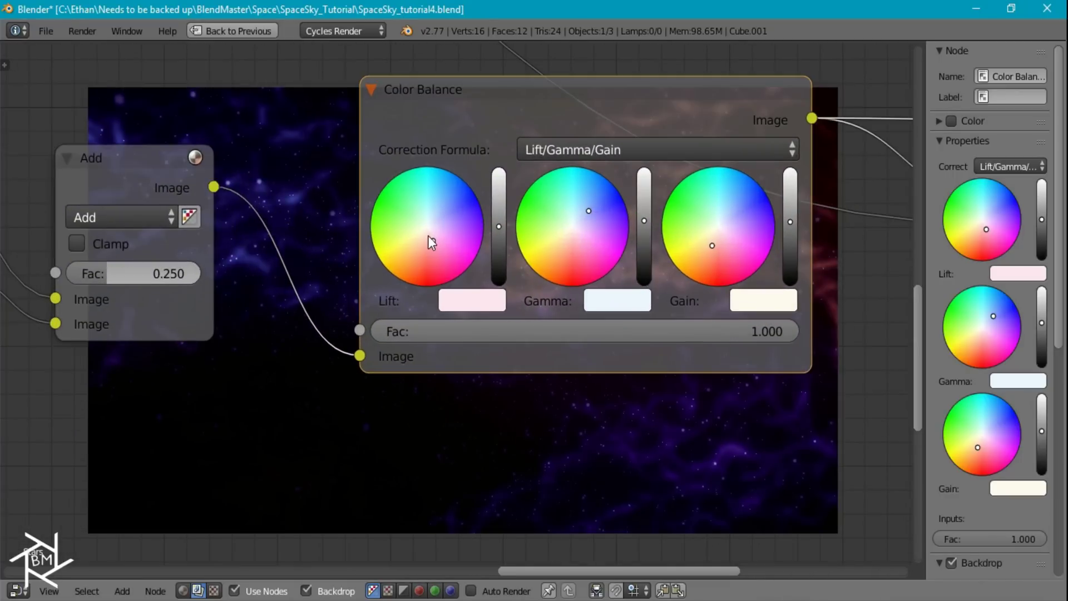
drag(588, 210, 583, 217)
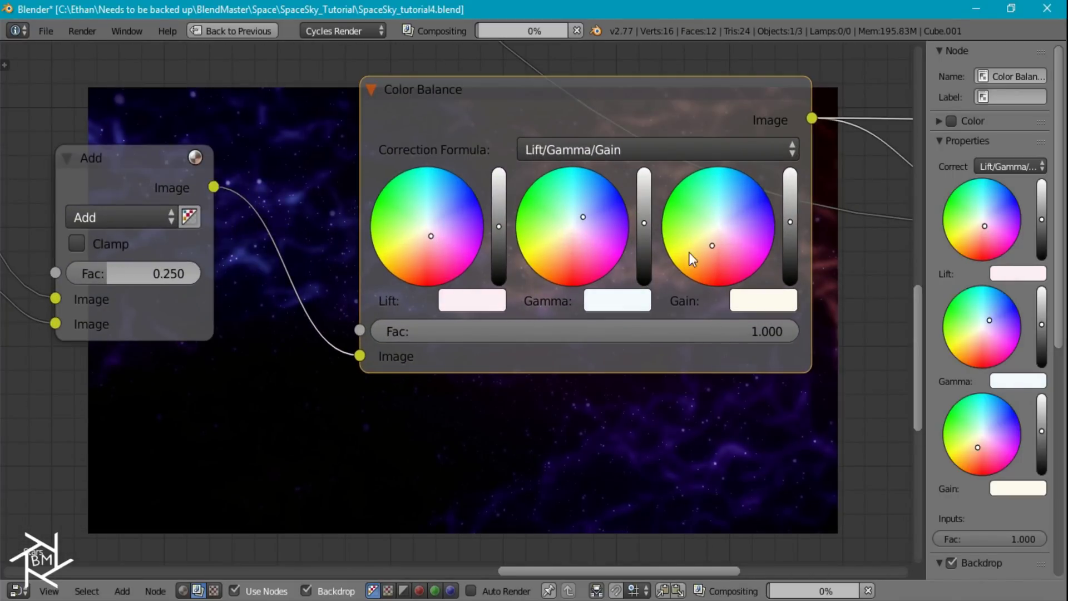
drag(712, 245, 714, 243)
Step: Reconnect the Viewer to the output of the last Add node
scroll(652, 379, down, 2)
middle_drag(652, 379, 308, 153)
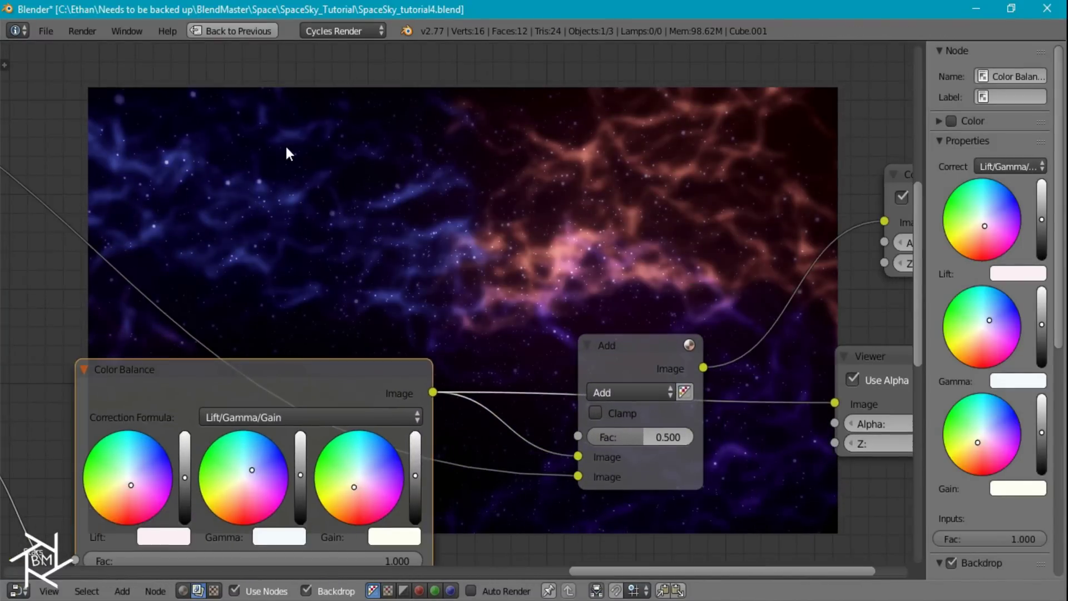
scroll(312, 146, down, 7)
ctrl+shift+click(571, 341)
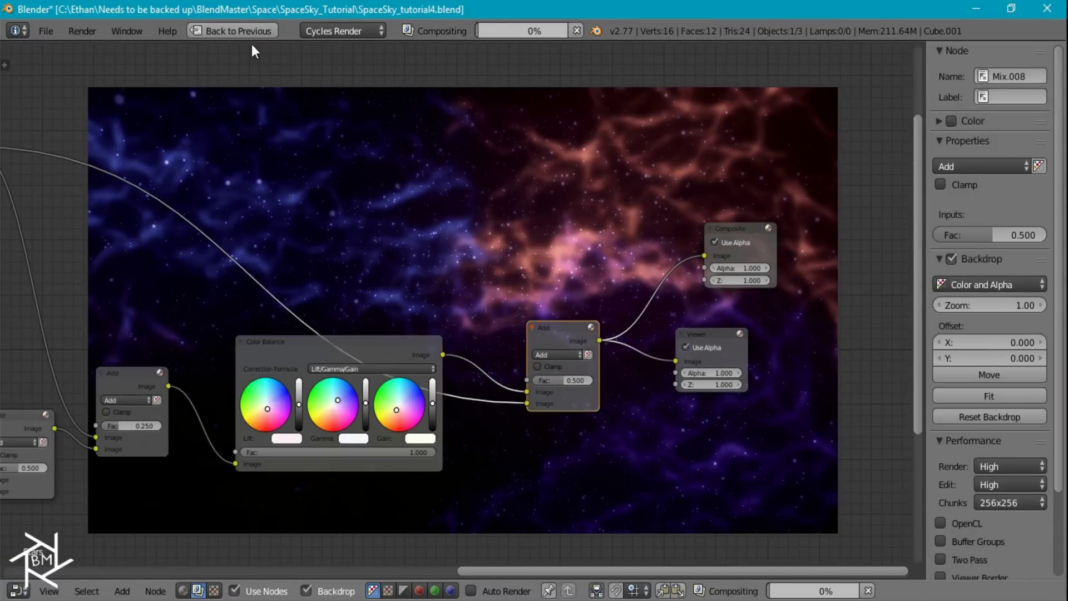
Step: Maximize the image editor and examine the composited Render Result up close
key(ctrl+space)
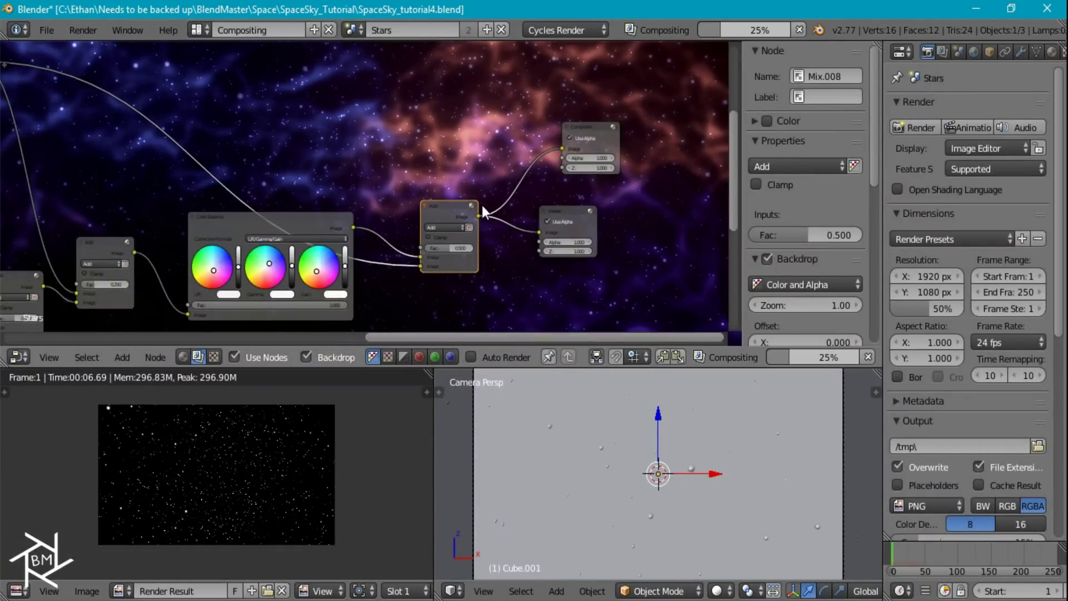
key(ctrl+space)
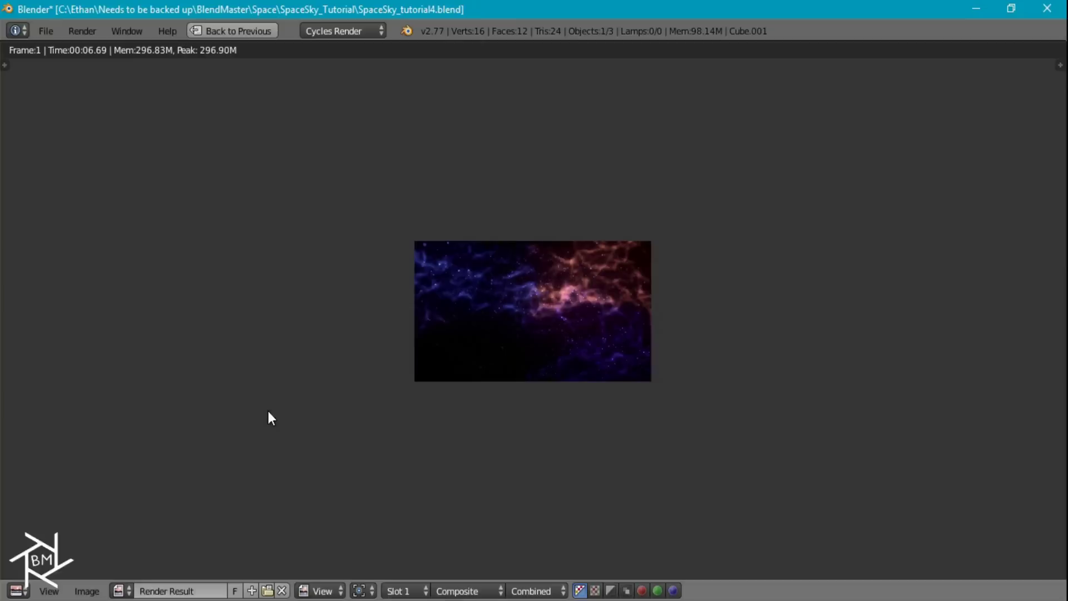
scroll(463, 295, up, 5)
middle_drag(626, 299, 611, 292)
scroll(605, 296, up, 1)
scroll(608, 286, down, 1)
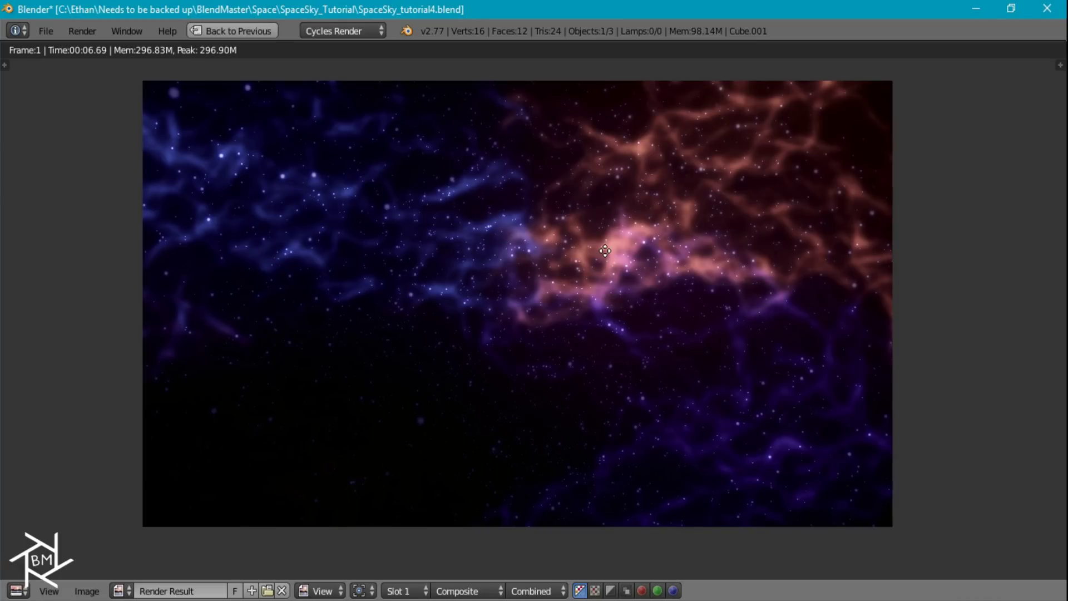
middle_drag(606, 252, 604, 256)
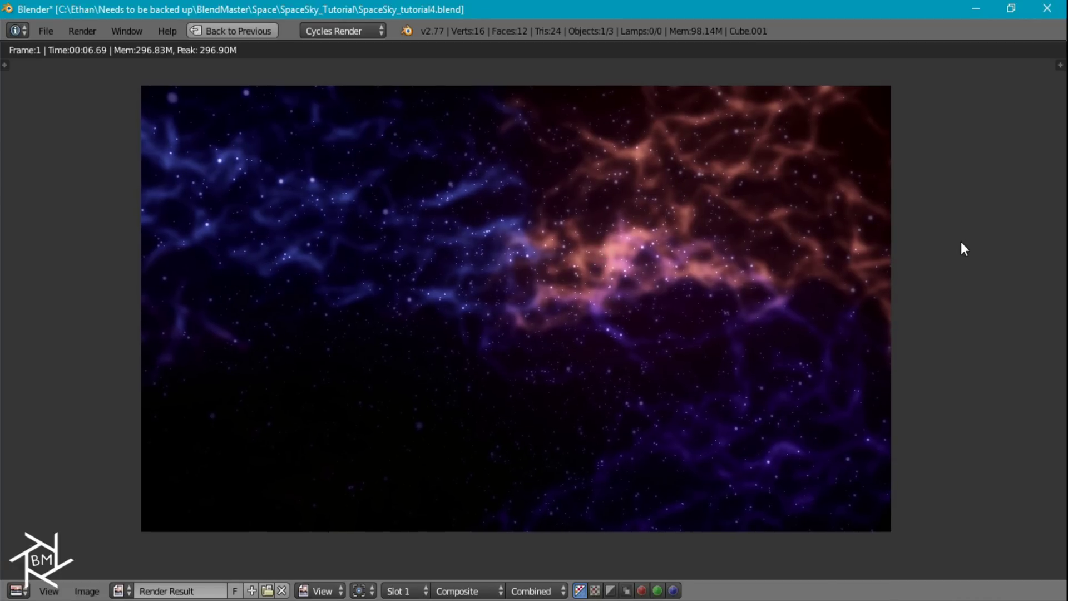